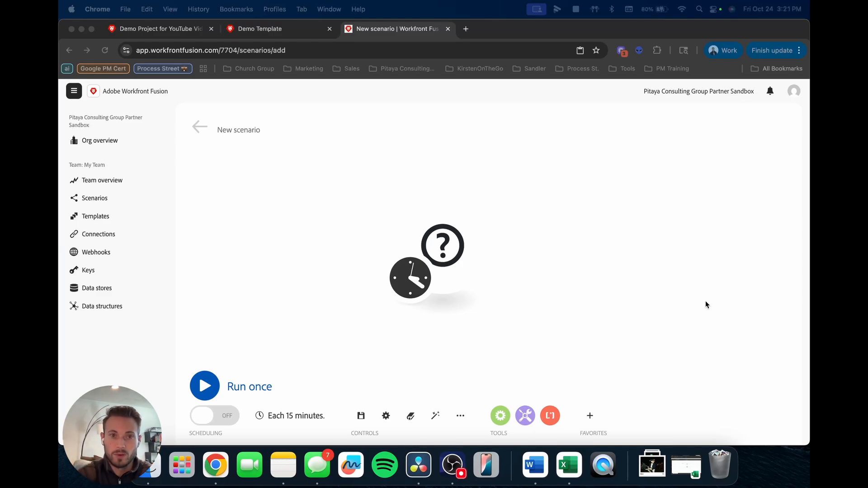
Step: Review the Demo Template, the Demo Project for YouTube Video, and the Demo Portfolio's project list, including Example Project 2's tasks
left_click(250, 35)
left_click(249, 34)
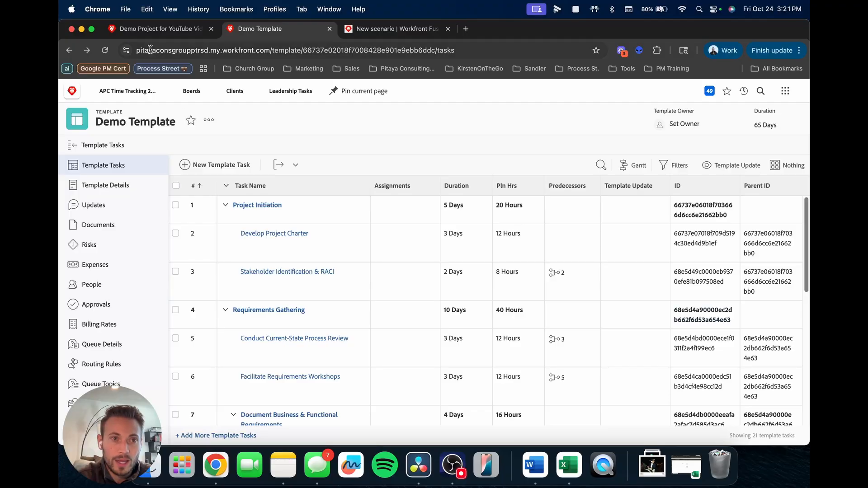
left_click(147, 32)
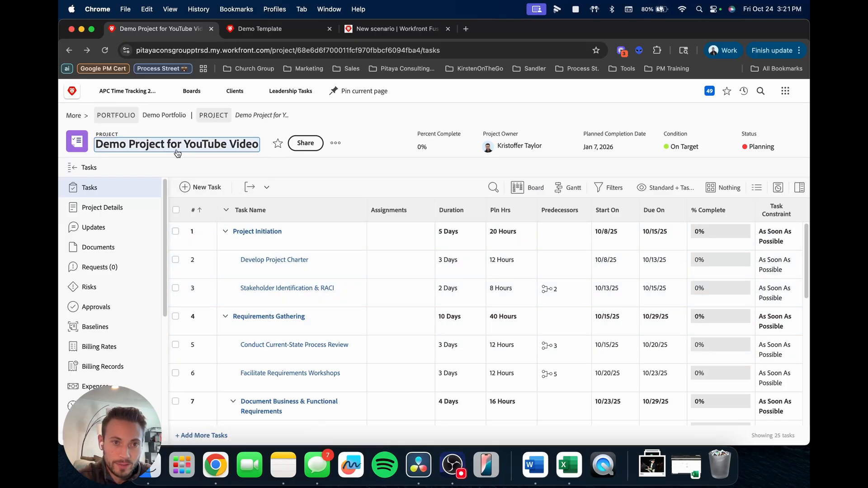
left_click(165, 116)
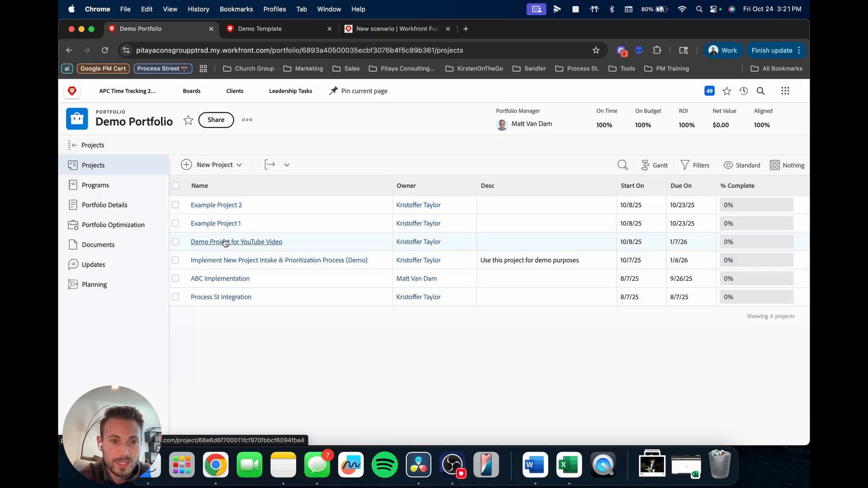
left_click(215, 207)
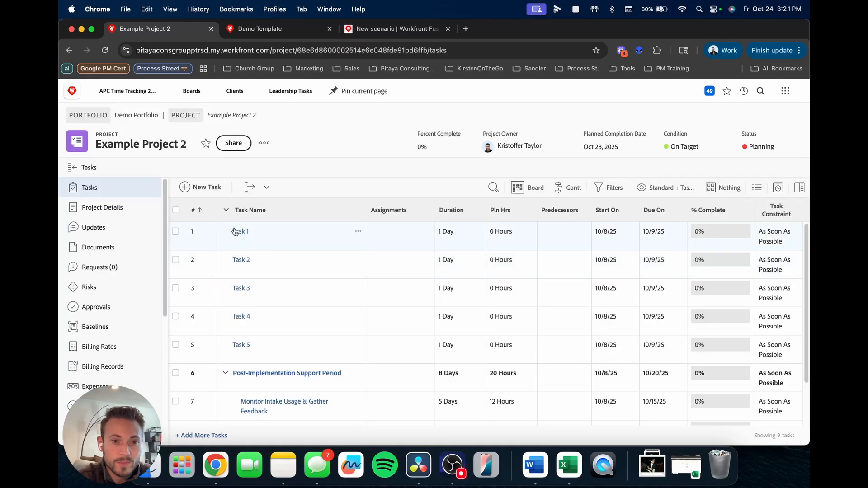
left_click(69, 50)
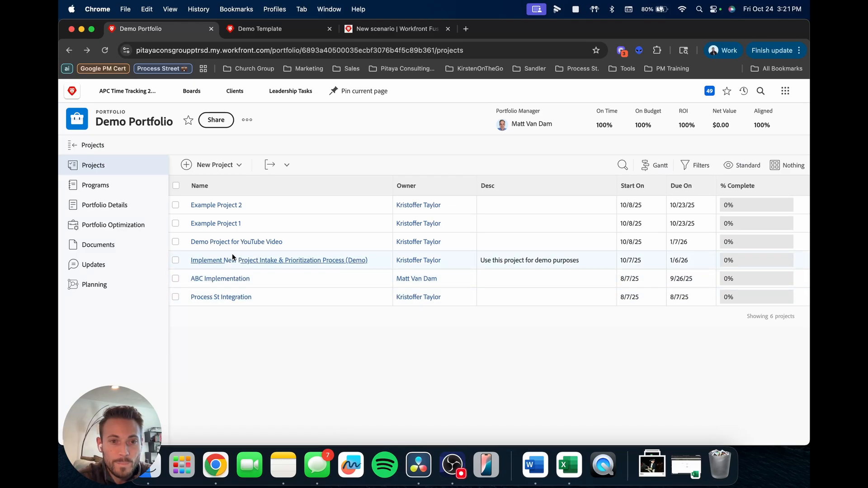
left_click(240, 244)
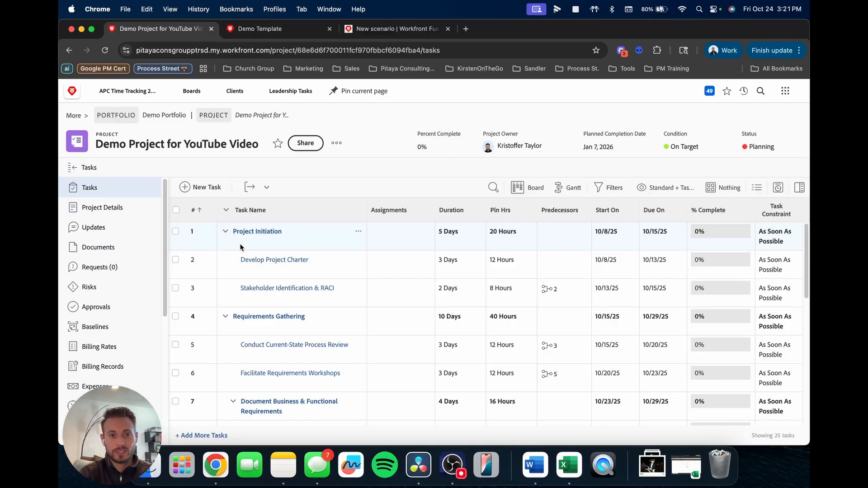
left_click(266, 30)
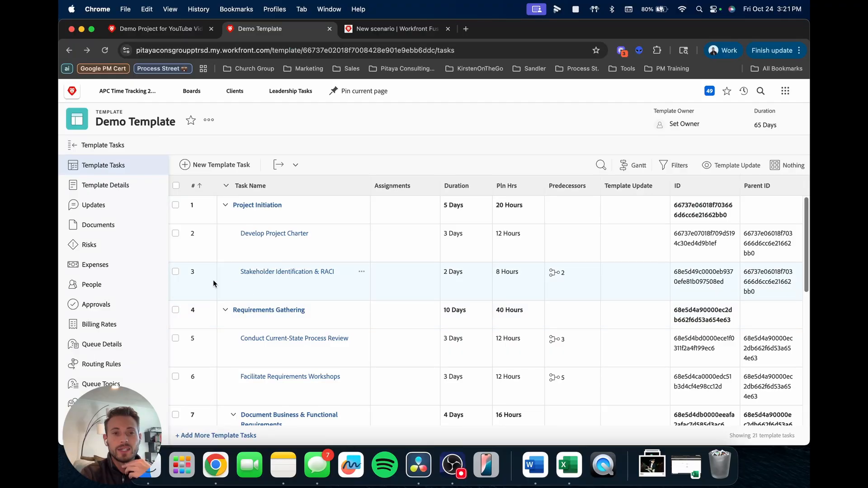
left_click(147, 32)
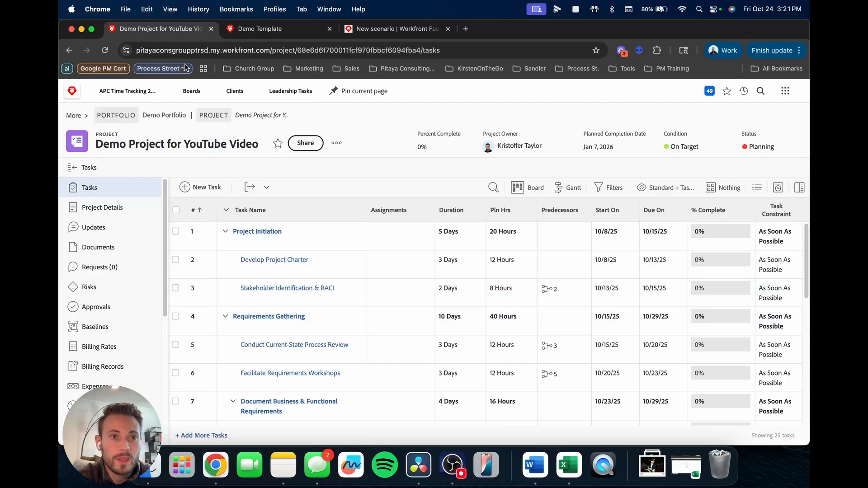
Step: In the Demo Template, insert a new template task named "Internal Team Meeting" directly below Stakeholder Identification & RACI
left_click(271, 30)
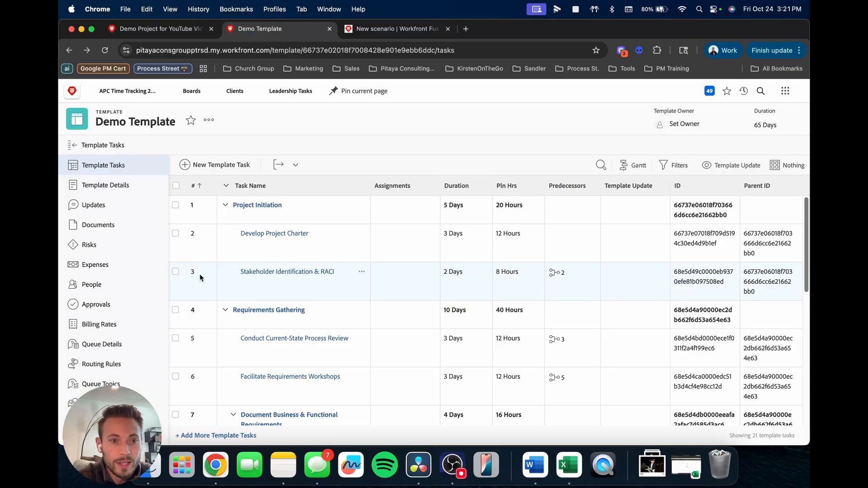
left_click(176, 273)
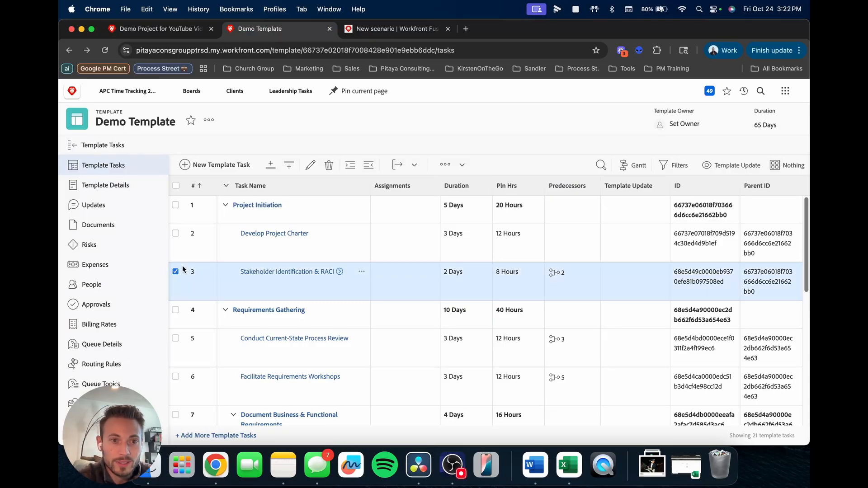
left_click(214, 165)
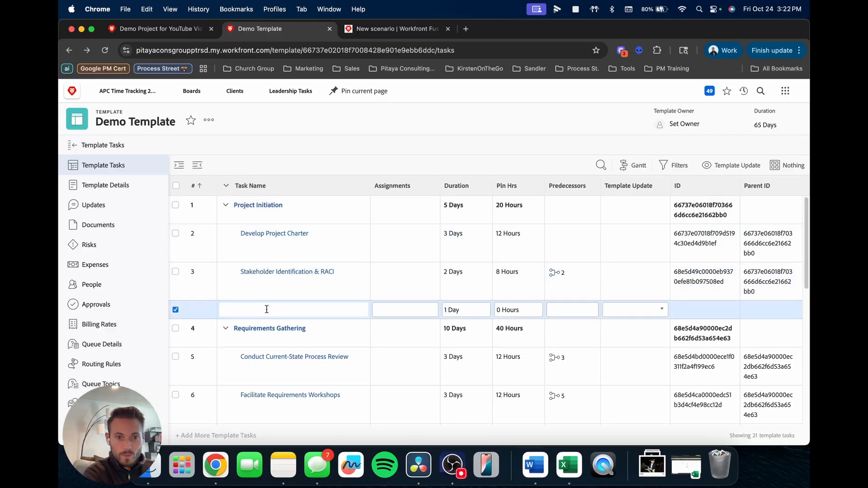
type("I")
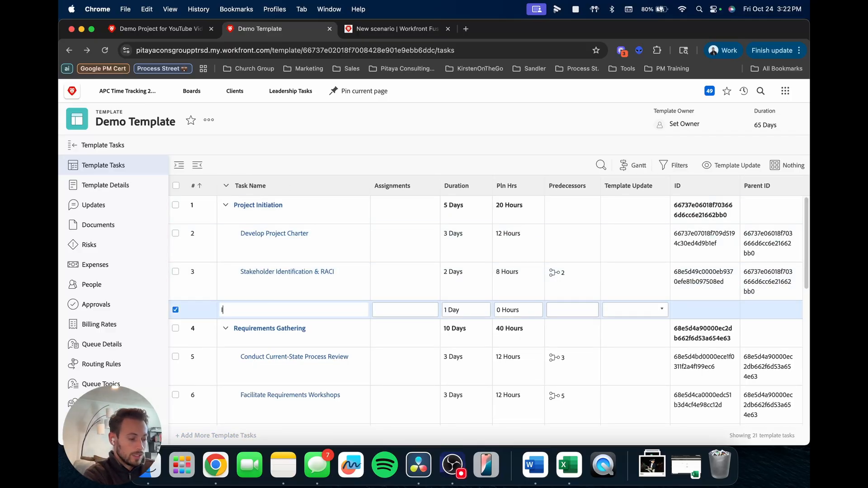
type("nte")
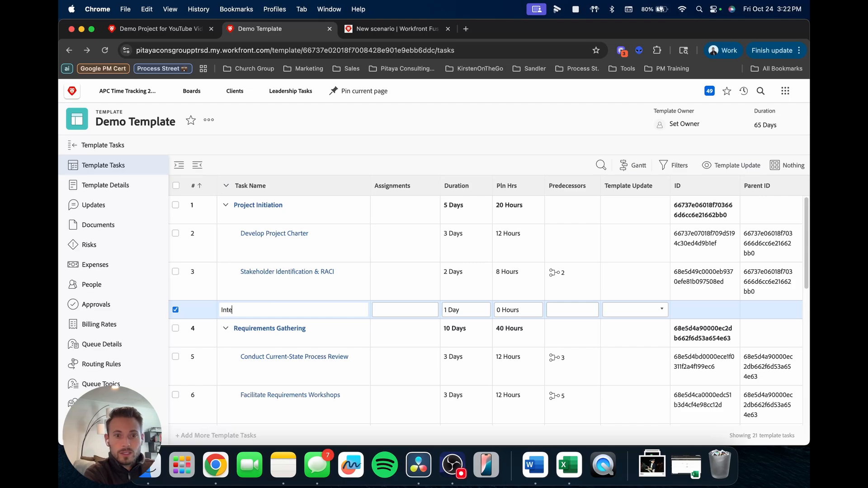
type("rnal Team Meeting")
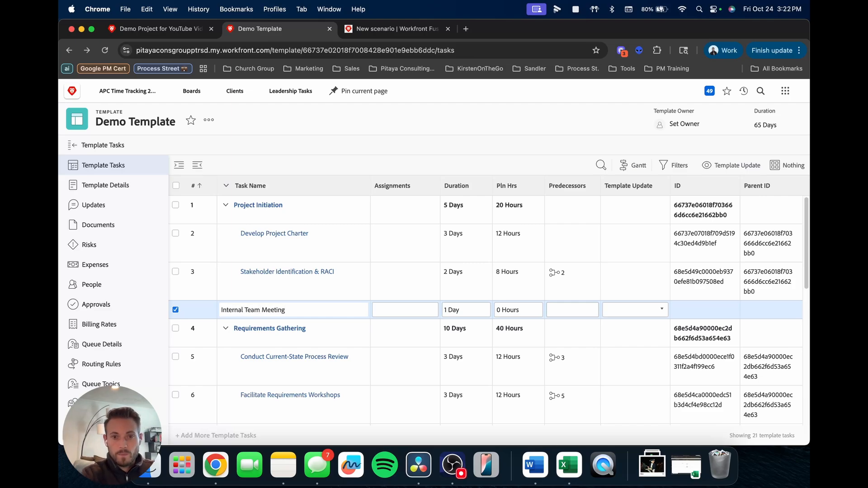
Step: Give the new task predecessor 3, 2 planned hours and the Template Update value Add, and save it
left_click(570, 311)
type("3")
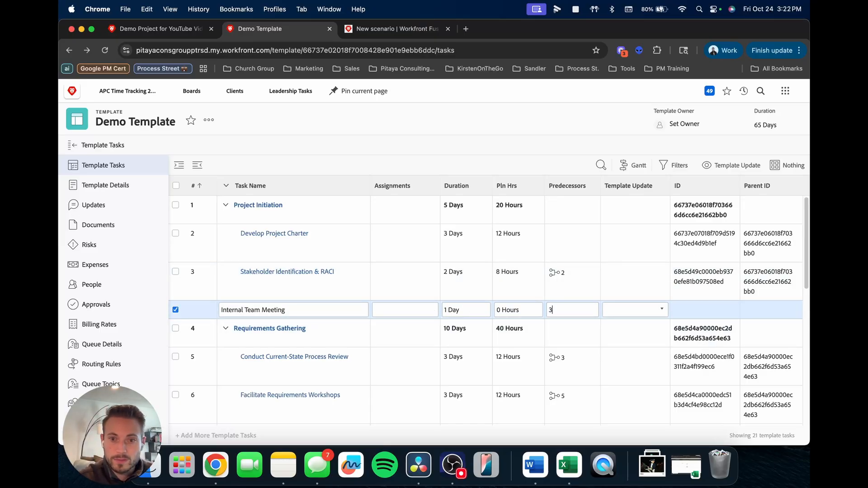
left_click(514, 313)
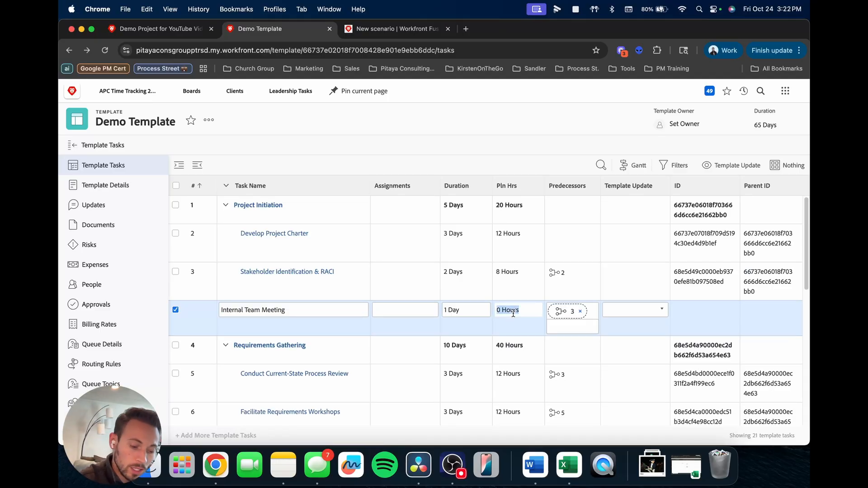
type("2")
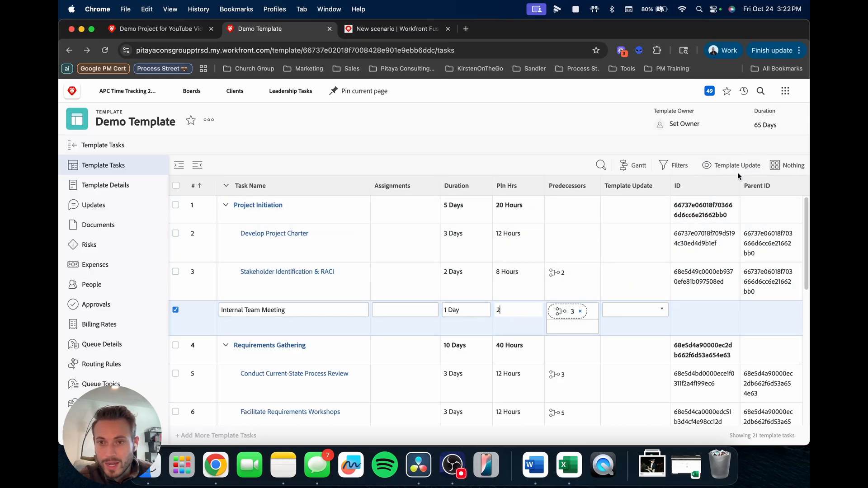
left_click(638, 310)
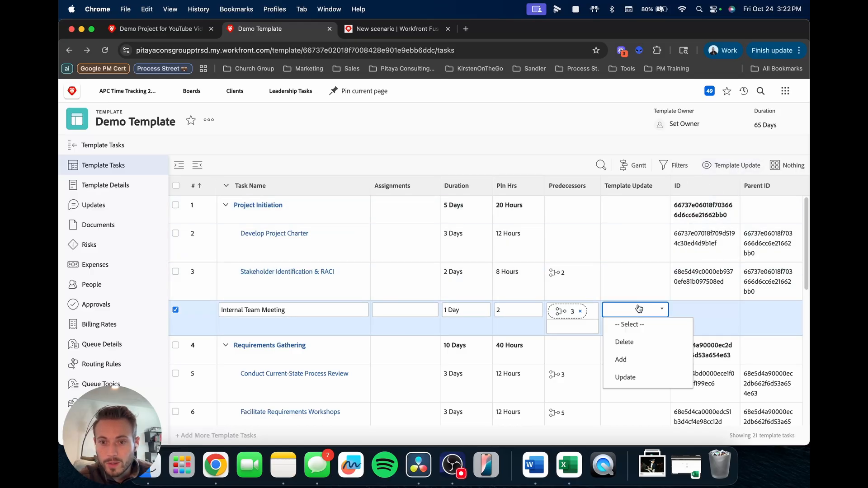
left_click(622, 360)
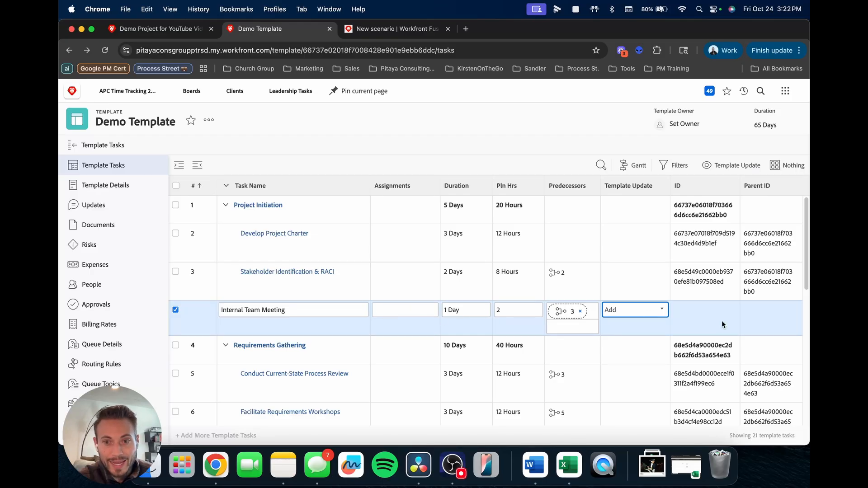
left_click(496, 437)
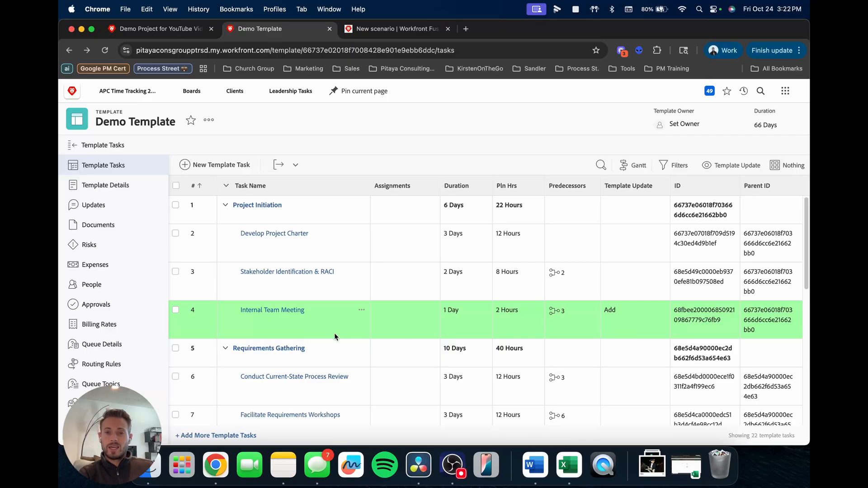
Step: Set the Internal Team Meeting task's Template Update value to Delete and save, and change it to Update
left_click(630, 316)
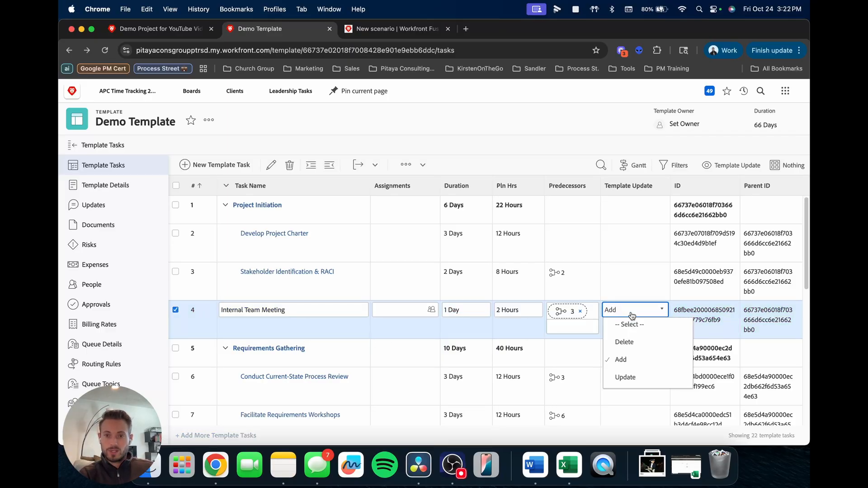
left_click(635, 346)
left_click(611, 428)
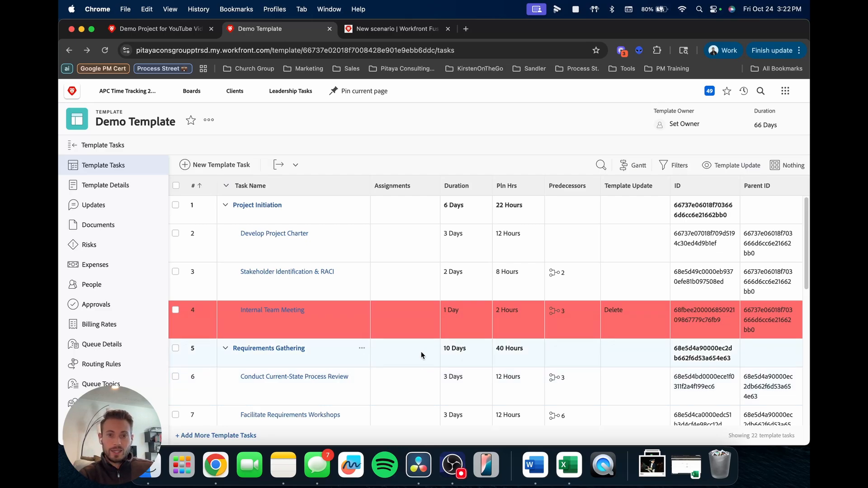
left_click(618, 316)
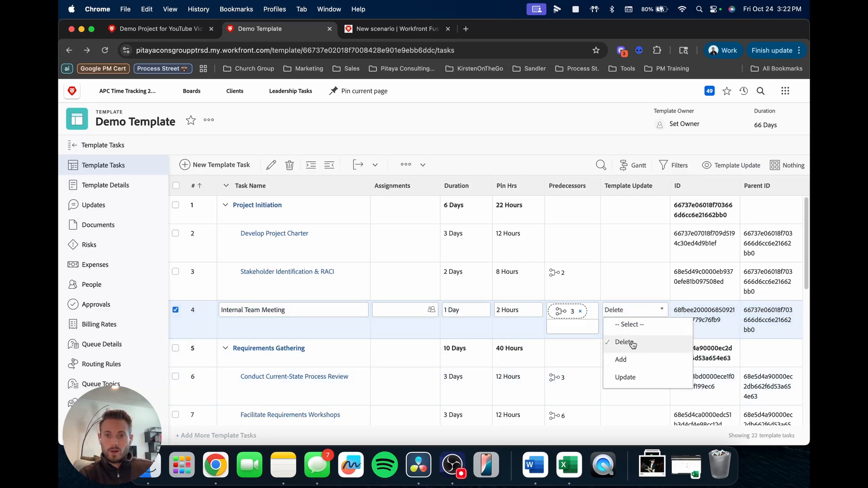
left_click(639, 377)
left_click(602, 427)
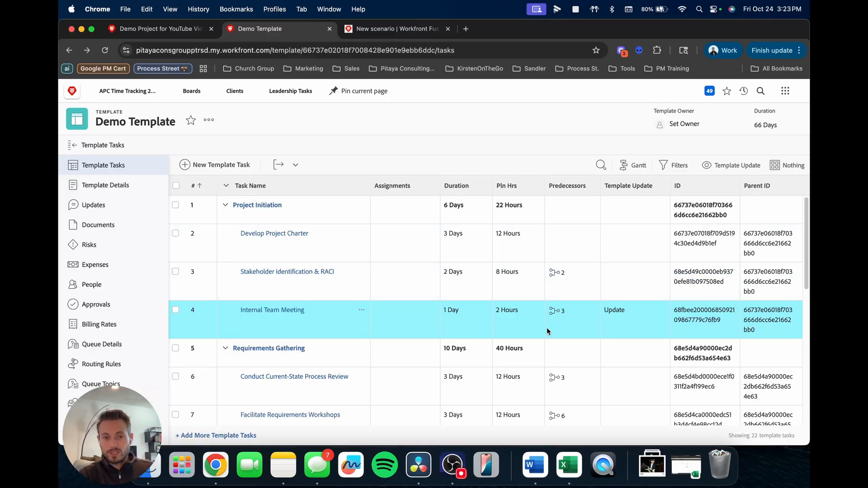
Step: Change the Internal Team Meeting task's Template Update value back to Add and save it
left_click(622, 314)
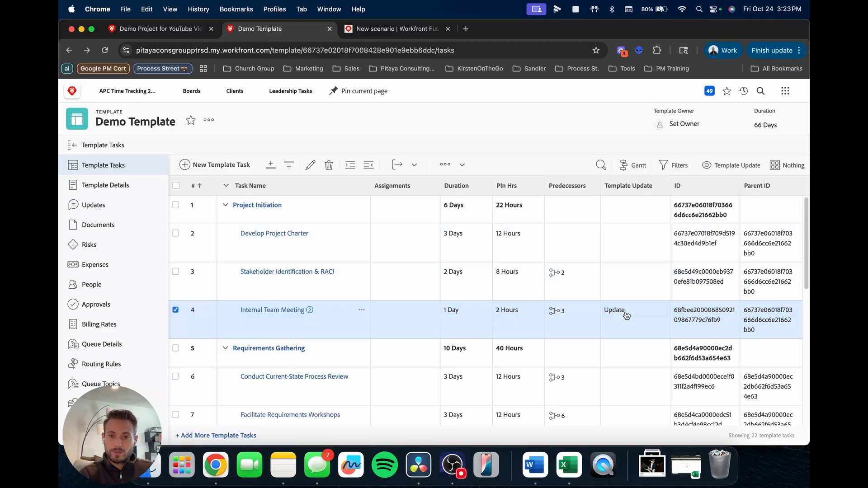
left_click(627, 315)
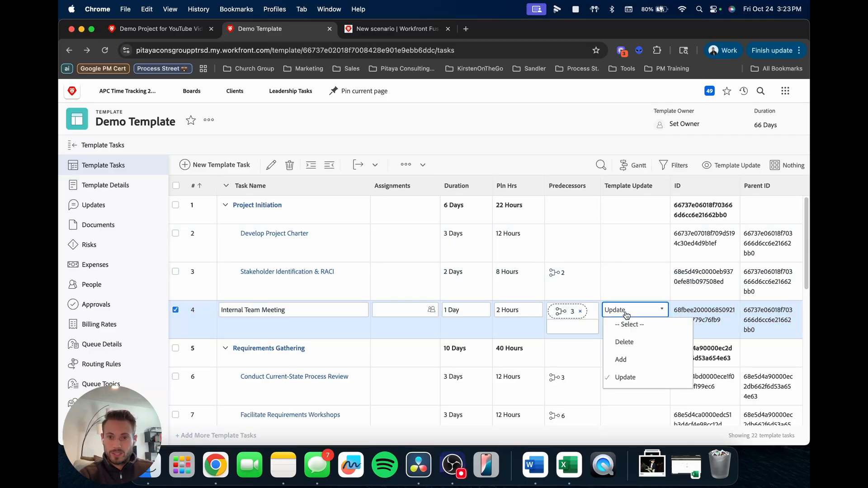
left_click(626, 360)
left_click(599, 432)
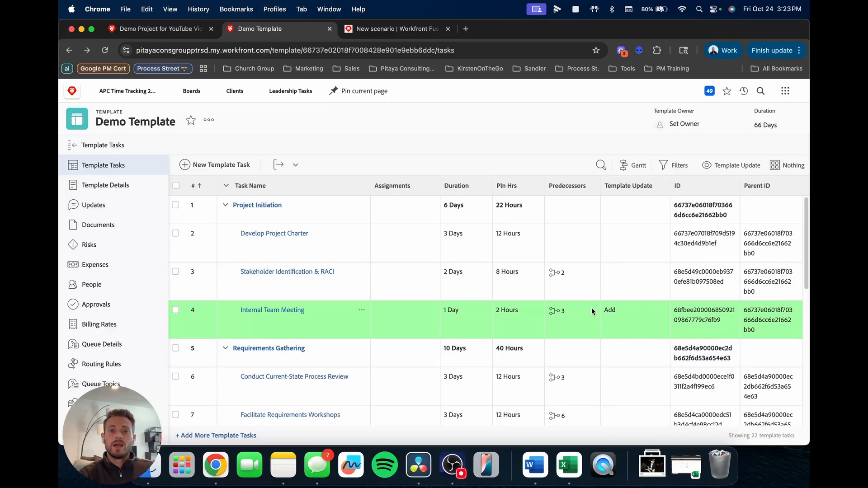
Step: Clear the Template Update value of the Internal Team Meeting task and save the row
scroll(592, 312, "down", 10)
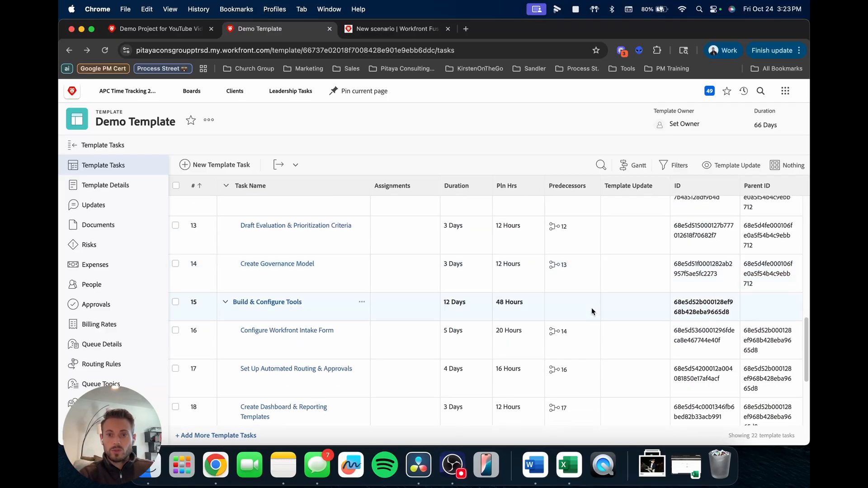
scroll(591, 312, "up", 10)
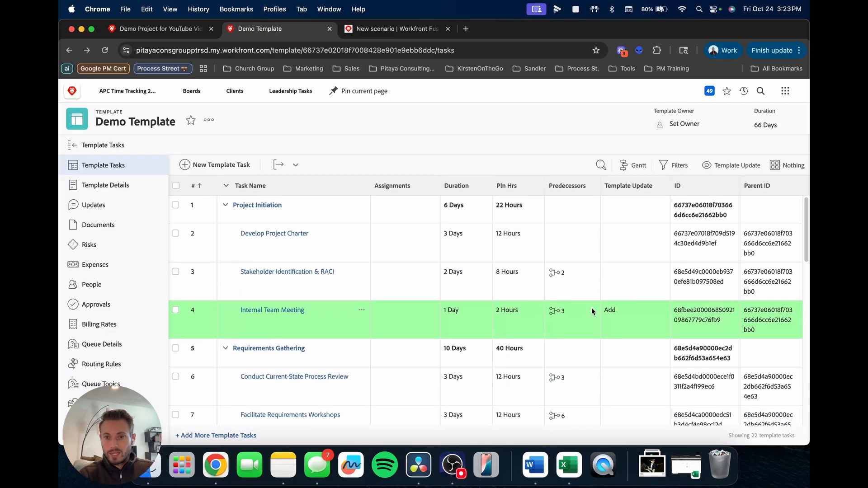
left_click(617, 314)
left_click(629, 325)
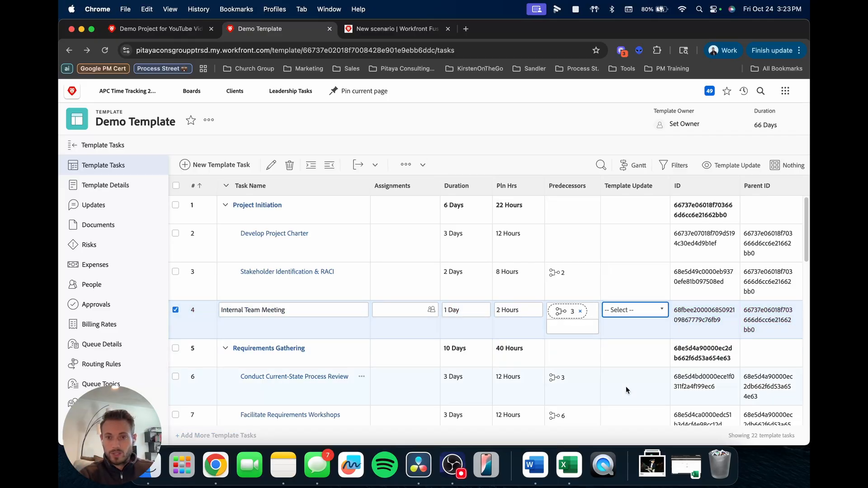
left_click(613, 424)
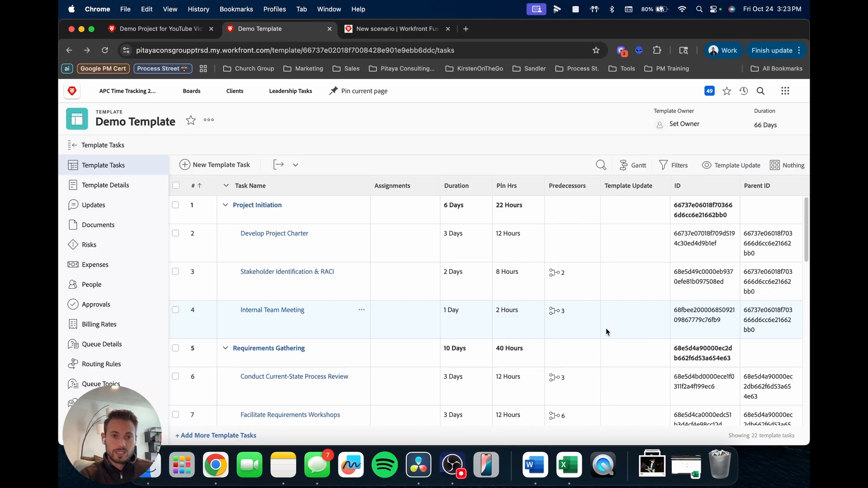
Step: Mark the Internal Team Meeting task's Template Update field as Add again and save the row
left_click(626, 318)
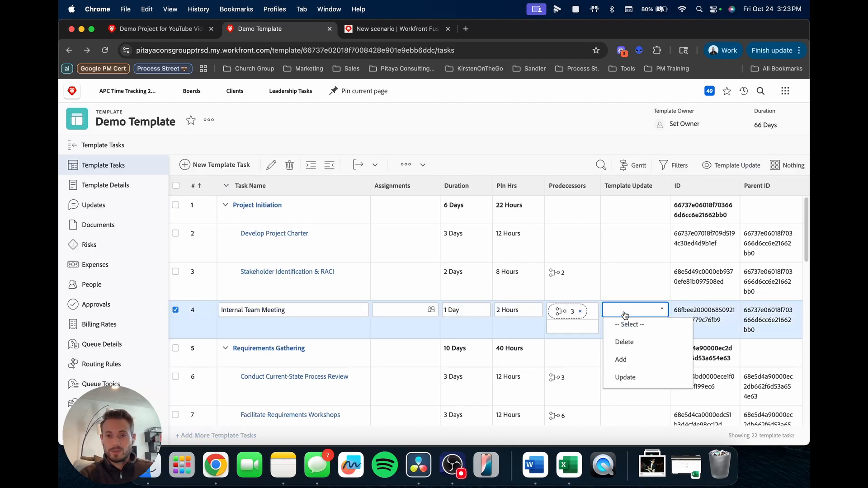
left_click(625, 359)
left_click(607, 413)
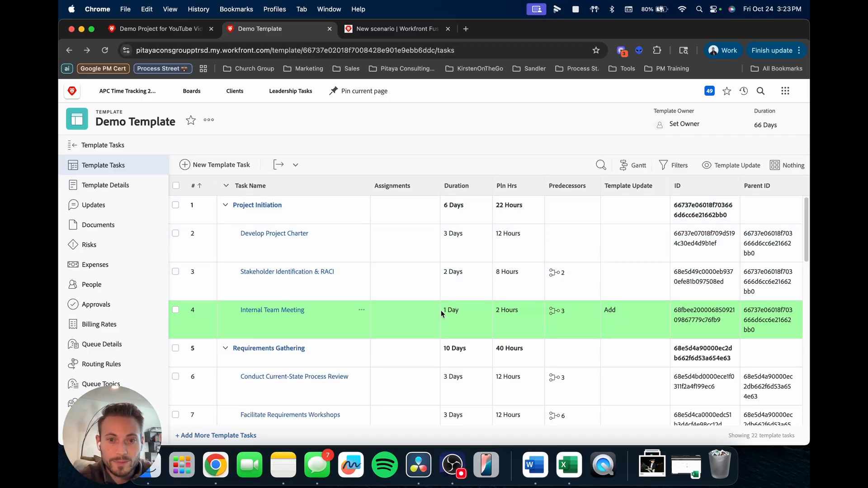
Step: In the new Workfront Fusion scenario, add a Set multiple variables module, delete the empty placeholder module, and reposition the added one
left_click(373, 30)
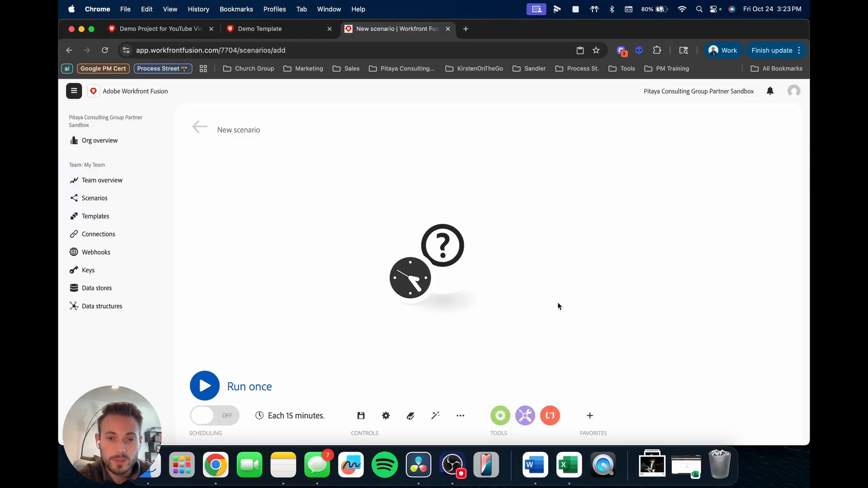
left_click(525, 416)
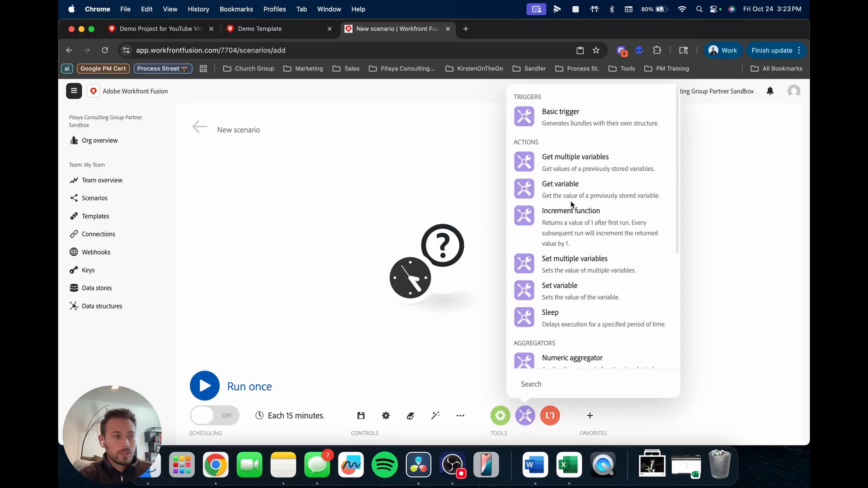
left_click(586, 257)
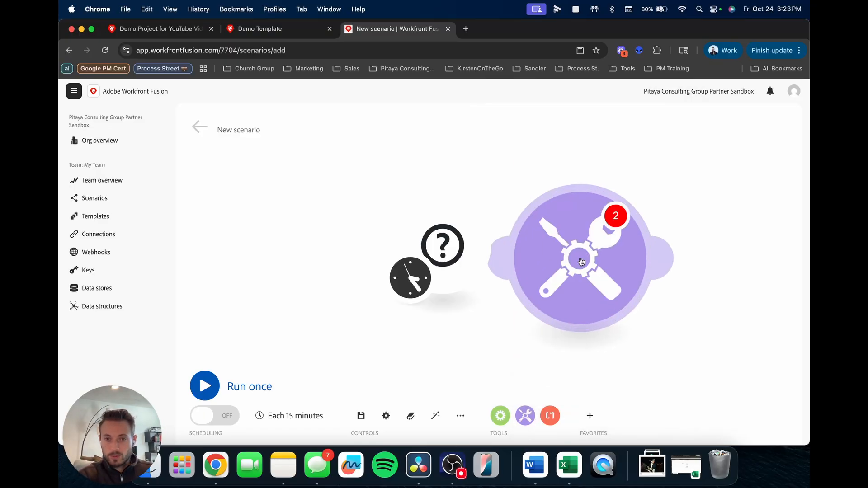
right_click(455, 264)
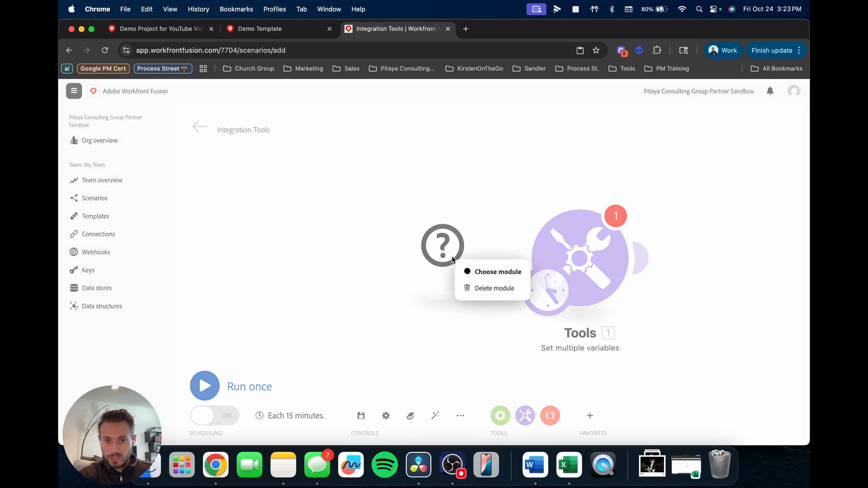
left_click(475, 288)
left_click_drag(594, 275, 359, 252)
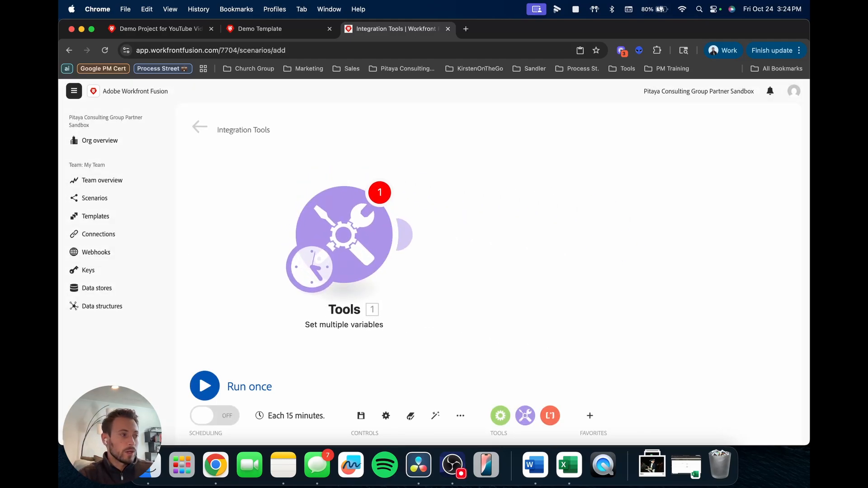
Step: Start a new variable in the Set multiple variables module and name it templateTaskID
left_click(366, 232)
left_click(451, 197)
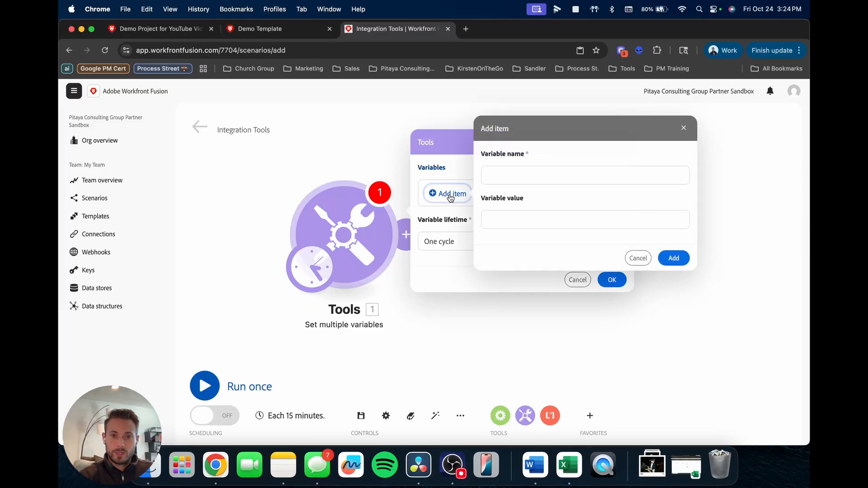
left_click(529, 175)
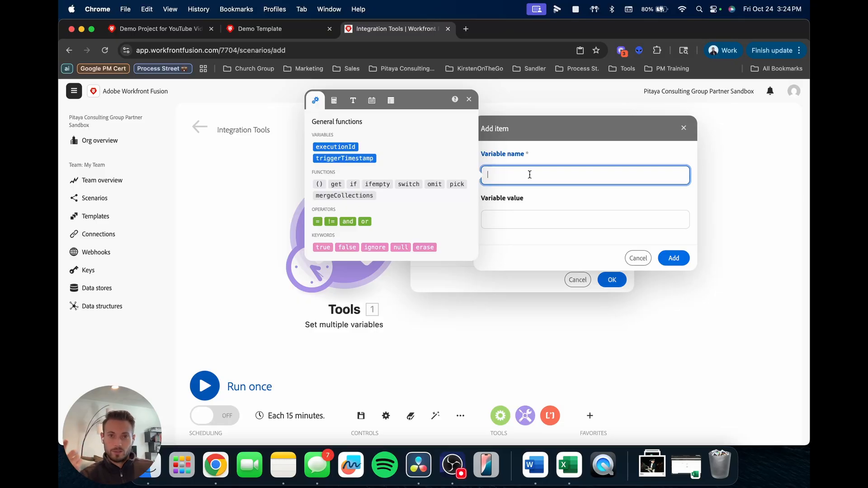
type("temlpa")
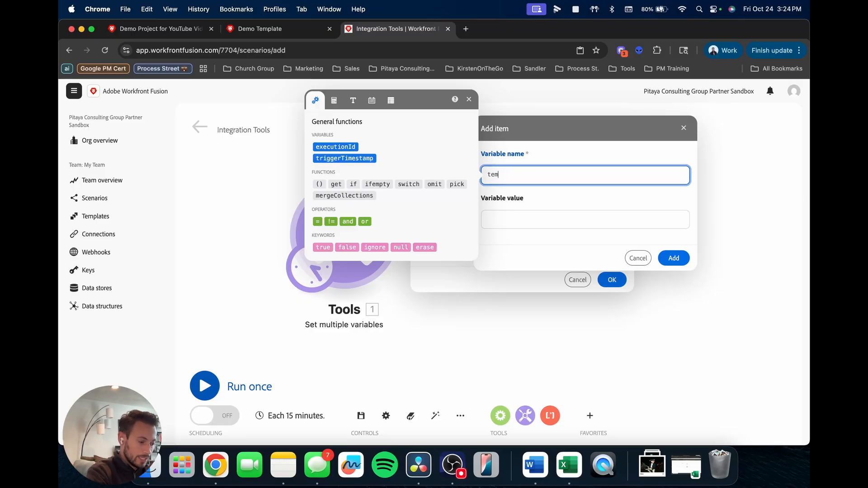
key("BackSpace")
key("BackSpace")
key("BackSpace")
type("plateTaskID")
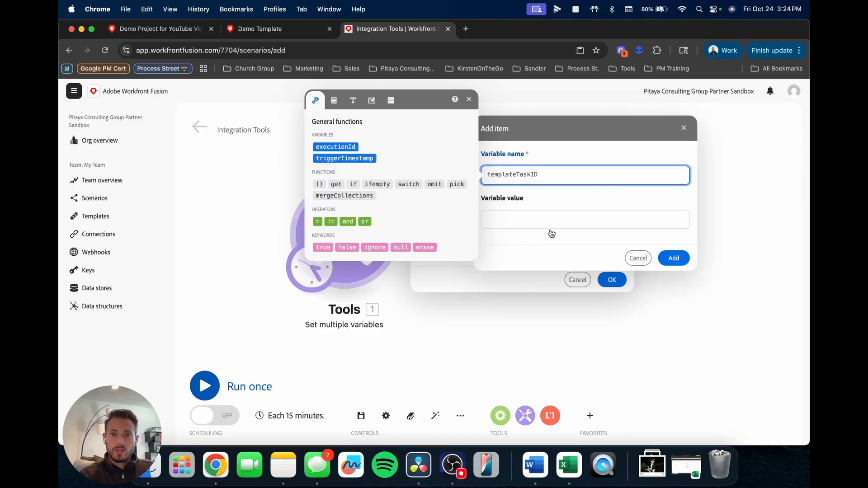
Step: Copy the Internal Team Meeting task's ID from the Demo Template task list and leave row editing
left_click(260, 28)
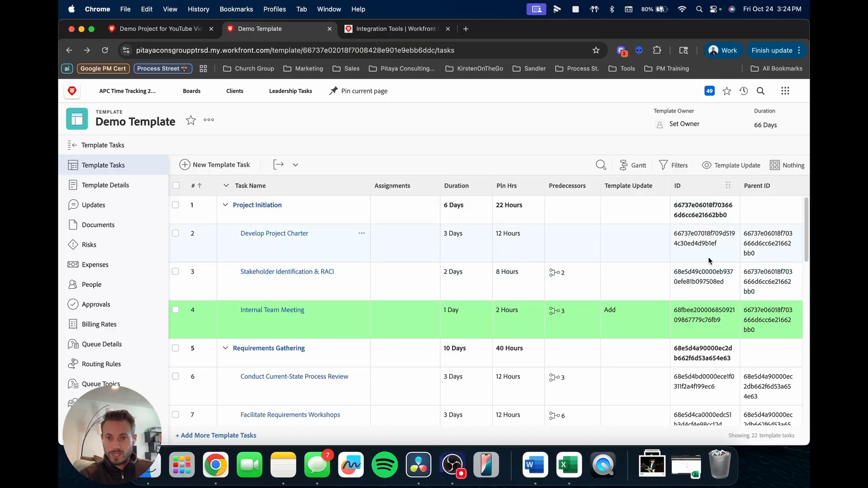
left_click(647, 319)
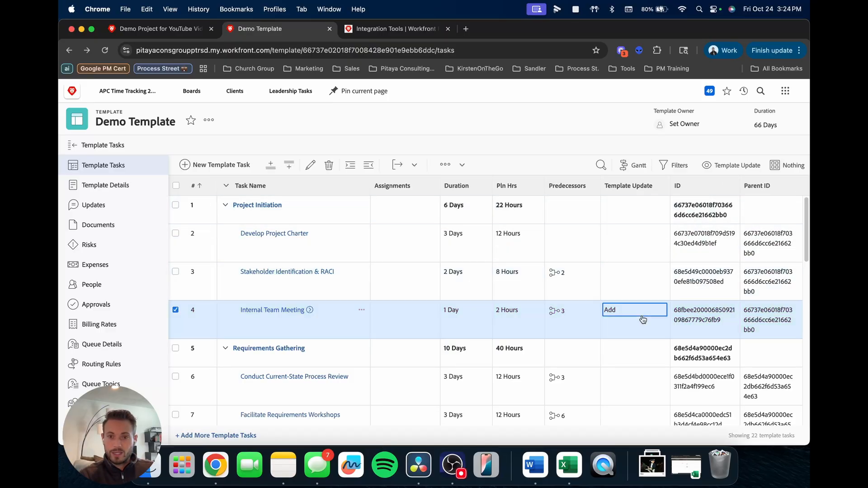
left_click_drag(723, 323, 651, 315)
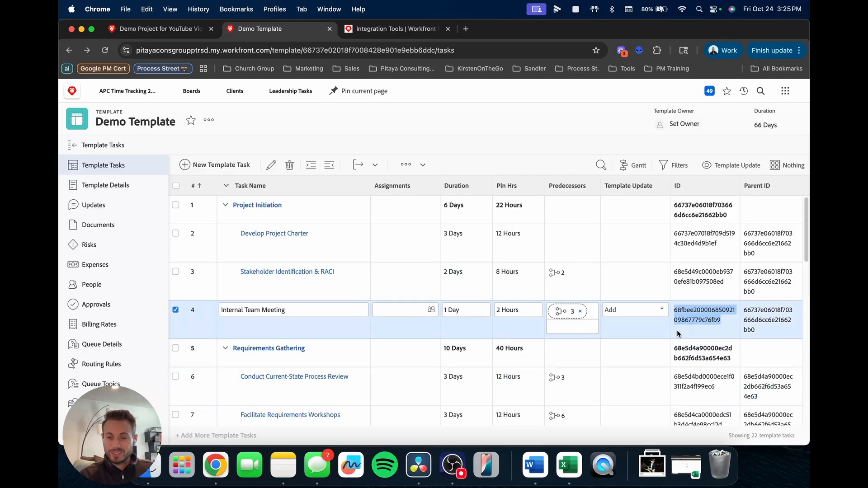
key("super+c")
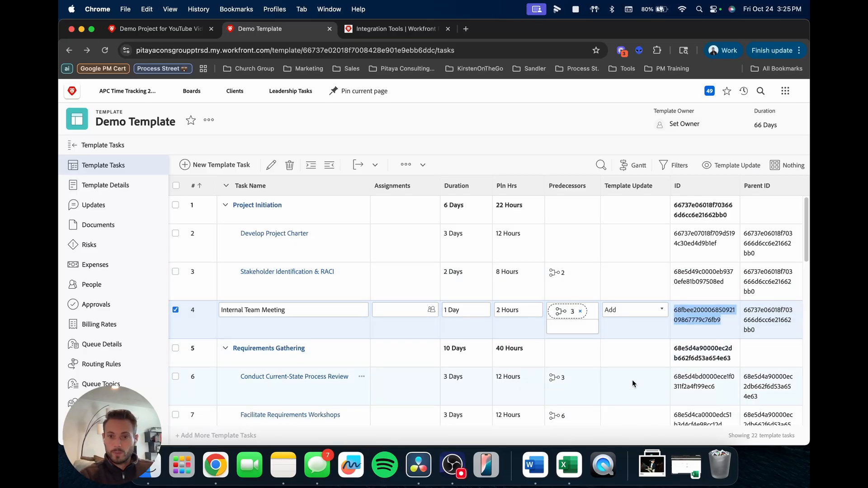
left_click(626, 428)
left_click(705, 320)
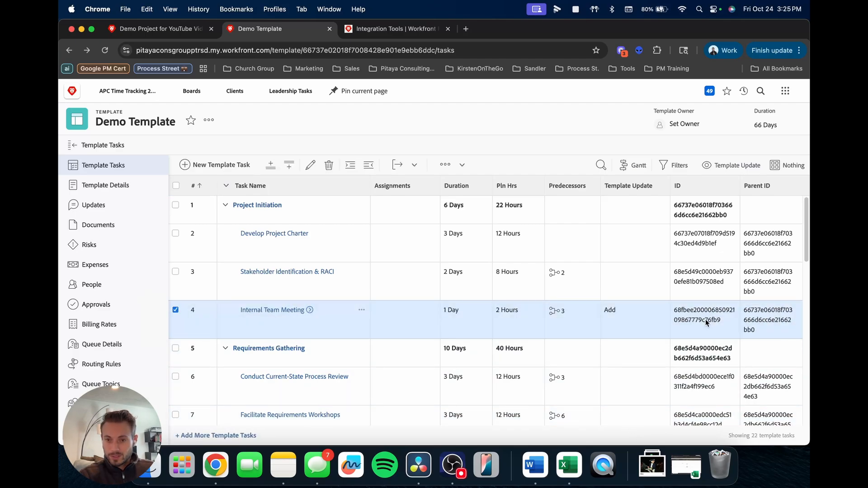
left_click_drag(721, 321, 642, 320)
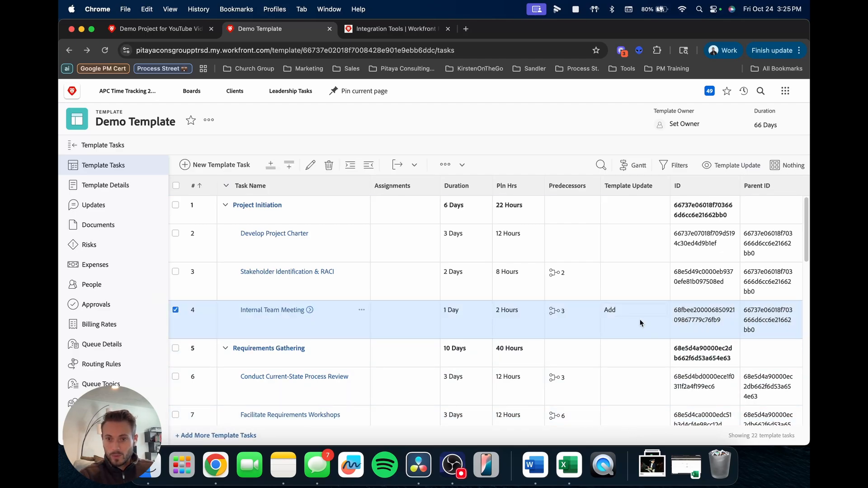
left_click(576, 318)
left_click_drag(723, 321, 673, 308)
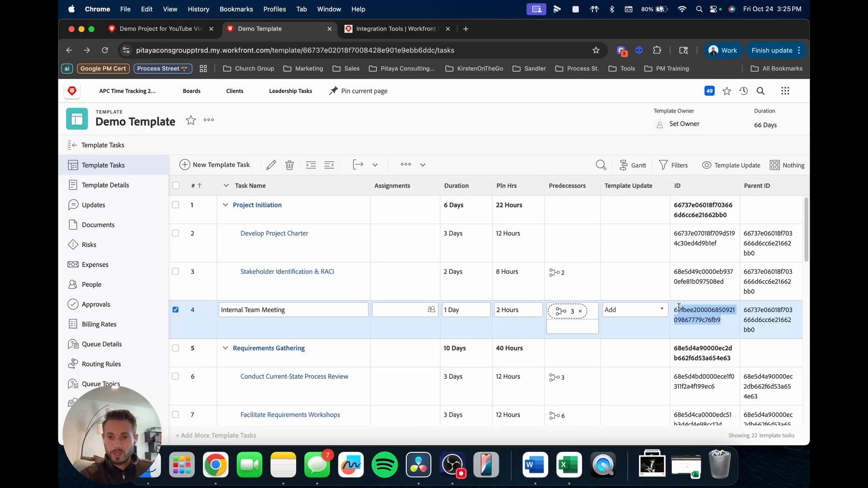
key("Escape")
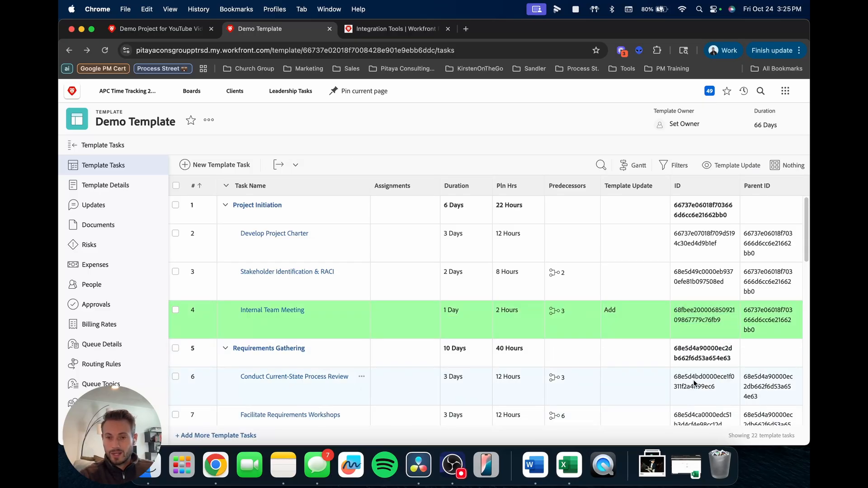
left_click(638, 318)
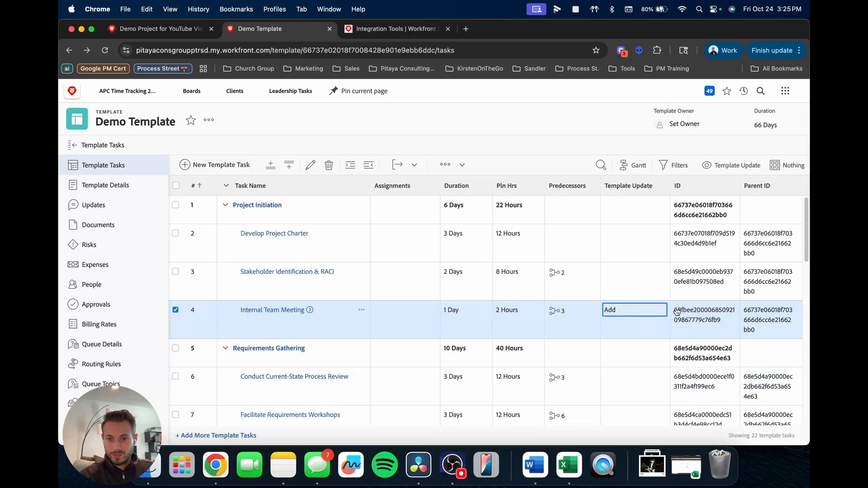
left_click(470, 312)
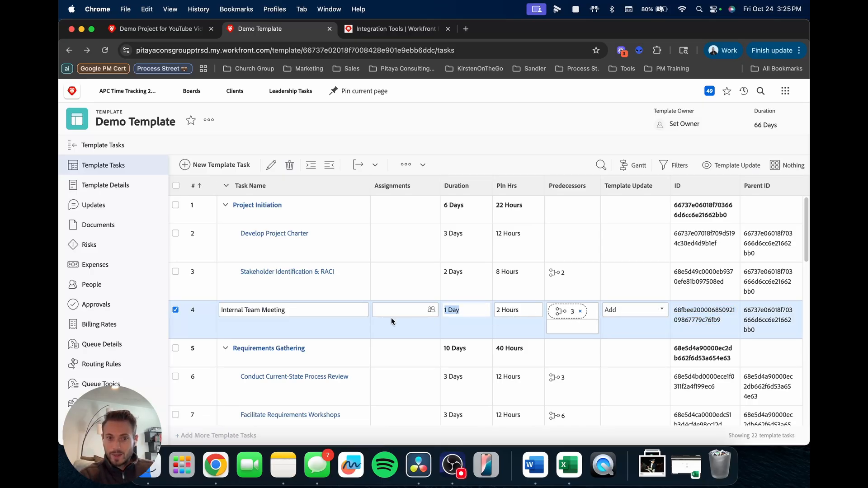
left_click_drag(721, 319, 676, 312)
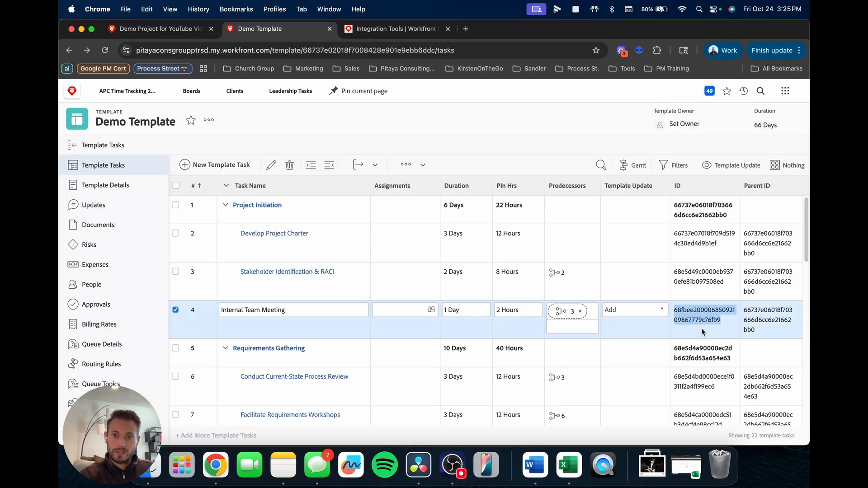
left_click(563, 434)
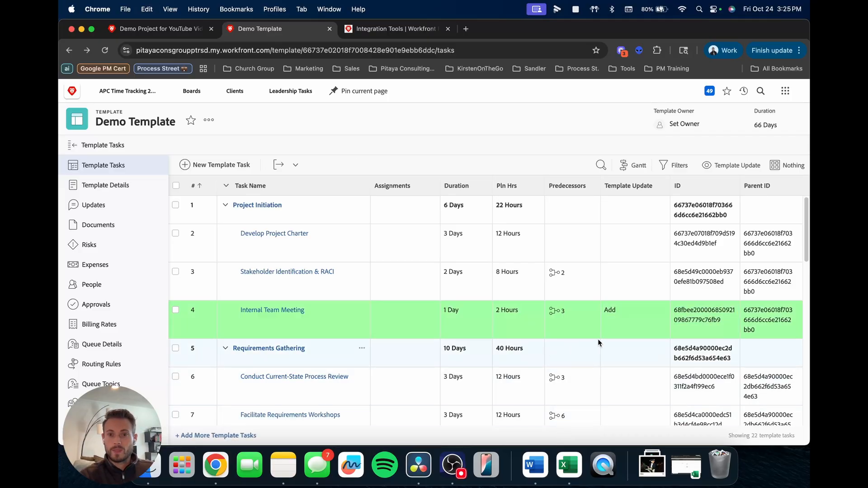
Step: Back in the Fusion scenario, paste the copied task ID as templateTaskID's value and add the variable
left_click(394, 29)
left_click(538, 218)
key("cmd+v")
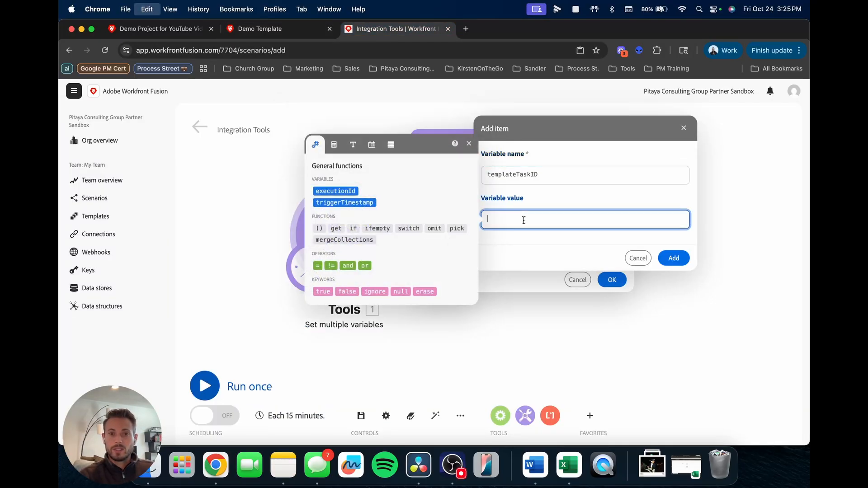
left_click(674, 260)
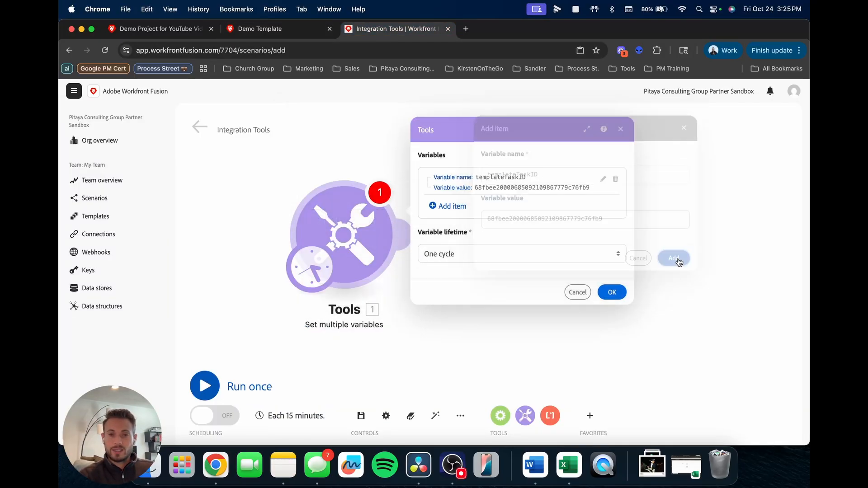
Step: Start a second variable in the Set multiple variables module and name it templateID
left_click(456, 208)
left_click(514, 185)
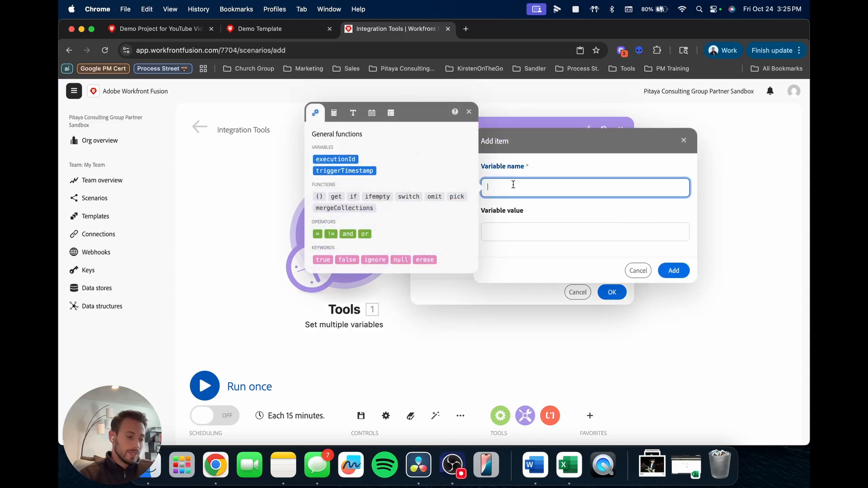
type("template")
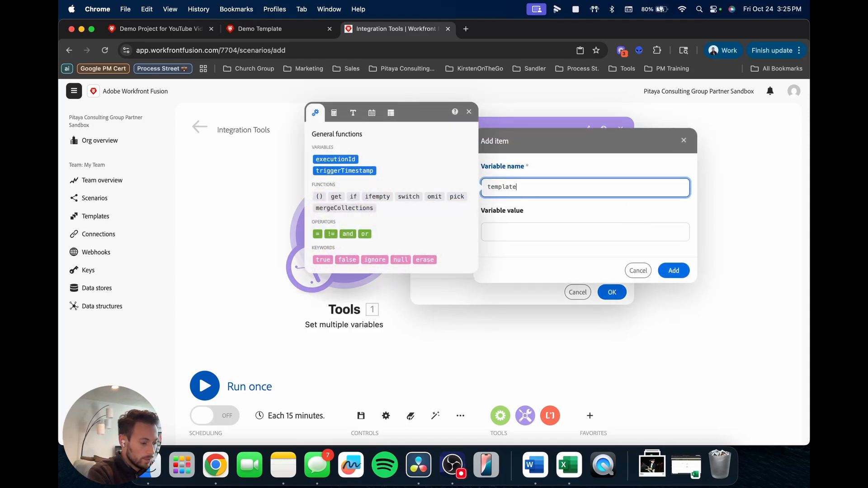
type("ID")
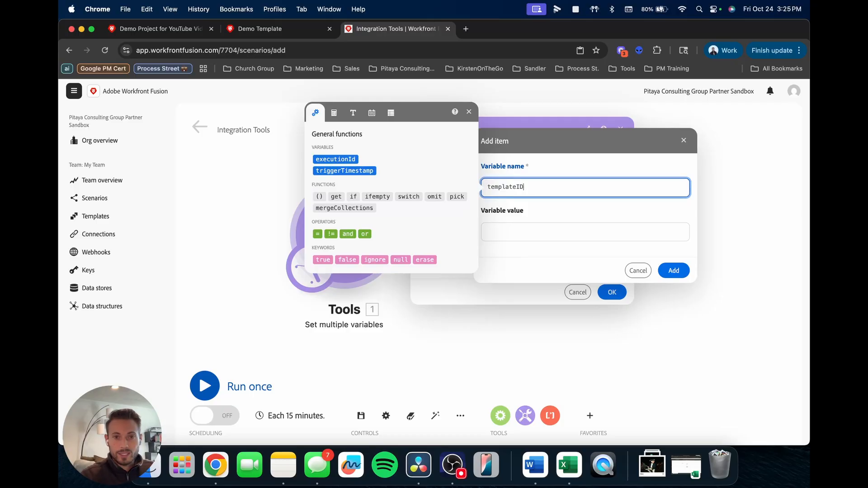
Step: Copy the template ID from the Demo Template page address, paste it as templateID's value, and add the variable
left_click(516, 229)
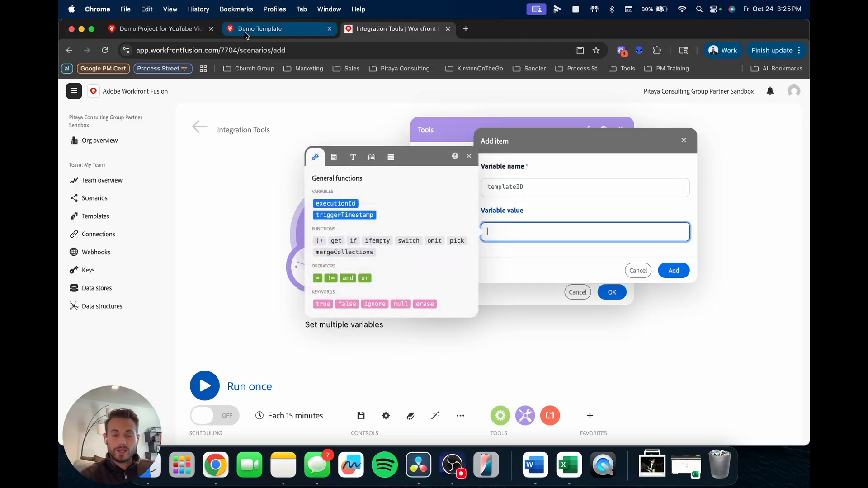
left_click(260, 28)
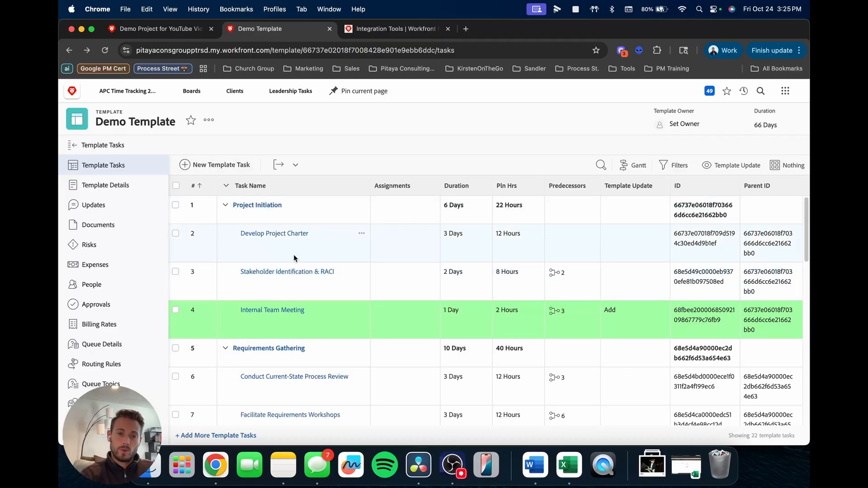
left_click(364, 51)
double_click(369, 50)
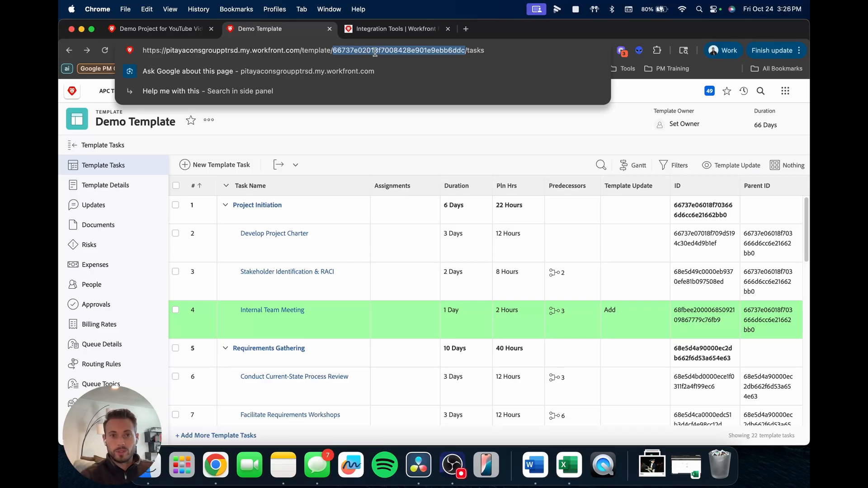
key("cmd+c")
left_click(397, 28)
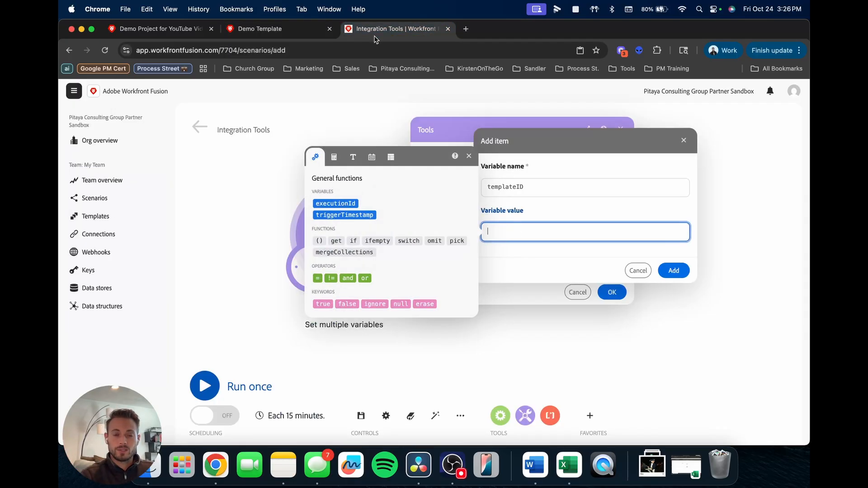
key("cmd+v")
left_click(674, 270)
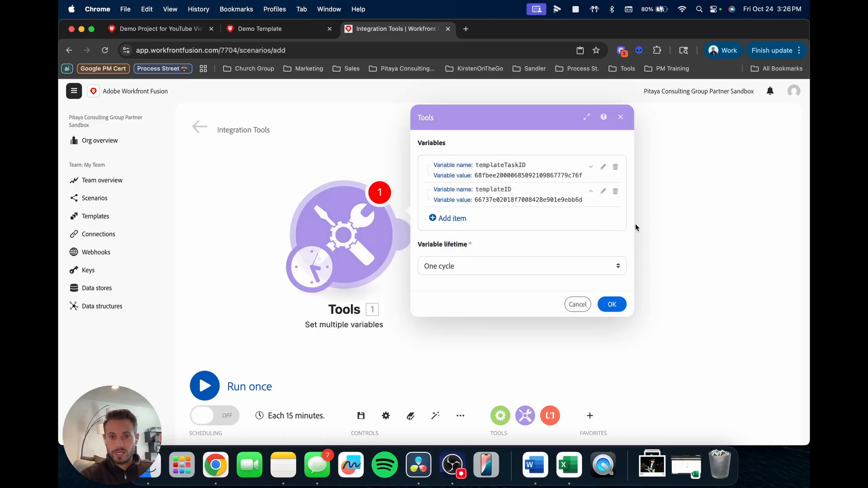
Step: Start a third variable in the Set multiple variables module and name it aboveTaskName
left_click(459, 220)
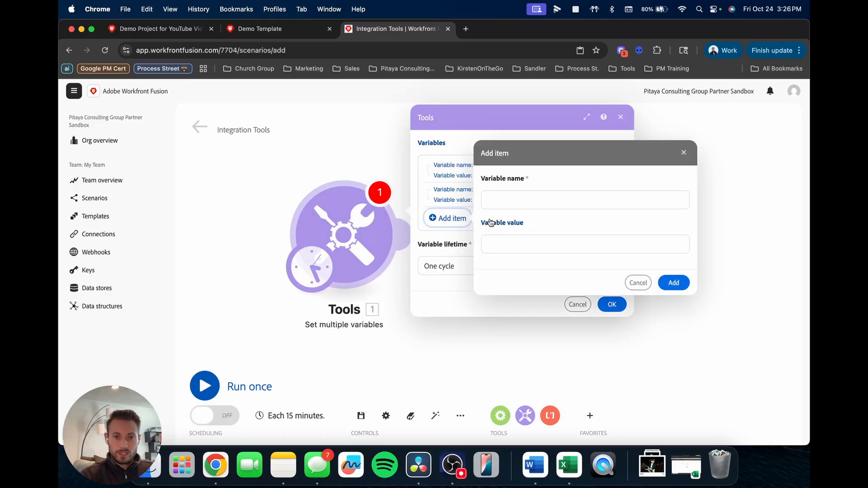
left_click(523, 201)
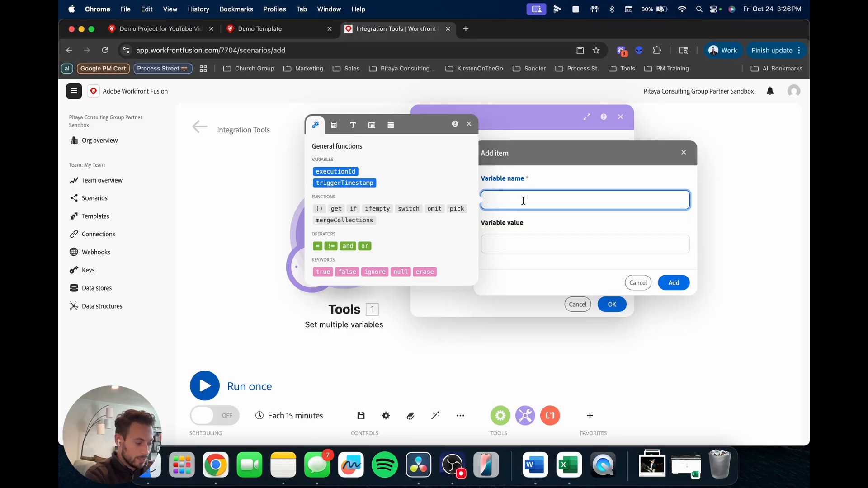
type("aboveT")
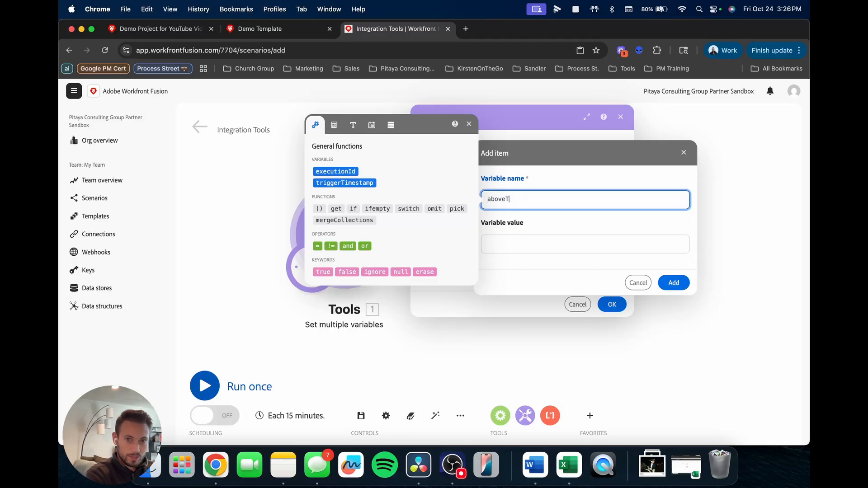
type("askName")
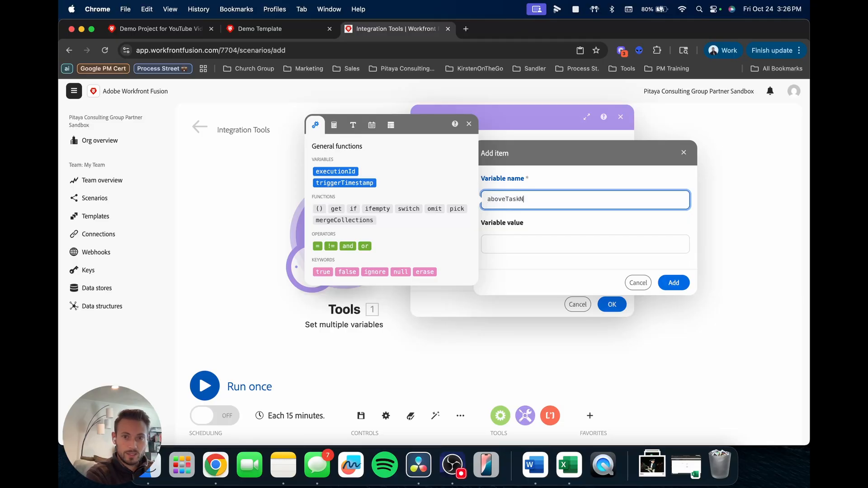
left_click(531, 249)
Step: Copy the task name Stakeholder Identification & RACI from the Demo Template task list and leave row editing
left_click(260, 29)
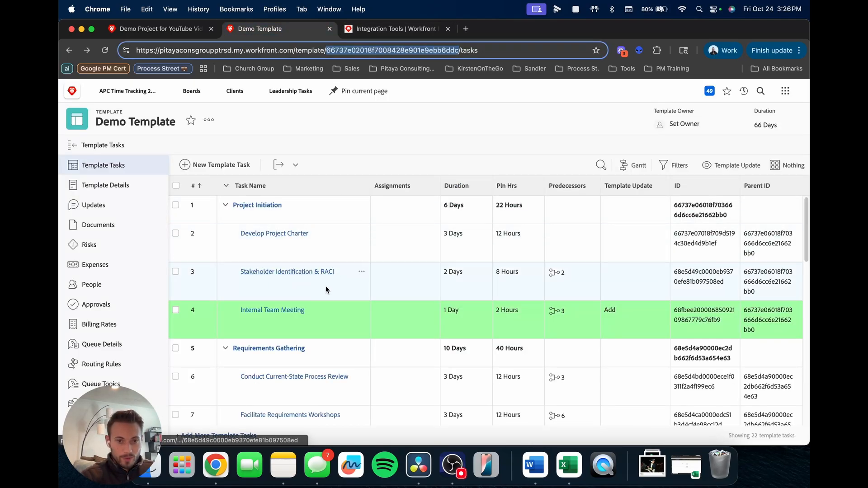
left_click(337, 285)
left_click(291, 275)
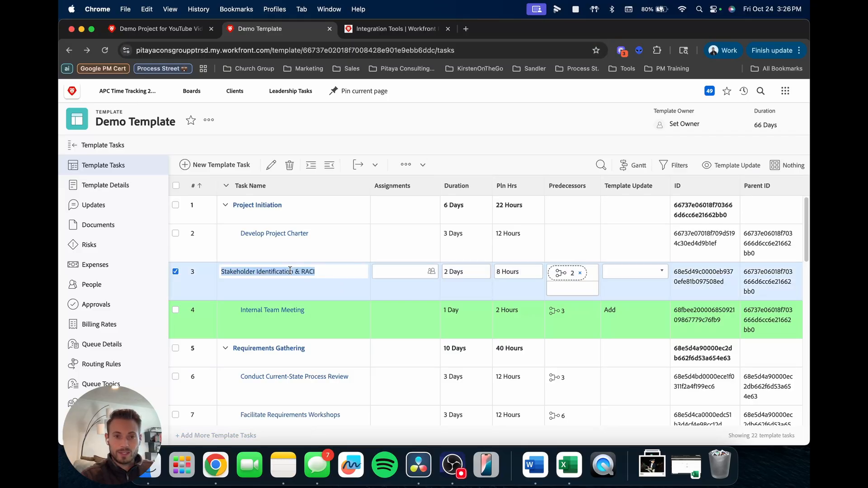
left_click(380, 436)
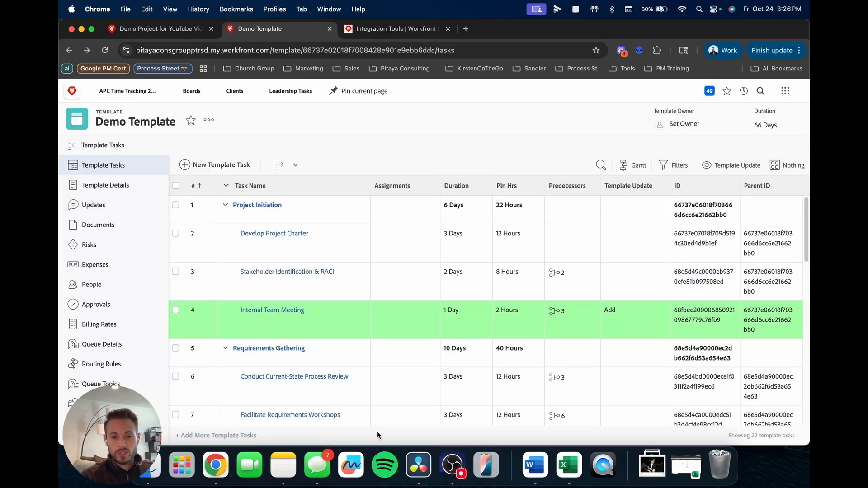
Step: Back in the Fusion scenario, paste the copied task name as aboveTaskName's value, add the variable, and confirm the module settings
left_click(394, 28)
key("super+v")
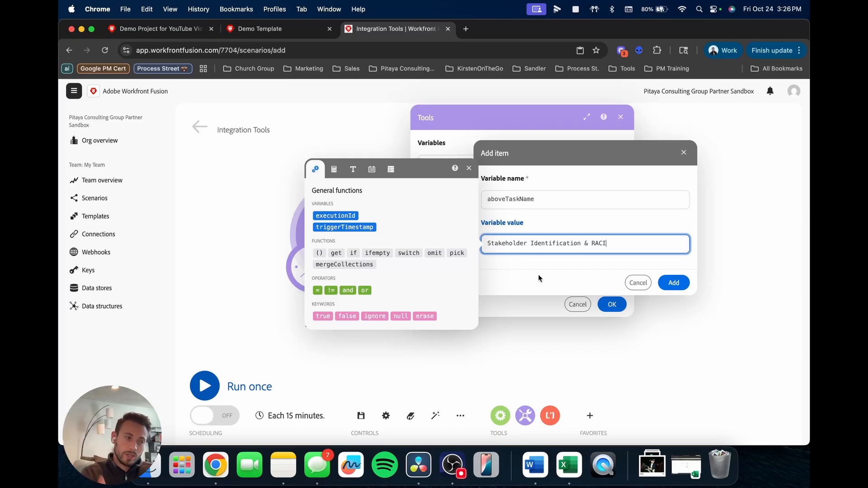
left_click(596, 273)
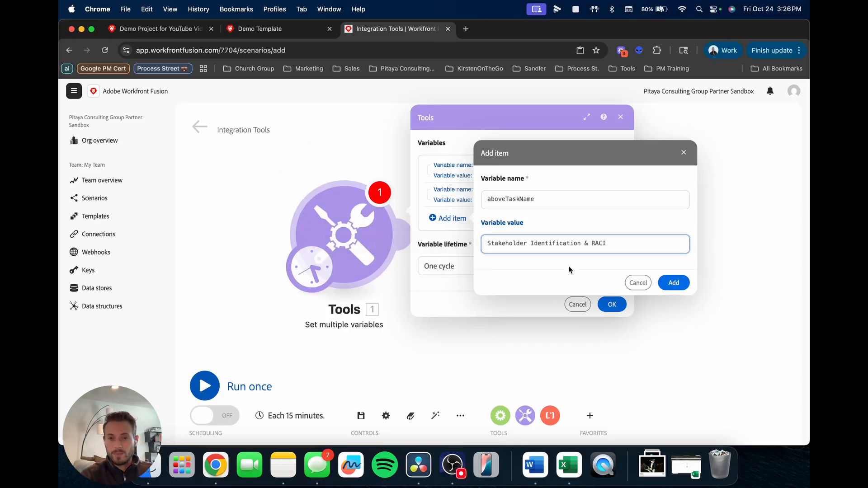
left_click(674, 283)
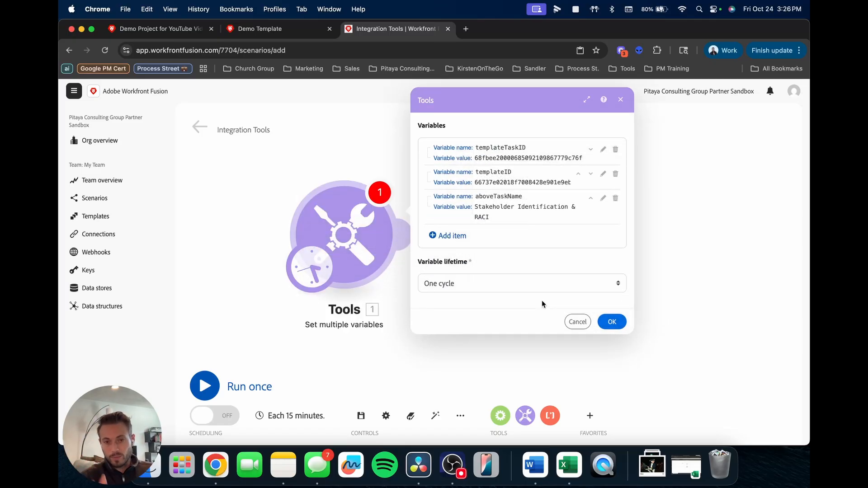
left_click(622, 326)
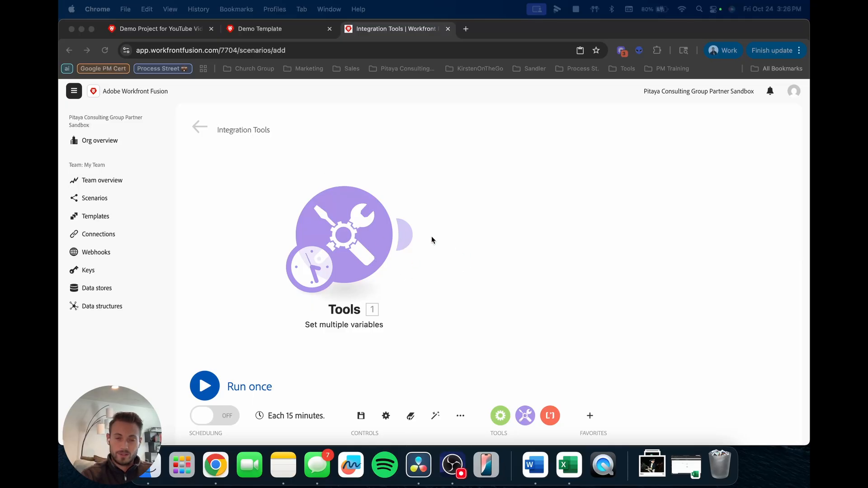
Step: Rename the scenario as Template Task Update
left_click(257, 132)
left_click(256, 131)
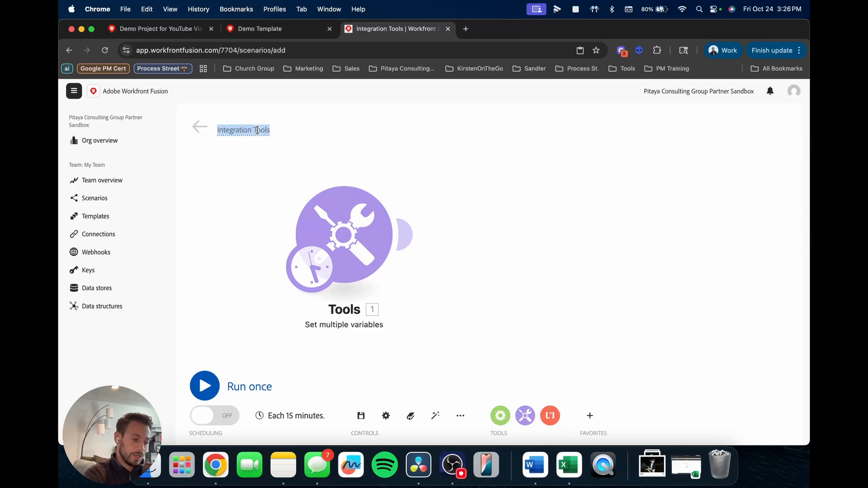
type("Temp")
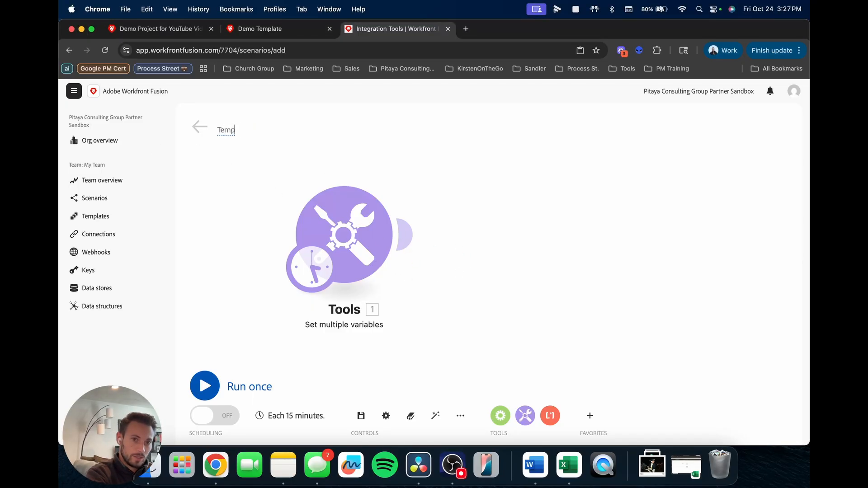
type("late Task Update")
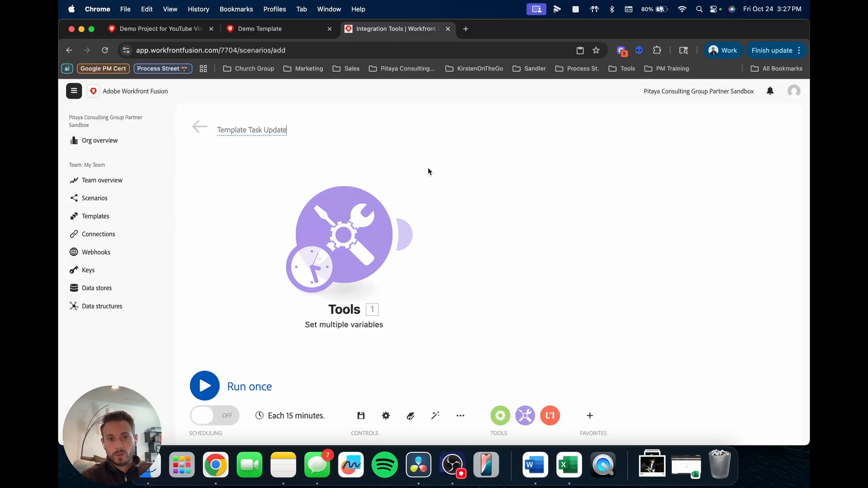
Step: Add an Adobe Workfront Custom API Call module after the Set multiple variables module
left_click(405, 242)
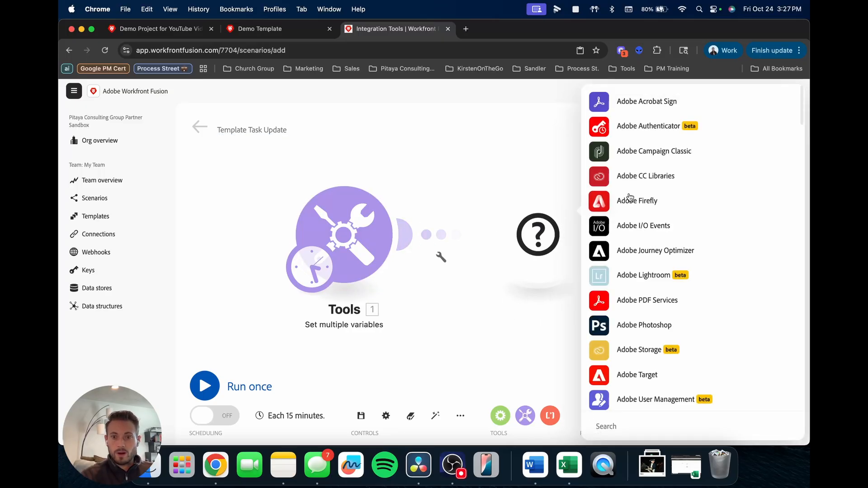
scroll(638, 335, "down", 3)
left_click(641, 349)
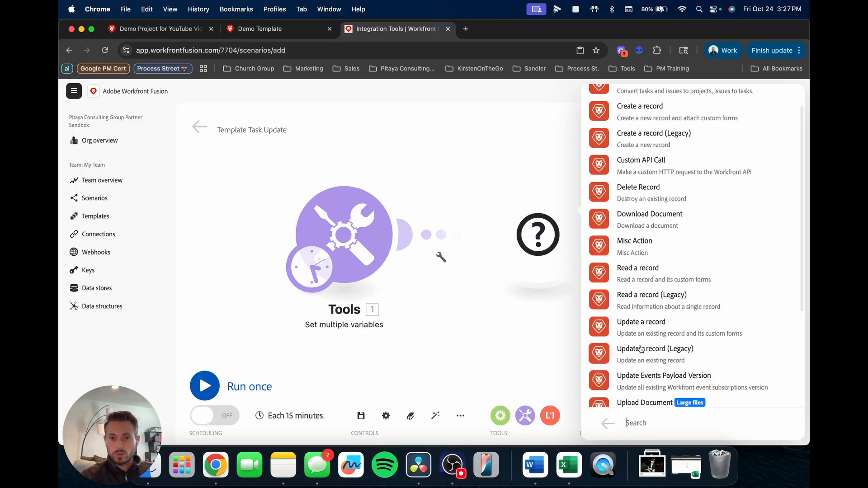
left_click(646, 164)
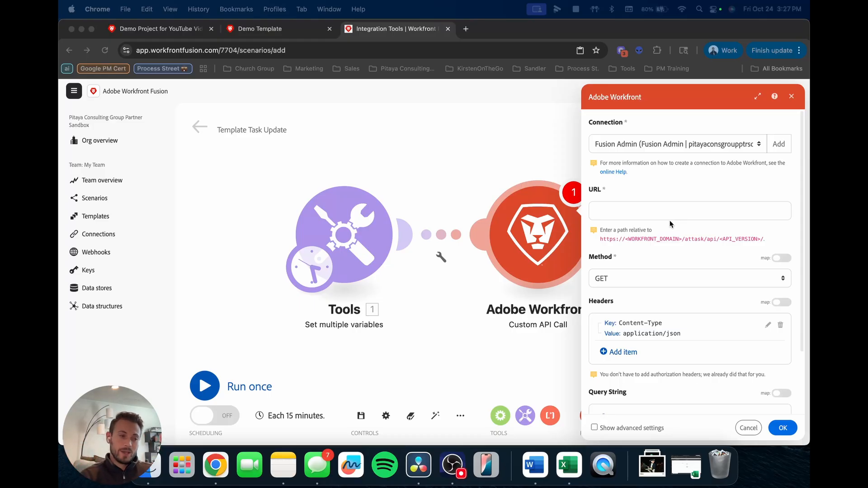
Step: Set the Custom API Call's URL to TTSK/search
left_click(633, 215)
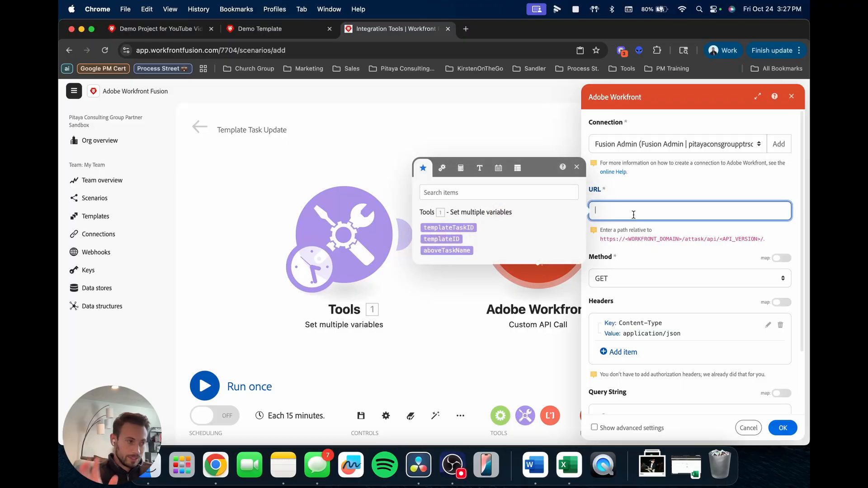
type("TT")
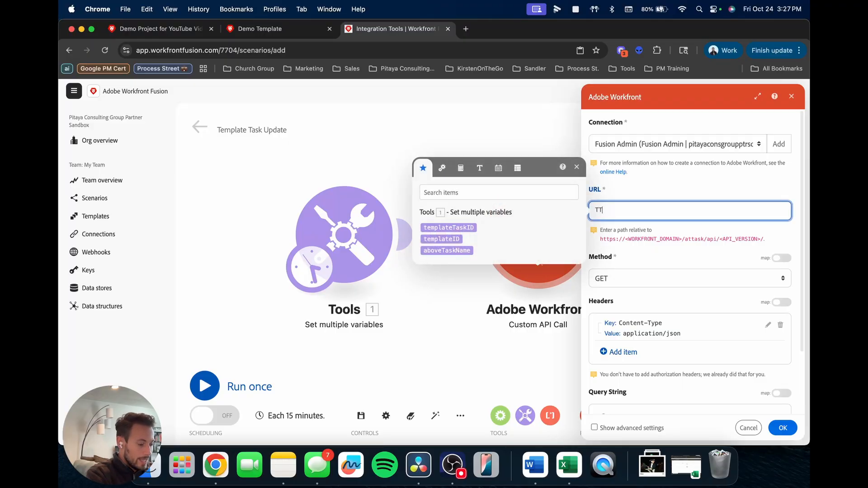
type("SK/search")
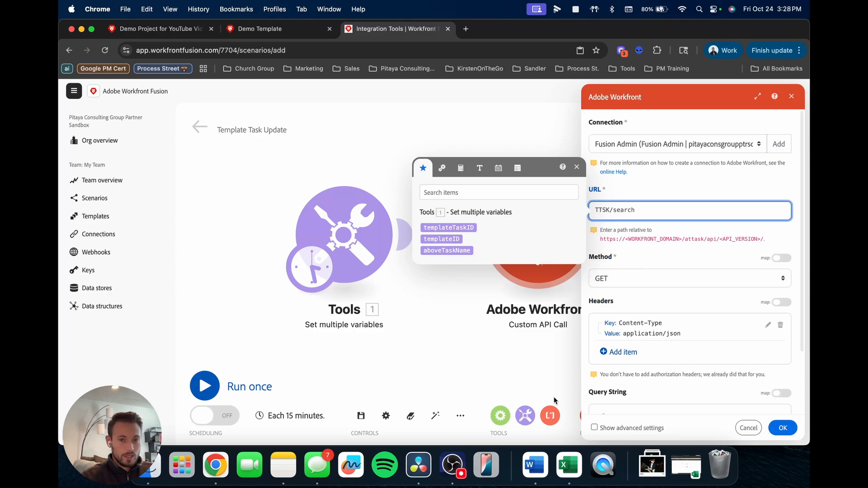
Step: Start a query string item with the key fields and the value ID,taskNumber
scroll(623, 381, "down", 3)
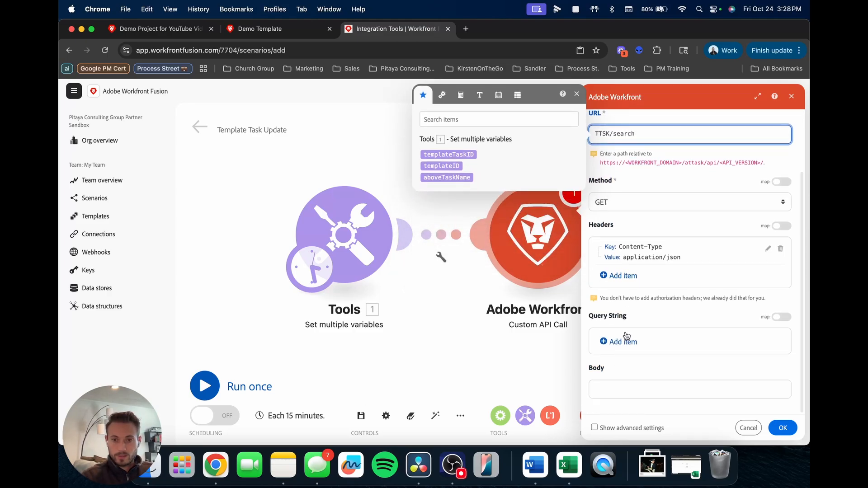
left_click(626, 337)
left_click(448, 328)
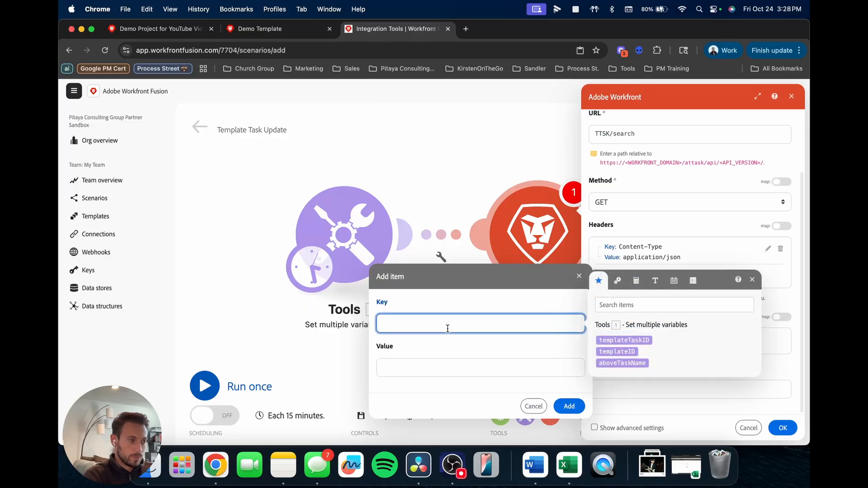
type("fields")
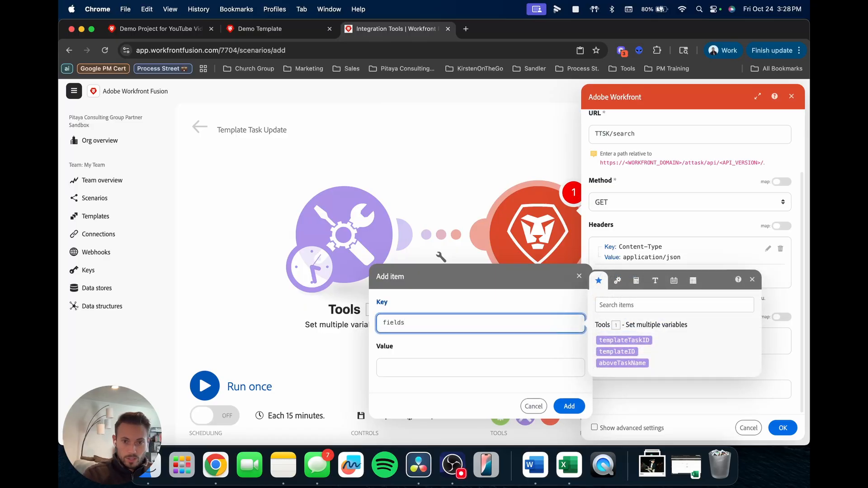
left_click(430, 371)
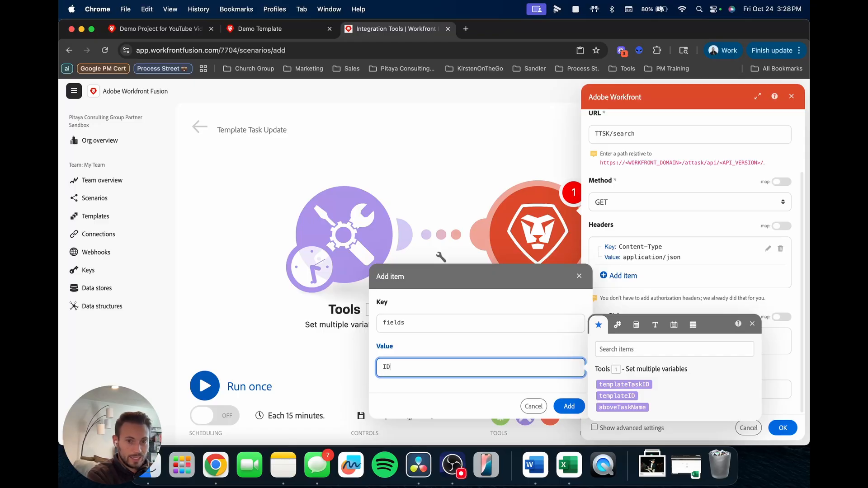
type("ID,")
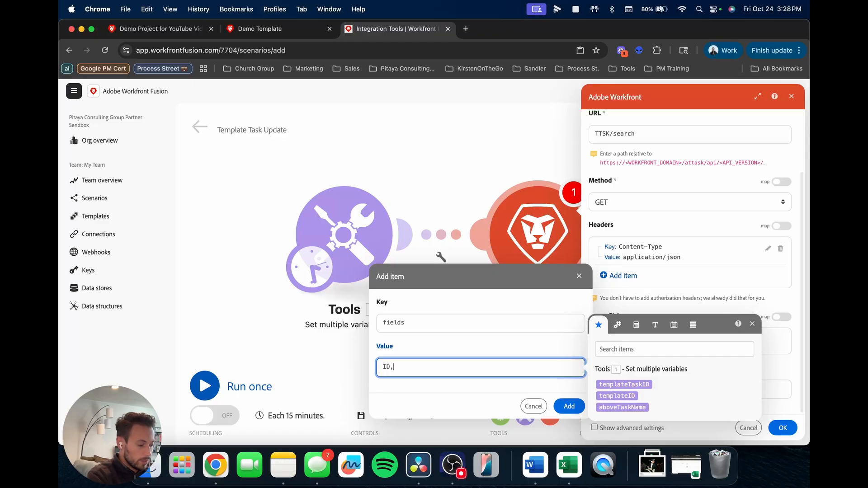
type("taskNumber")
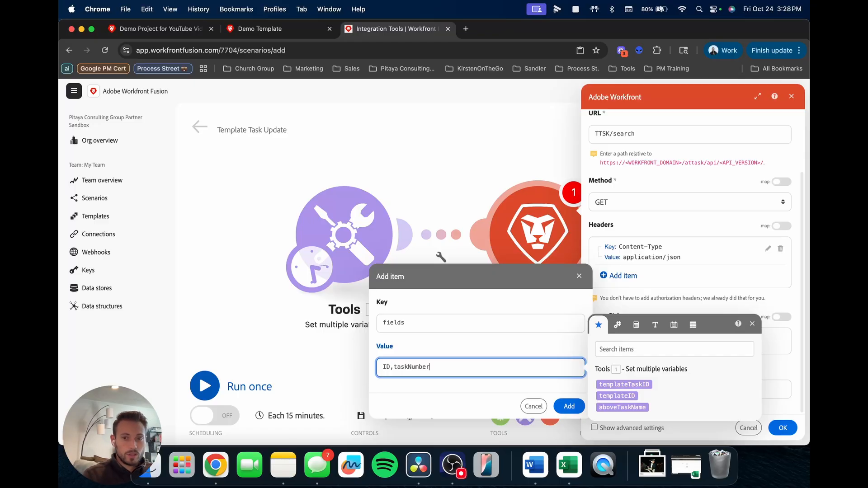
Step: Append ,DE:Task Update to the fields value and add the query string item
key("super+Tab")
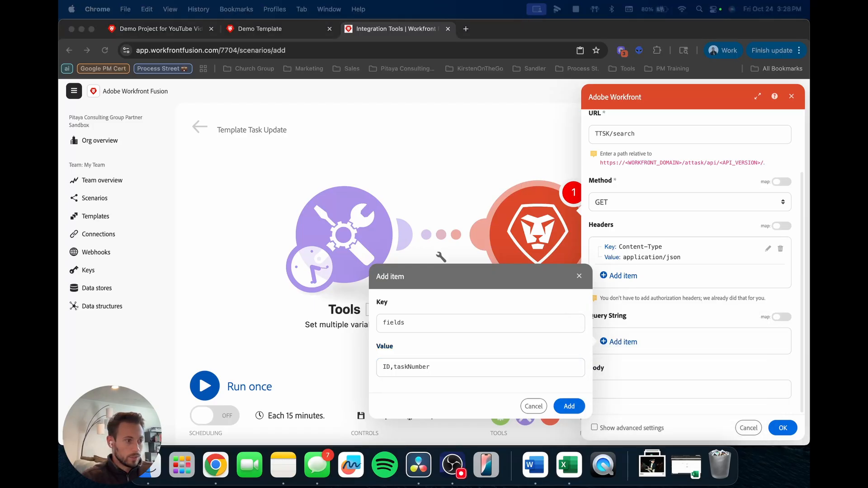
left_click(458, 368)
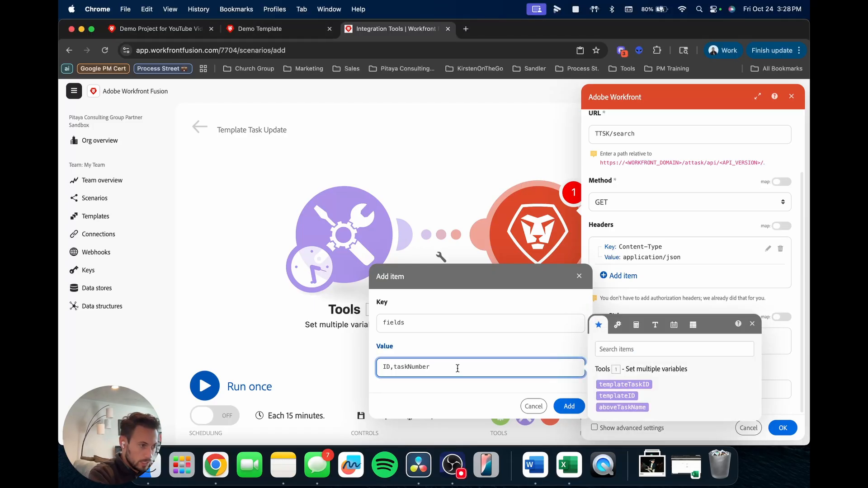
type(",DE")
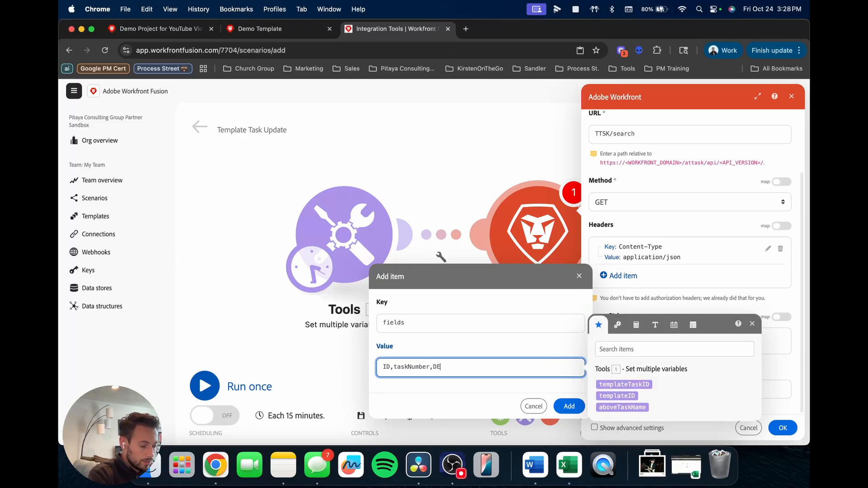
type(":")
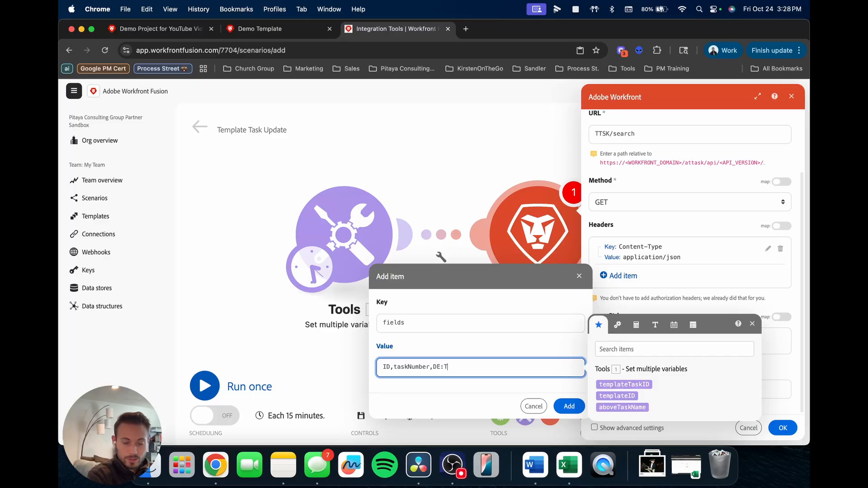
type("Task Update")
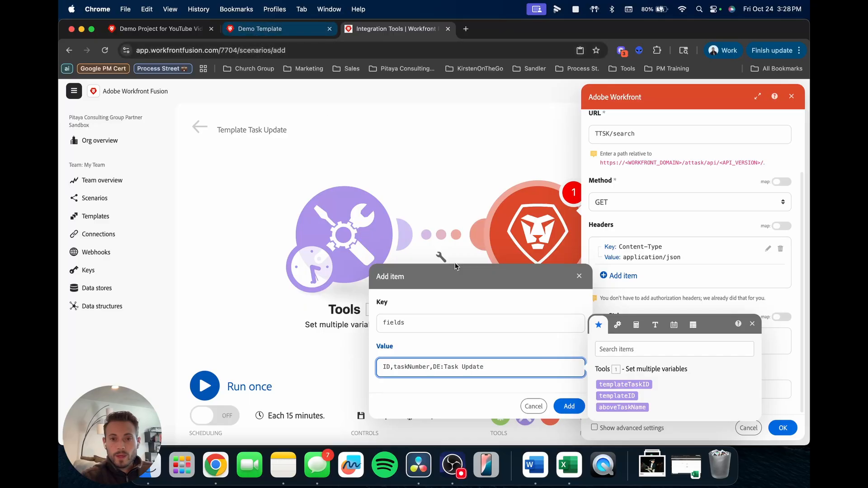
key("Return")
Step: Check the custom field name in Demo Template and correct the fields query value to ID,taskNumber,DE:Template Update
left_click(260, 29)
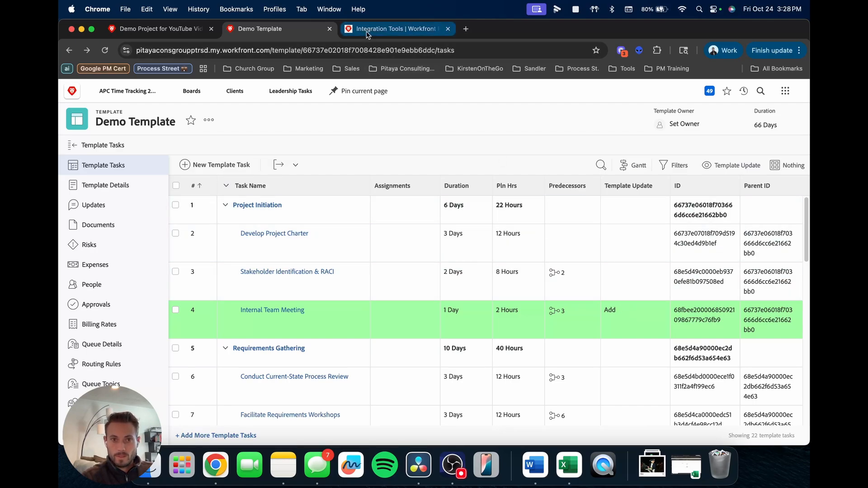
left_click(393, 29)
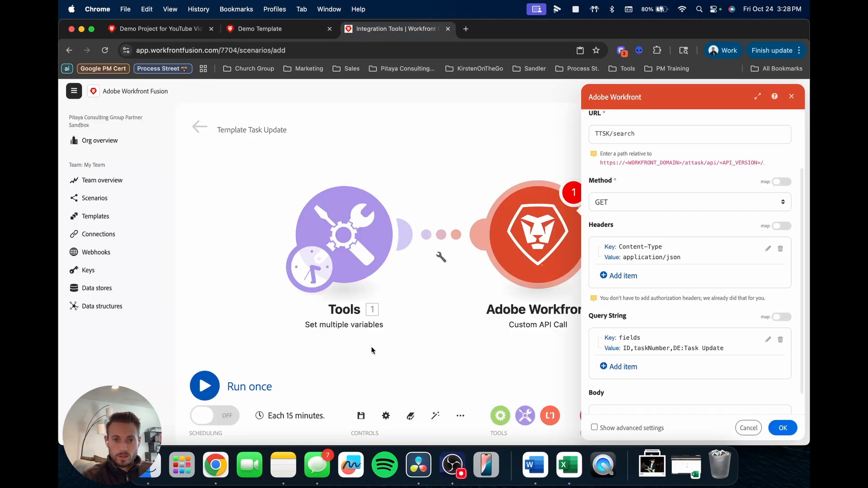
left_click(769, 340)
left_click(453, 370)
double_click(453, 370)
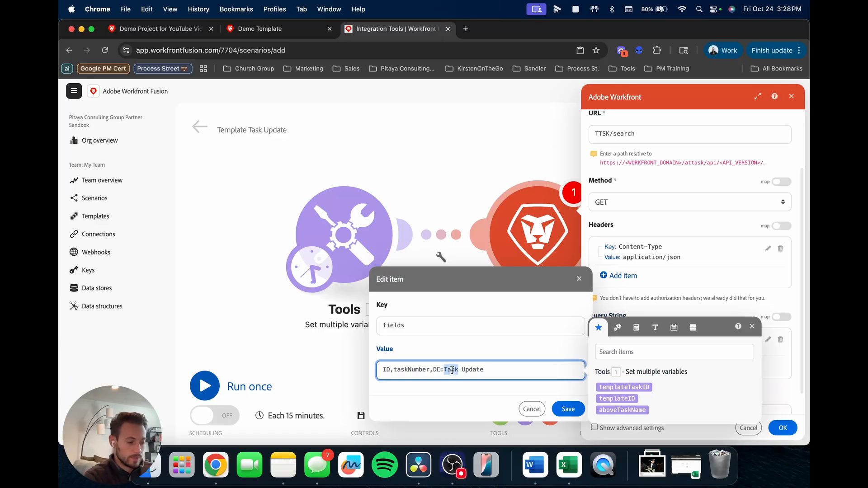
type("Template")
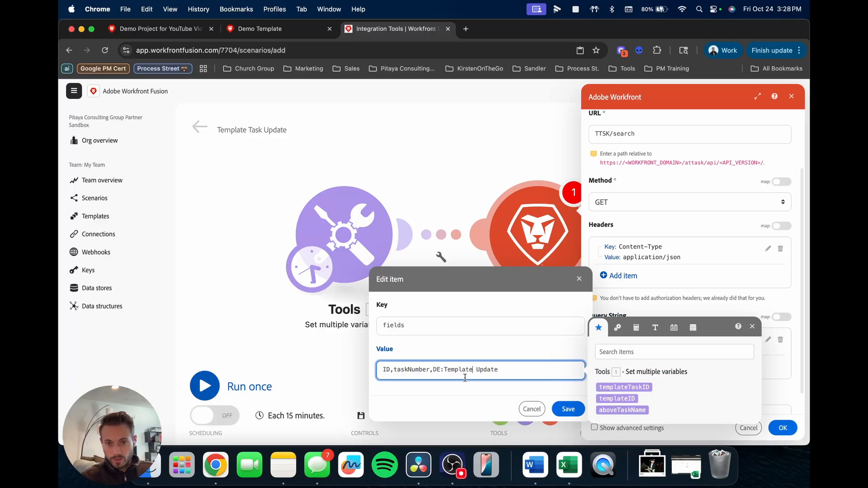
left_click(569, 409)
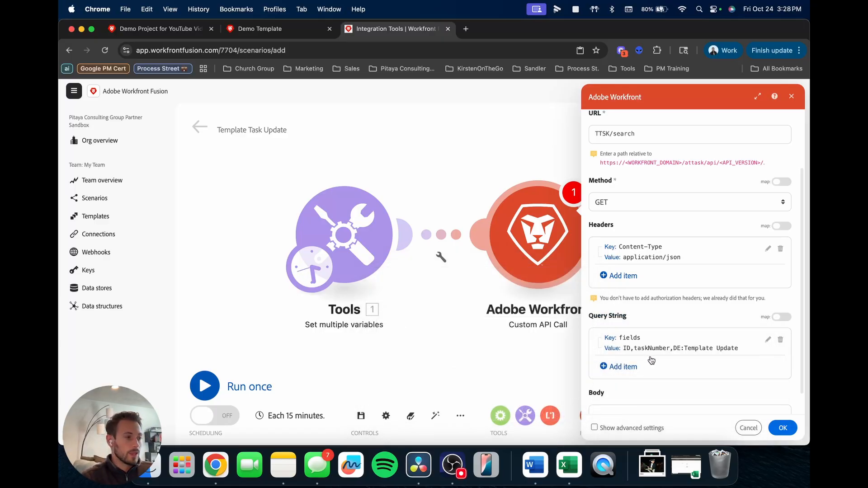
Step: Add a query string item with the key $$LIMIT and the value 100
left_click(623, 367)
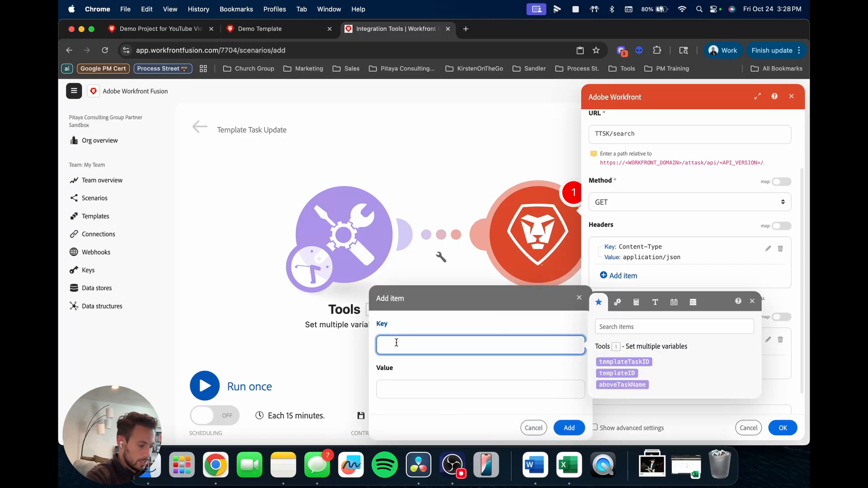
type("$$LIMIT")
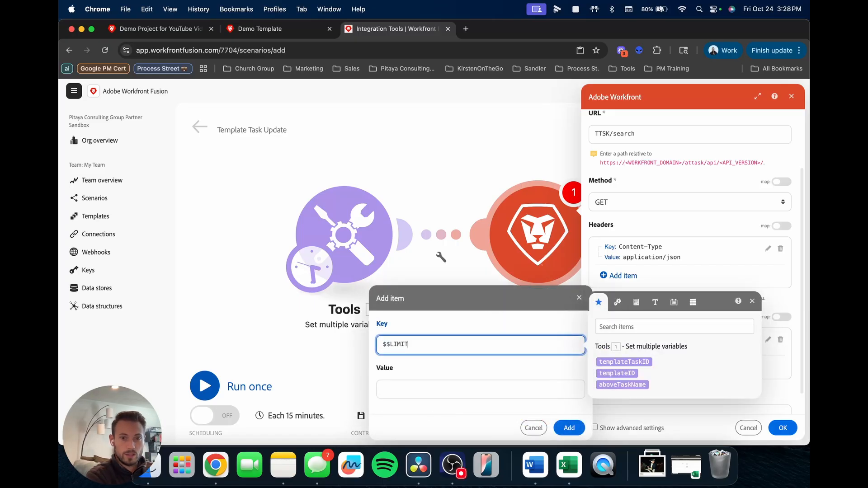
key("Tab")
type("100")
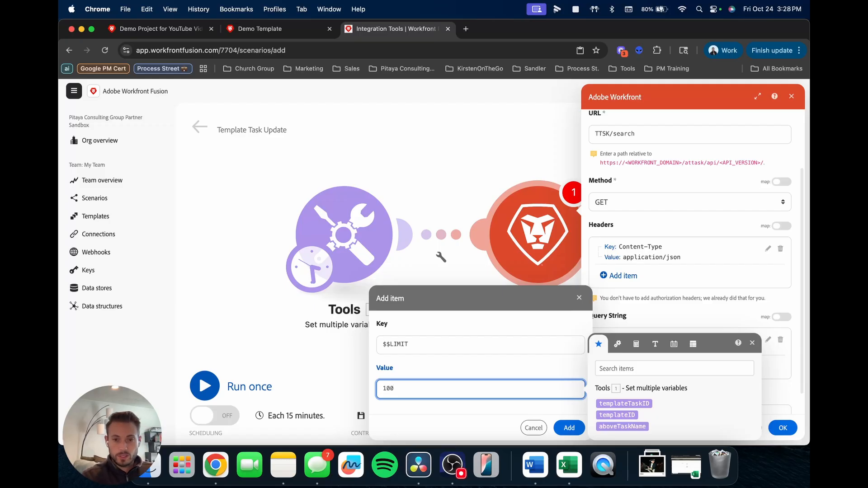
left_click(568, 428)
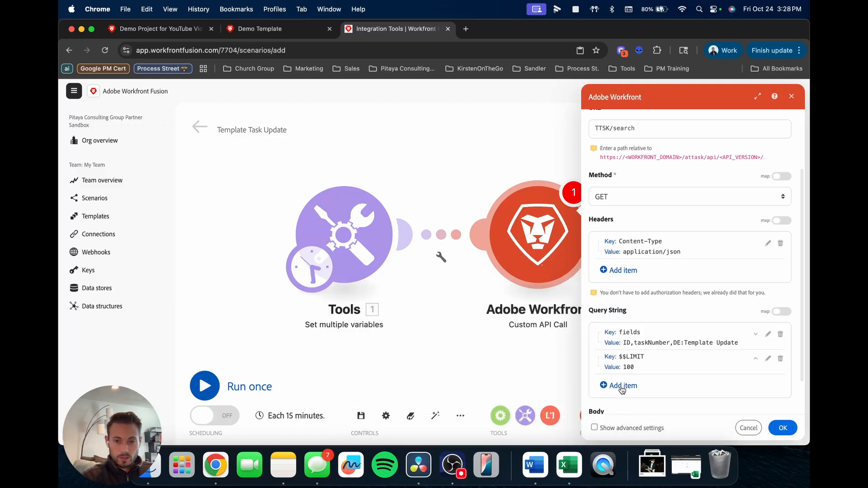
Step: Add a query string item with the key templateID, mapped to the templateID variable from Set multiple variables
left_click(623, 387)
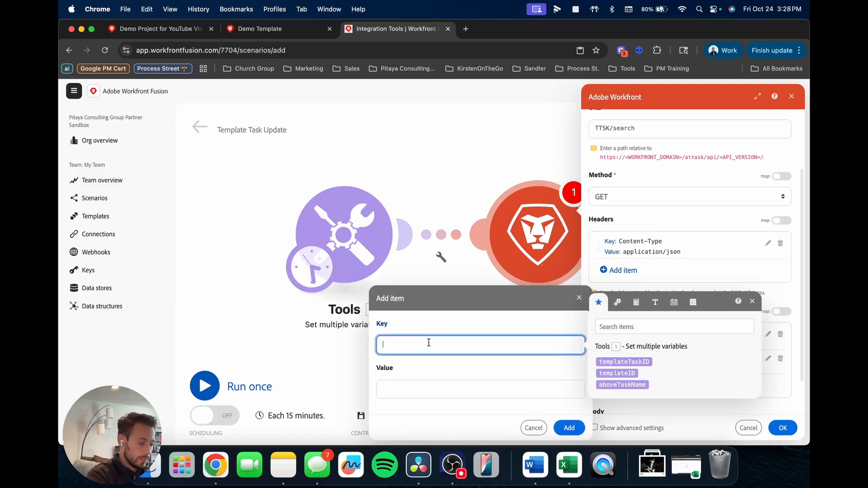
type("templat")
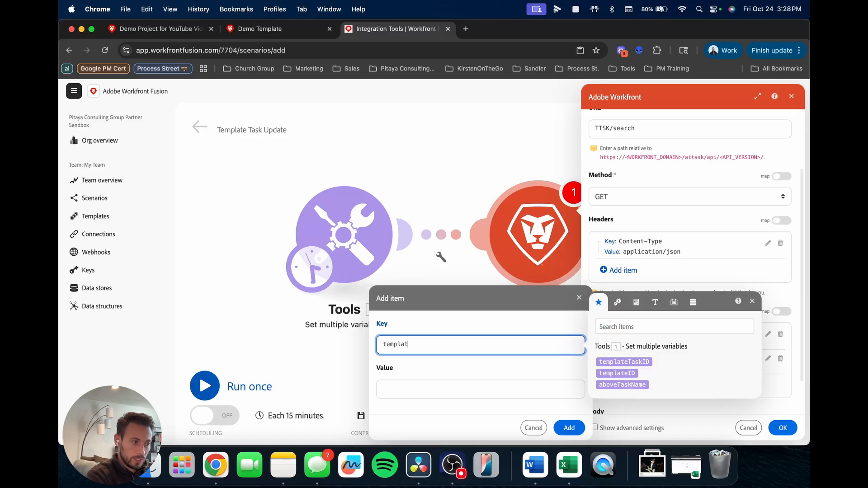
type("eID")
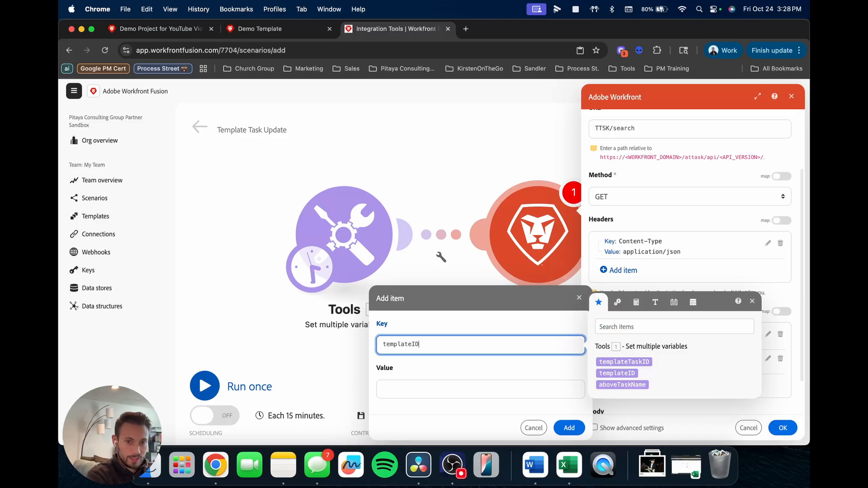
left_click(443, 383)
left_click(618, 416)
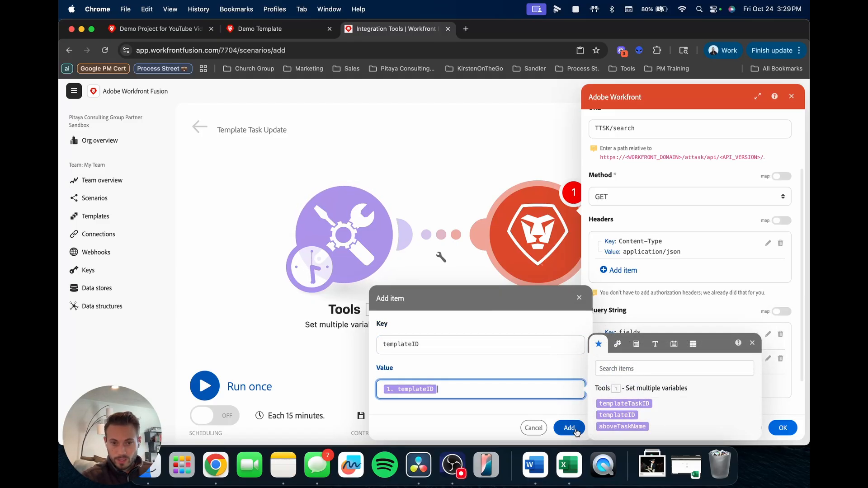
left_click(569, 428)
Step: Add a query string item with the key templateID_Mod and the value in
left_click(619, 379)
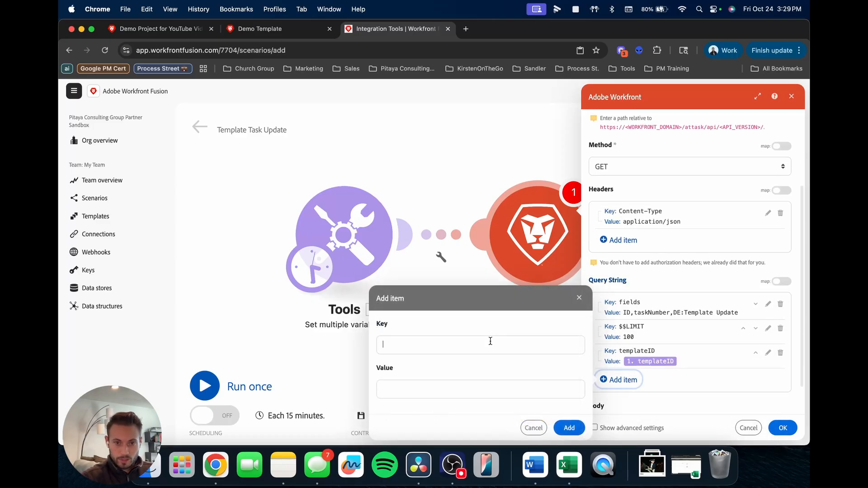
type("template")
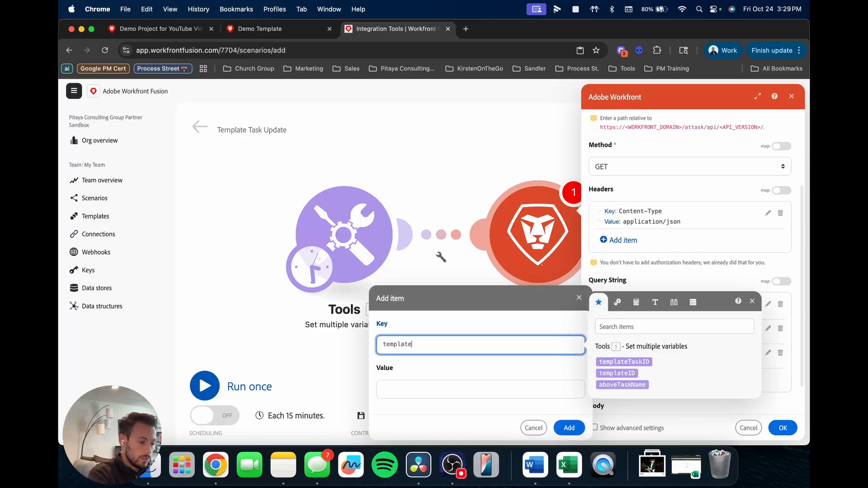
type("ID_Mod")
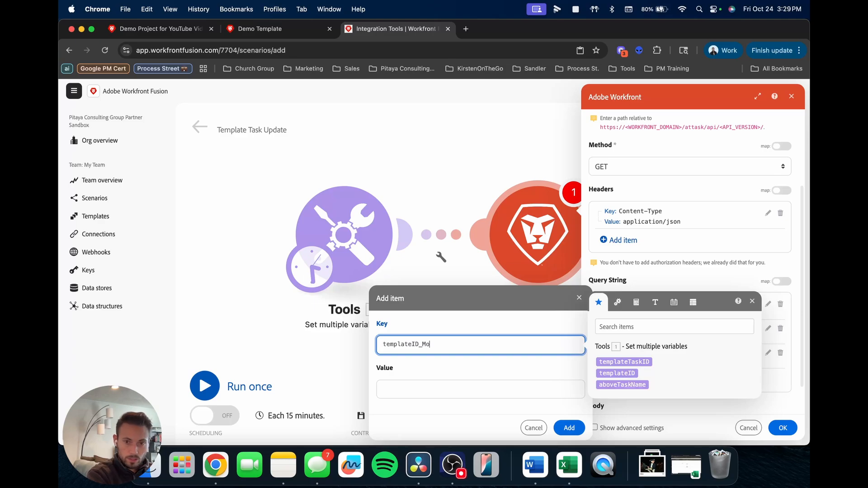
key("Tab")
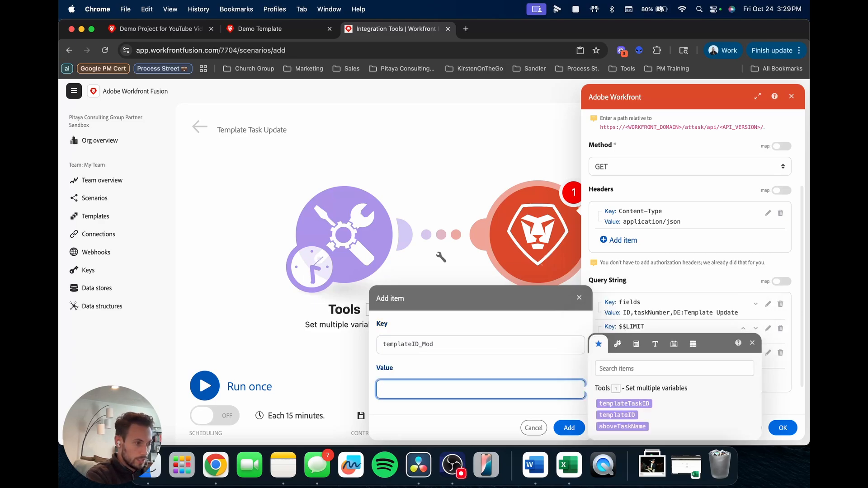
left_click(569, 427)
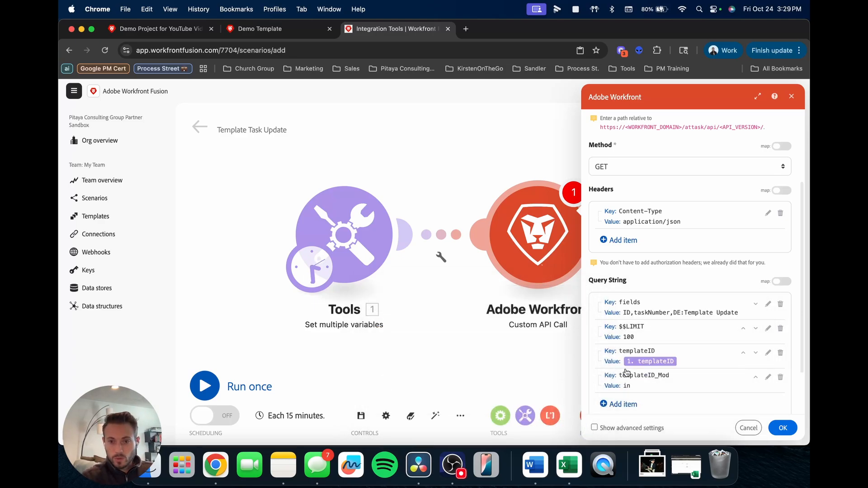
Step: Add a query string item with the key ID, mapped to the templateTaskID variable from Set multiple variables
scroll(631, 358, "down", 2)
left_click(630, 342)
left_click(410, 323)
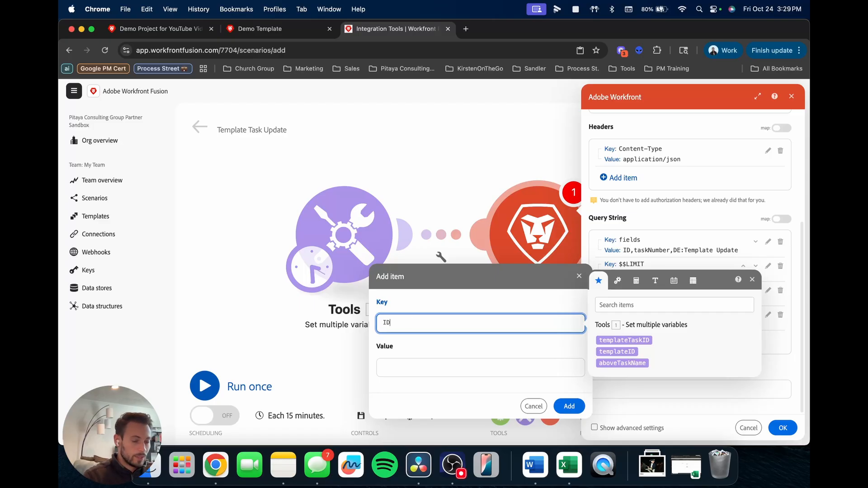
left_click(398, 367)
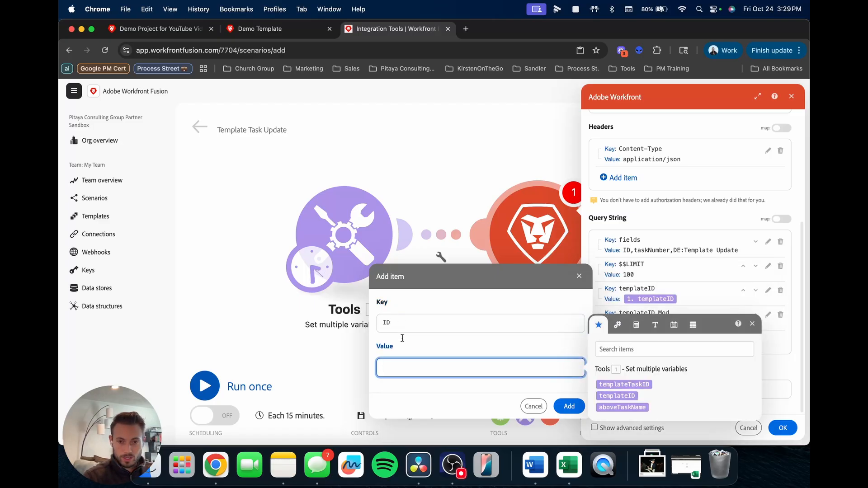
left_click(625, 384)
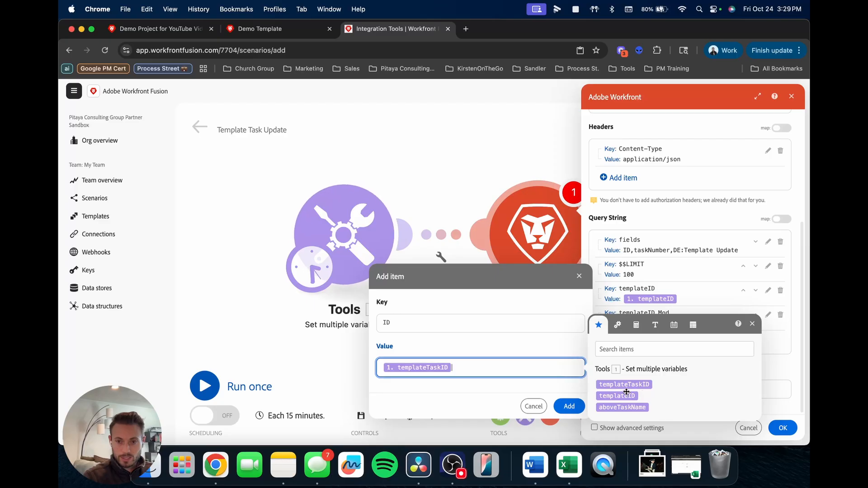
left_click(570, 407)
Step: Add a query string item with the key ID_Mod and the value notin
left_click(624, 353)
left_click(428, 332)
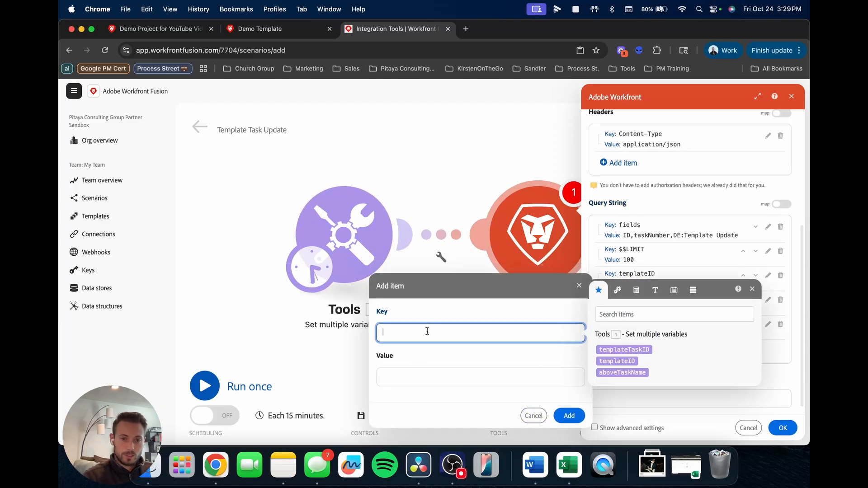
type("ID_Mod")
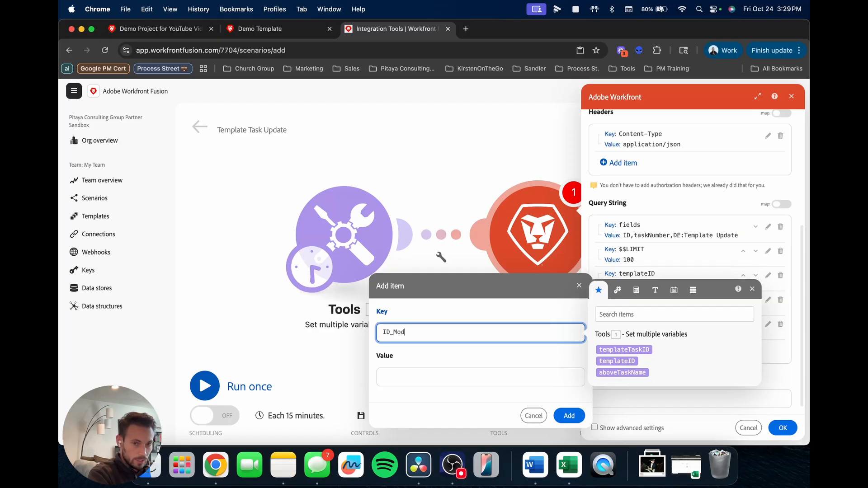
key("Tab")
type("notin")
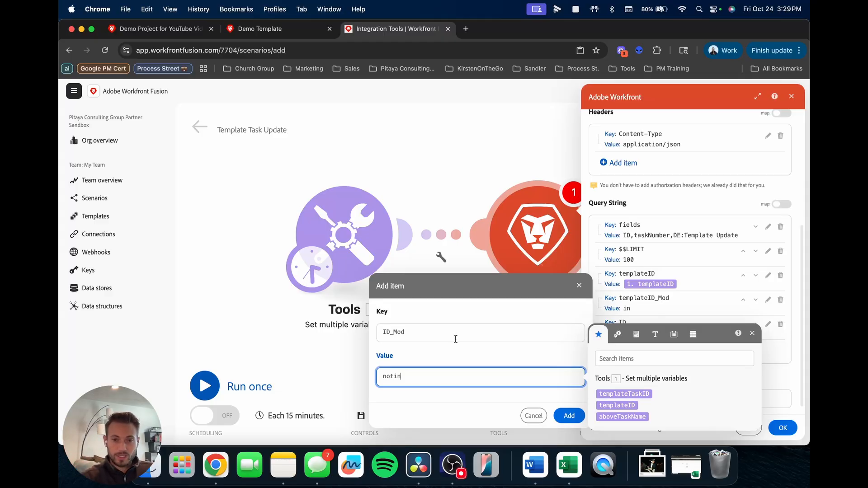
left_click(569, 415)
Step: Add a query string item with the key taskNumber_Sort and the value asc
scroll(636, 346, "down", 1)
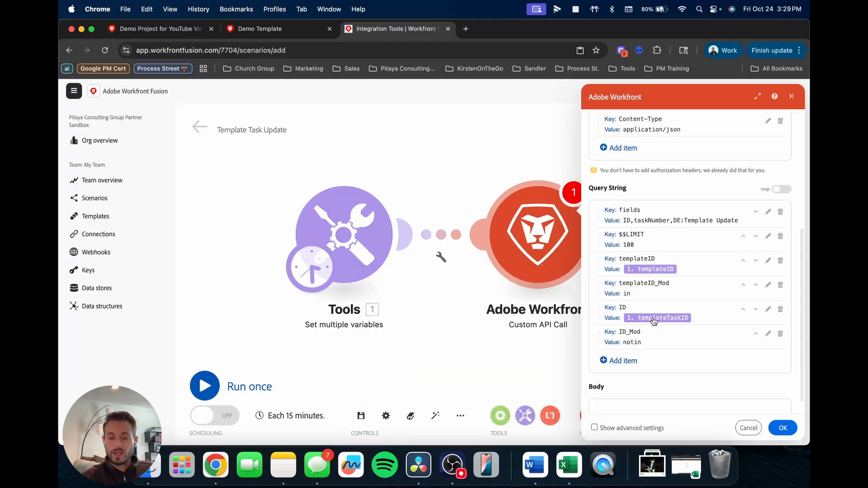
left_click(622, 362)
left_click(449, 343)
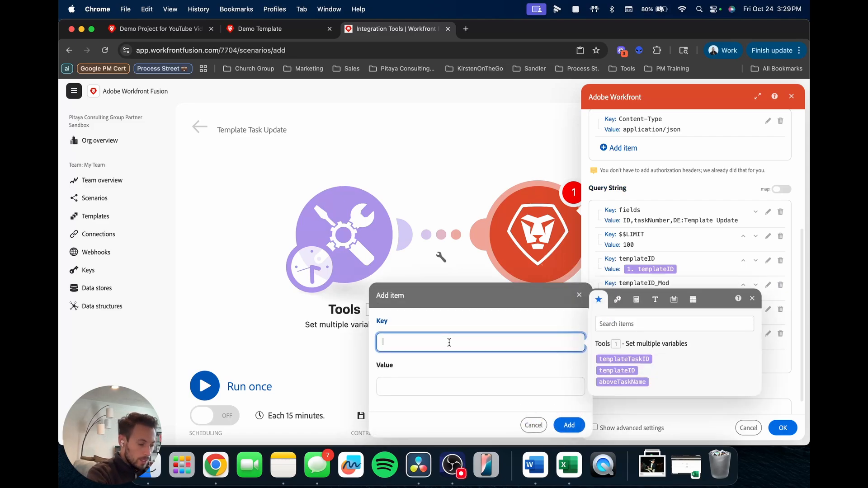
type("ta")
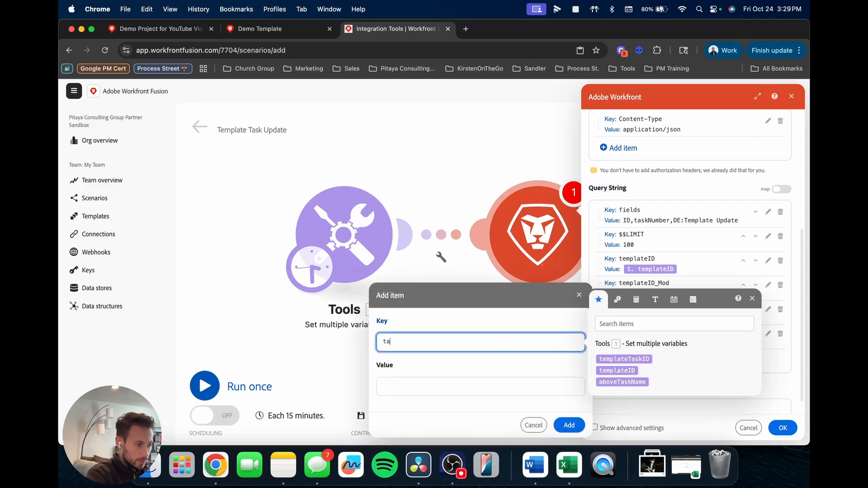
type("skNum")
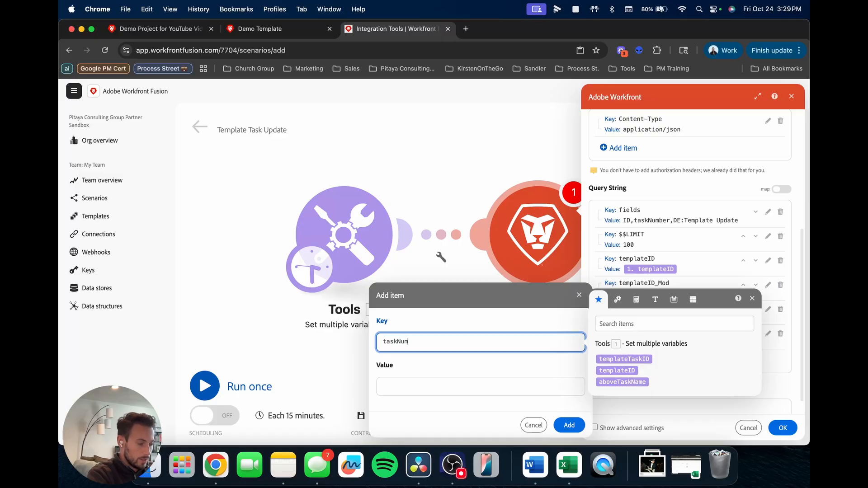
type("ber_Sort")
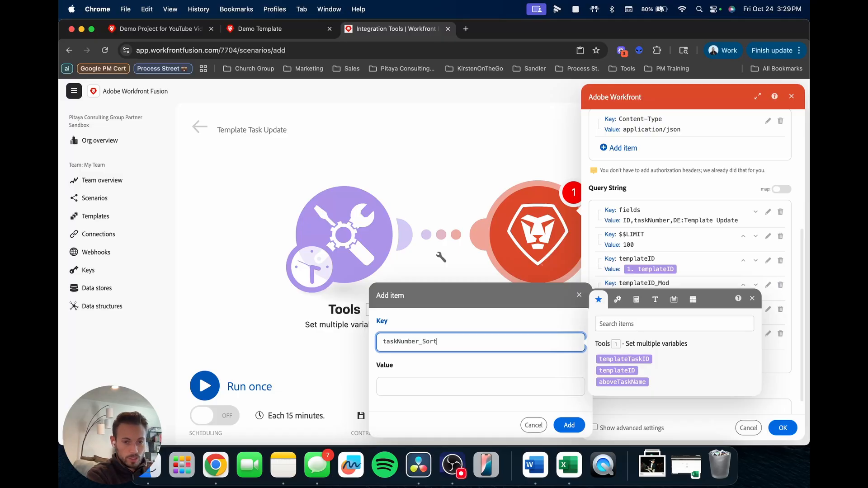
key("Tab")
type("a")
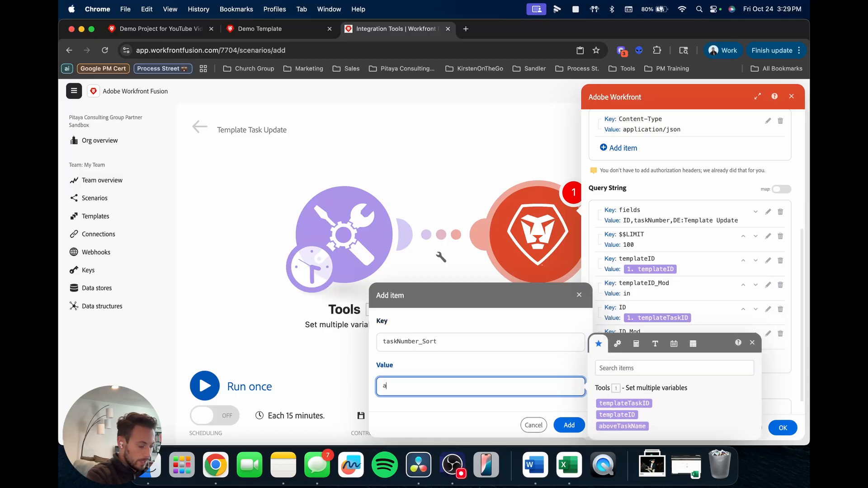
type("sc")
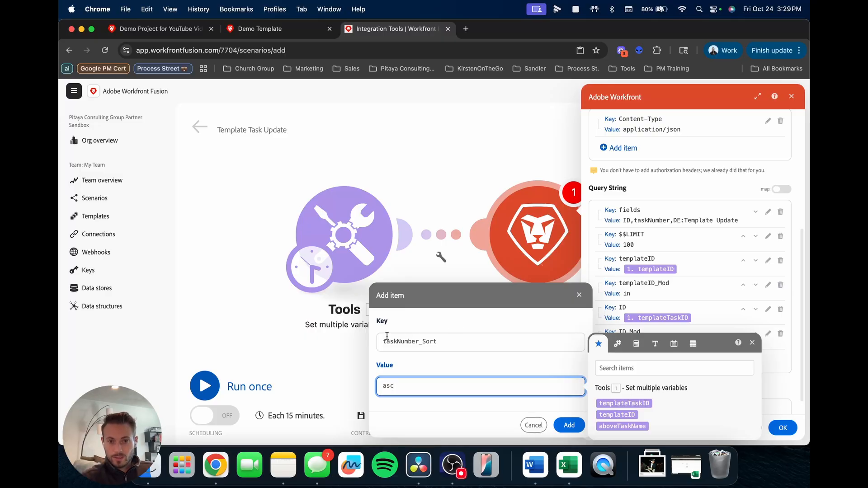
left_click(570, 427)
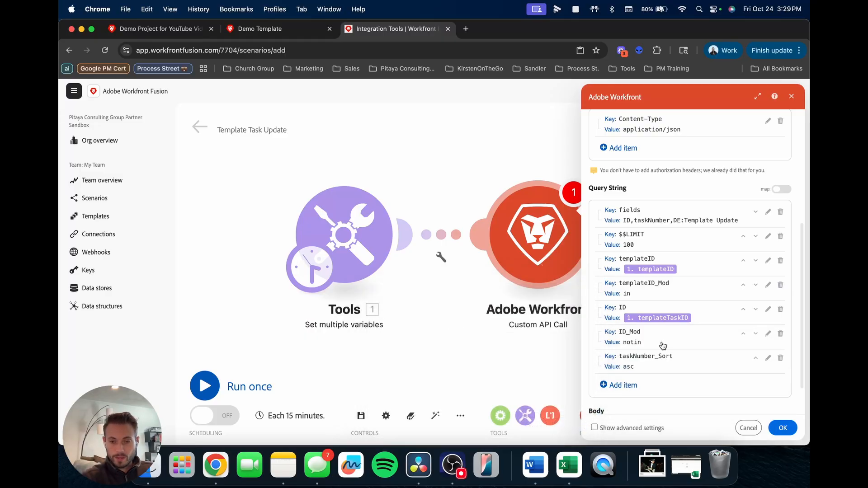
scroll(664, 346, "down", 1)
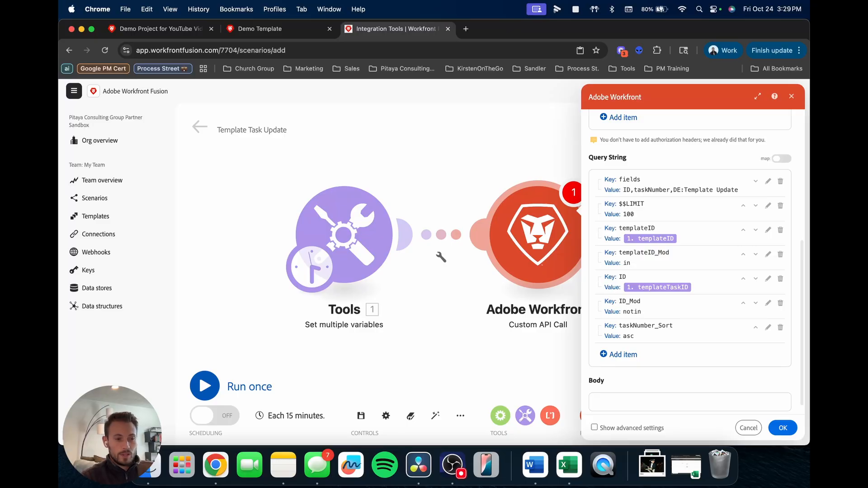
scroll(667, 357, "up", 5)
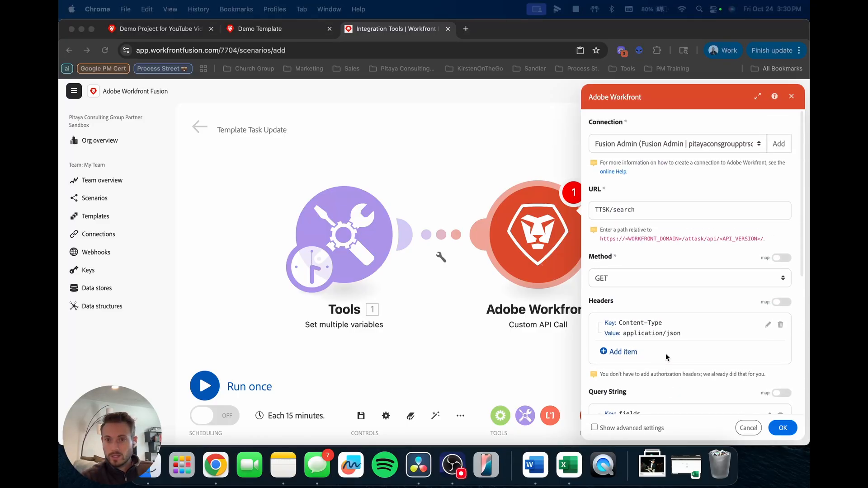
scroll(647, 307, "down", 5)
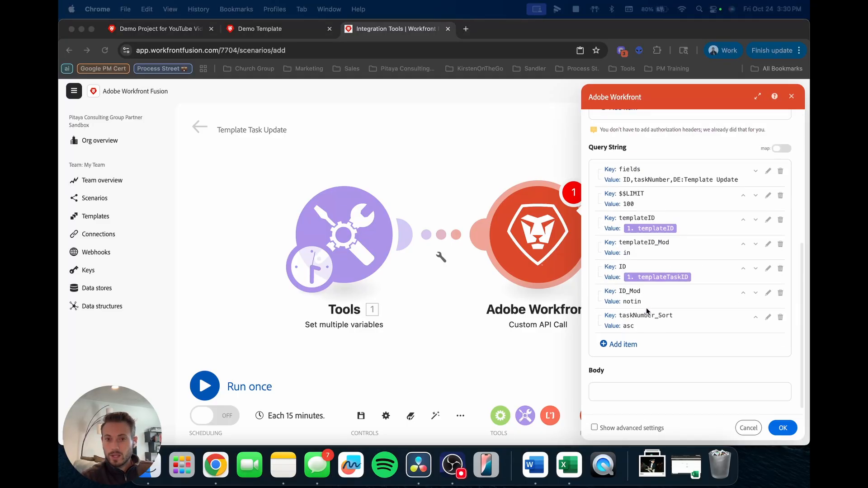
Step: Confirm the custom API call settings and rename the Adobe Workfront module as Excluded Template Tasks
left_click(783, 428)
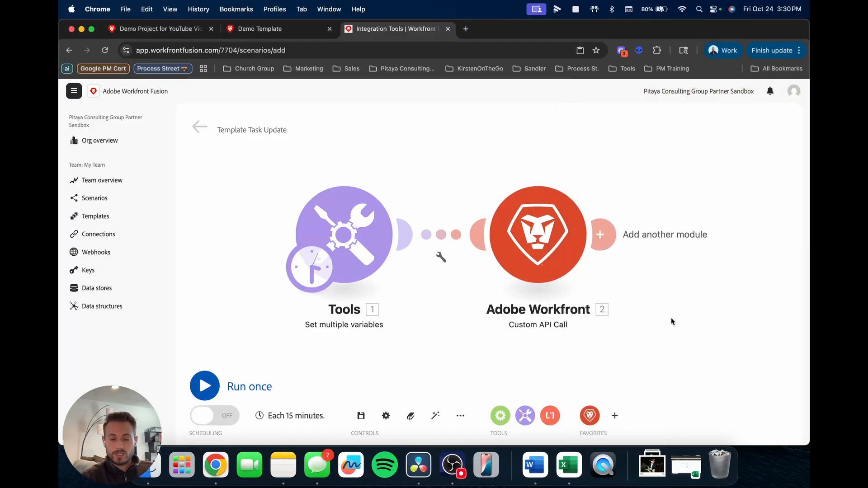
right_click(515, 242)
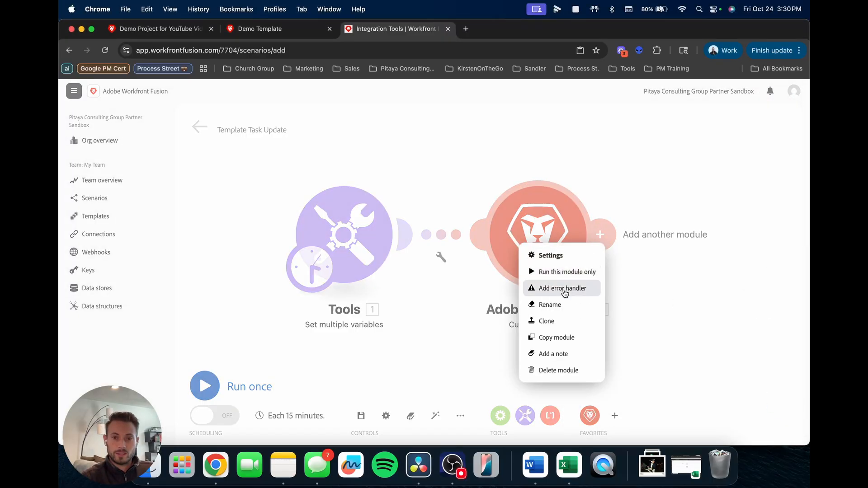
left_click(568, 309)
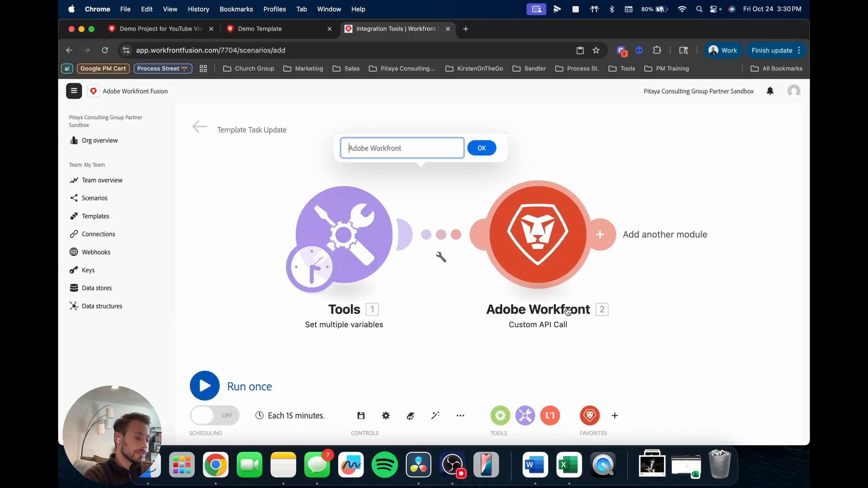
type("Excluded ")
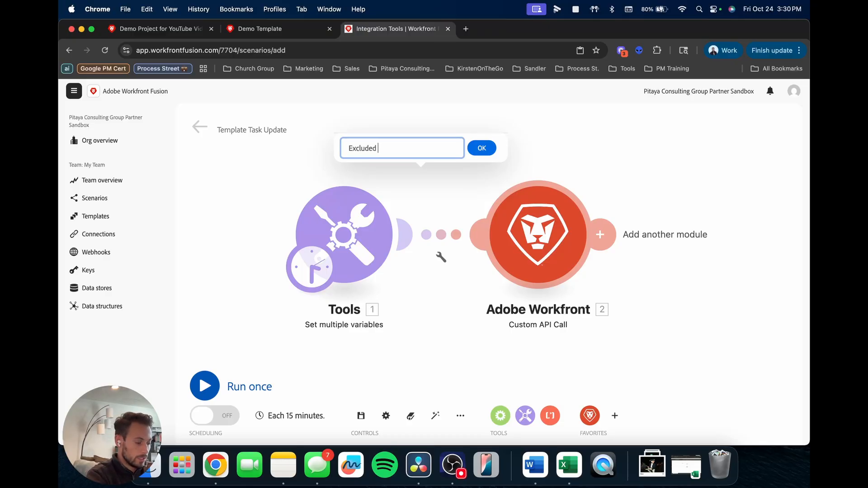
type("Template Tasks")
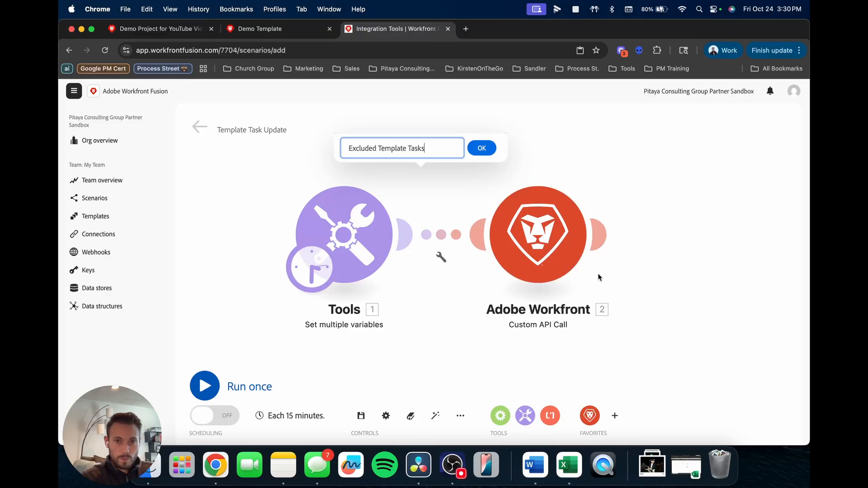
left_click(482, 148)
Step: Add an Iterator after Excluded Template Tasks, with its array mapped to data from that module's body
left_click_drag(714, 337, 520, 336)
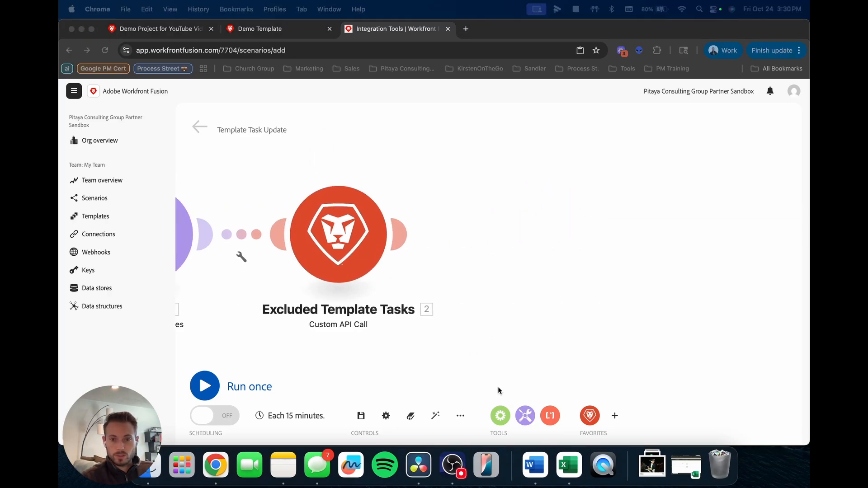
left_click(500, 415)
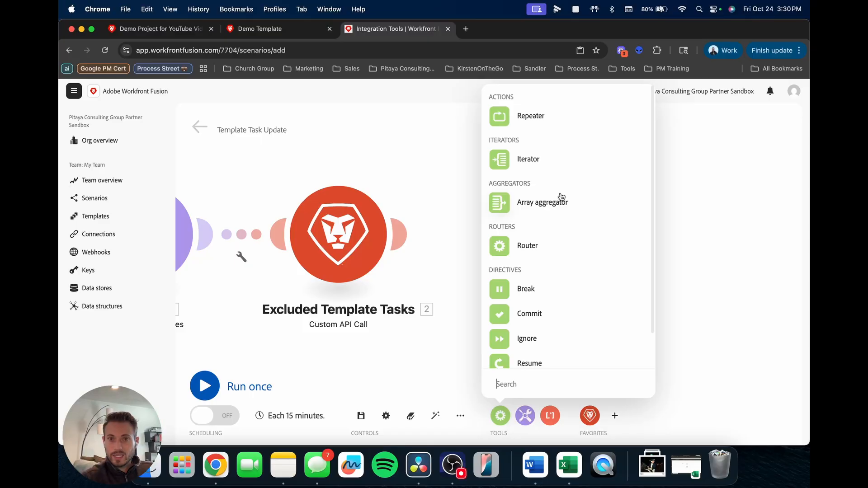
left_click(500, 160)
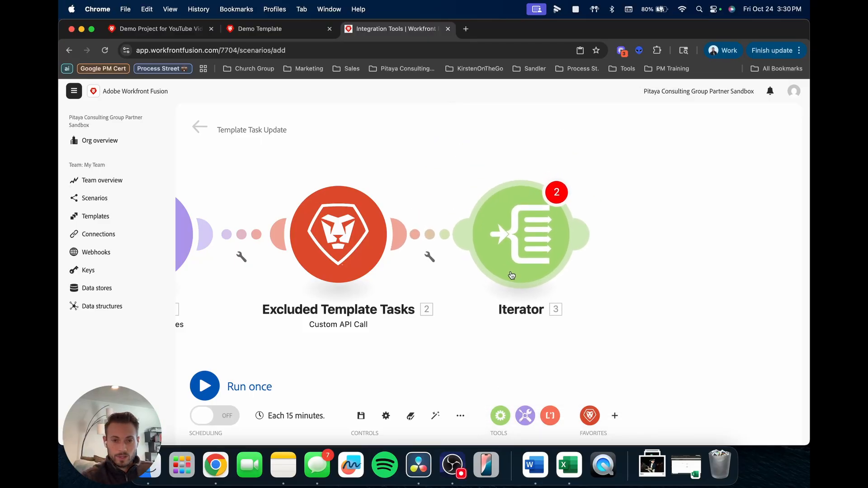
left_click(610, 217)
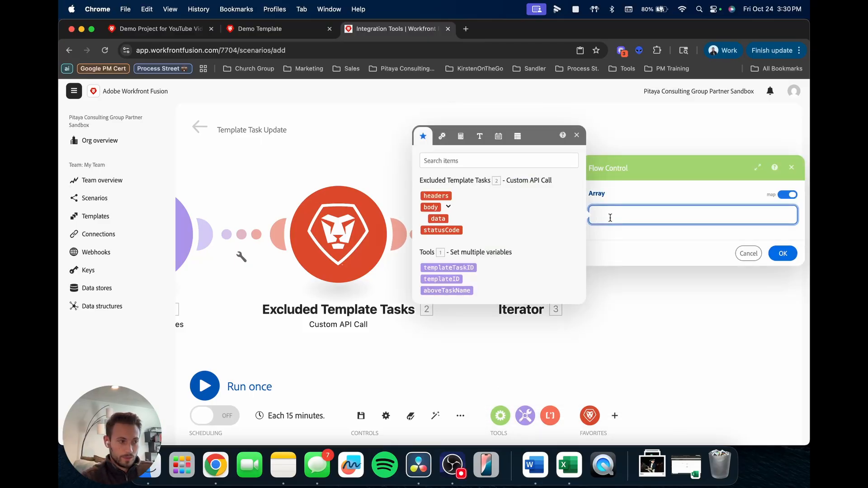
left_click(438, 218)
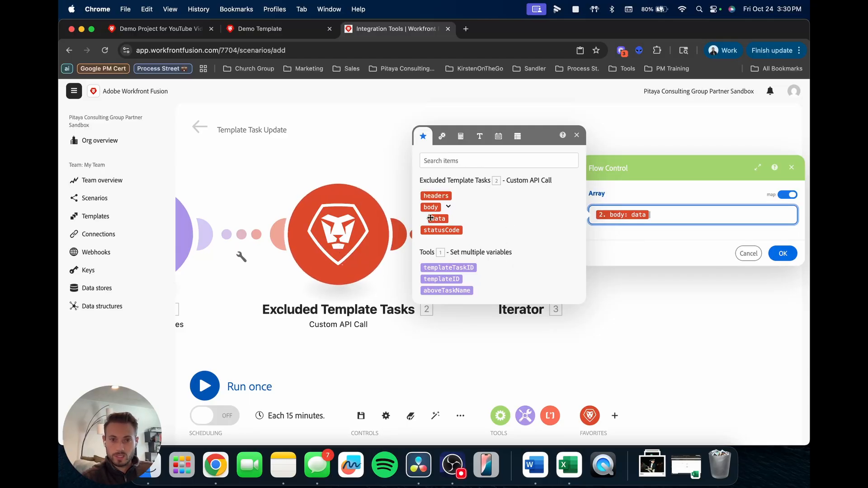
left_click(783, 254)
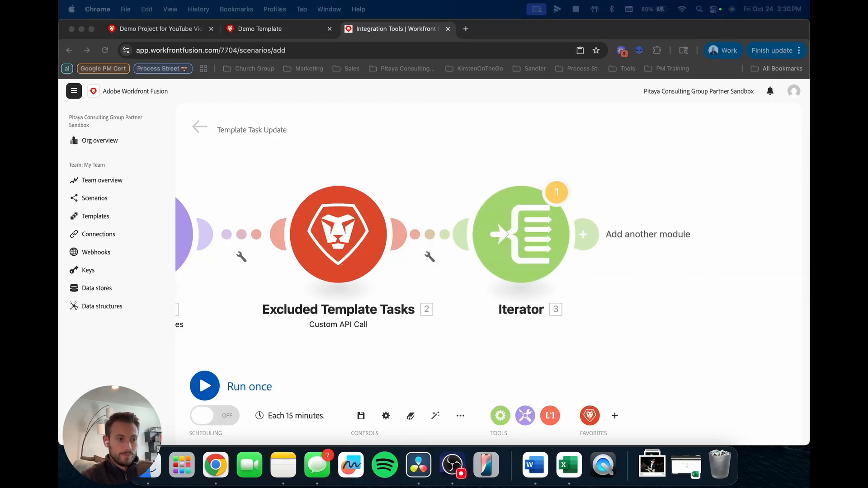
Step: Add a Set multiple variables module after the Iterator
scroll(635, 275, "down", 1)
left_click(635, 275)
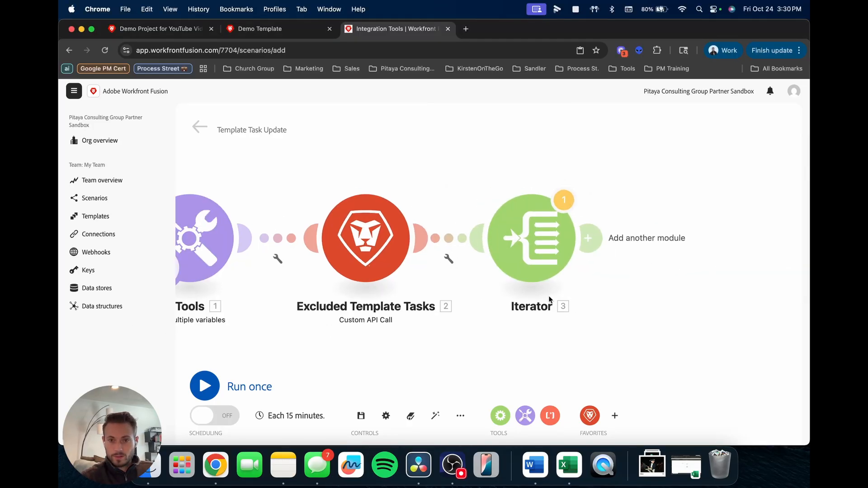
left_click_drag(643, 300, 436, 292)
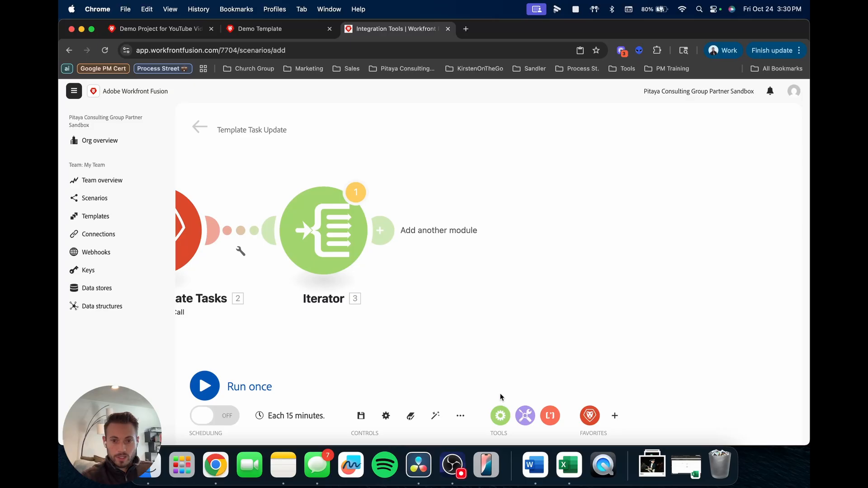
left_click(529, 416)
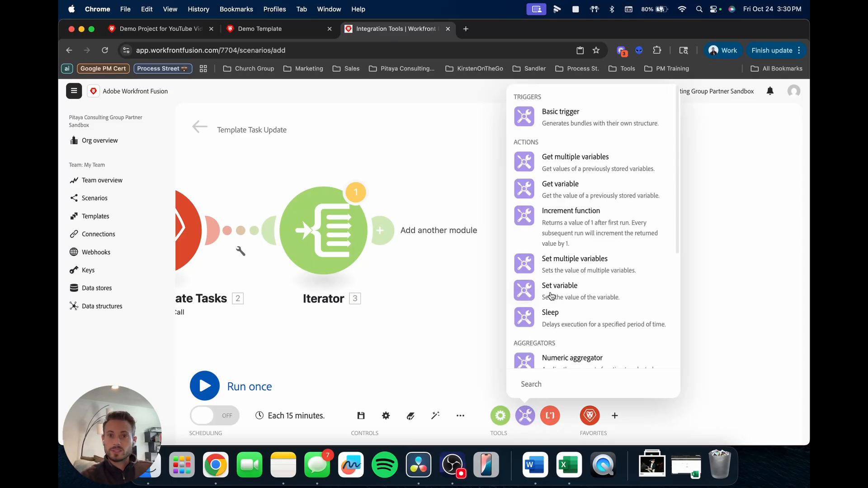
left_click(581, 266)
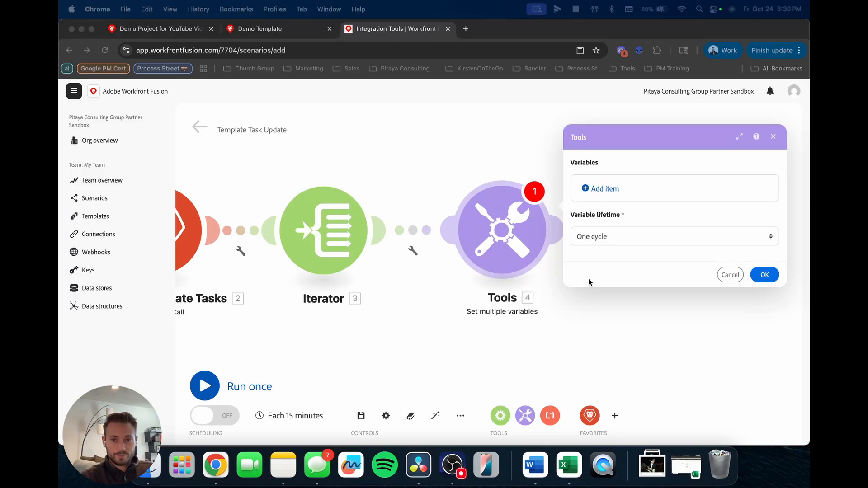
Step: Add a variable named ID with an empty value to the new Set multiple variables module and confirm its settings
left_click(608, 189)
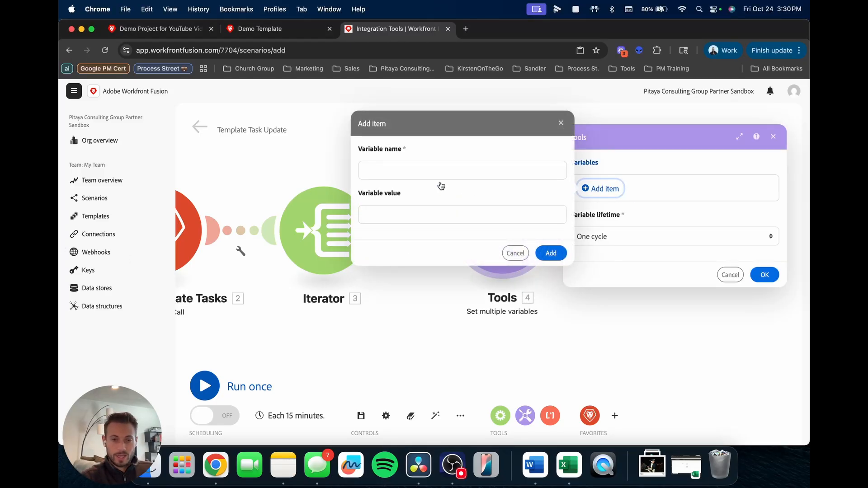
left_click(430, 175)
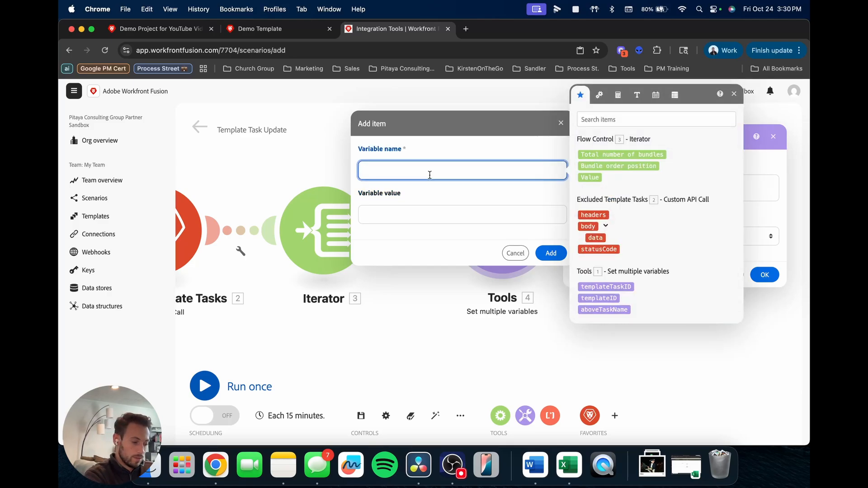
type("ID")
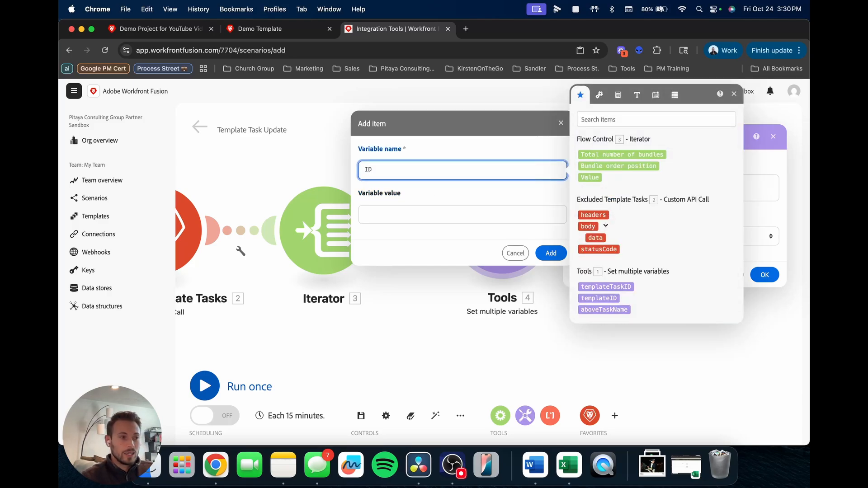
left_click(418, 214)
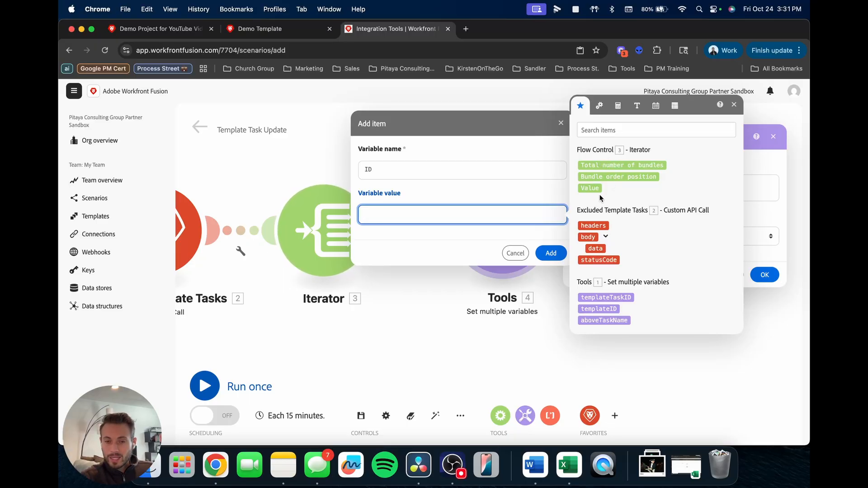
left_click(551, 253)
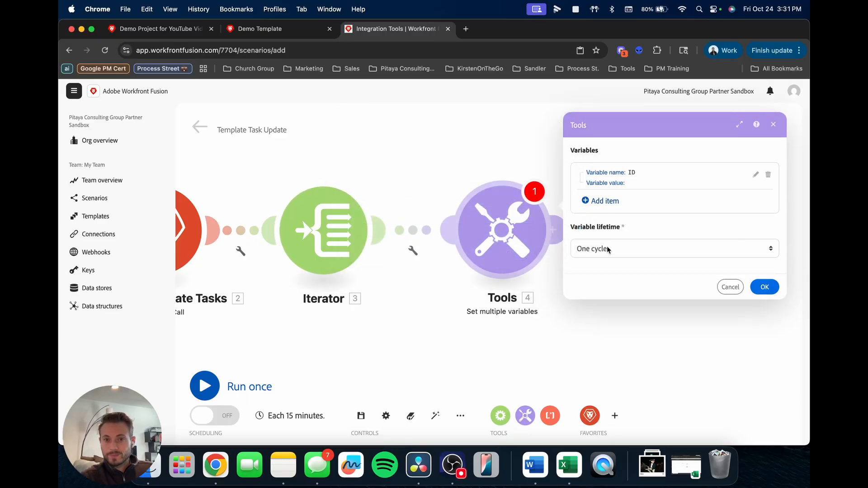
left_click(765, 287)
Step: Unlink the last Set multiple variables module from the Iterator, and run the scenario once to inspect the Iterator's output bundles
left_click(517, 239)
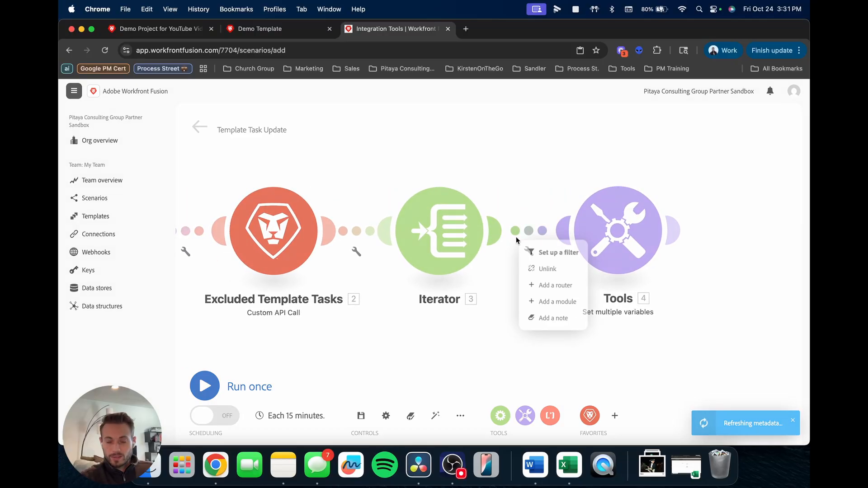
left_click(545, 270)
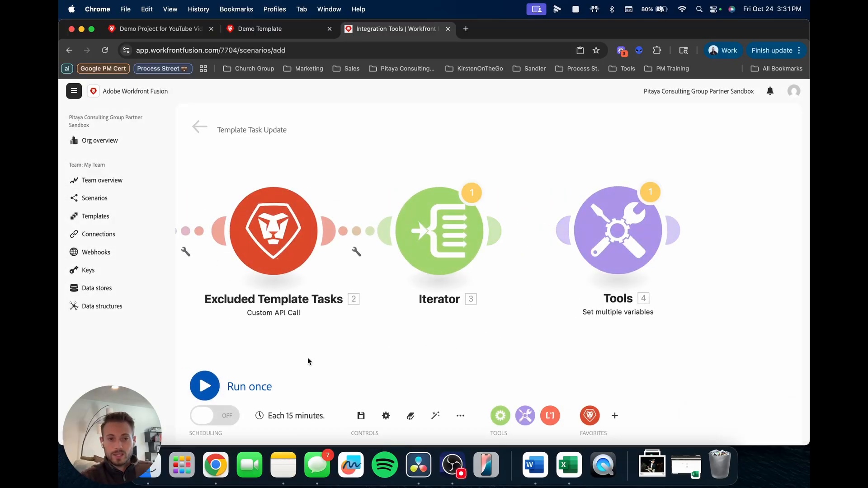
scroll(309, 359, "down", 1)
left_click_drag(309, 359, 458, 341)
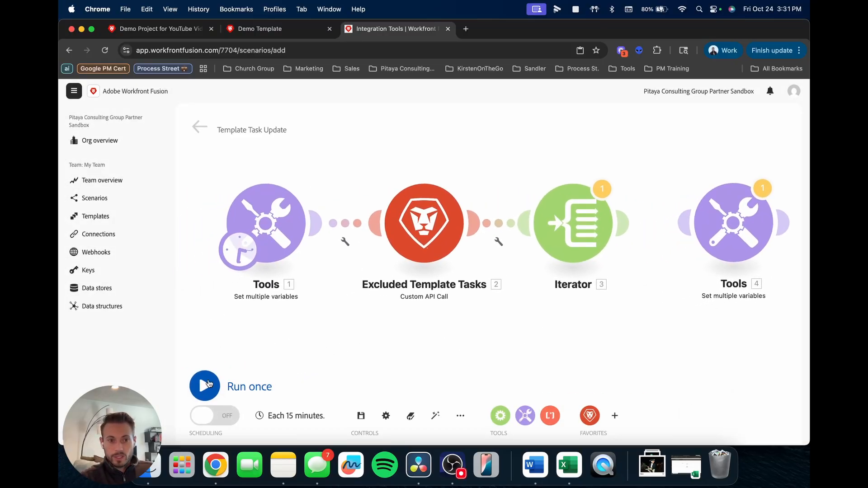
left_click(208, 384)
left_click(443, 428)
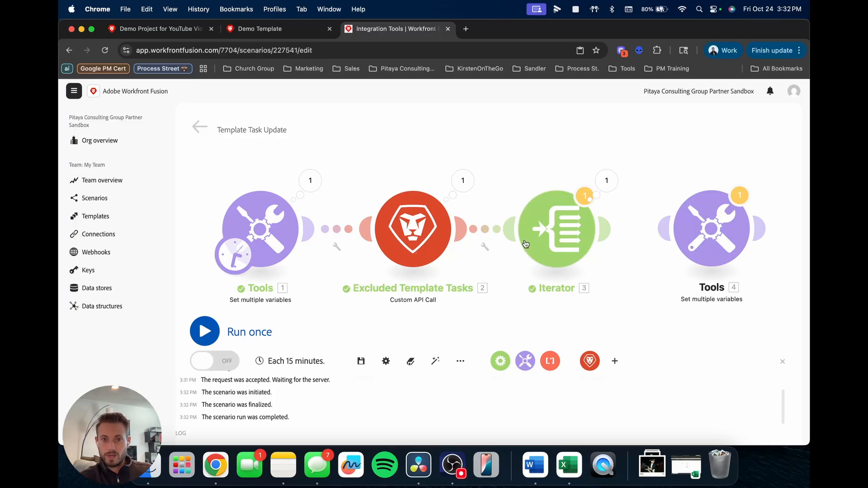
left_click(620, 185)
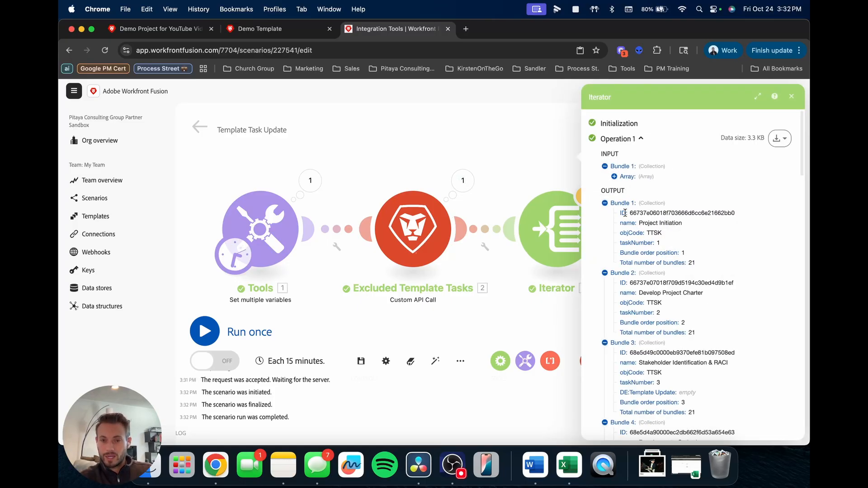
left_click(792, 96)
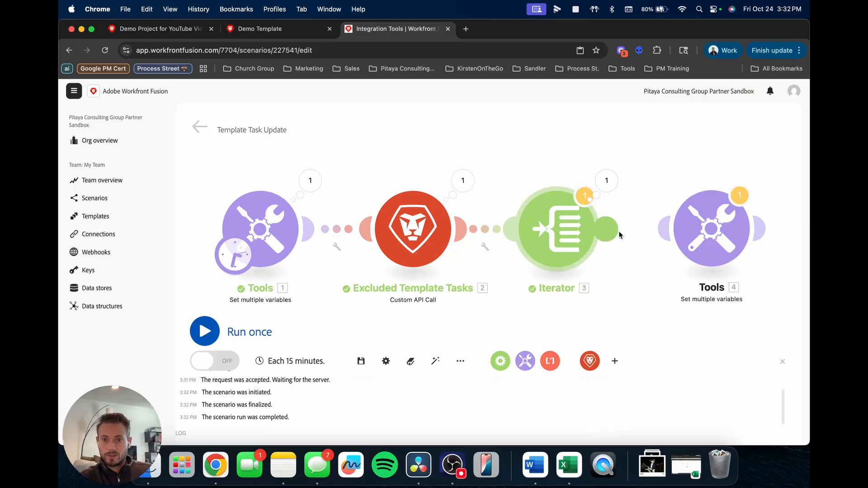
Step: Map the value of the ID variable in the last Set multiple variables module to the Iterator's ID
left_click(705, 242)
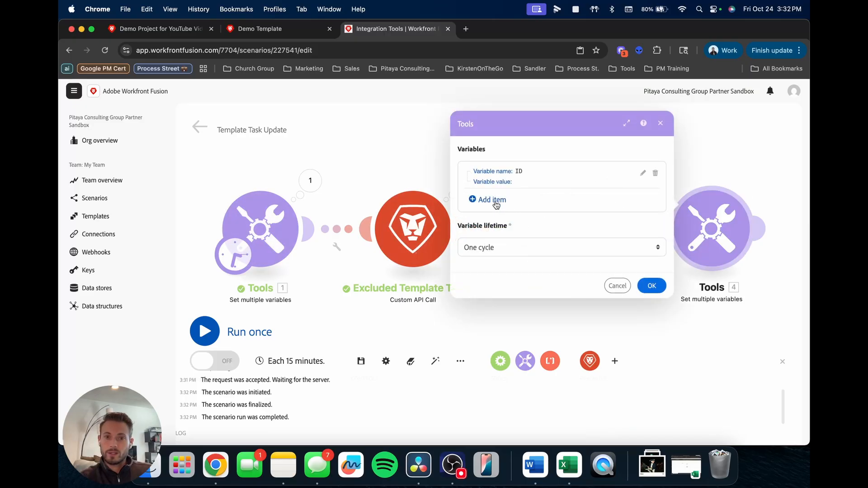
left_click(642, 174)
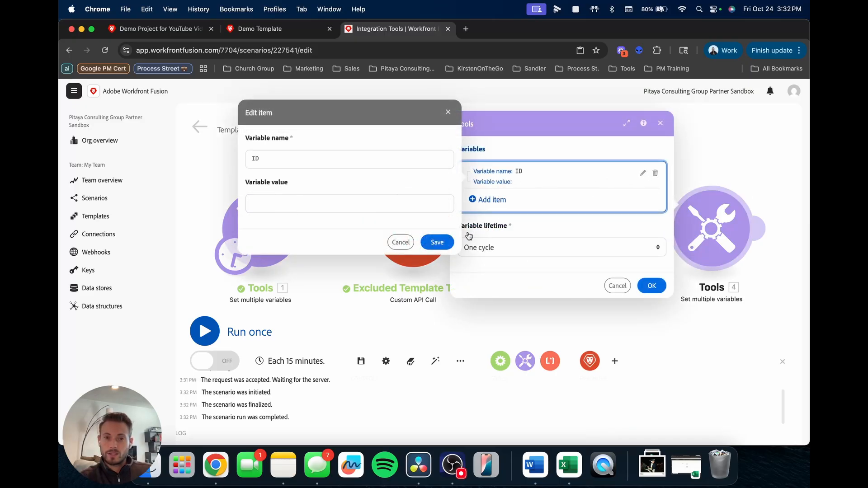
left_click(318, 203)
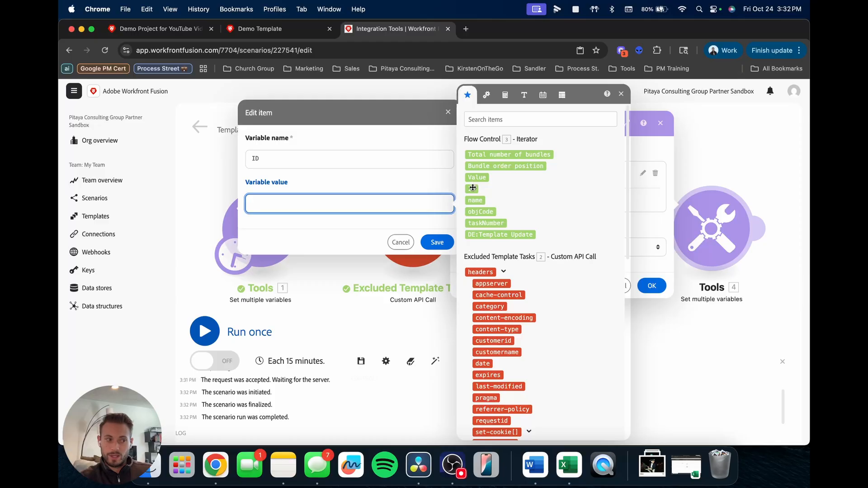
left_click_drag(473, 187, 432, 206)
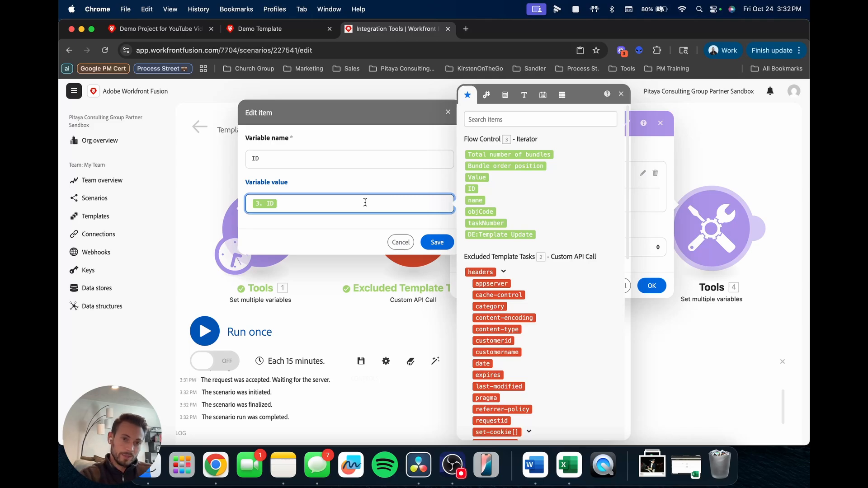
left_click(437, 243)
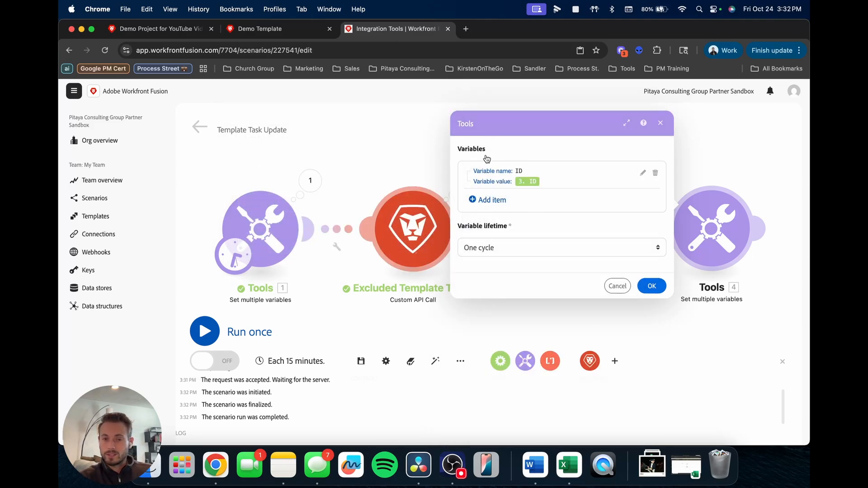
left_click(652, 287)
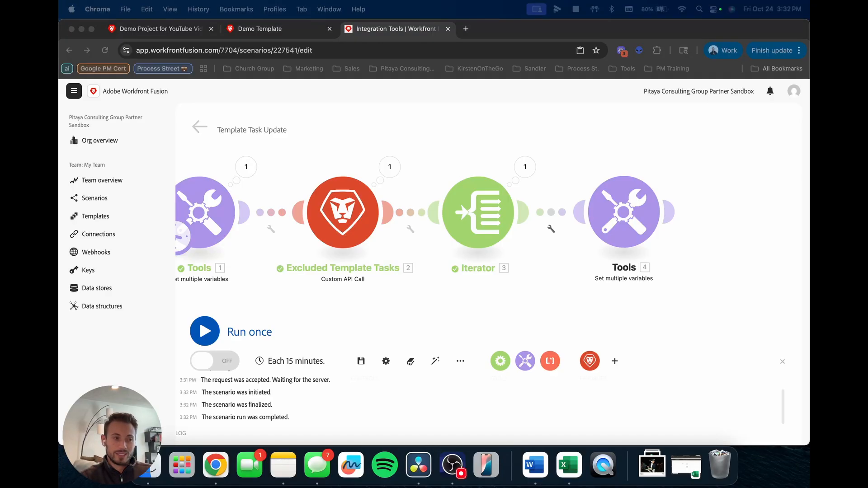
Step: Add an Array aggregator, place it after the last Set multiple variables module, and open its settings
left_click(499, 360)
left_click(530, 202)
left_click_drag(659, 288, 481, 283)
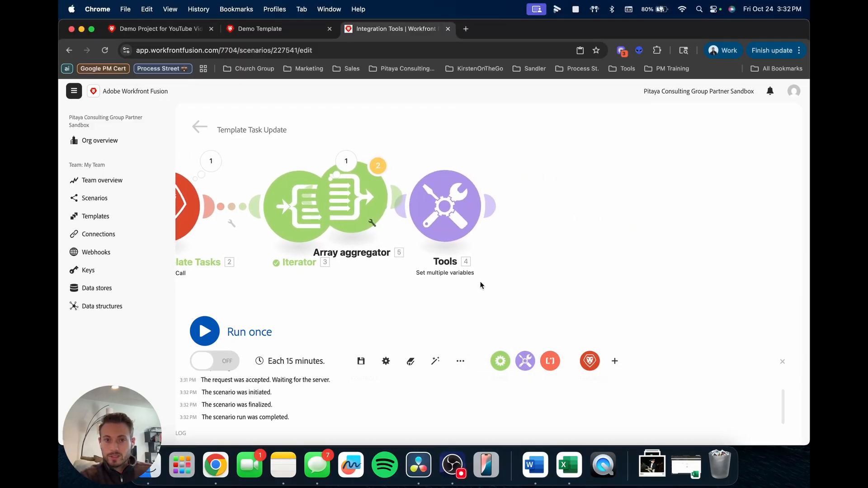
left_click_drag(364, 209, 598, 223)
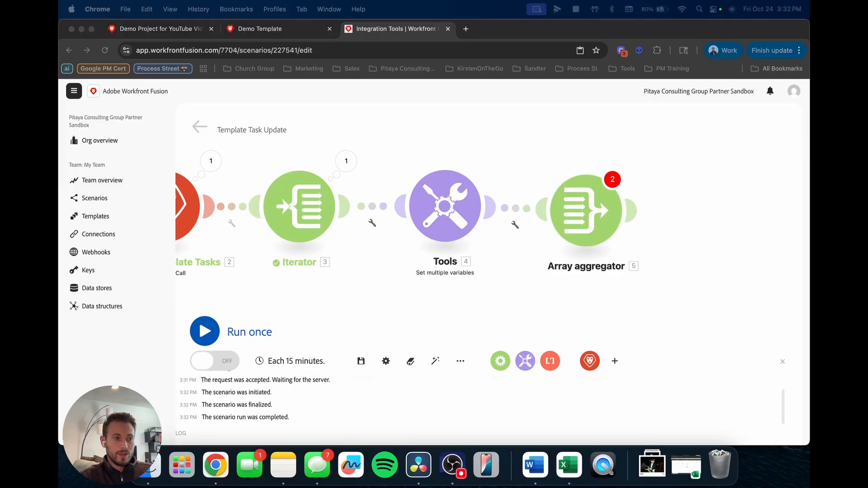
left_click(588, 228)
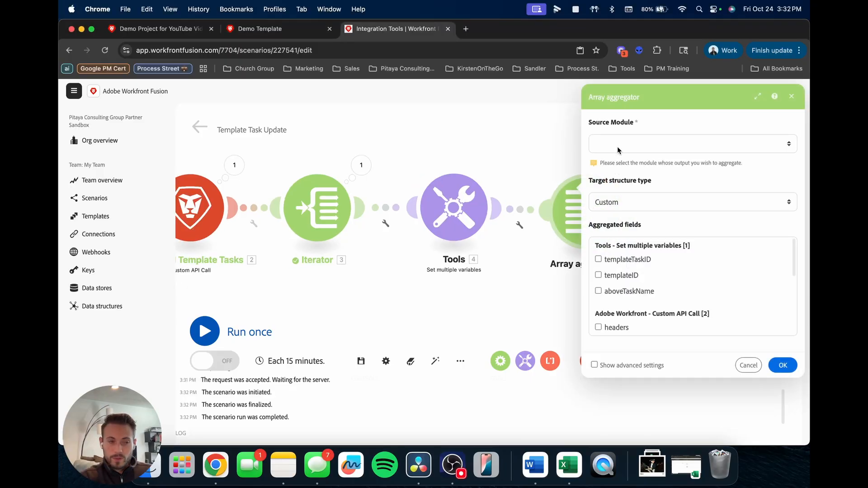
Step: Set the Array aggregator's source module to Iterator [3] and aggregate the ID field from Set multiple variables [4], confirming the settings
left_click(620, 147)
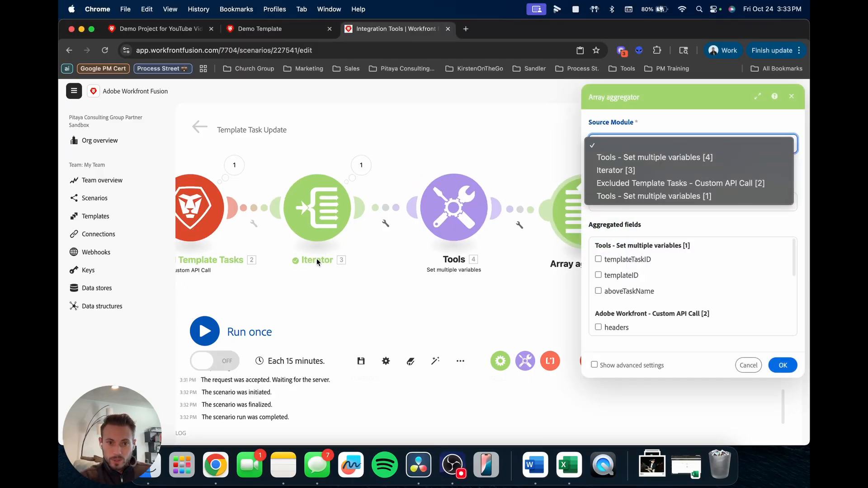
left_click(624, 172)
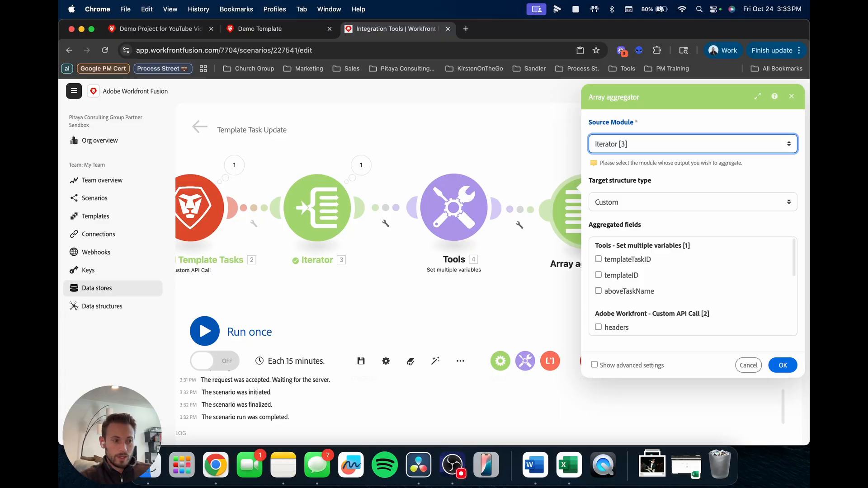
scroll(669, 289, "down", 5)
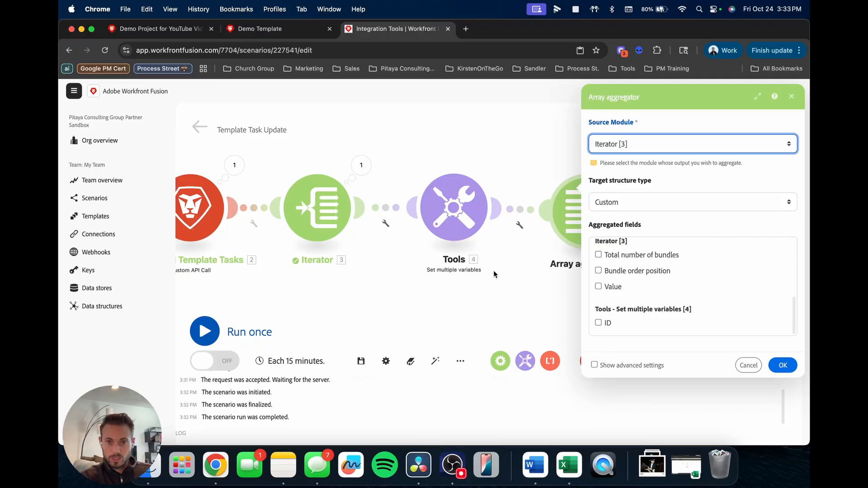
left_click(598, 323)
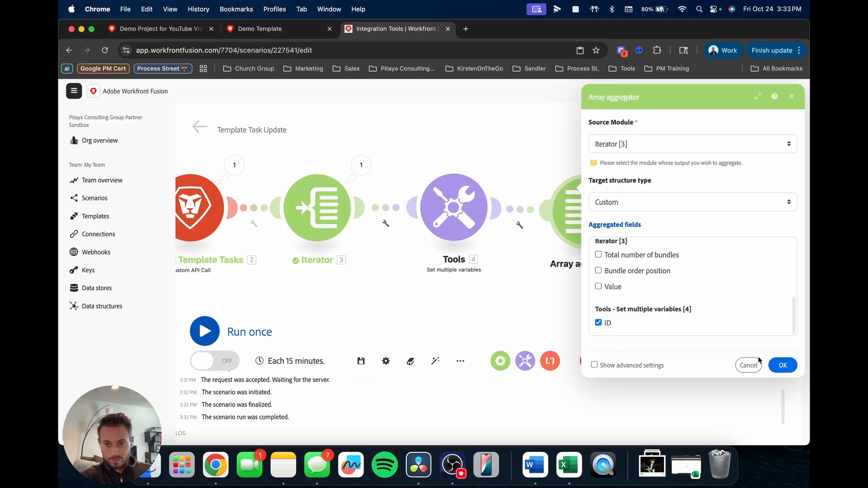
left_click(783, 365)
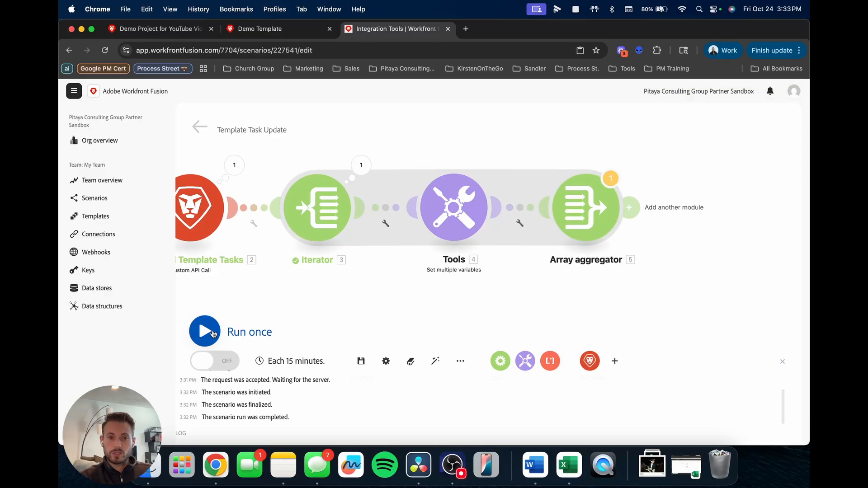
Step: Run the scenario once and check the data array returned by Excluded Template Tasks against the Demo Template's task list
left_click(214, 333)
left_click(437, 372)
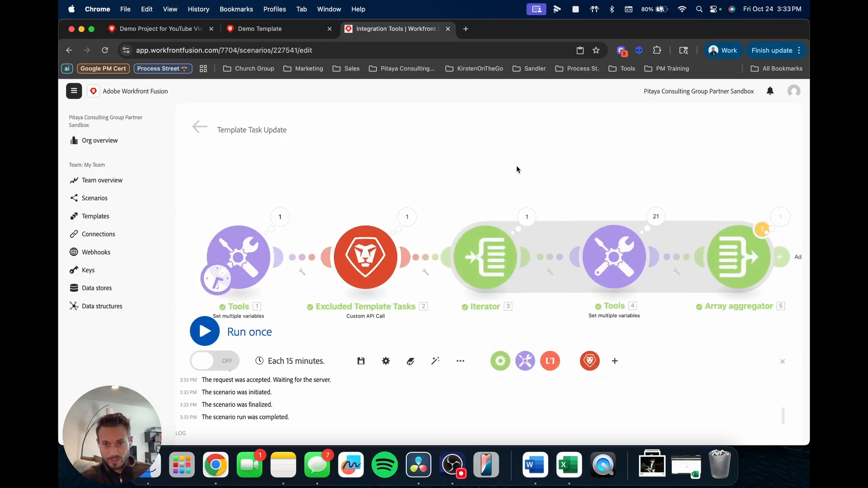
left_click_drag(602, 179, 568, 147)
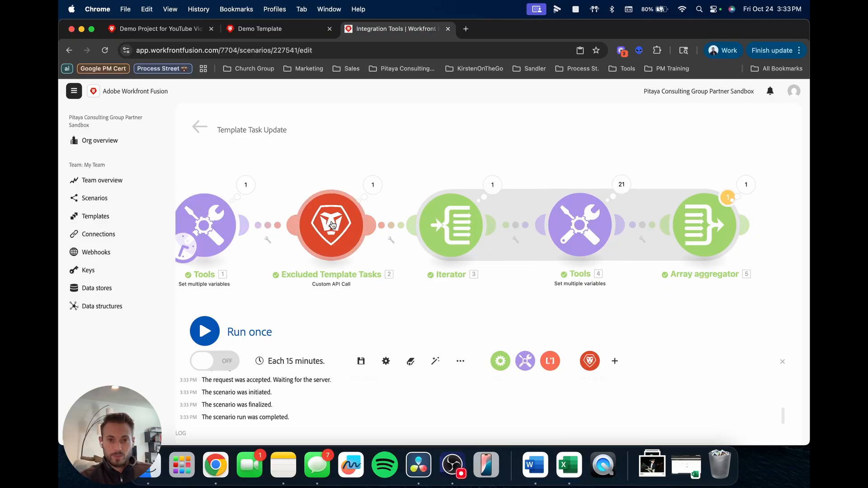
left_click(373, 184)
left_click(446, 244)
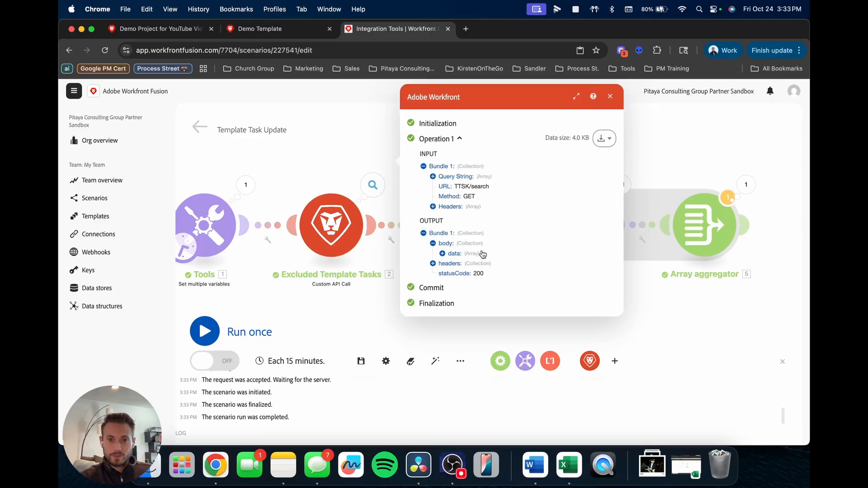
left_click(456, 254)
scroll(491, 266, "down", 4)
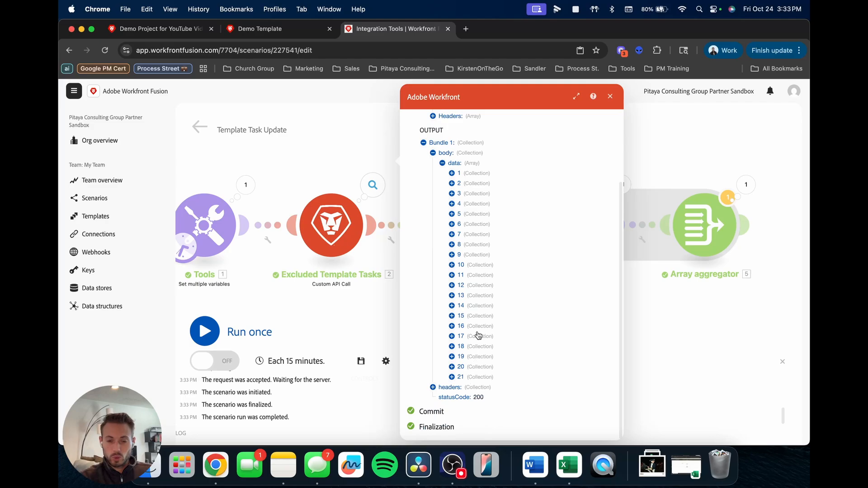
left_click(281, 28)
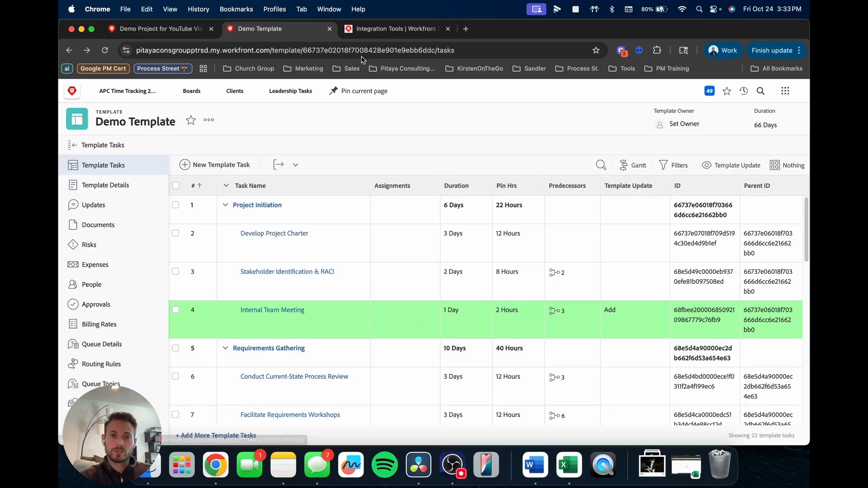
key("ctrl+Tab")
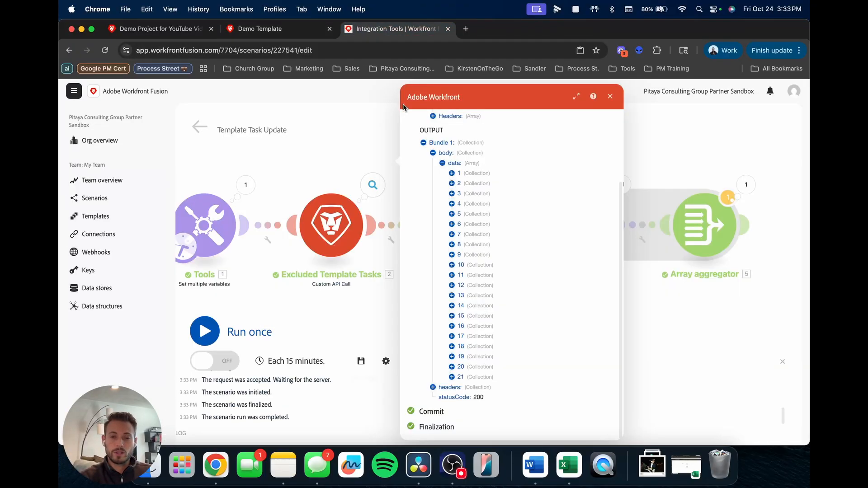
left_click(610, 95)
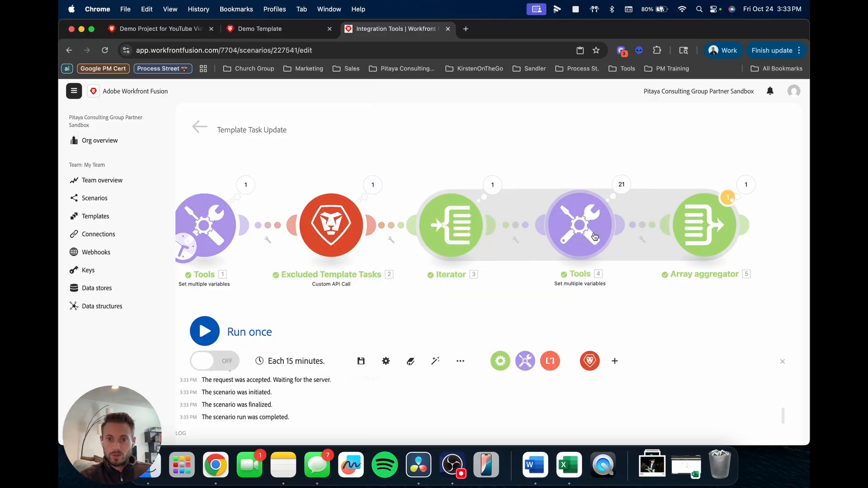
Step: Inspect the ID outputs of operations 1 and 2 in Set multiple variables [4] and compare them with the Demo Template's task IDs
left_click(622, 189)
left_click(640, 139)
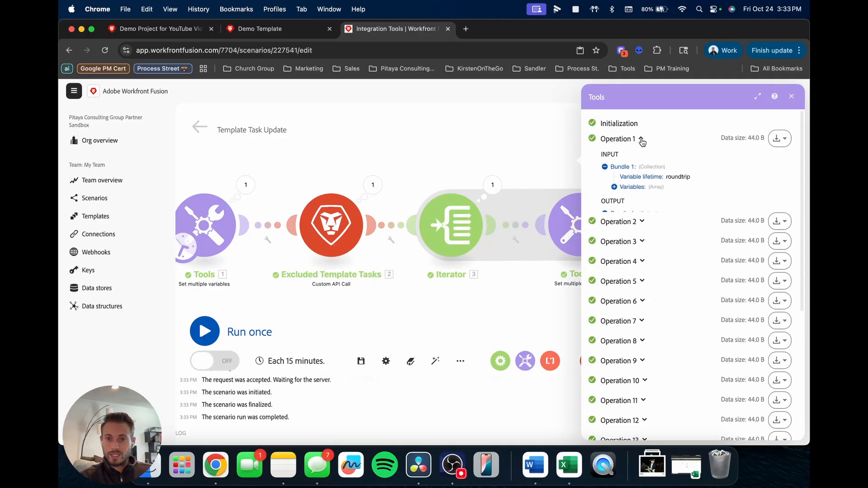
left_click(643, 237)
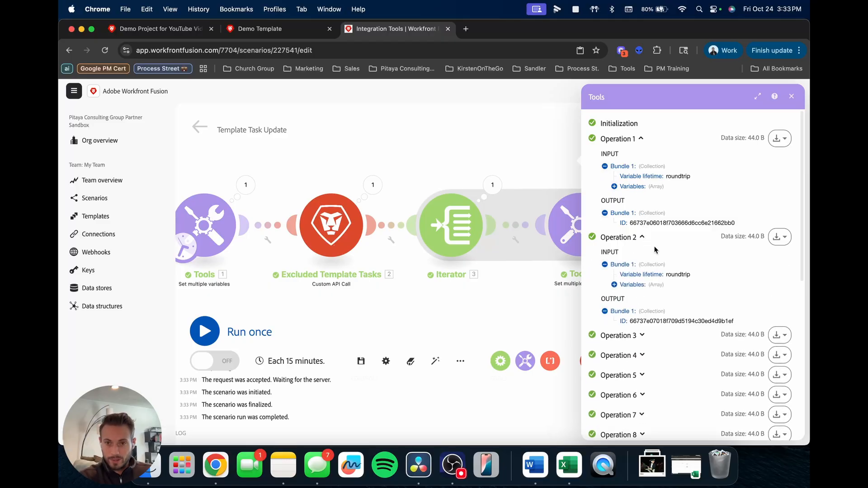
left_click_drag(631, 223, 736, 224)
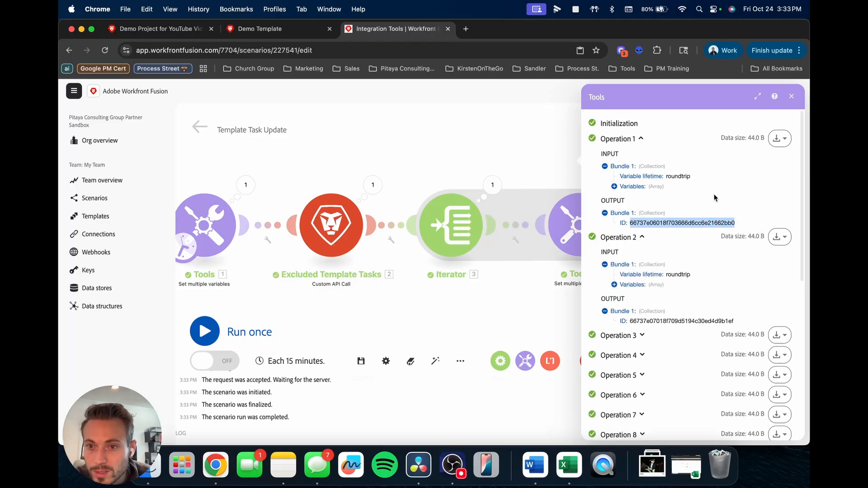
left_click(272, 29)
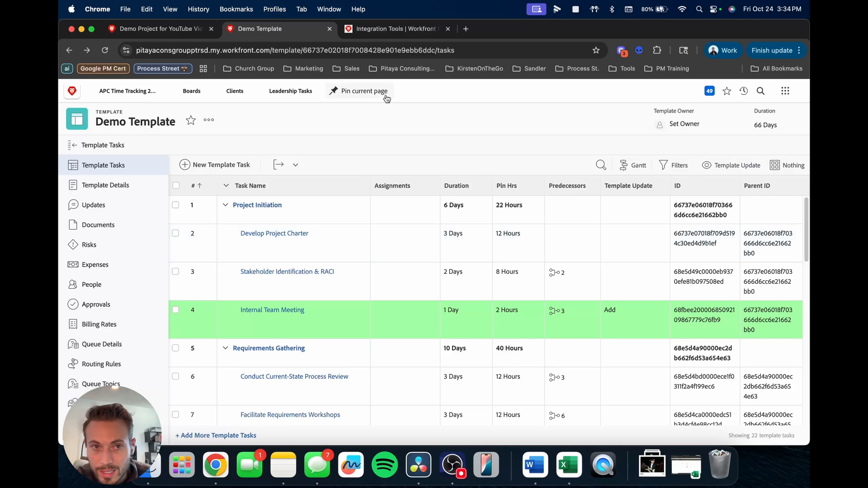
left_click(389, 29)
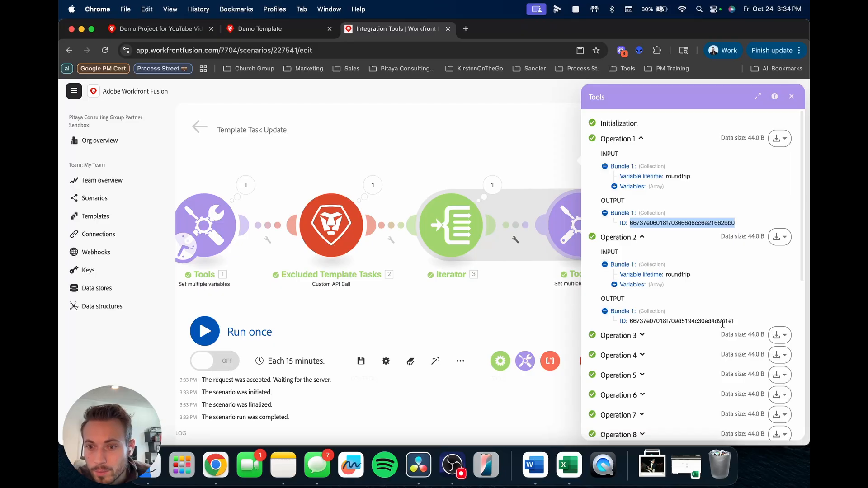
left_click_drag(723, 321, 734, 322)
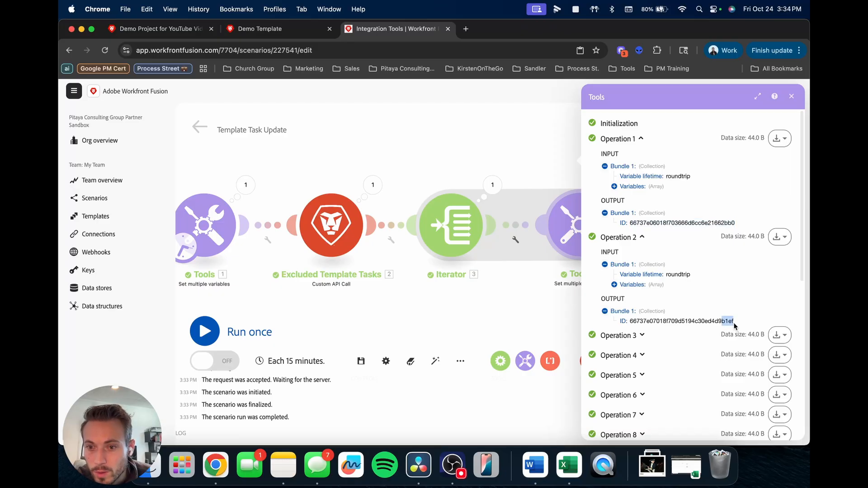
left_click(792, 97)
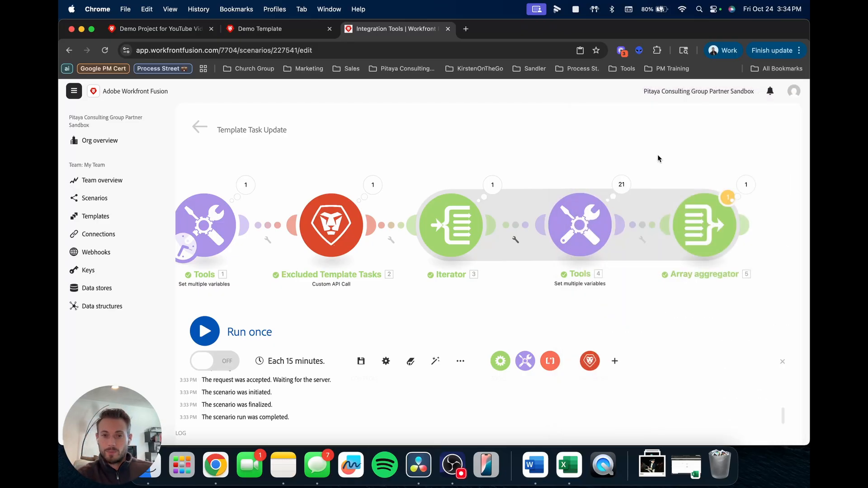
left_click(251, 32)
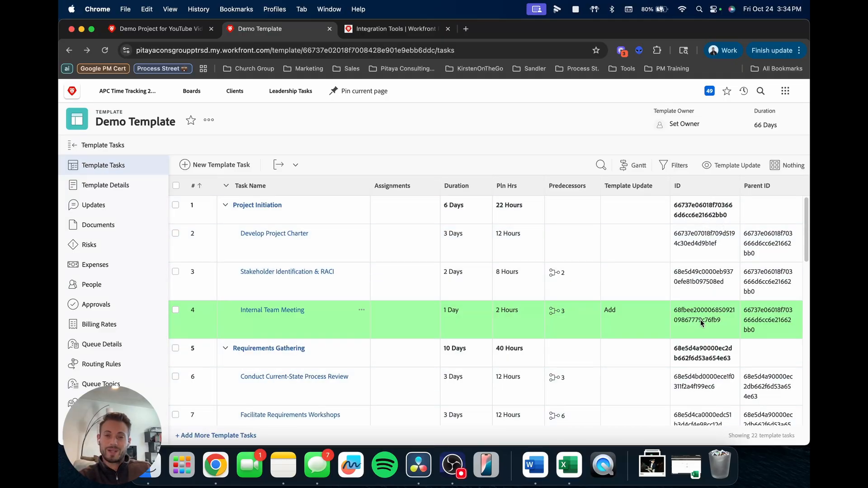
left_click(394, 28)
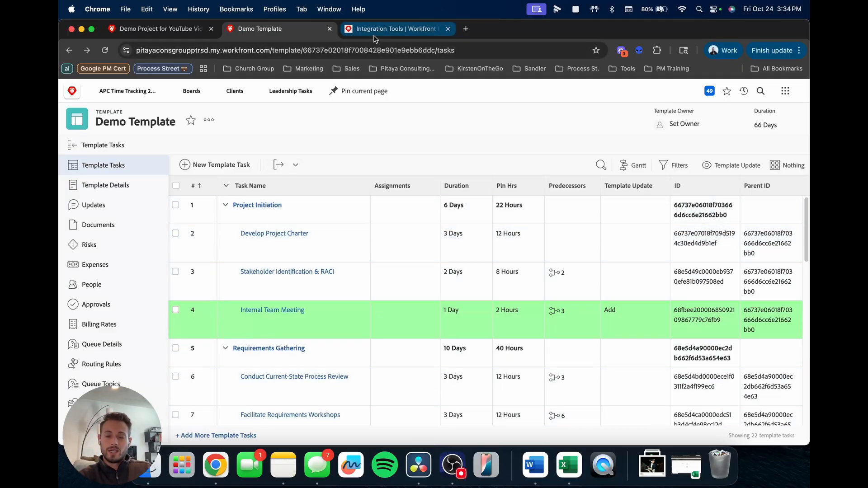
Step: Examine the Array aggregator's input bundles and the first three collections of its output array
scroll(682, 321, "right", 4)
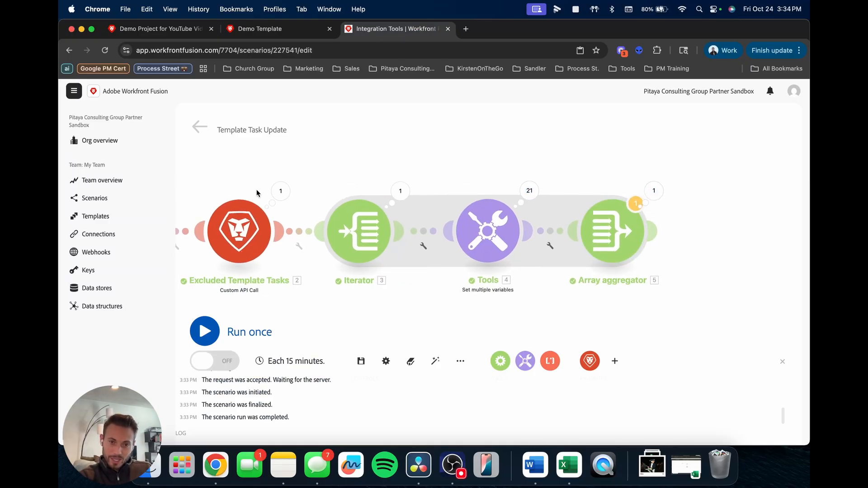
left_click(659, 189)
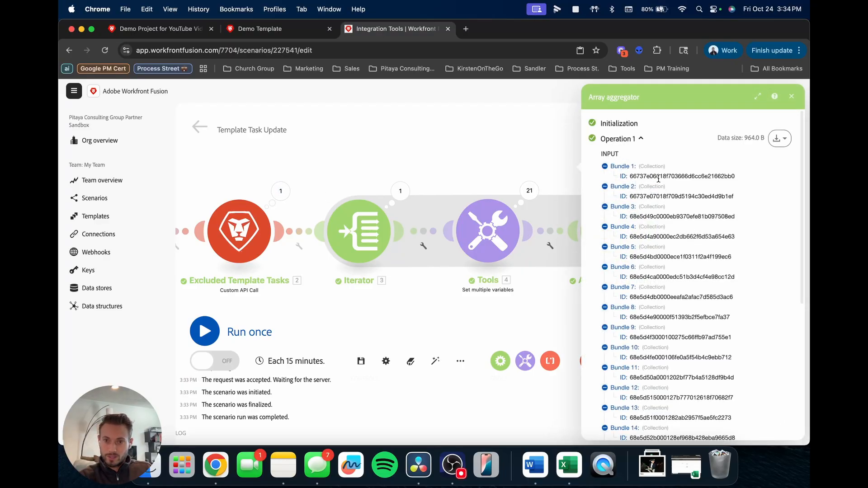
scroll(673, 196, "down", 2)
scroll(672, 195, "down", 10)
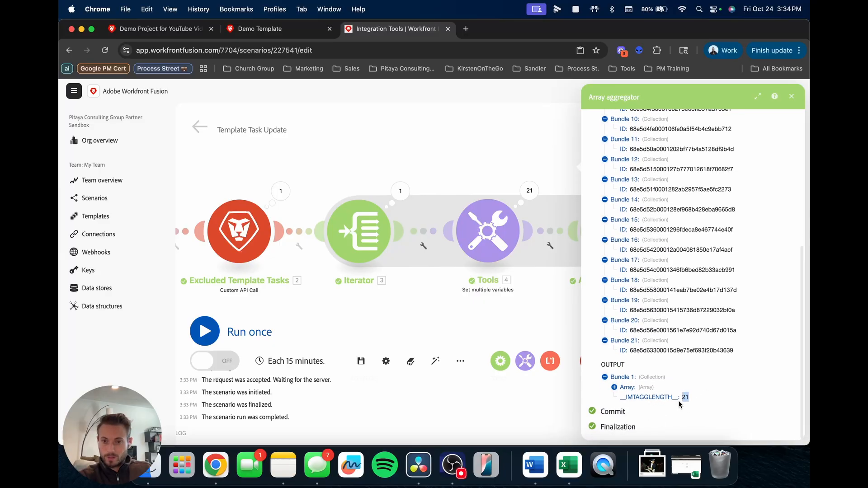
left_click(627, 387)
scroll(659, 402, "down", 5)
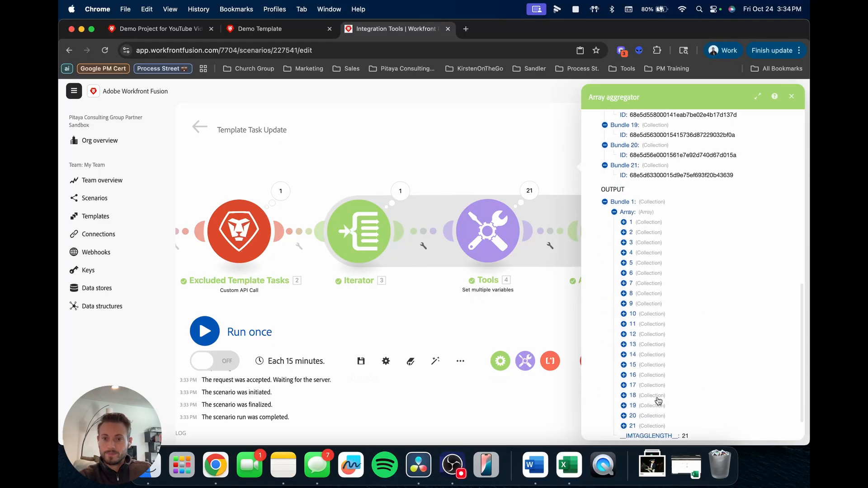
left_click(632, 223)
left_click(641, 244)
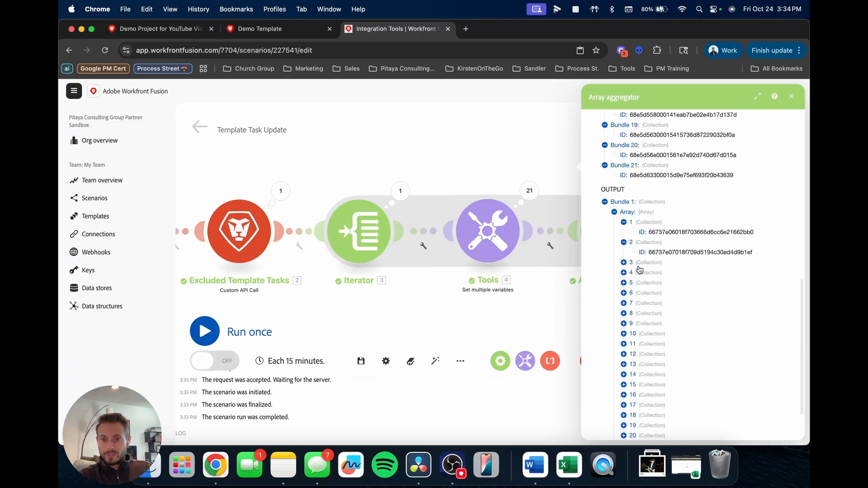
left_click(637, 264)
left_click(614, 212)
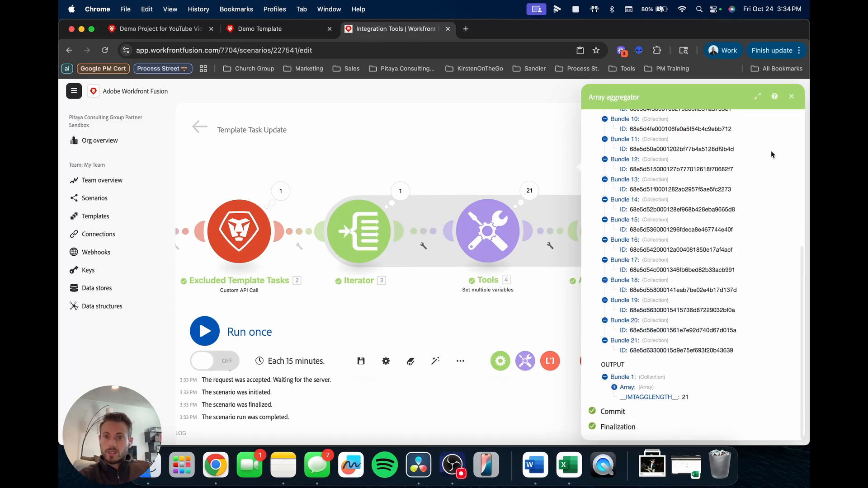
left_click(791, 97)
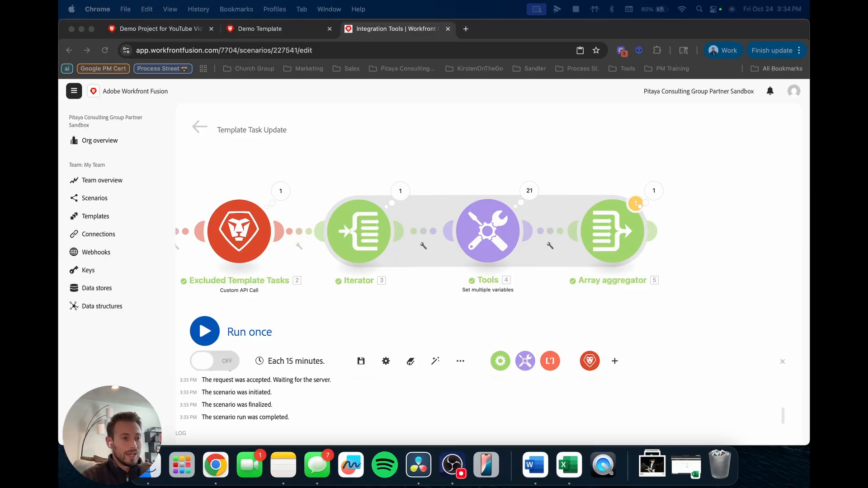
Step: Add a Set multiple variables module after the Array aggregator and open its settings
left_click(626, 299)
left_click_drag(627, 300, 427, 290)
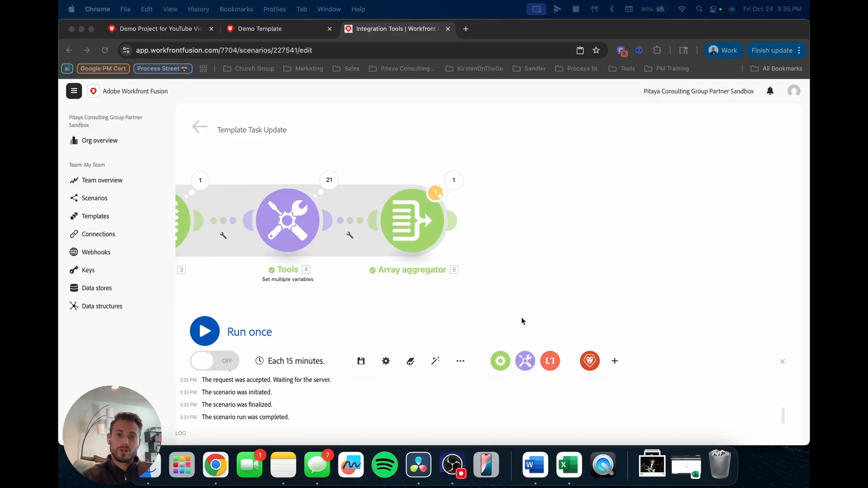
left_click(525, 361)
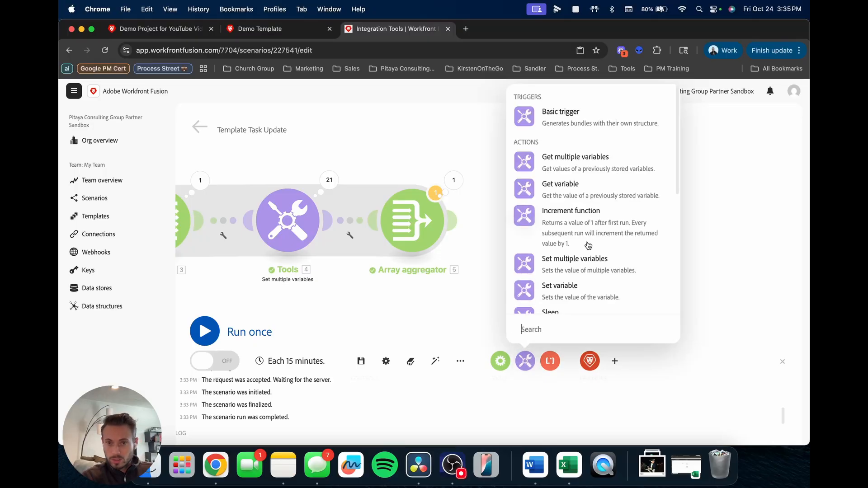
left_click(587, 258)
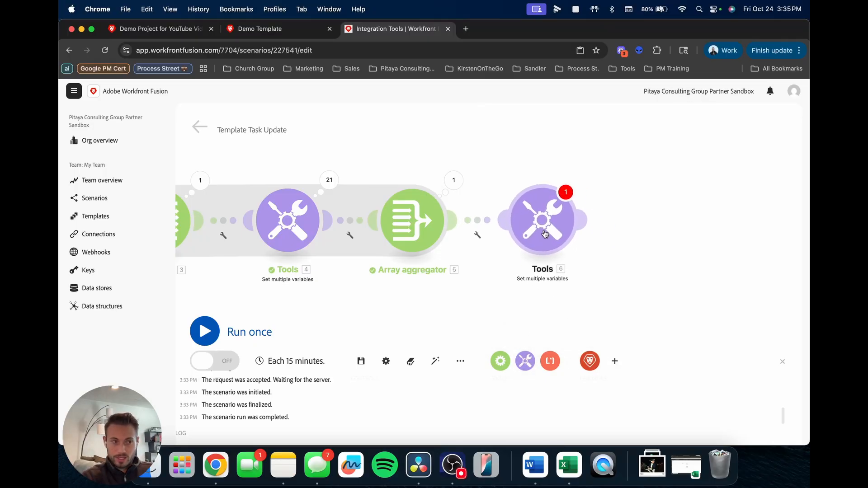
left_click(533, 216)
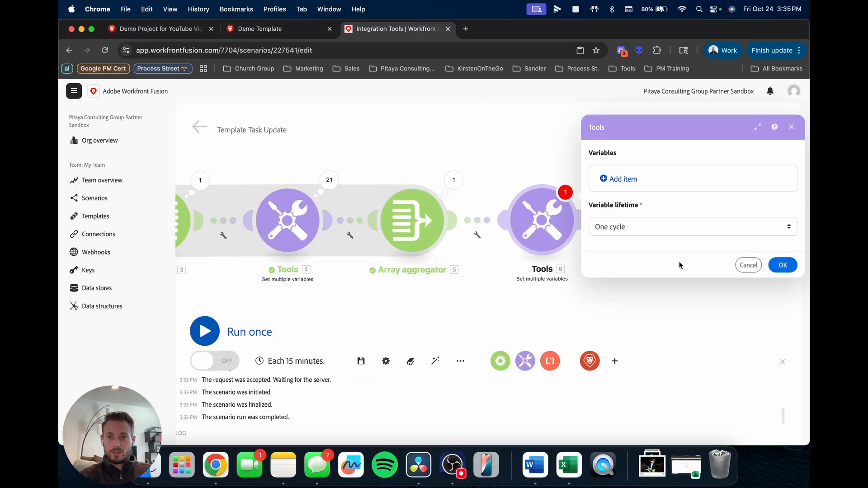
Step: Add a variable named excludeList to the new Set multiple variables module
left_click(627, 180)
left_click(429, 162)
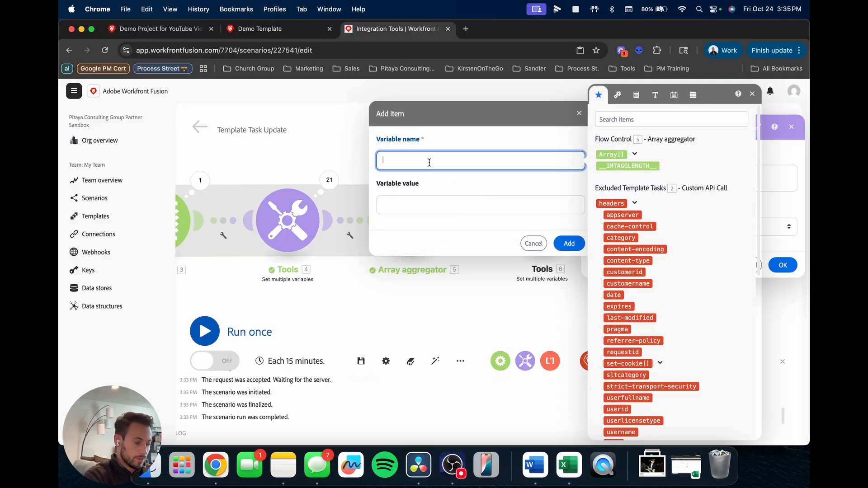
type("ex")
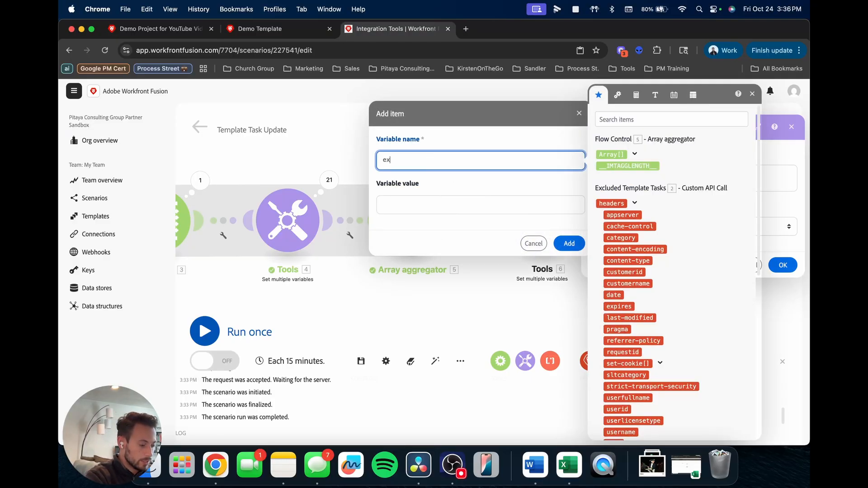
type("cludeList")
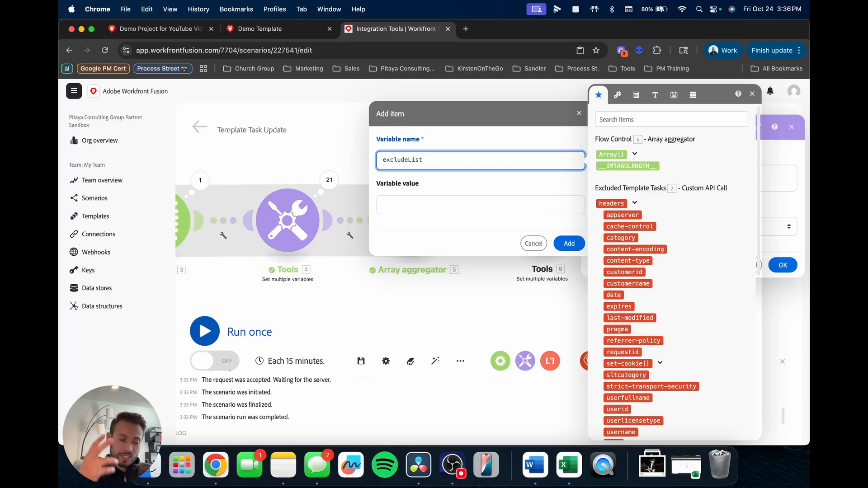
Step: Set the excludeList value to map(5. Array[]; ID) using the Array aggregator's output, and save the module
left_click(420, 205)
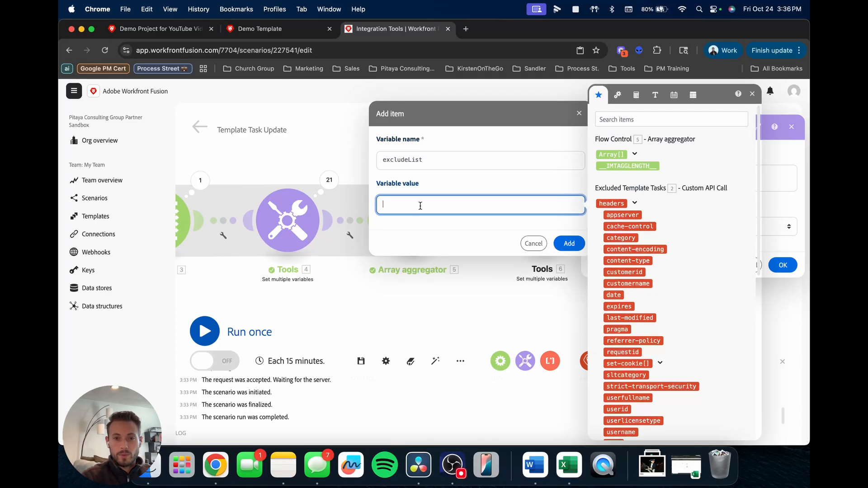
left_click(691, 95)
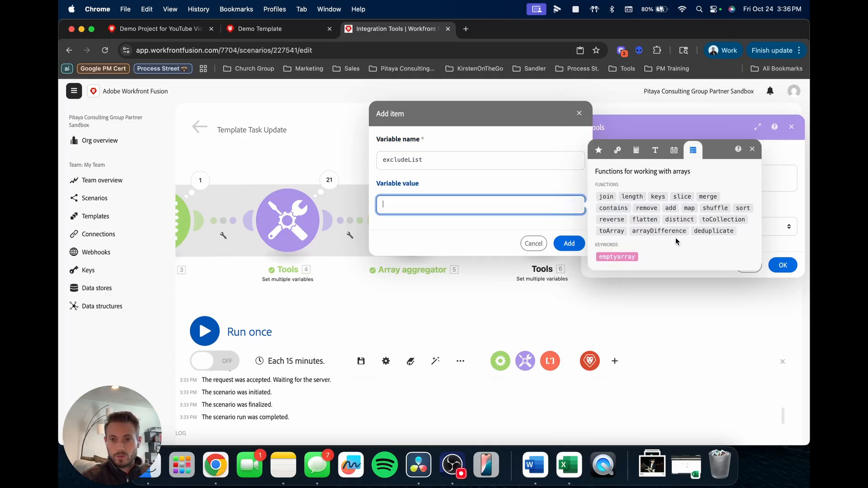
left_click(690, 209)
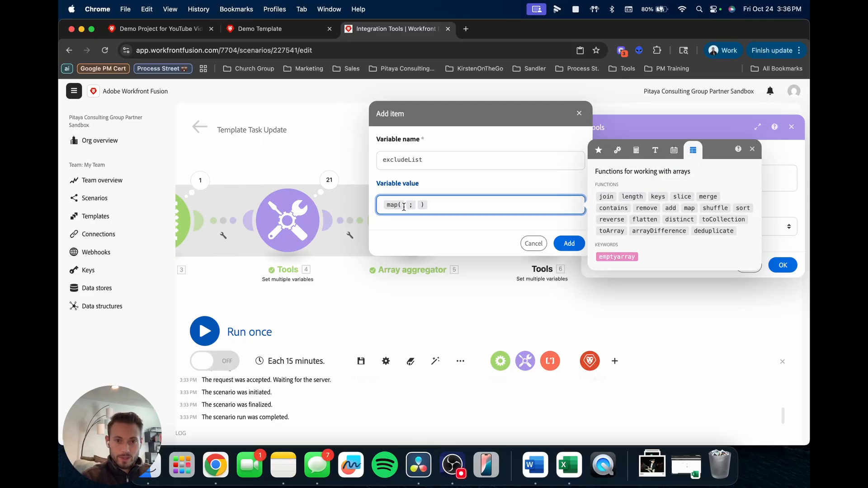
mouse_move(404, 207)
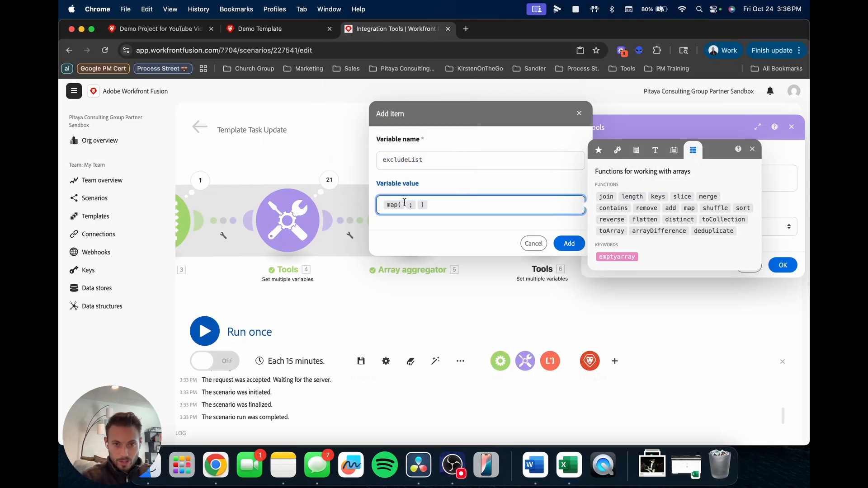
left_click(600, 151)
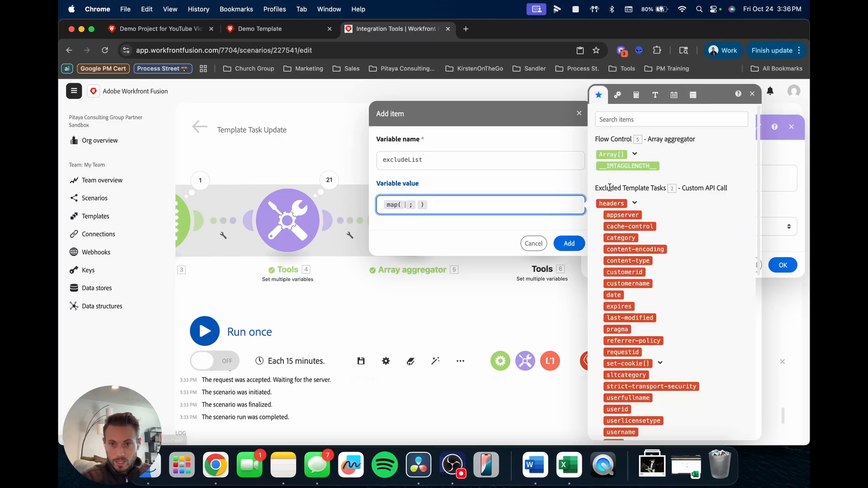
left_click(612, 154)
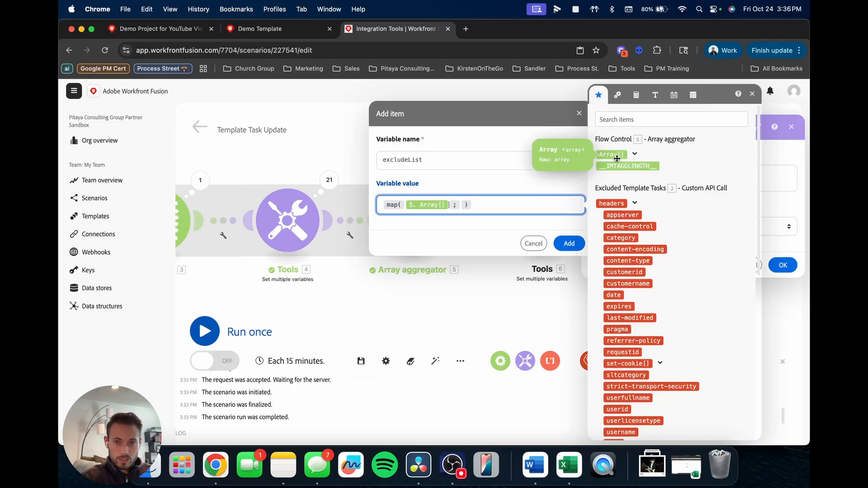
left_click(461, 205)
type("ID")
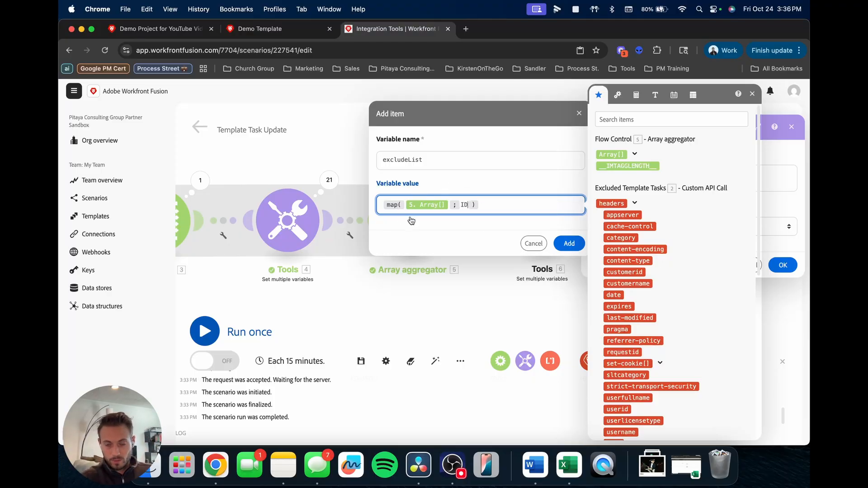
left_click(569, 244)
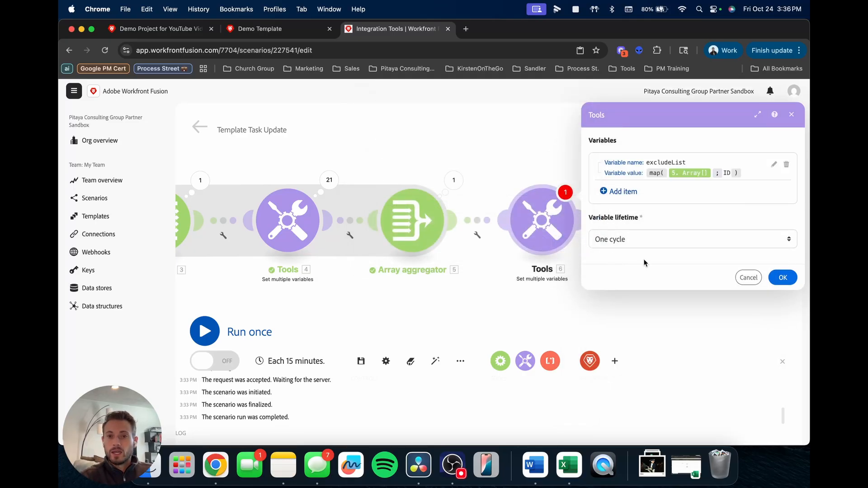
left_click(786, 281)
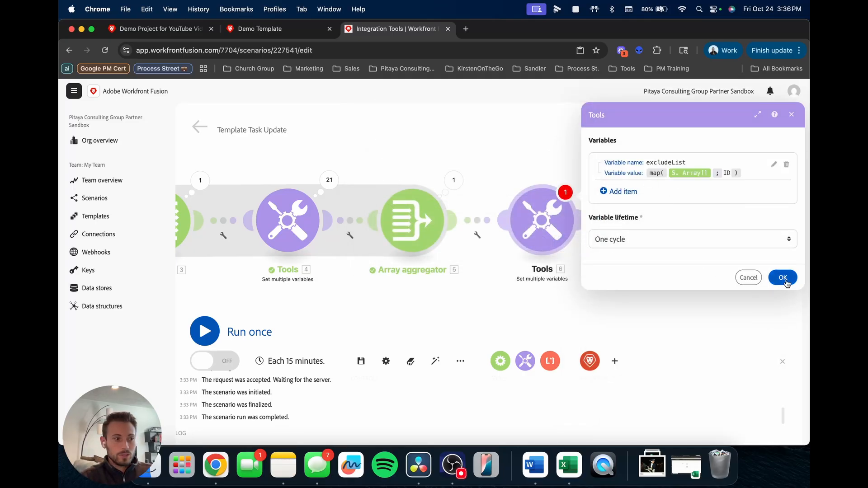
Step: Rename the Set multiple variables module after the Array aggregator as "excludeList Variable"
right_click(538, 222)
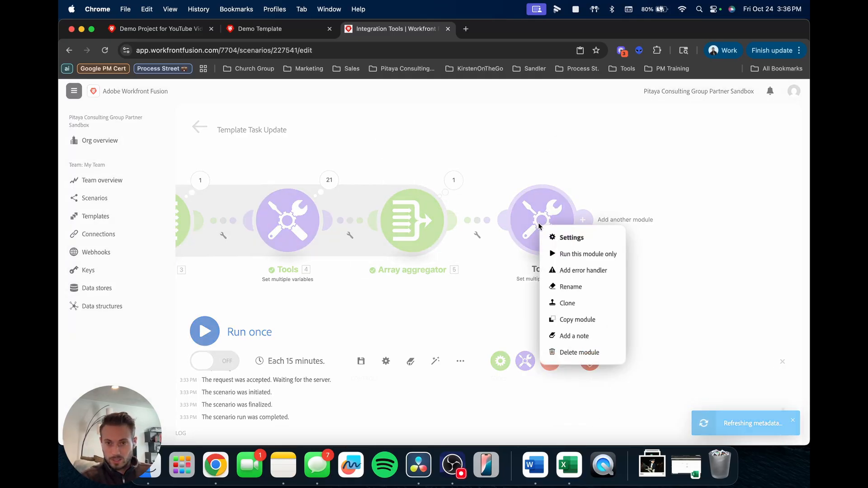
left_click(574, 286)
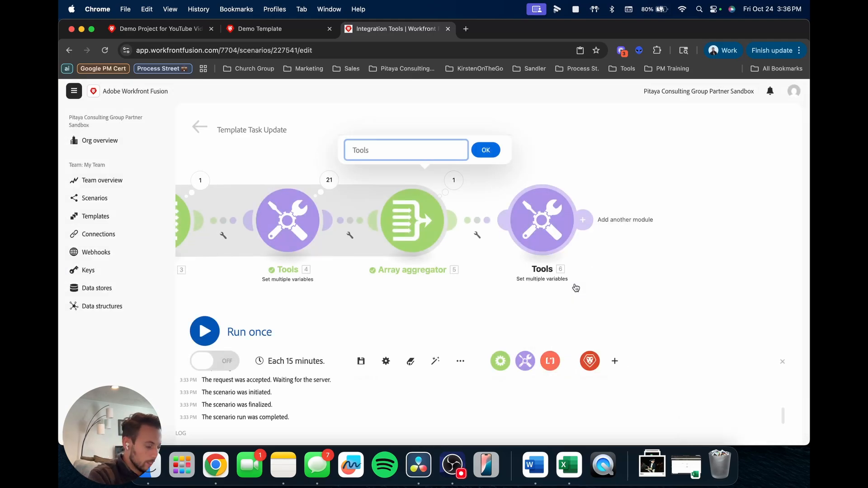
type("exclude")
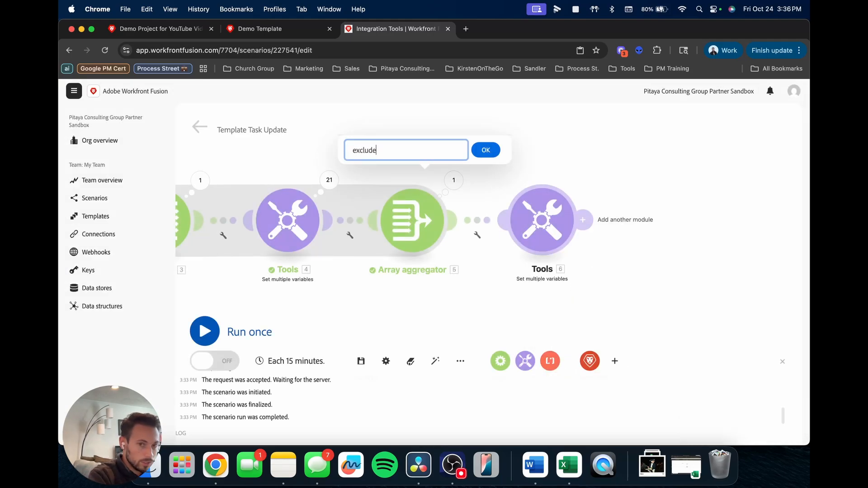
type("List V")
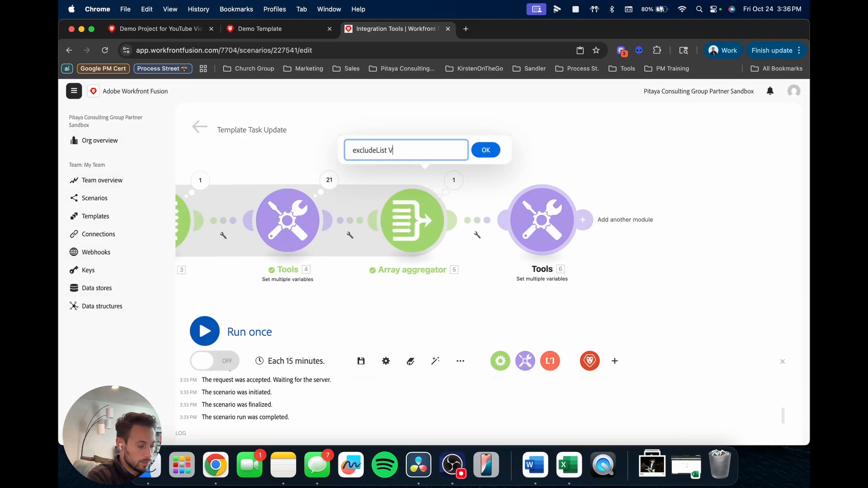
type("ariable")
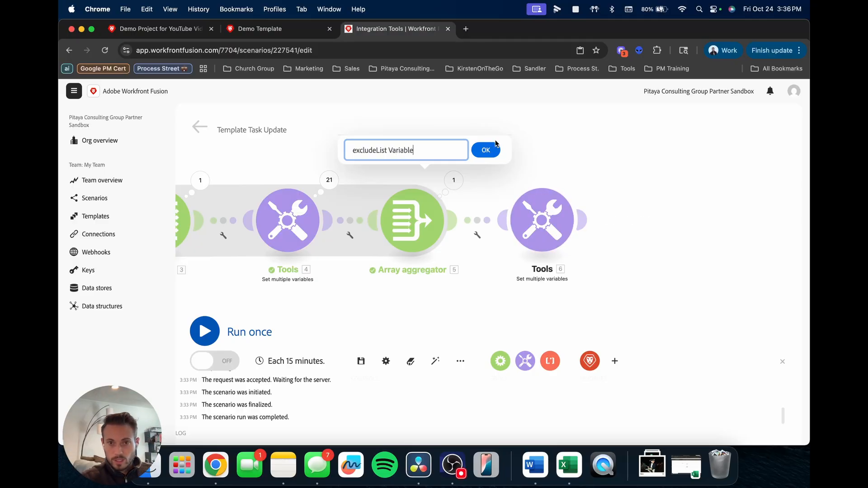
key("Return")
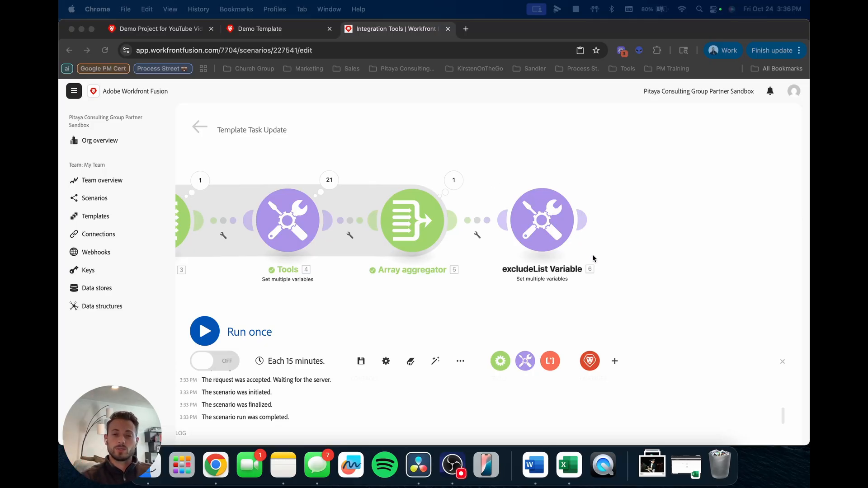
Step: Add an Adobe Workfront Custom API Call module after excludeList Variable
scroll(608, 262, "down", 1)
left_click(643, 267)
left_click_drag(650, 260, 490, 228)
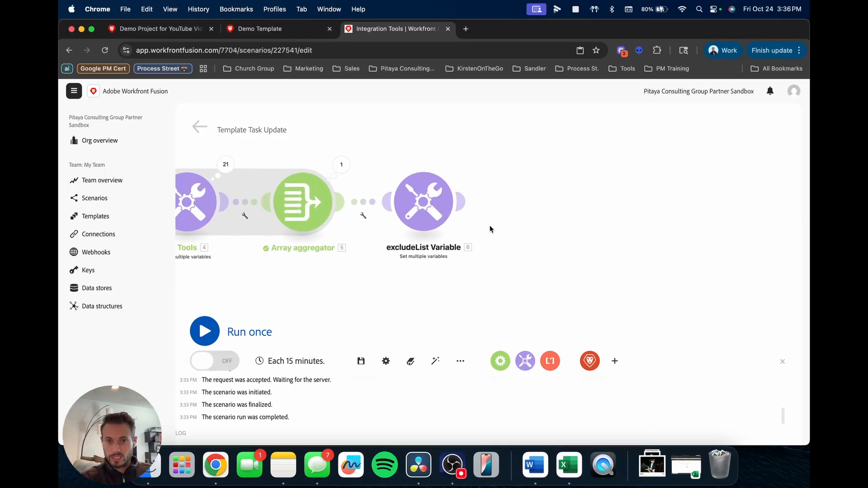
left_click(462, 204)
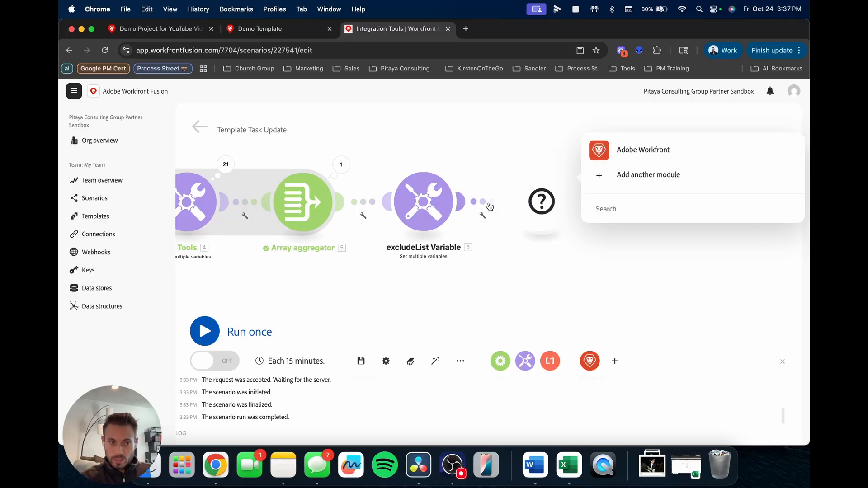
left_click(633, 150)
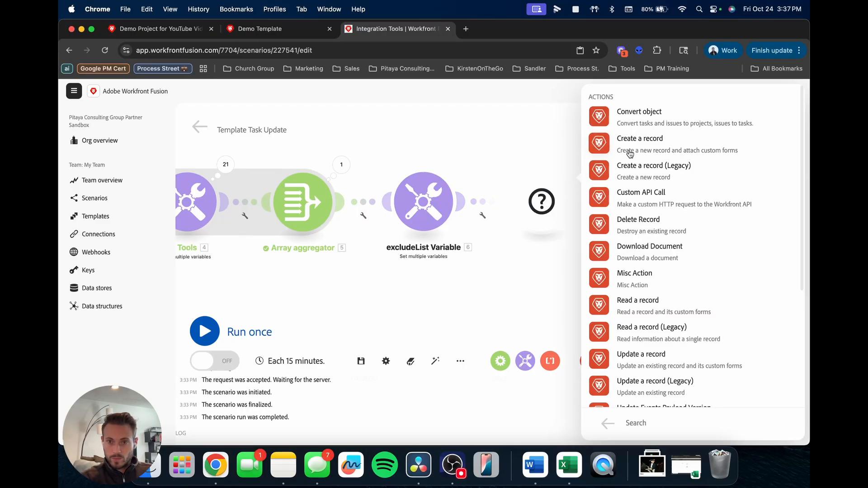
left_click(629, 197)
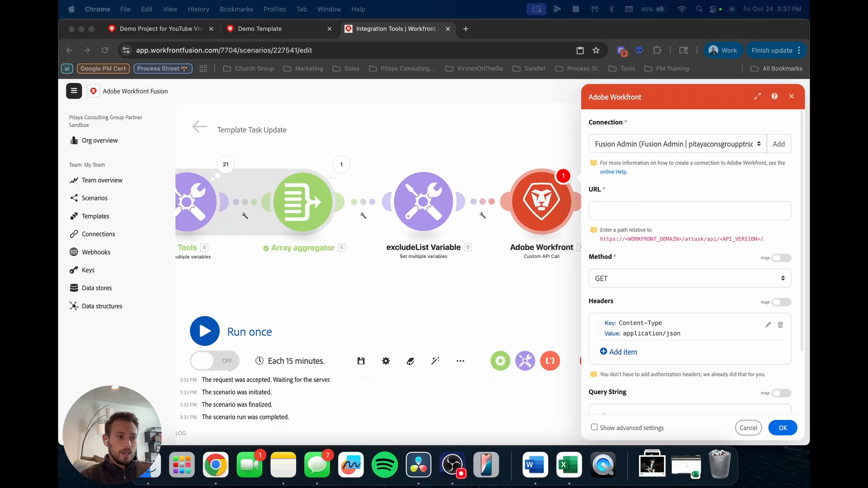
Step: Set the new Custom API Call's URL to TASK/search
left_click(624, 211)
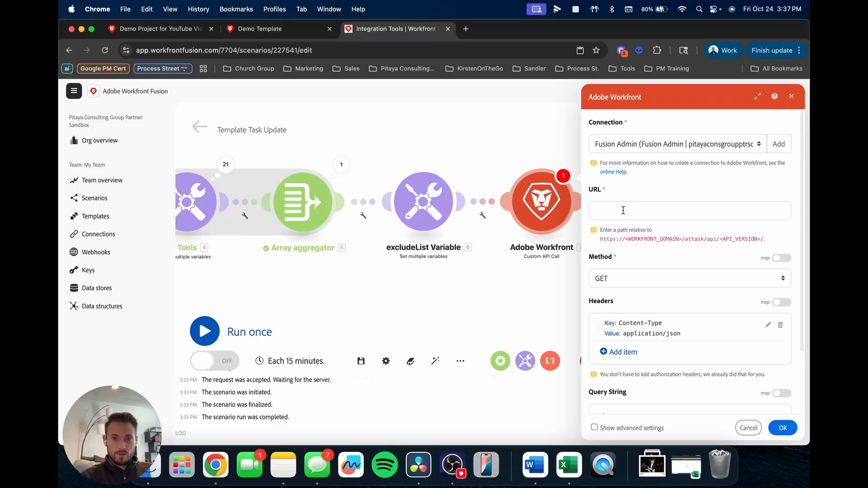
type("Task")
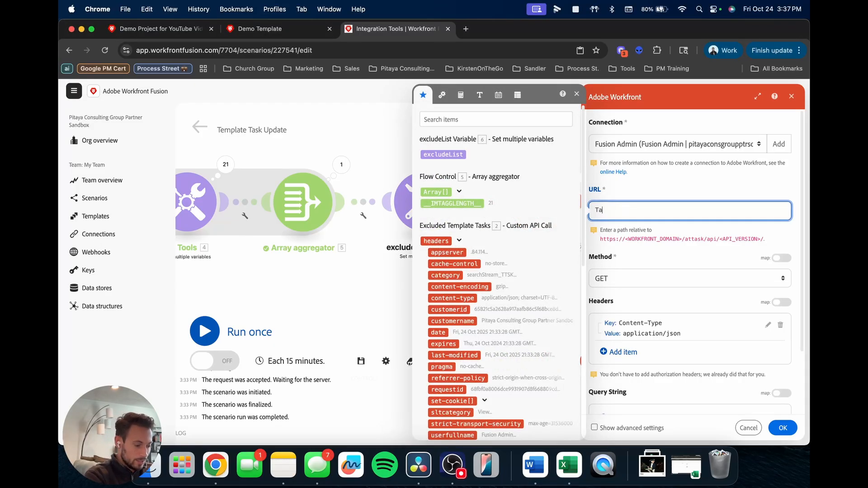
key("BackSpace")
key("BackSpace")
key("BackSpace")
key("BackSpace")
type("TAS")
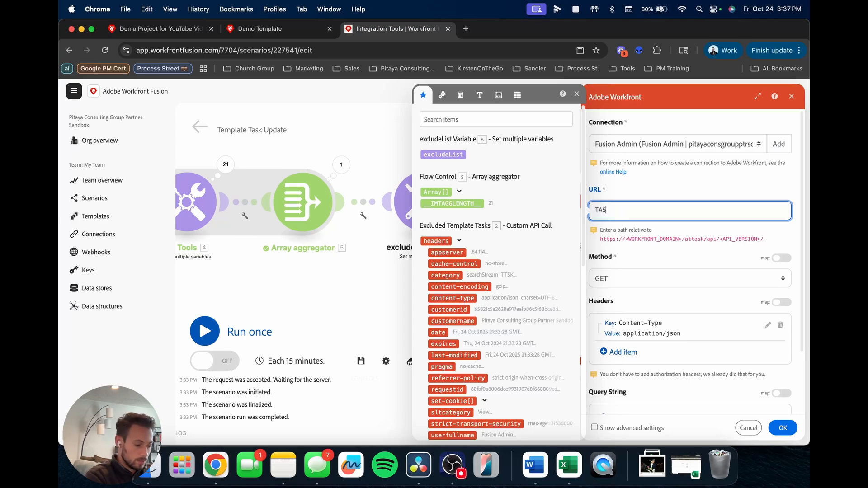
type("K/search")
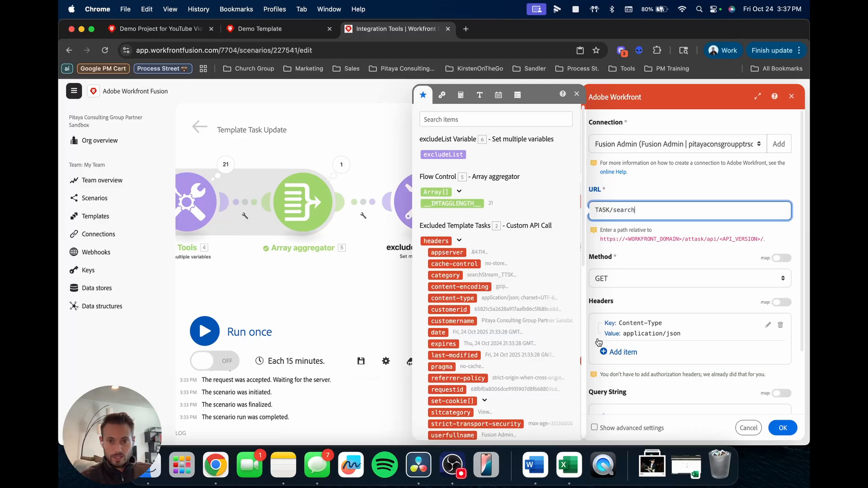
Step: Start a new query string item for the TASK/search call with the key fields
scroll(638, 335, "down", 3)
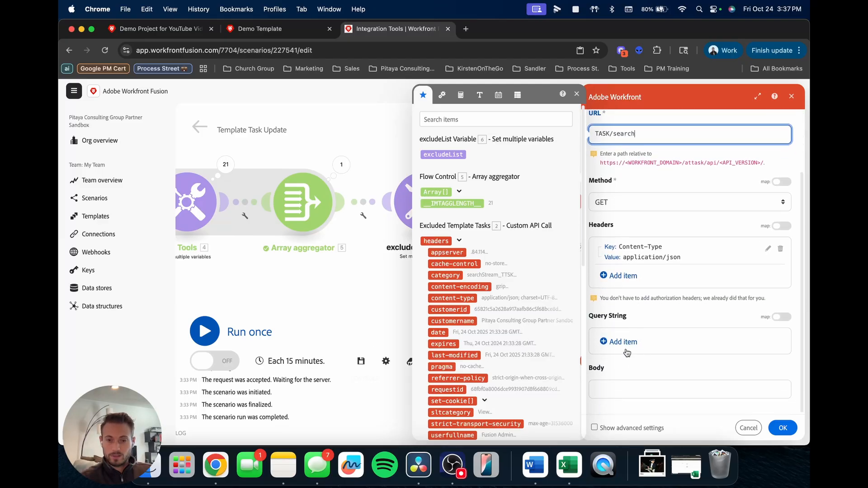
left_click(626, 343)
left_click(416, 317)
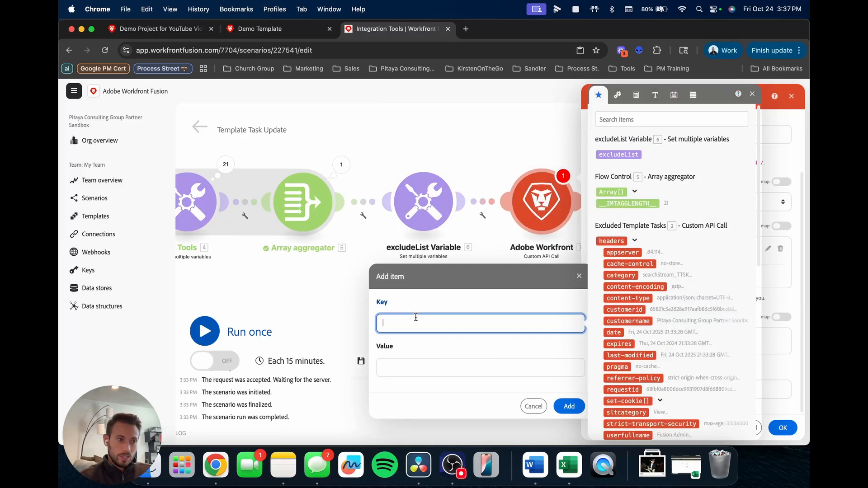
type("fields")
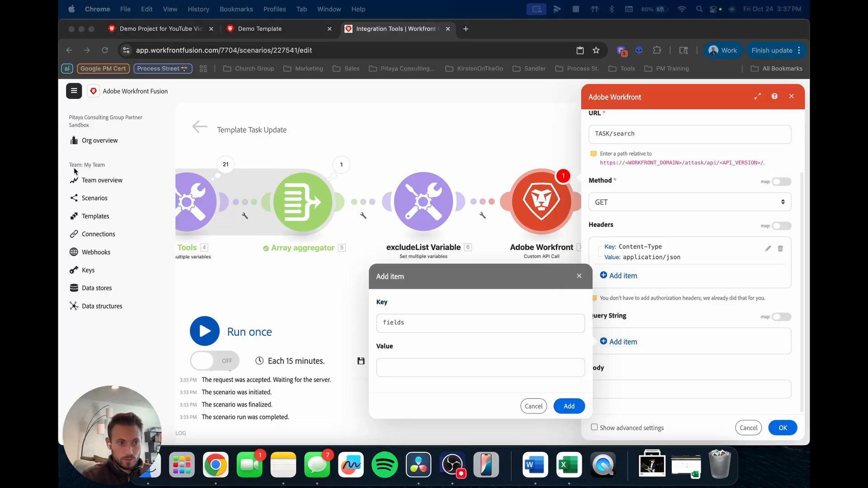
Step: Set the fields item's value to ID,projectID,parentID,taskNumber,project:status,status and add it to the query string
left_click(433, 365)
left_click(433, 365)
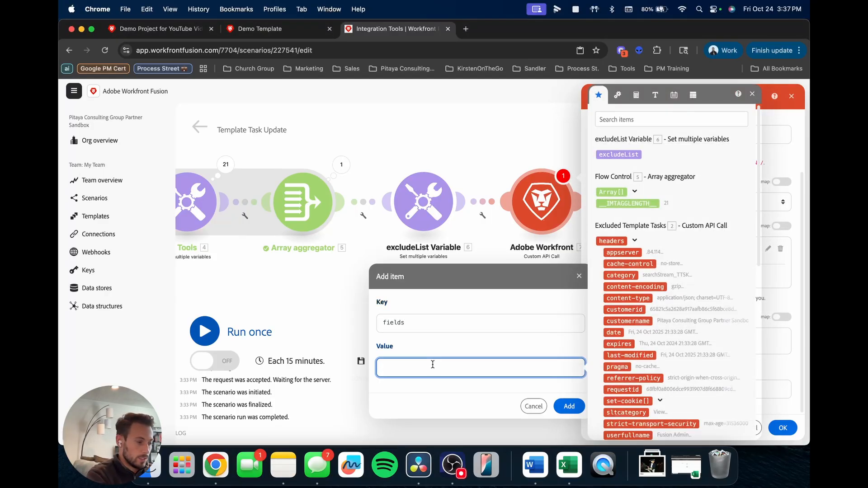
type("ID")
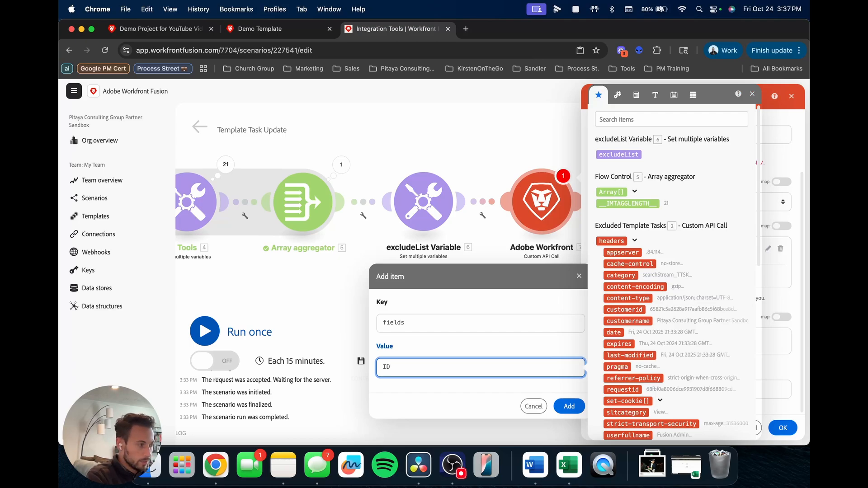
type(",projectID")
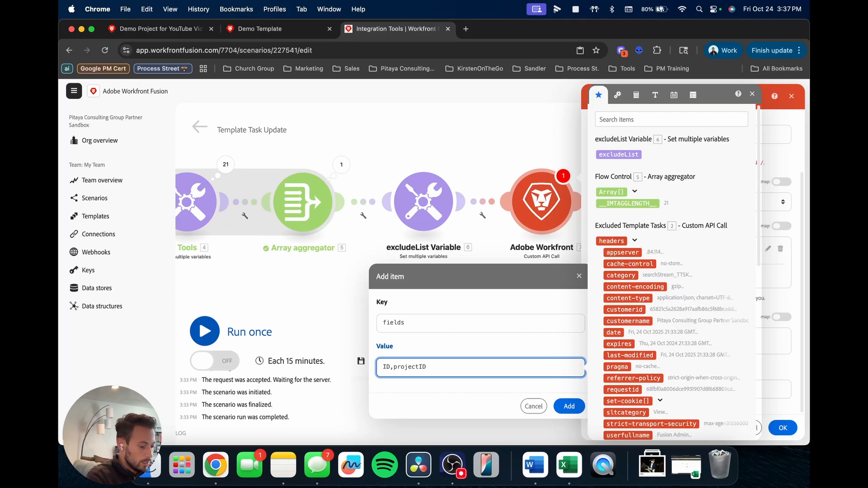
type(",parent")
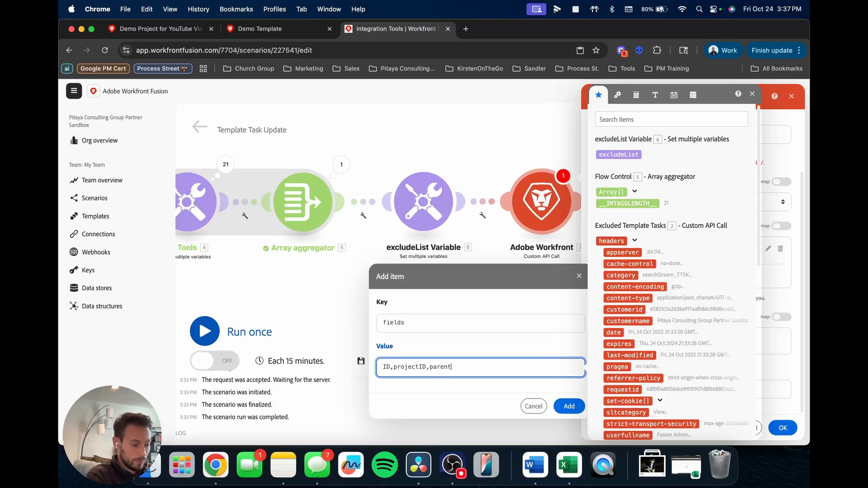
type("ID")
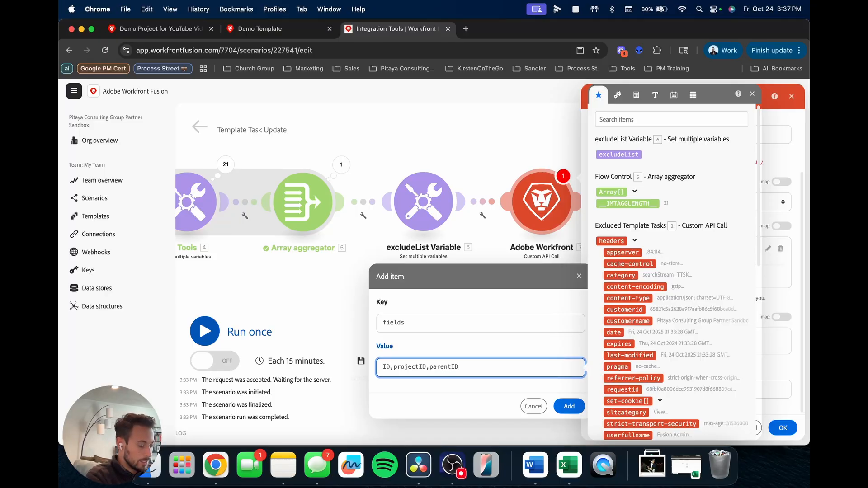
type(",taskNum")
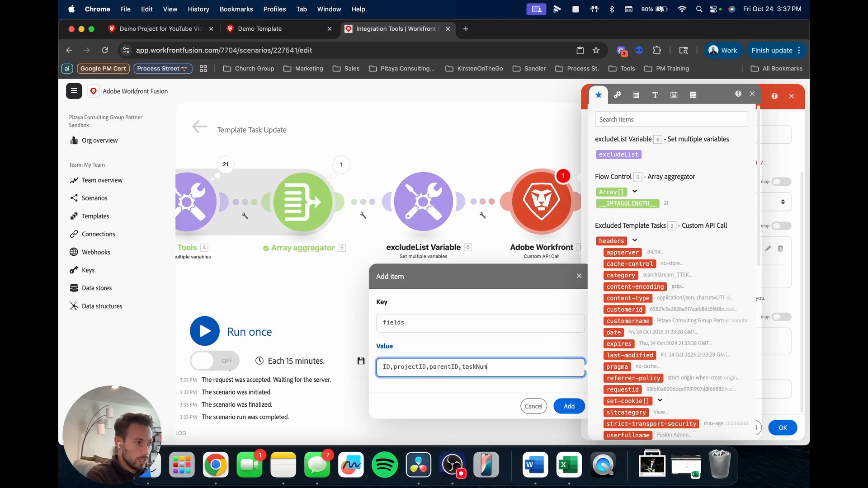
type("ber")
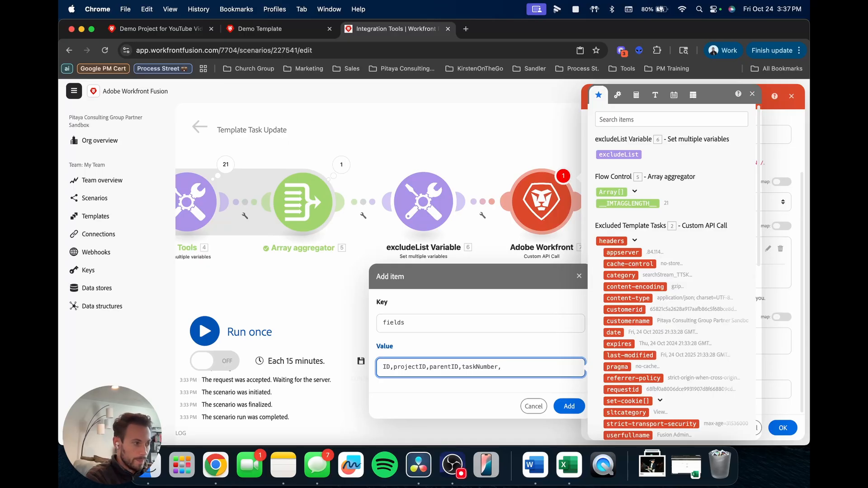
type(",project")
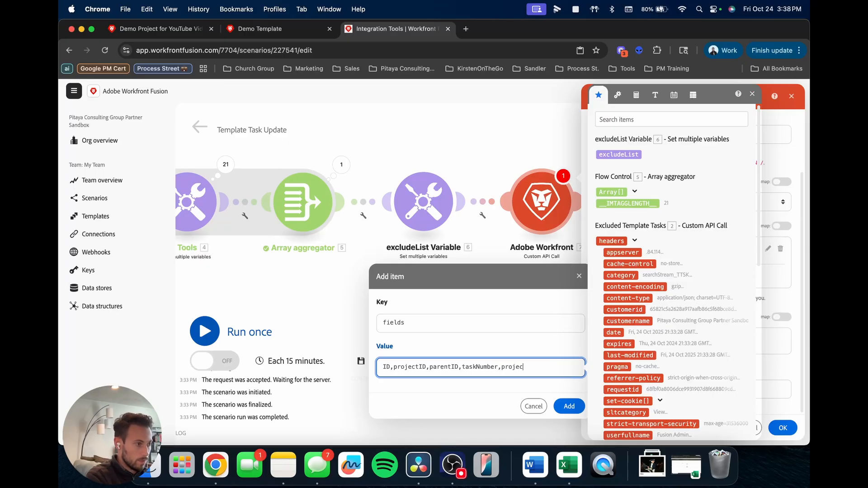
type(":s")
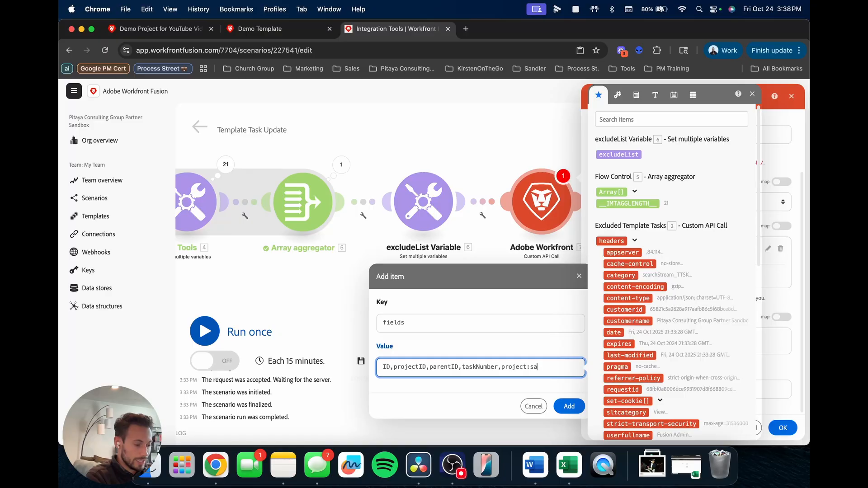
type("tatus")
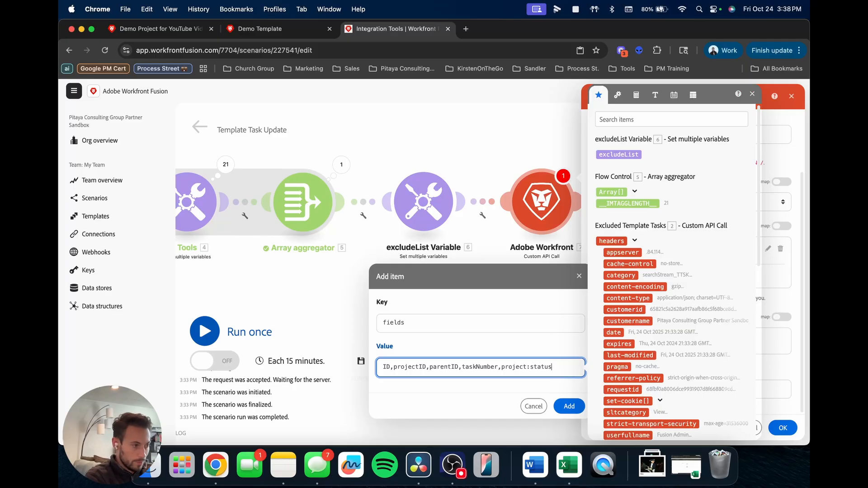
type(",status")
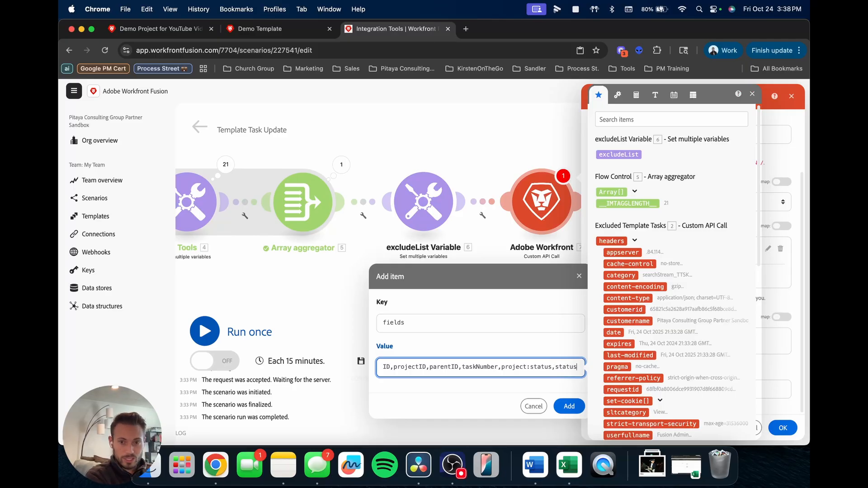
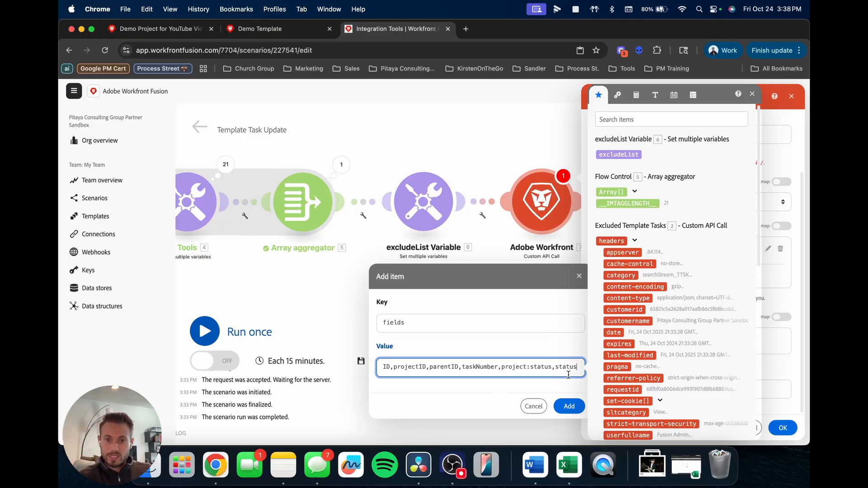
left_click(580, 410)
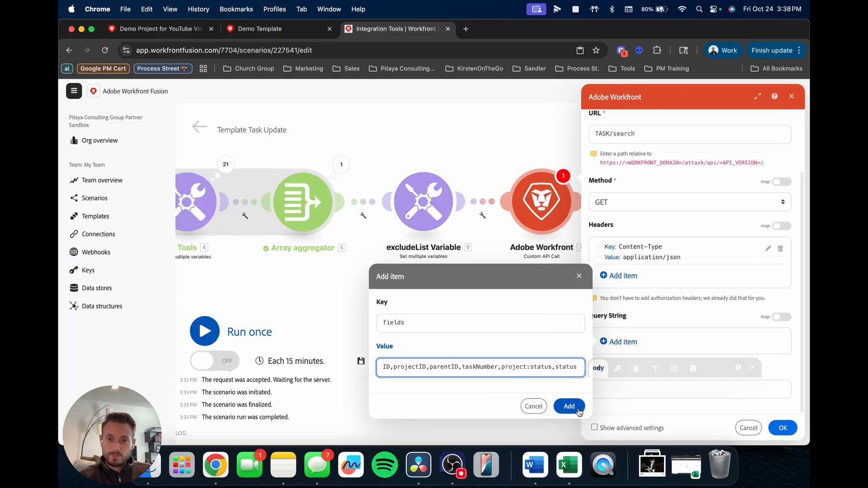
left_click(579, 409)
Step: Expand the module's settings window and add a query string item with key $$LIMIT and value 100
scroll(679, 341, "down", 1)
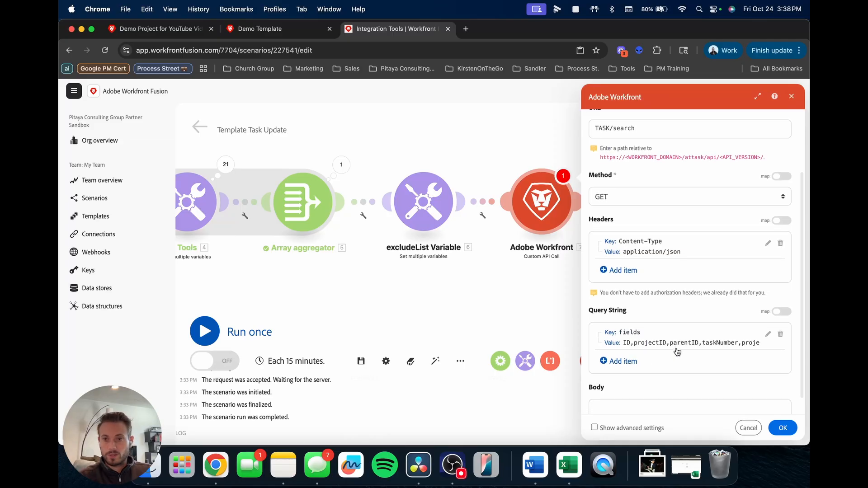
left_click(758, 96)
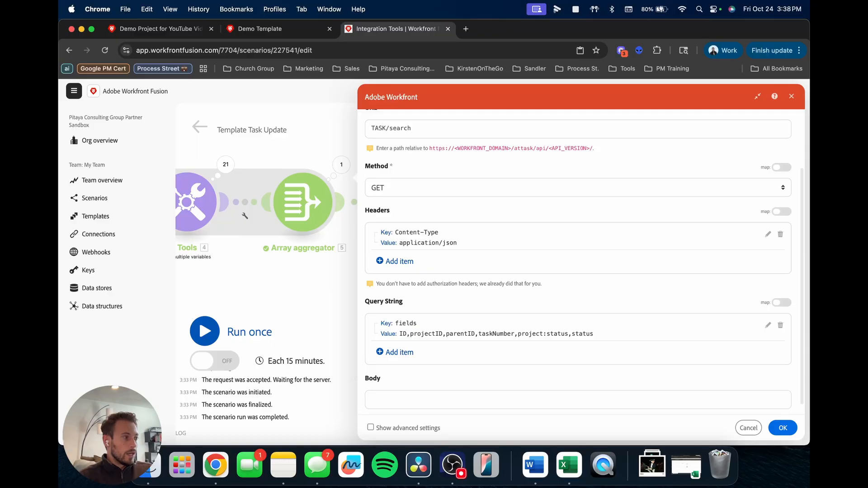
left_click(399, 353)
left_click(448, 339)
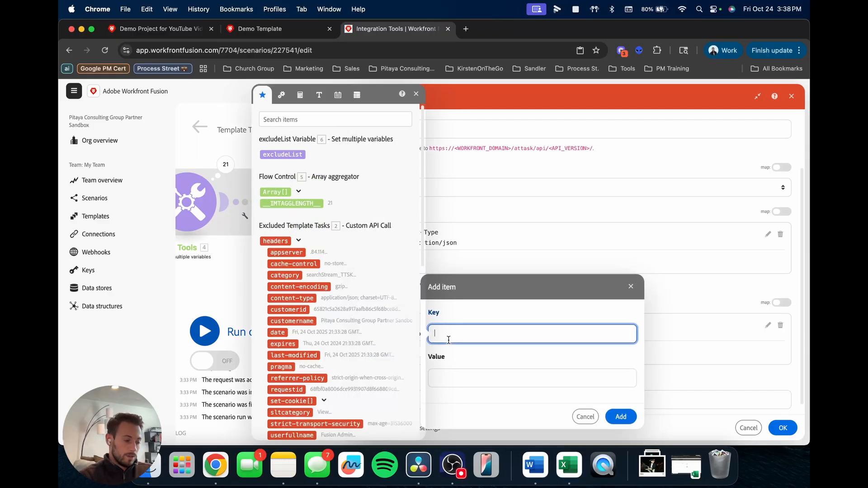
type("$$LIMIT")
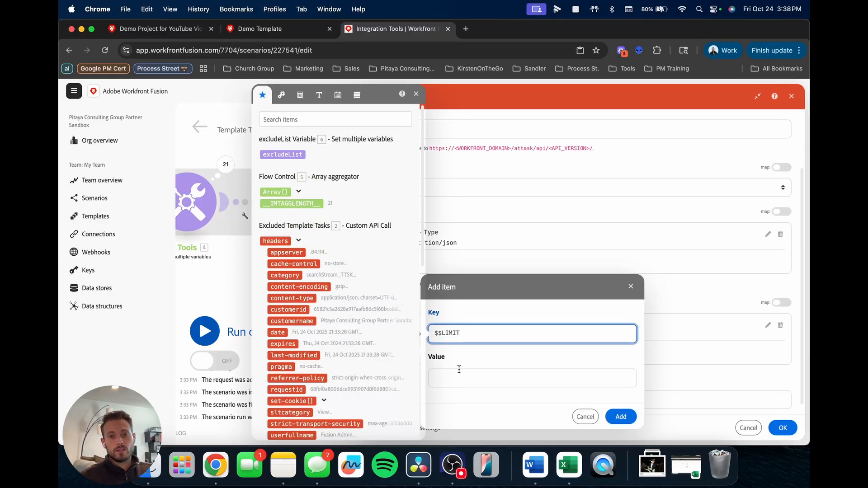
left_click(462, 375)
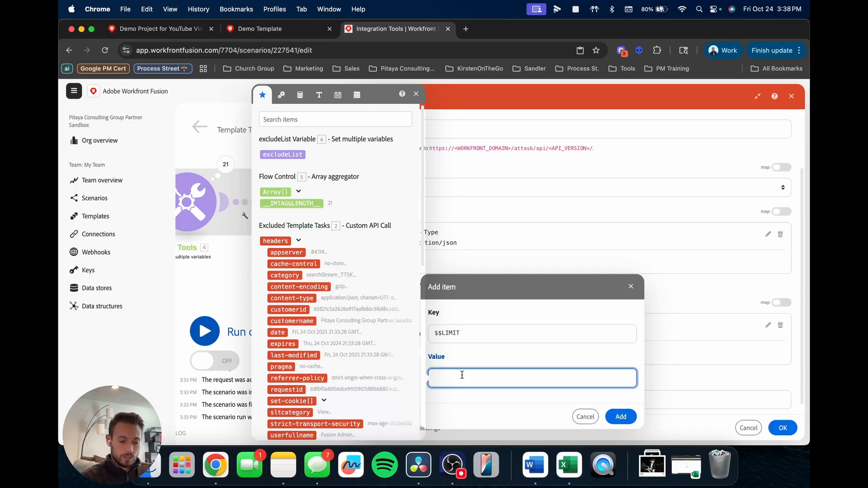
type("100")
left_click(621, 417)
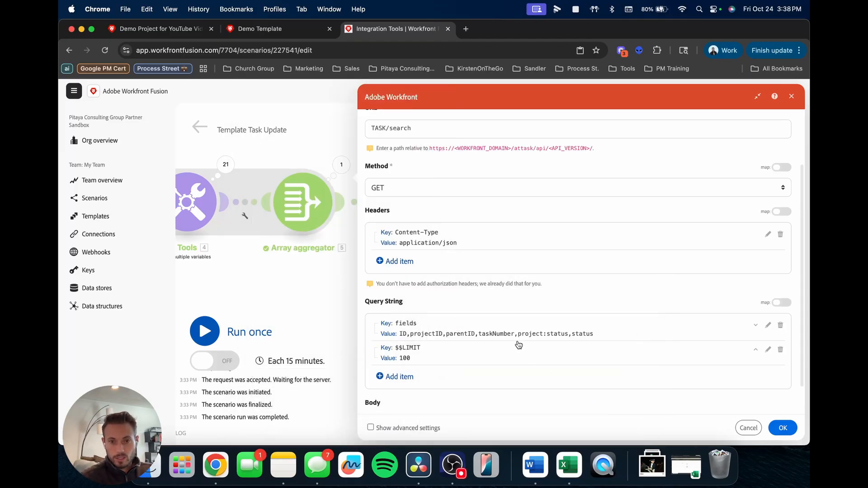
Step: Add a query string item with key project:templateID, mapping its value to templateID from the Set multiple variables module (1)
left_click(405, 382)
left_click(454, 345)
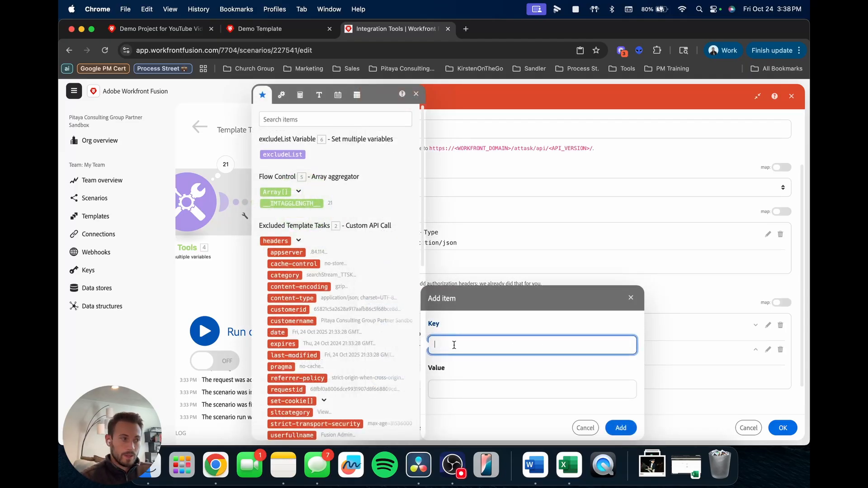
type("project:t")
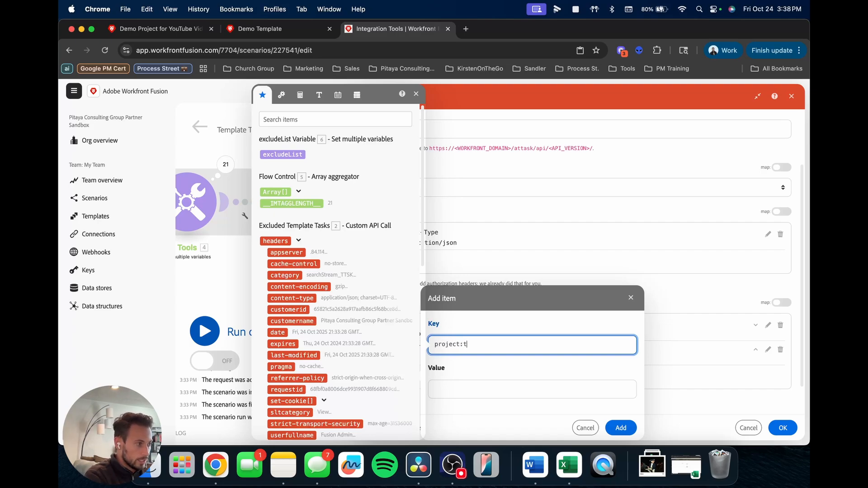
type("emplateID")
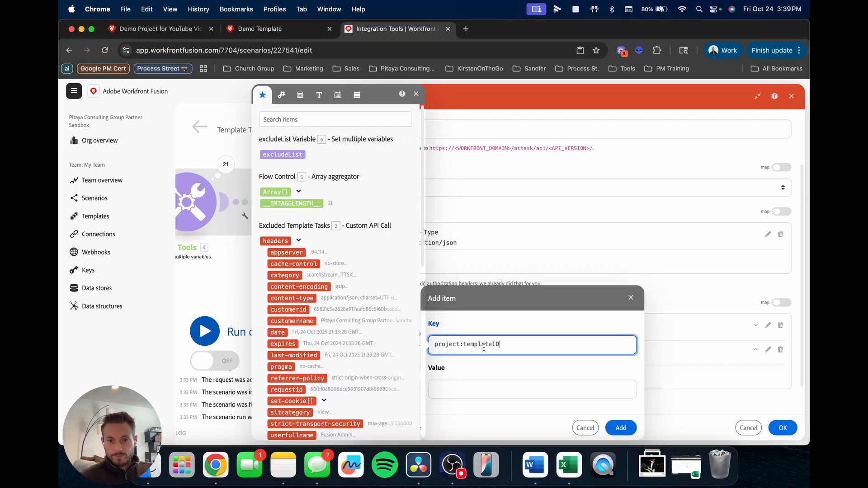
left_click(469, 391)
scroll(343, 362, "down", 10)
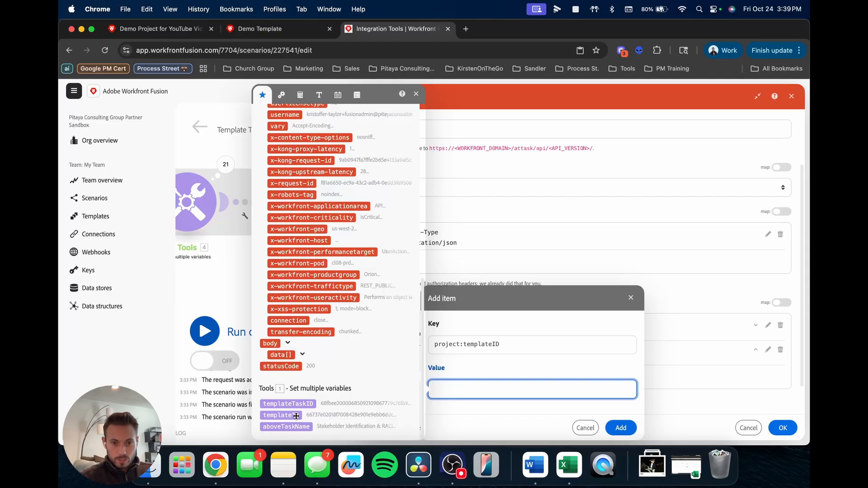
left_click_drag(293, 417, 464, 390)
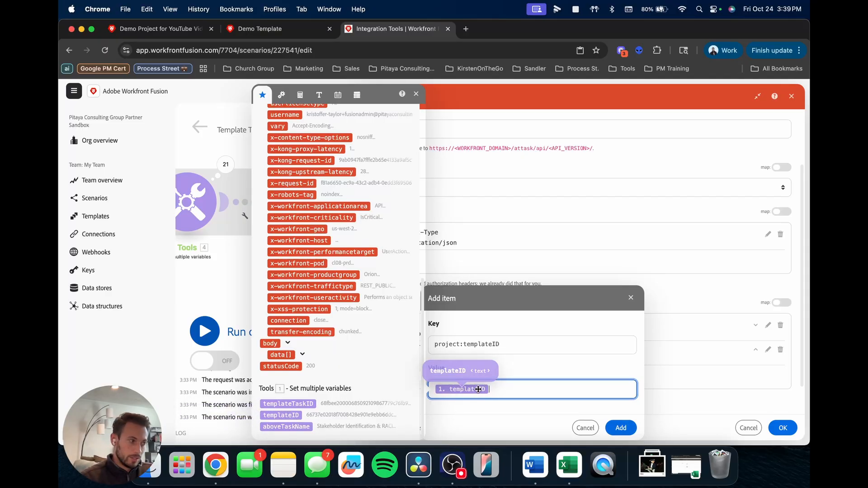
left_click(621, 427)
Step: Add a query string item with key project:templateID_Mod and value in
scroll(533, 378, "down", 3)
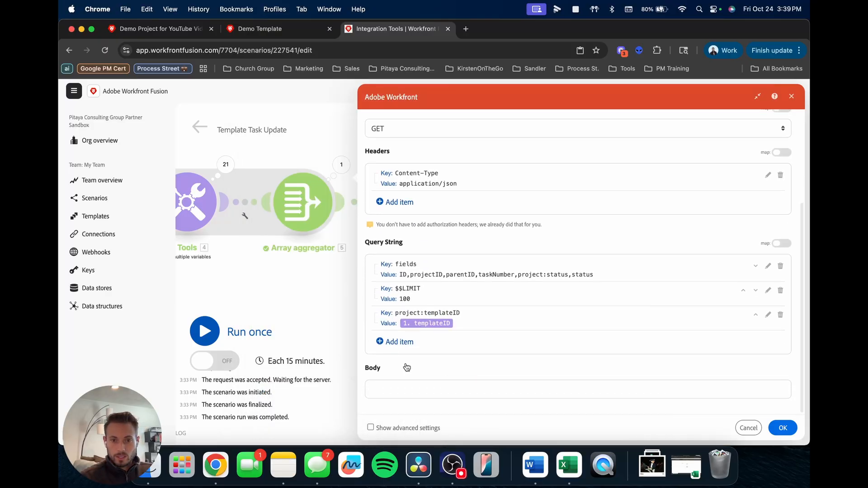
left_click(398, 342)
left_click(459, 326)
type("pr")
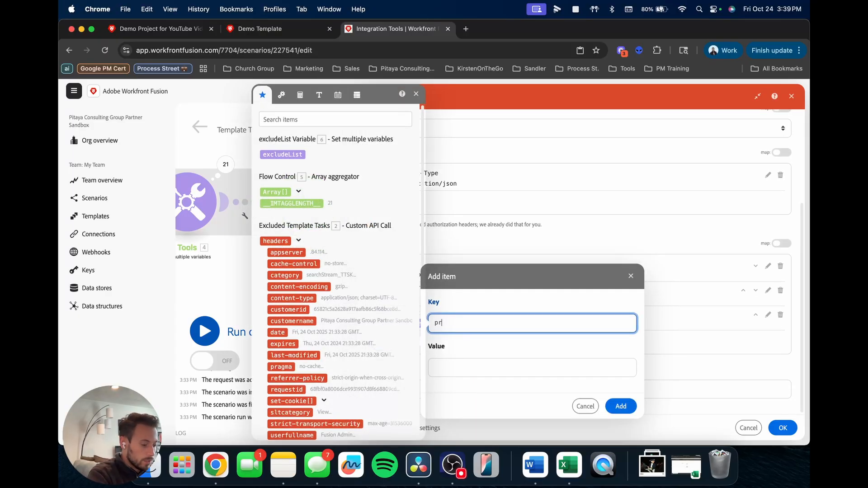
type("oject:templ")
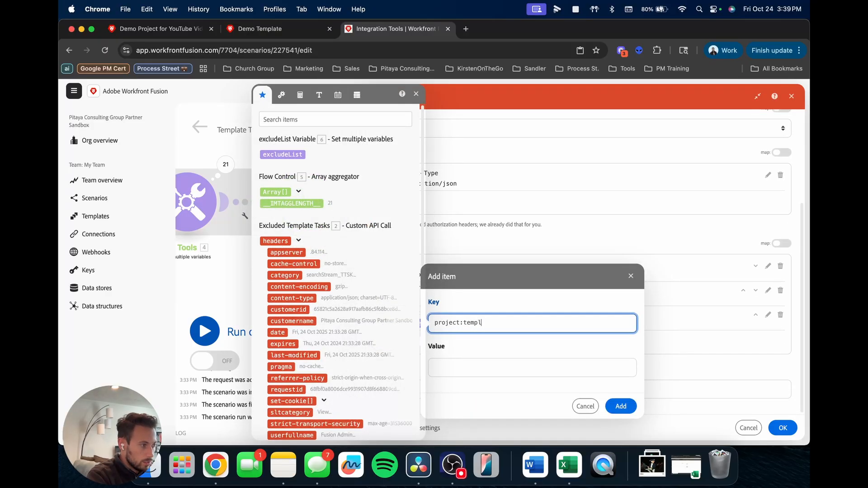
type("ateID_Mod")
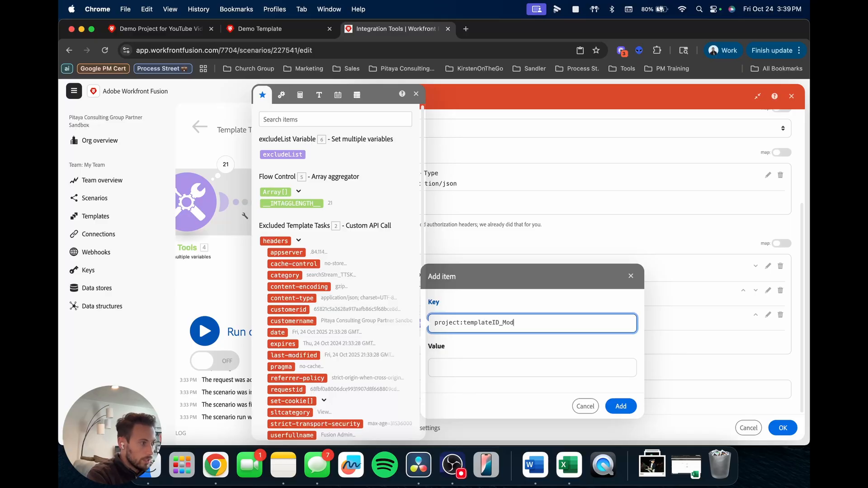
left_click(461, 370)
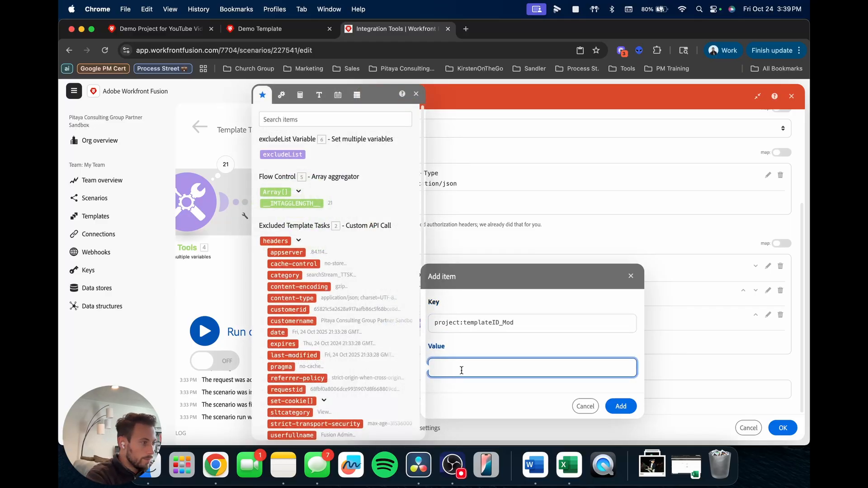
left_click(621, 406)
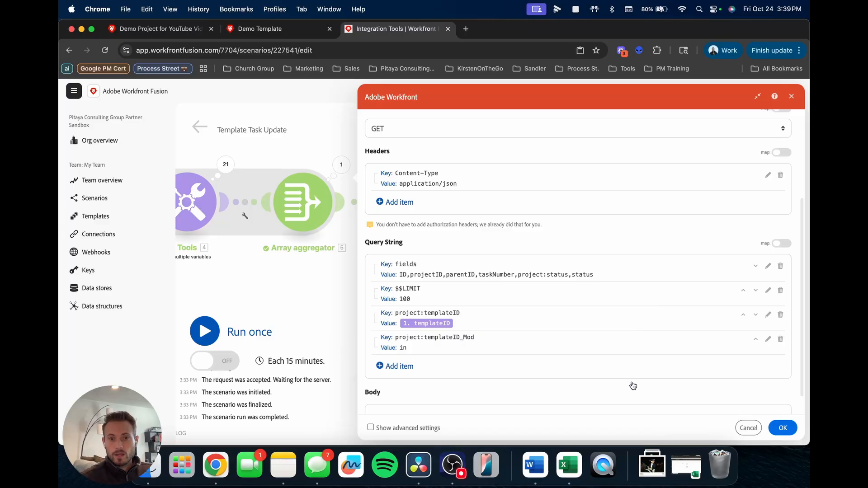
Step: Add a query string item with key project:status and value CPL
scroll(461, 341, "down", 1)
left_click(402, 342)
left_click(471, 323)
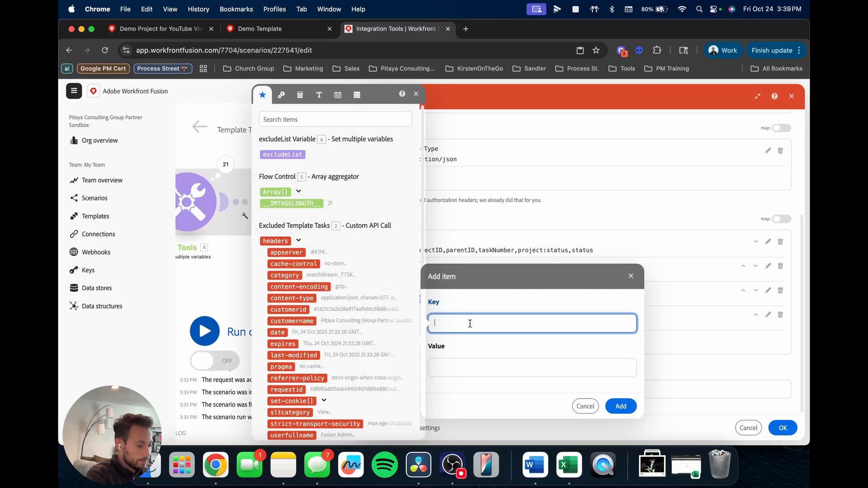
type("project:s")
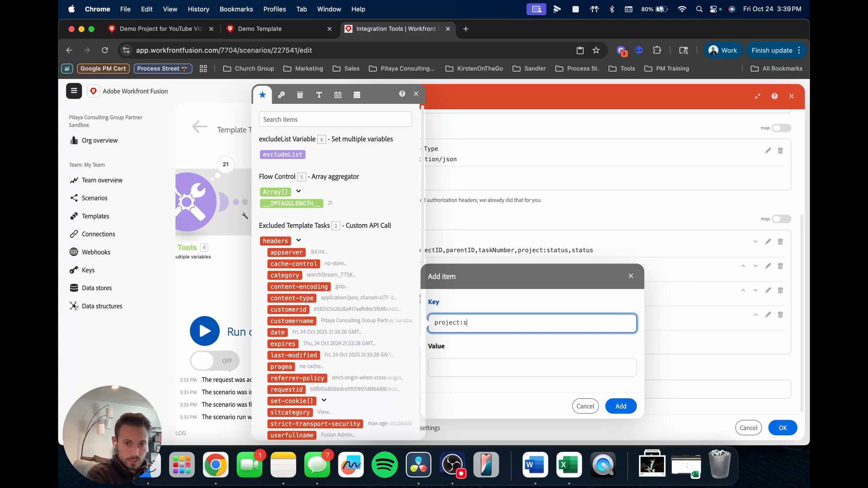
type("tatus")
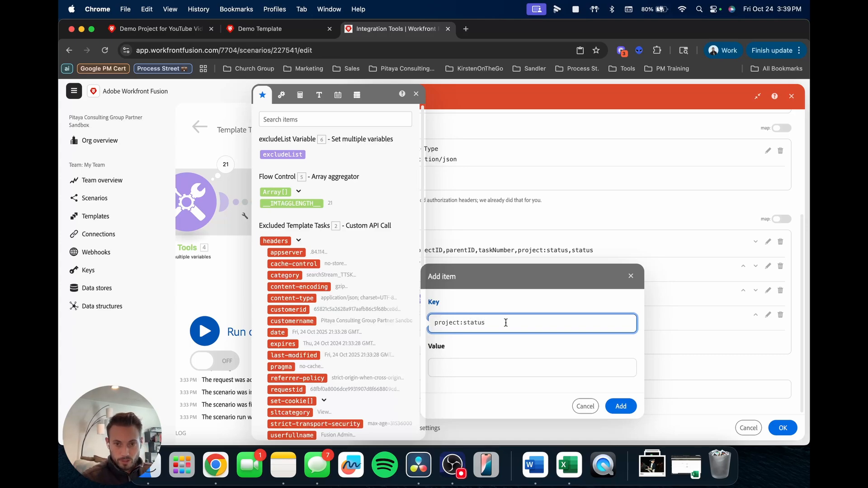
left_click(470, 373)
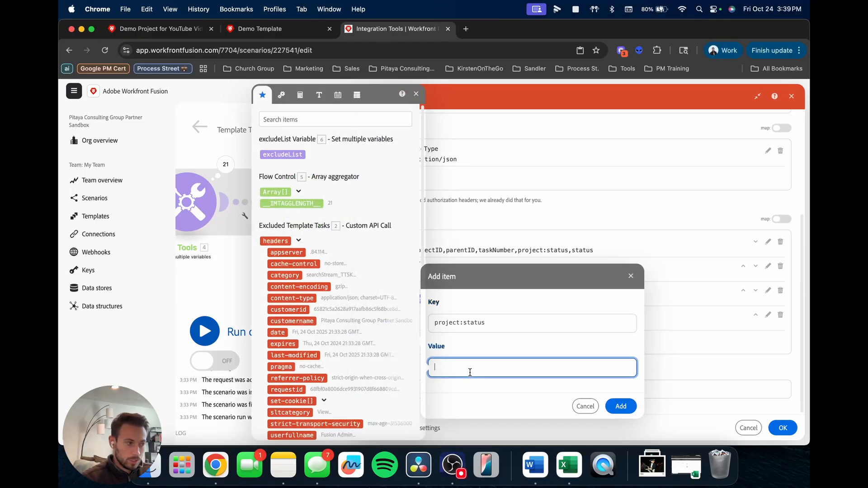
type("c")
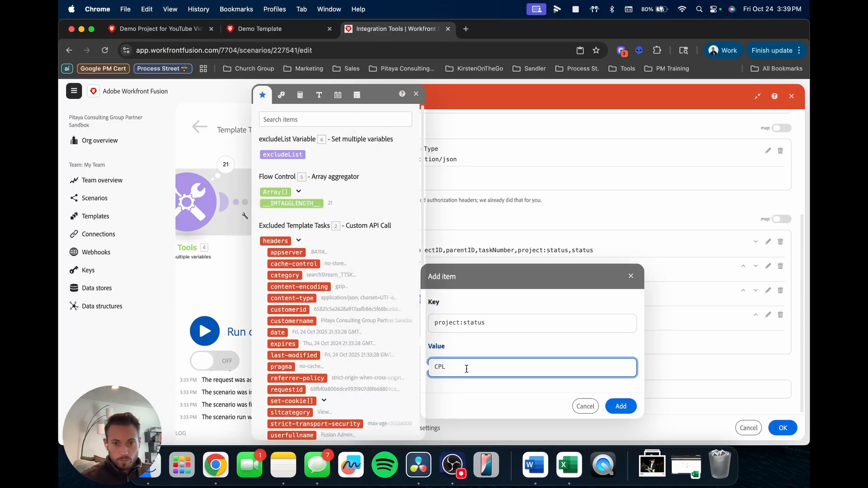
left_click(621, 406)
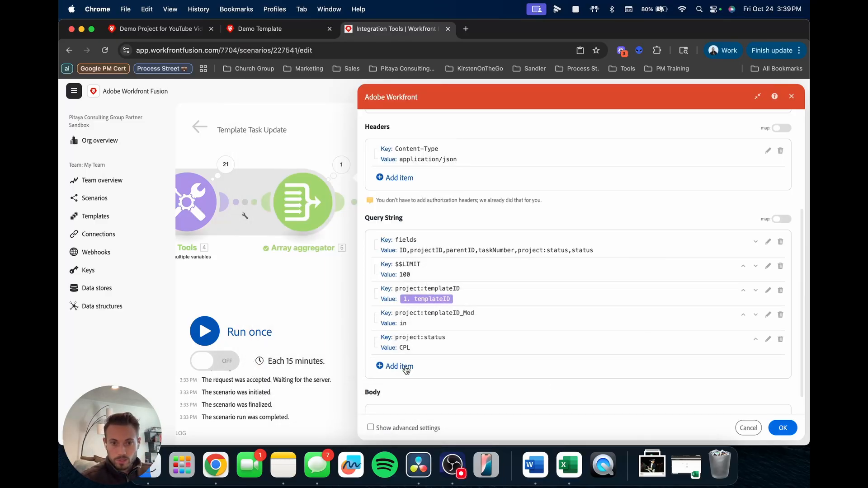
Step: Add a query string item with key project:status_Mod and value notin
left_click(400, 366)
type("pro")
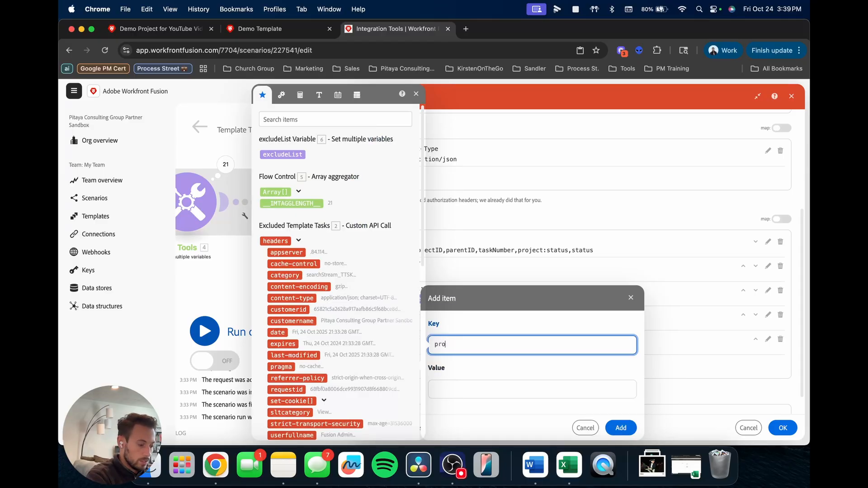
type("ject:sta")
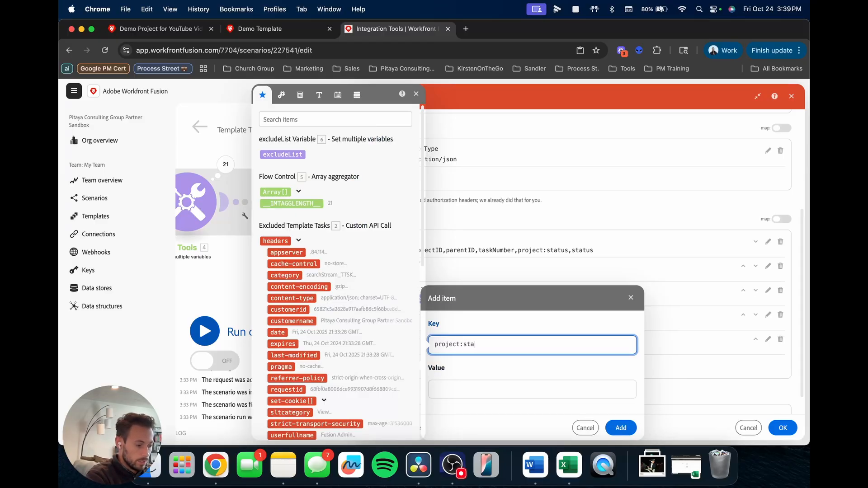
type("tus_M")
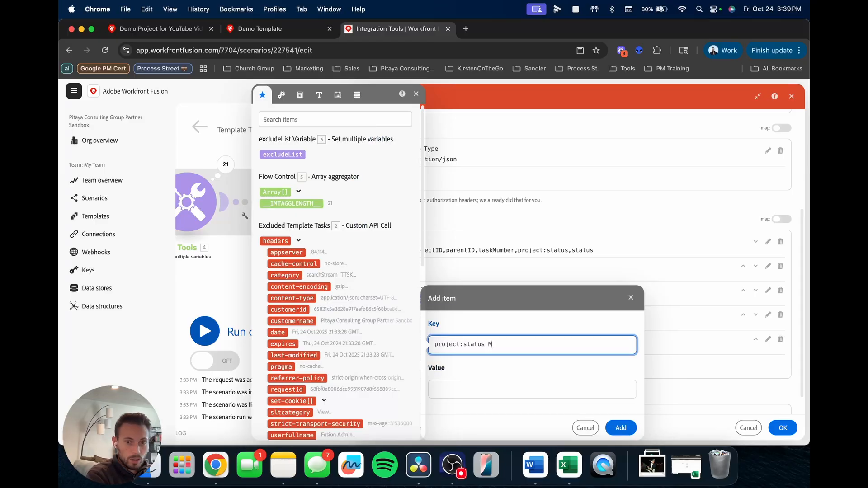
type("od")
key("Tab")
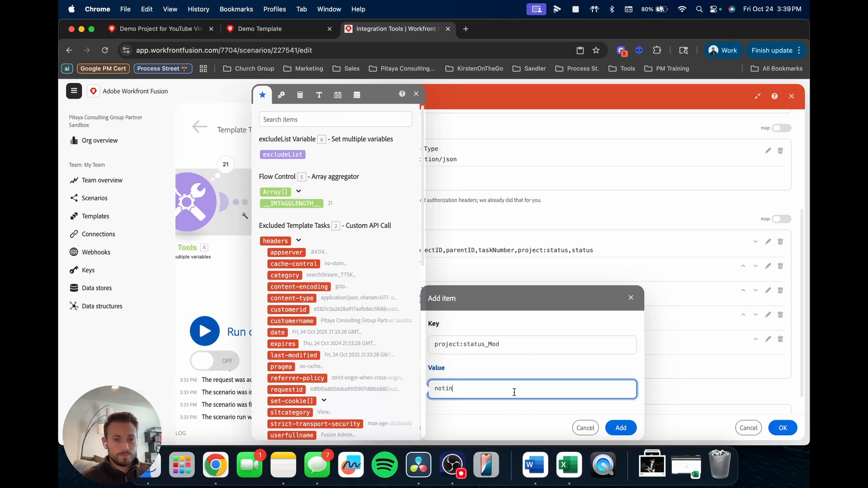
left_click(607, 426)
Step: Add a query string item with key name, mapping its value to aboveTaskName from the Set multiple variables module (1)
scroll(553, 332, "down", 2)
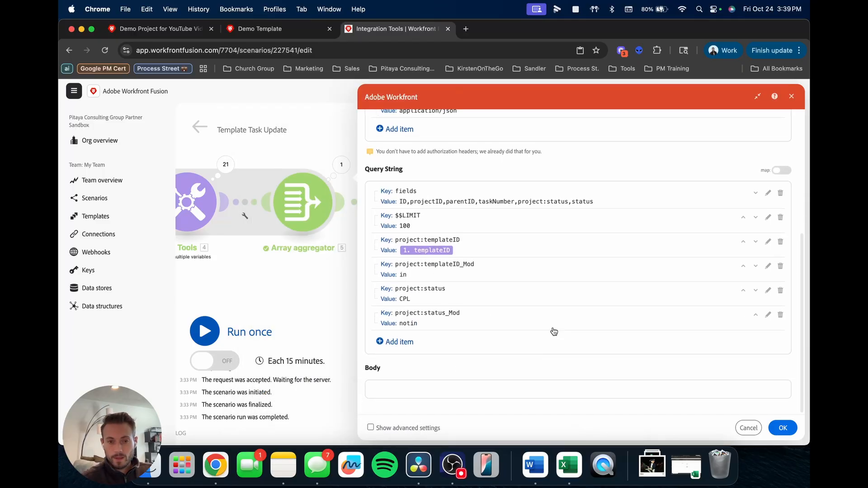
left_click(400, 342)
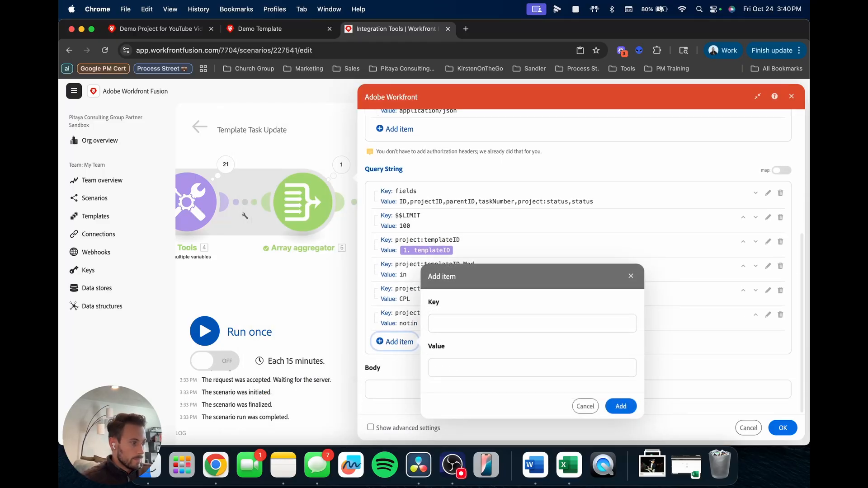
left_click(450, 325)
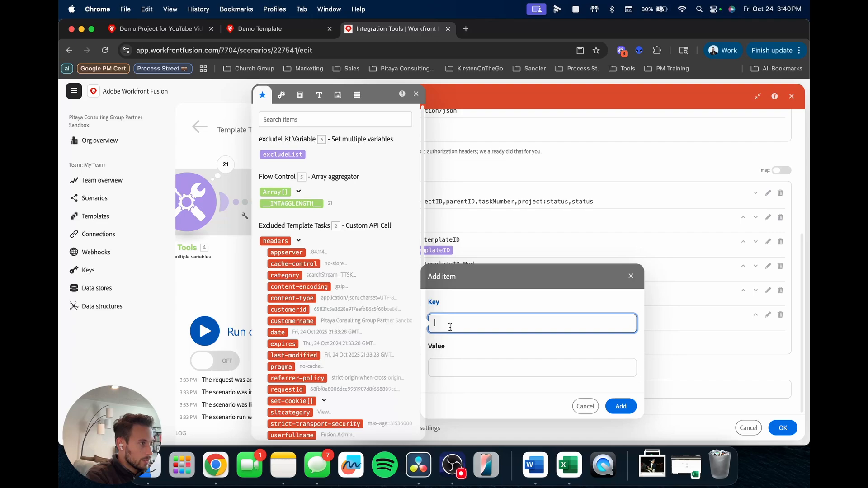
type("name")
key("Tab")
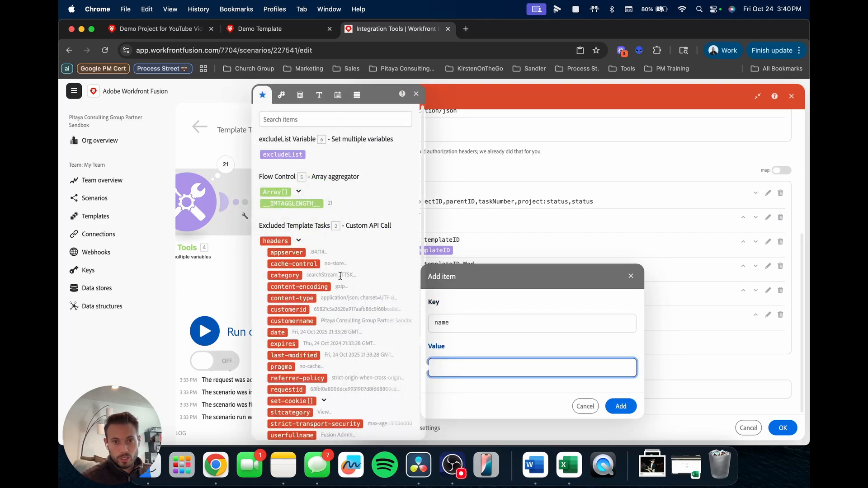
scroll(340, 276, "down", 10)
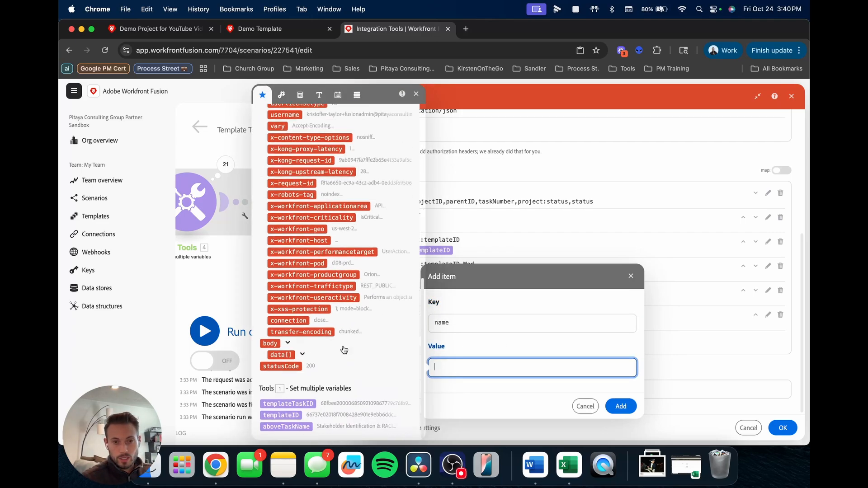
left_click(292, 426)
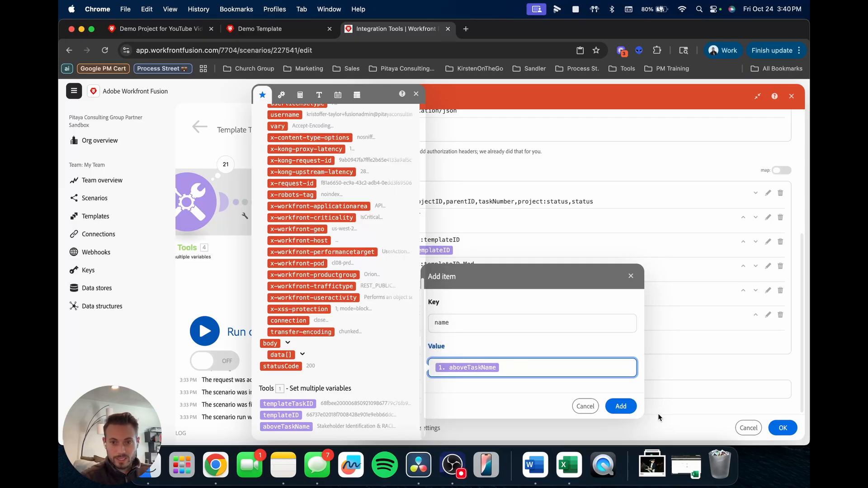
left_click(621, 406)
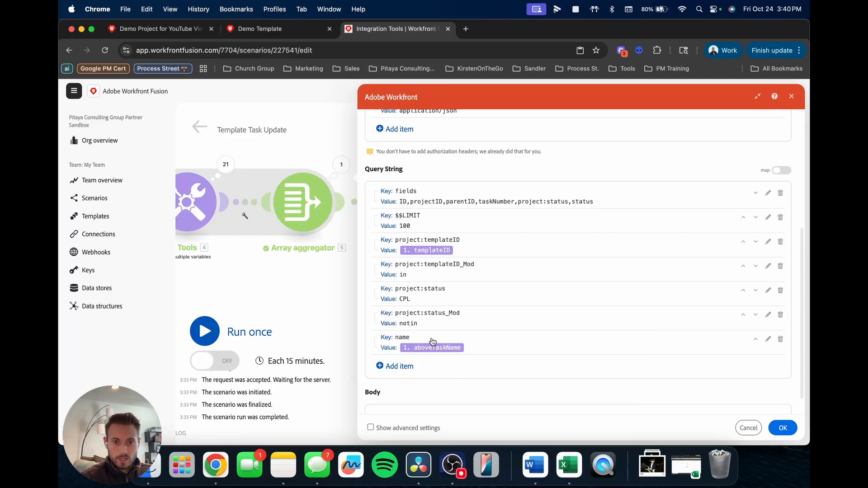
Step: Add a query string item with key name_Mod and value cicontains
left_click(396, 366)
left_click(460, 340)
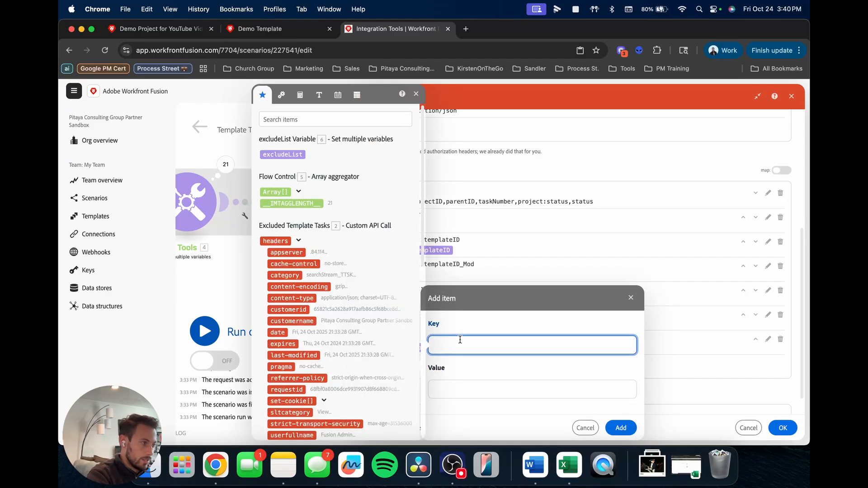
type("name_Mod")
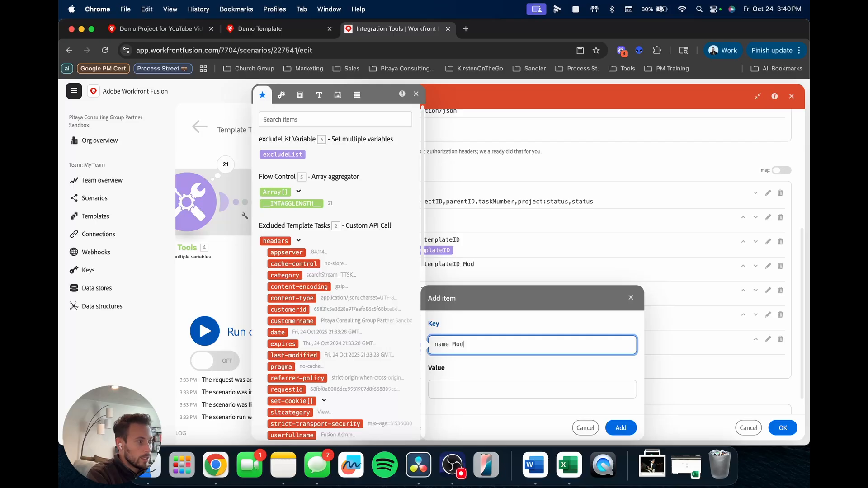
key("Tab")
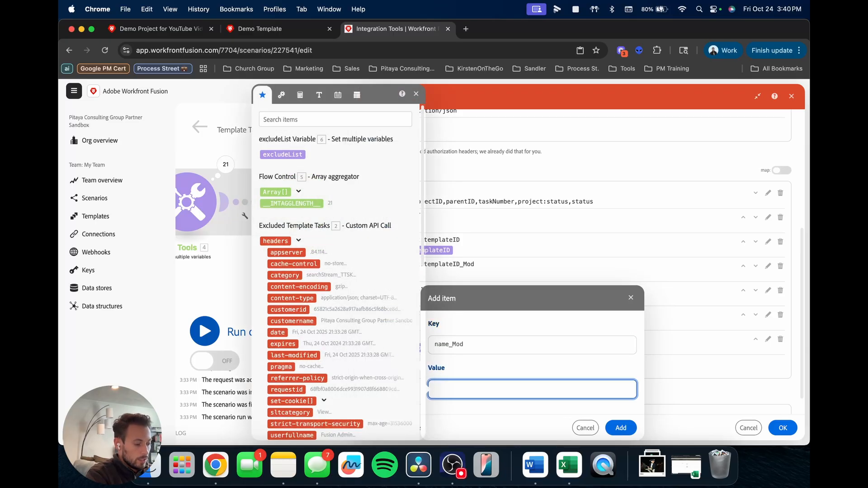
type("cicontains")
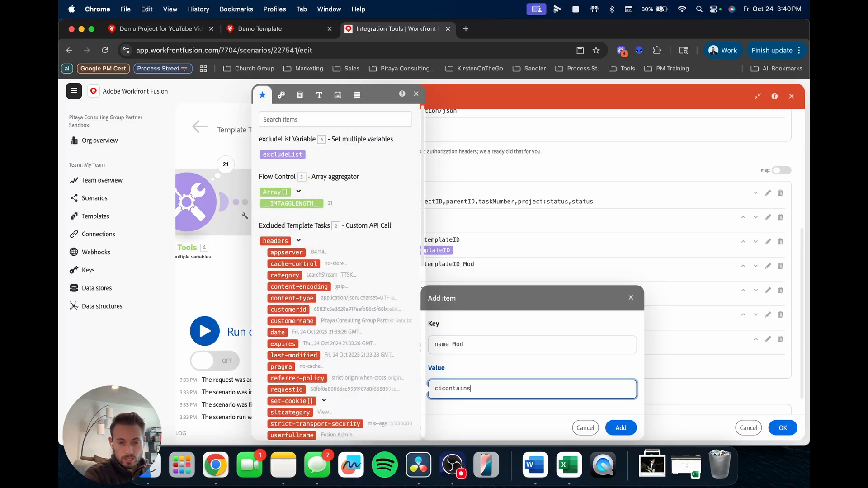
left_click(621, 428)
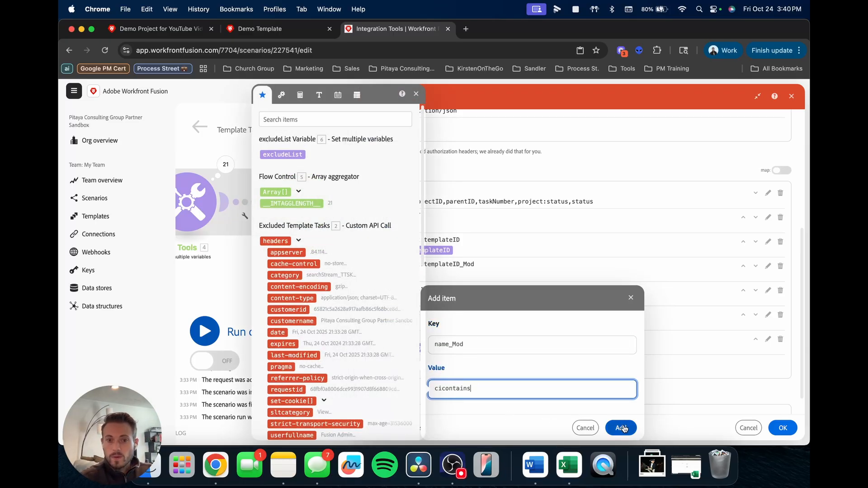
Step: Add a query string item with key taskNumber and value 3, checking the task numbering in the demo project and Demo Template
scroll(555, 329, "down", 3)
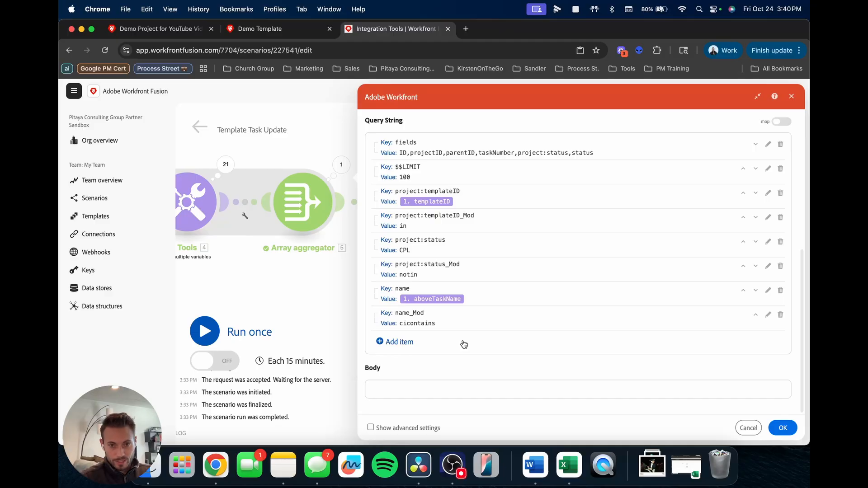
left_click(404, 343)
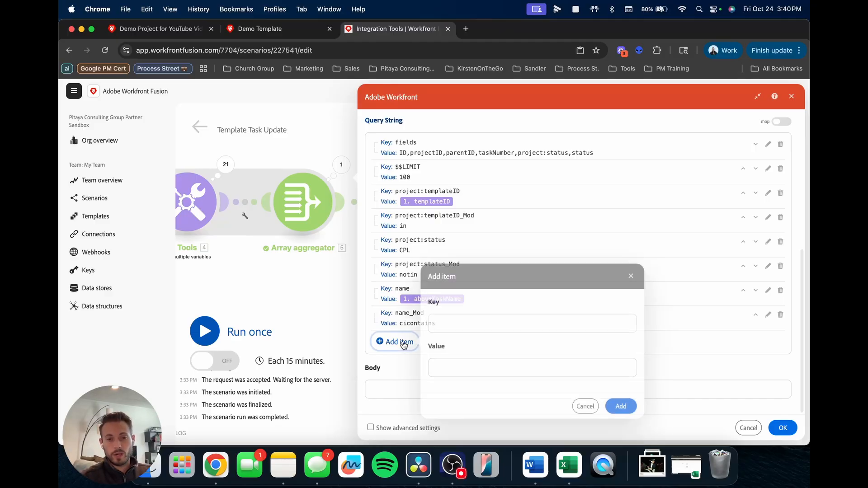
left_click(467, 330)
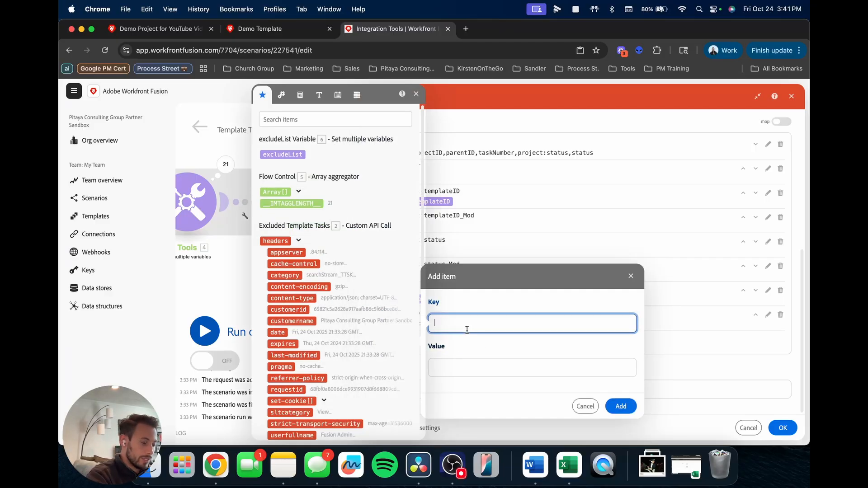
type("taskNum")
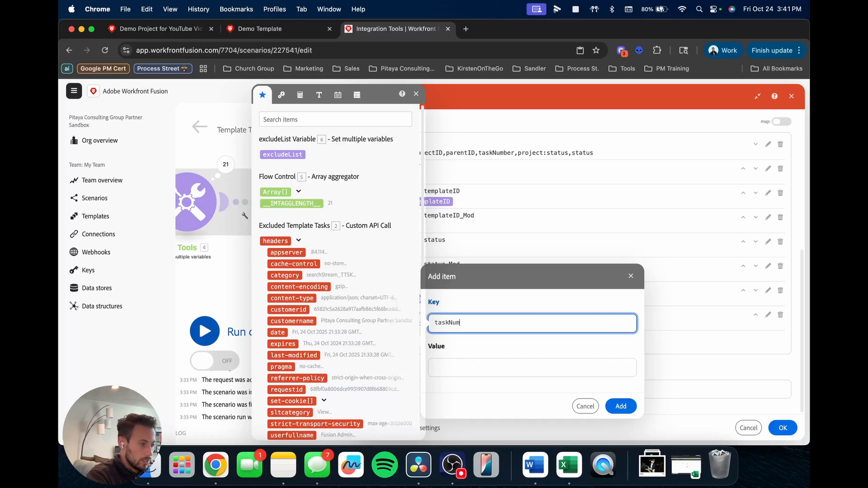
type("ber")
left_click(471, 375)
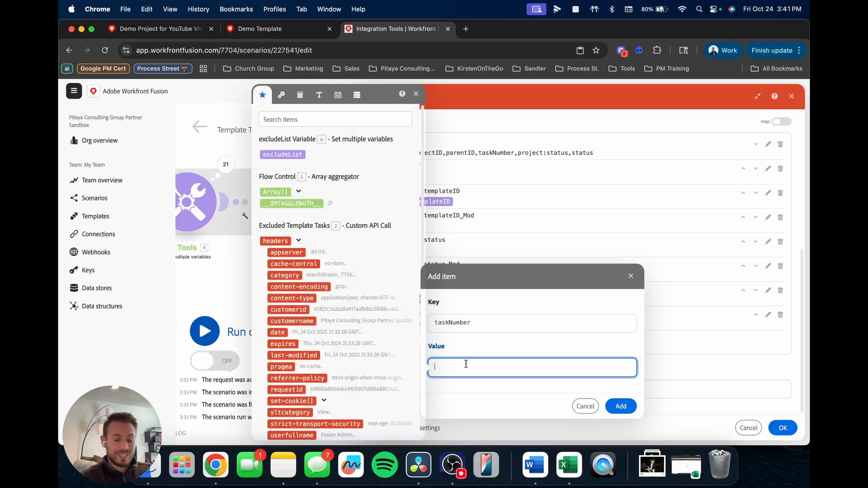
left_click(163, 29)
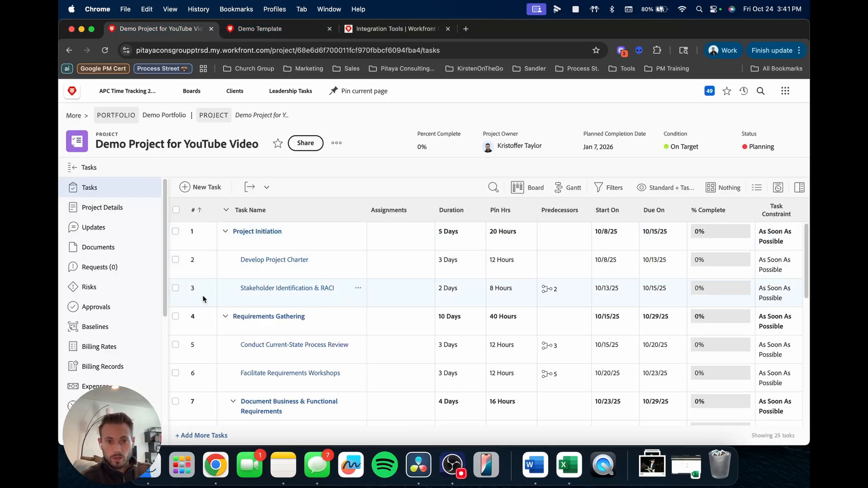
key("ctrl+Tab")
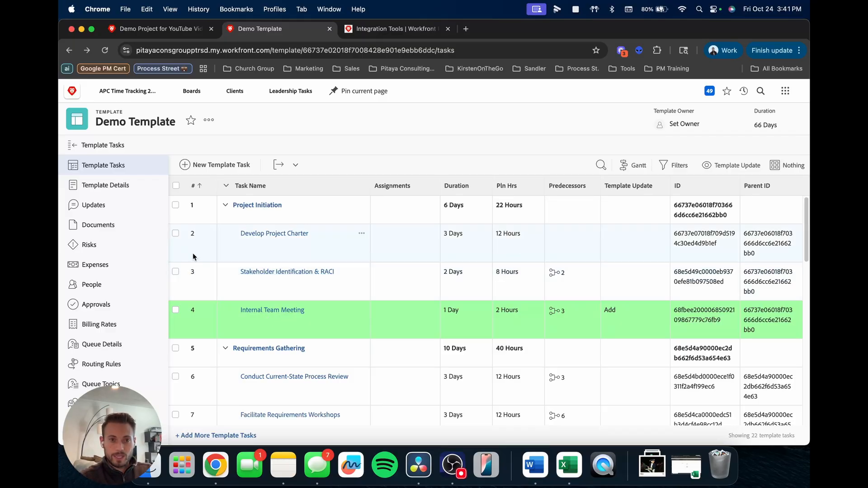
left_click(384, 30)
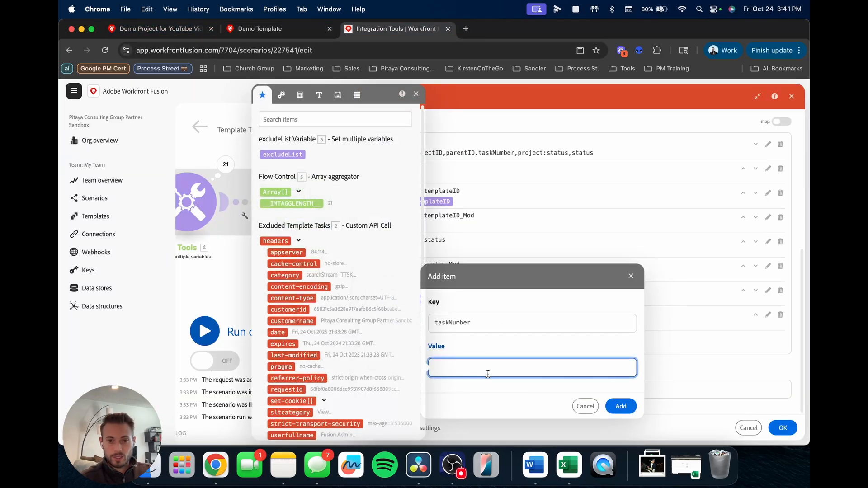
type("3")
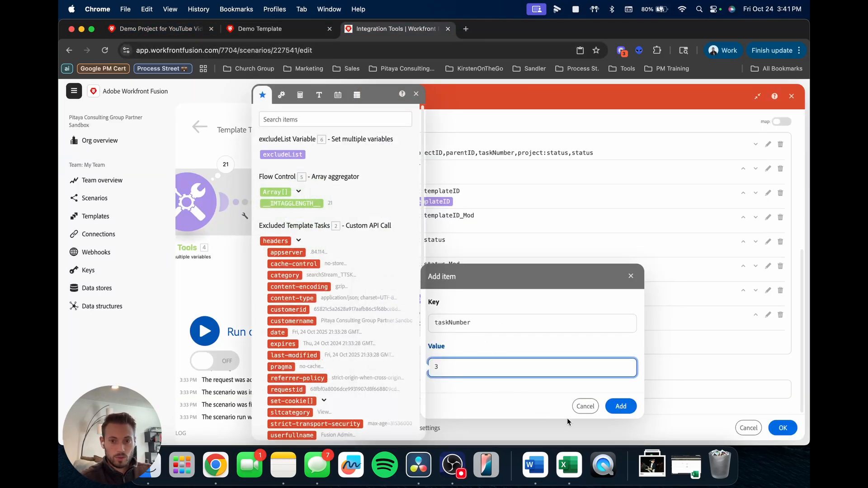
left_click(621, 406)
Step: Add a query string item with key taskNumber_Mod and value eq
left_click(396, 366)
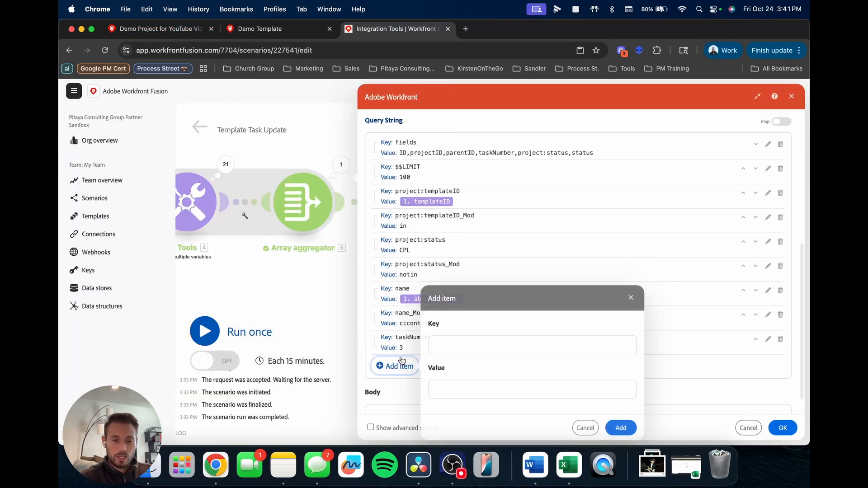
left_click(459, 345)
type("taskNum")
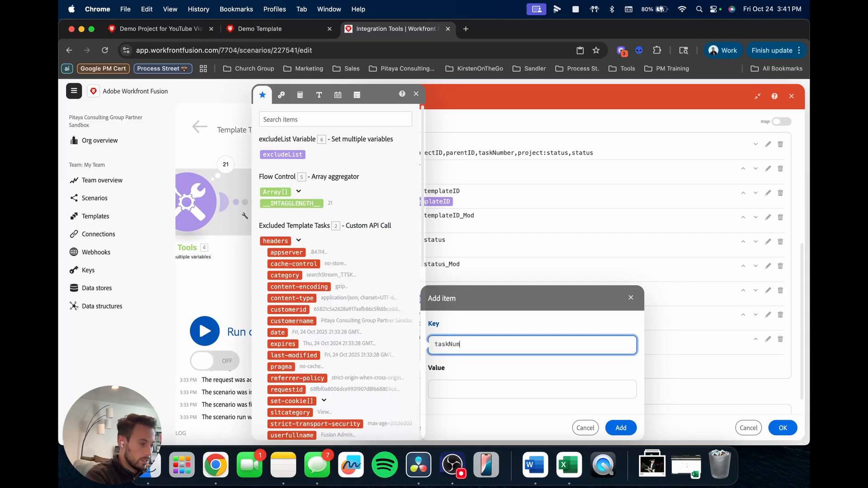
type("ber")
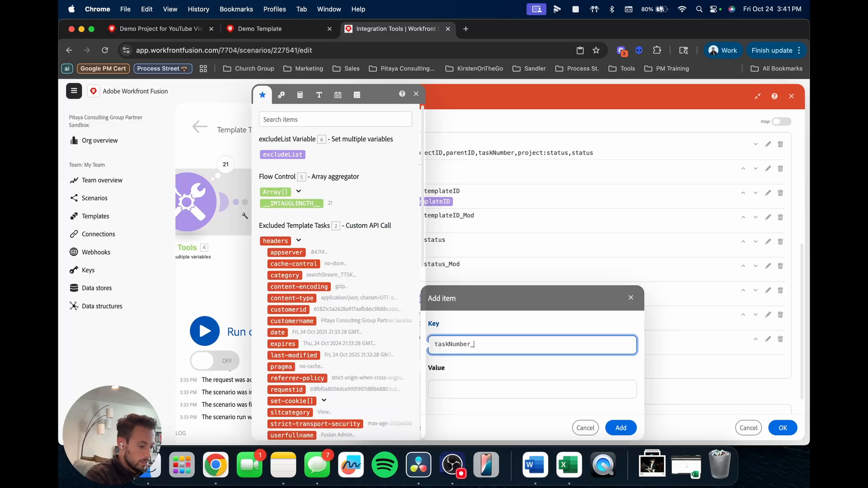
type("_Mod")
key("Tab")
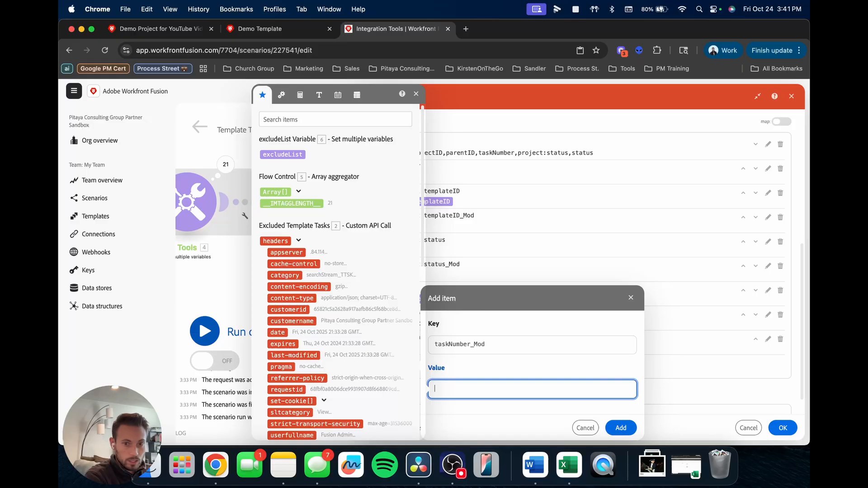
type("eq")
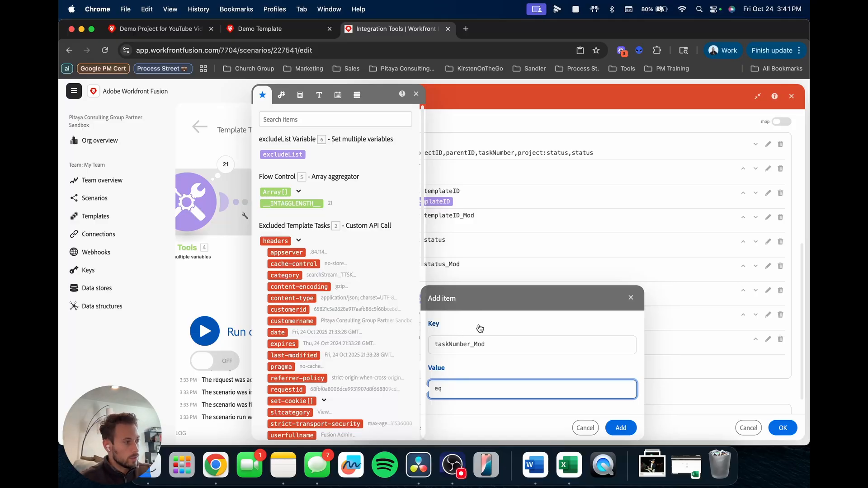
left_click(621, 428)
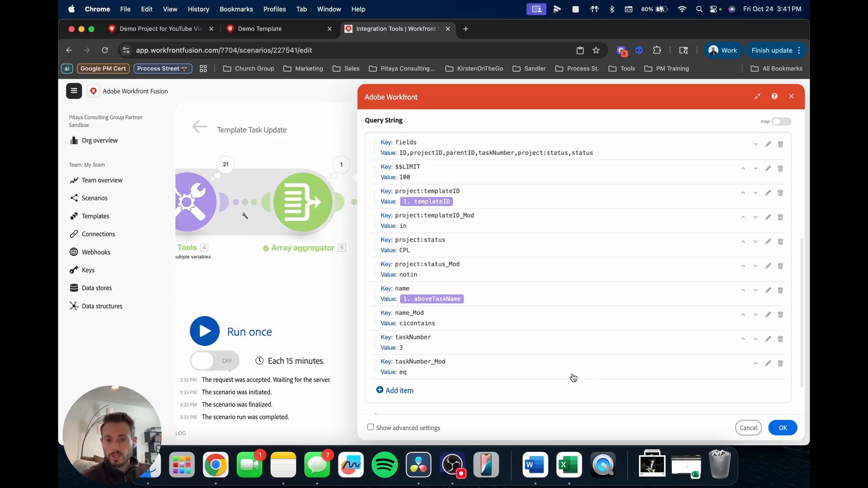
Step: Review the Custom API Call module's query string parameters and accept its settings
scroll(574, 378, "down", 3)
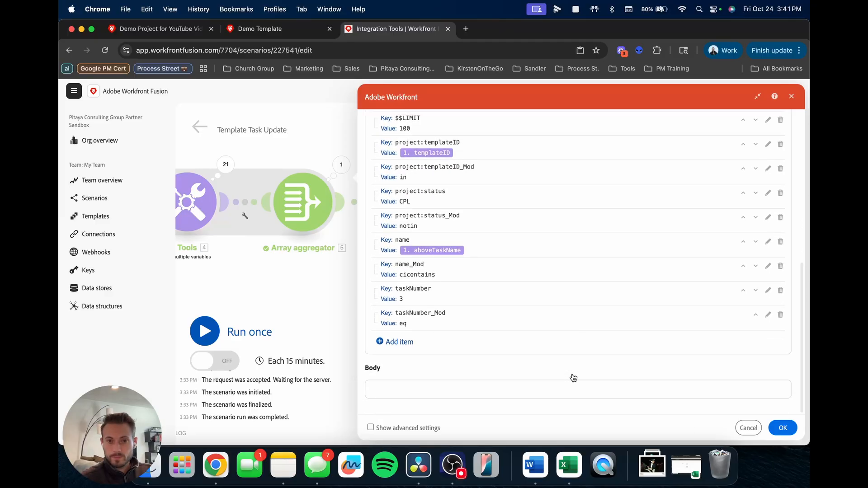
scroll(560, 370, "up", 5)
scroll(559, 369, "down", 3)
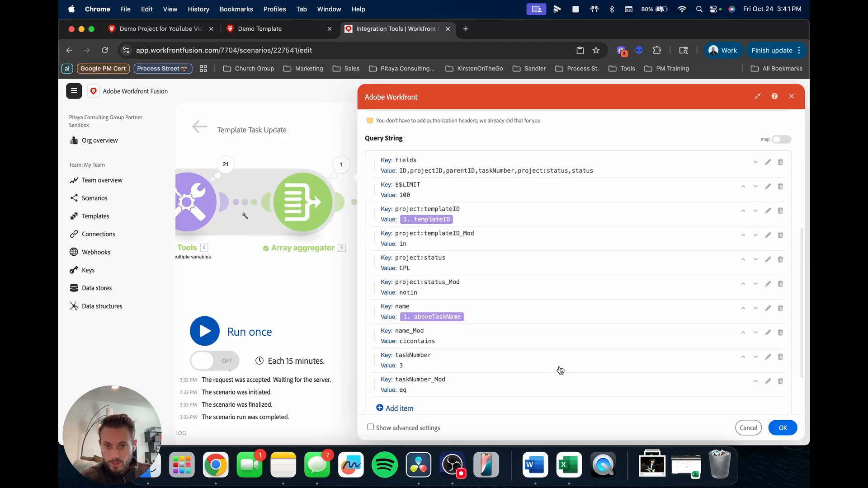
scroll(561, 371, "down", 2)
left_click(784, 428)
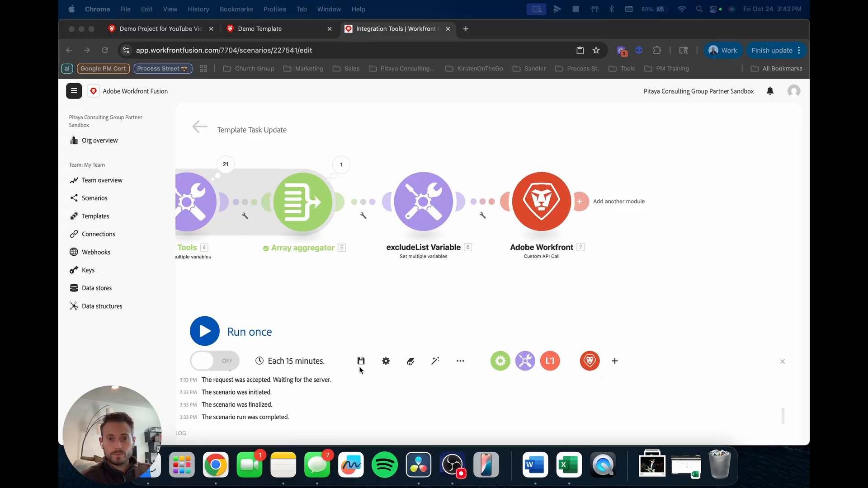
Step: Rename the final Adobe Workfront module "Get Projects to Change" and save the scenario
right_click(545, 204)
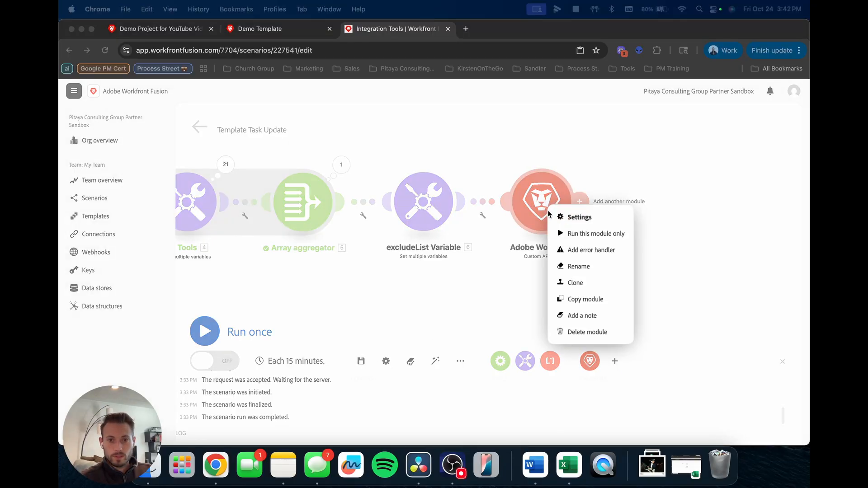
left_click(585, 268)
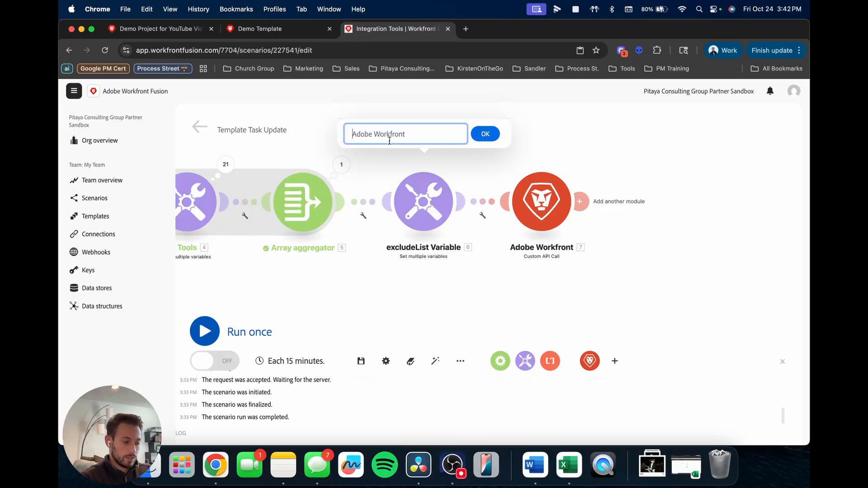
type("Get PRoje")
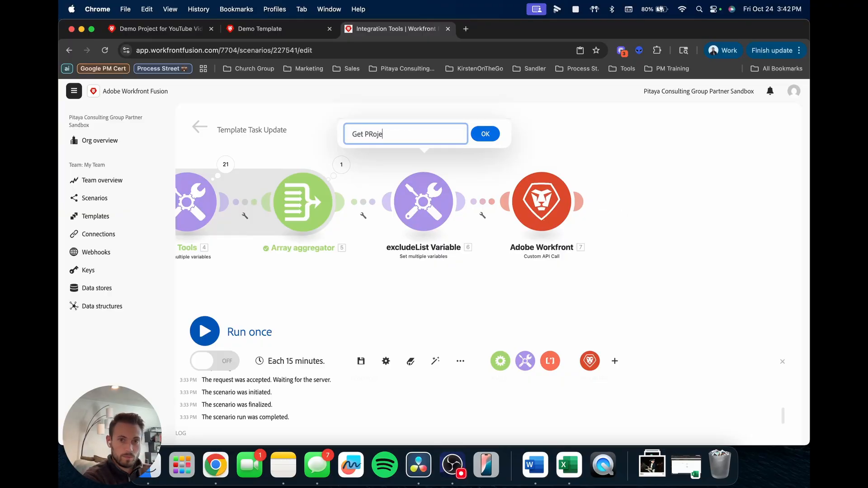
key("BackSpace")
key("BackSpace")
key("BackSpace")
key("BackSpace")
type("rojec")
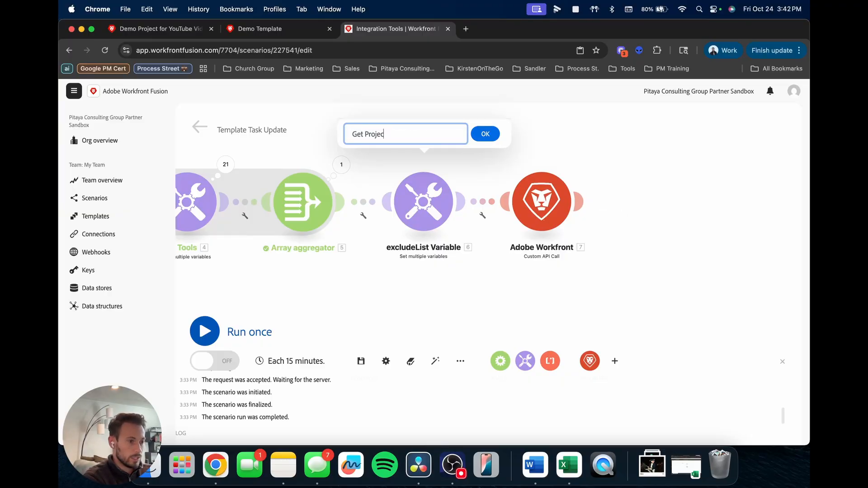
type("ts to Change")
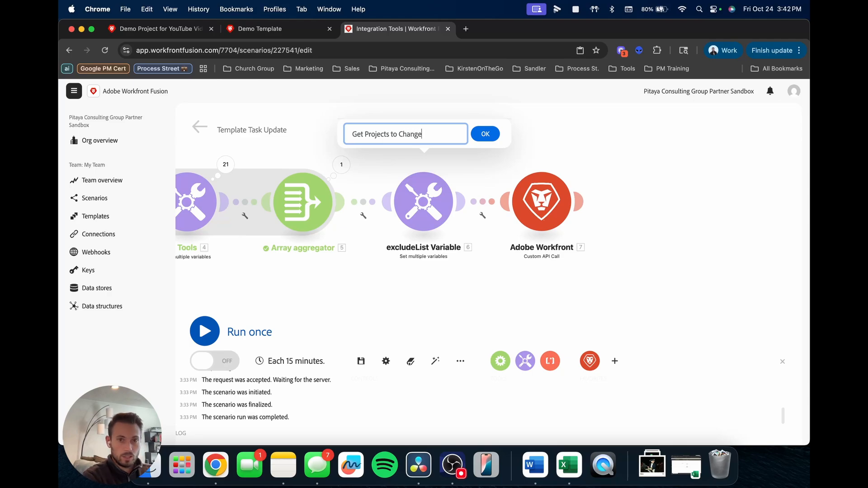
left_click(492, 135)
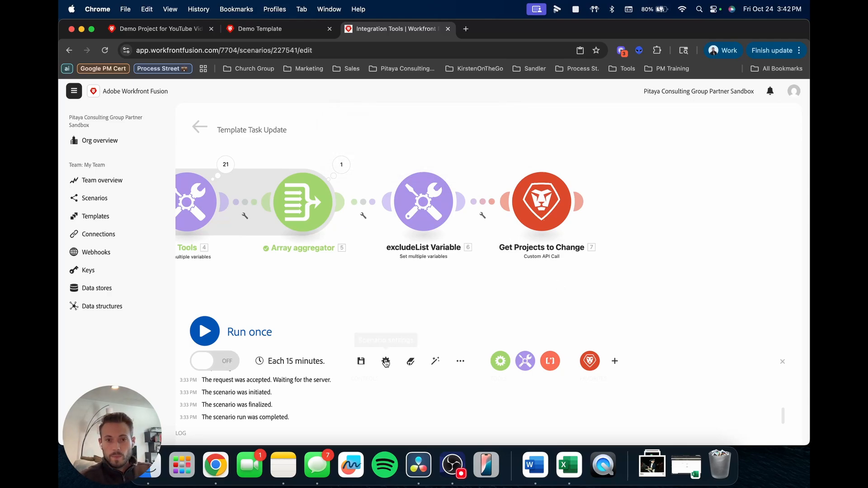
left_click(361, 362)
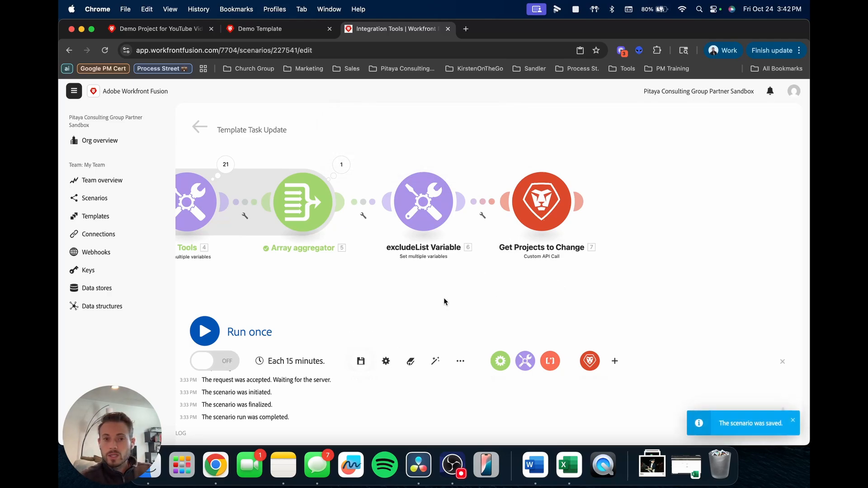
Step: Run the scenario once and expand the Get Projects to Change output down to the first task in its body data
left_click(246, 330)
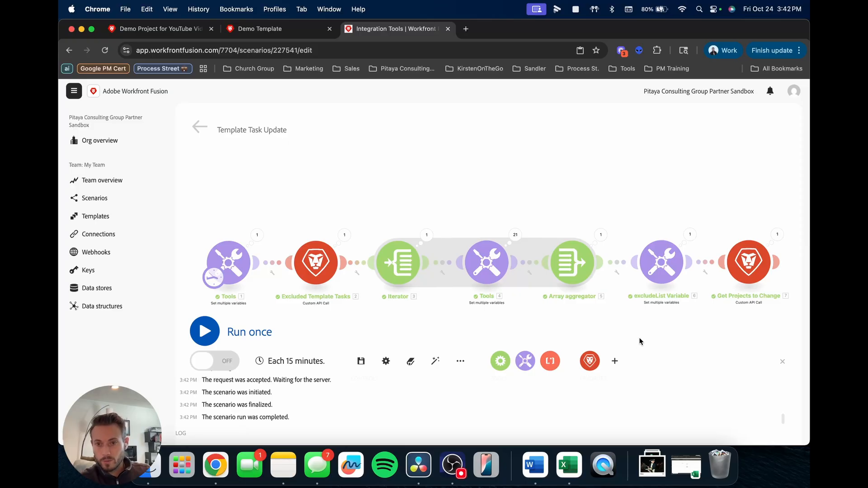
scroll(596, 281, "up", 5)
left_click(586, 212)
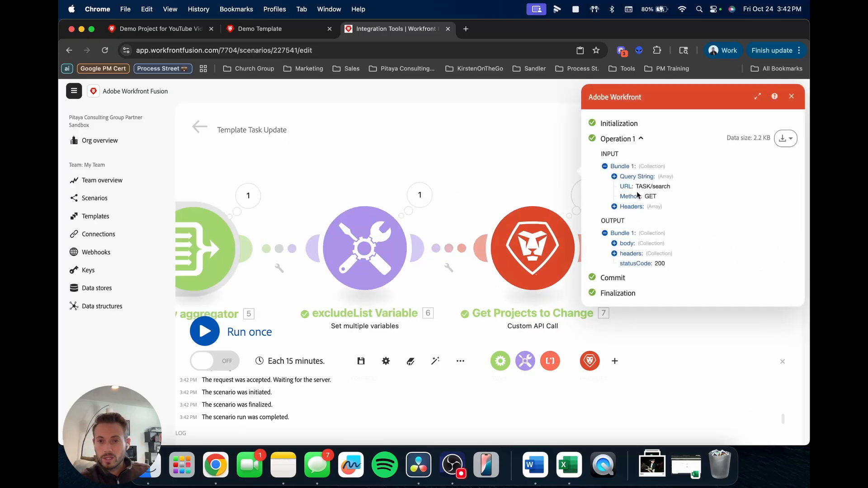
left_click(614, 244)
left_click(624, 253)
left_click(634, 264)
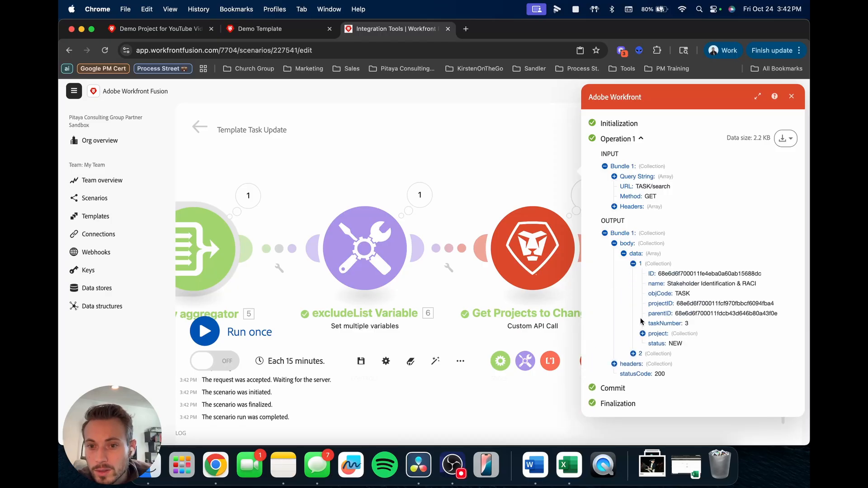
Step: Expand the second task in the output data and the project collections of both tasks
left_click(634, 354)
scroll(680, 300, "down", 1)
scroll(680, 300, "down", 2)
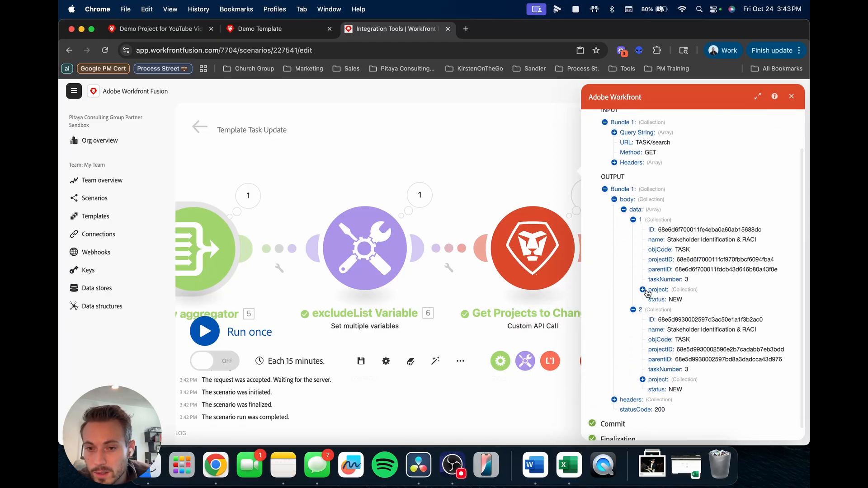
left_click(644, 290)
scroll(653, 344, "down", 3)
left_click(651, 369)
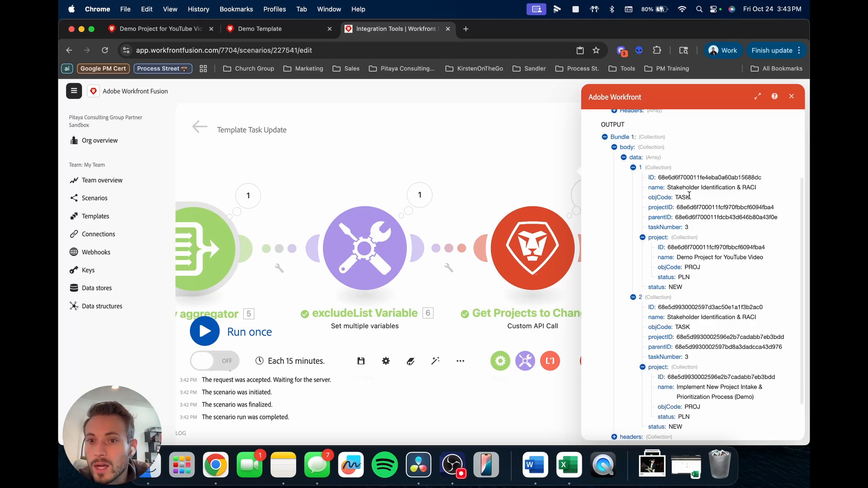
Step: Examine the project names and task names of both output records
scroll(687, 285, "down", 1)
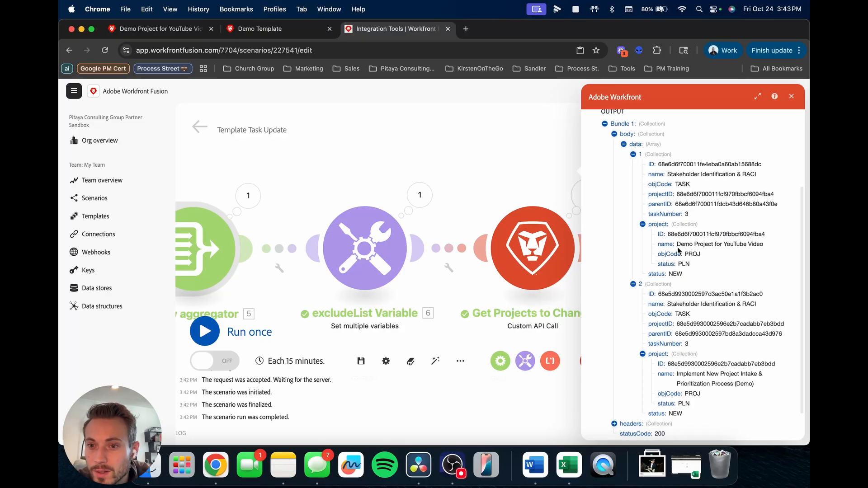
left_click_drag(678, 244, 765, 245)
scroll(724, 305, "down", 1)
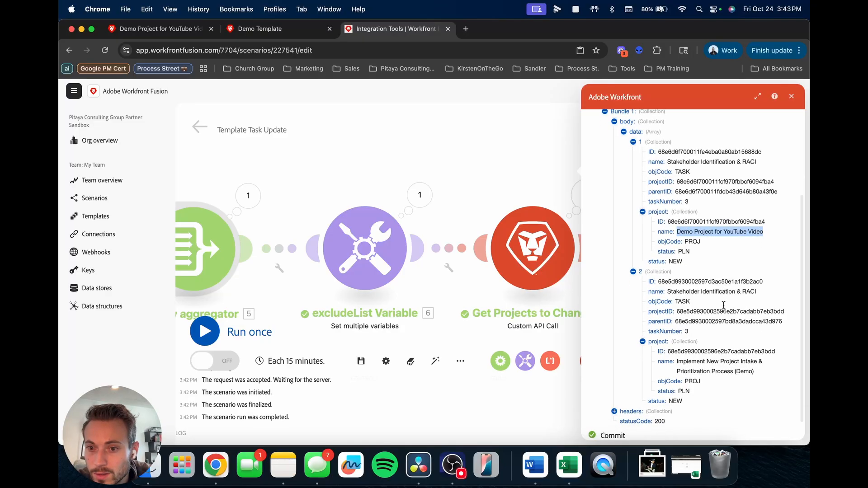
left_click_drag(677, 362, 763, 372)
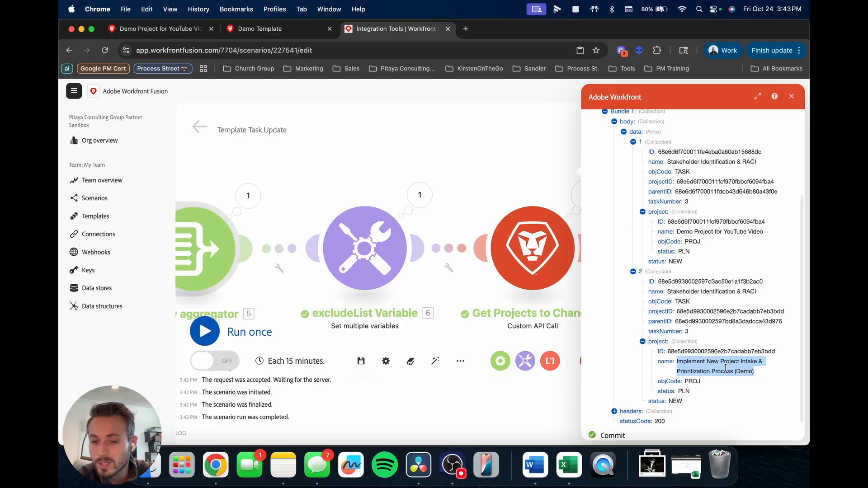
scroll(708, 371, "up", 1)
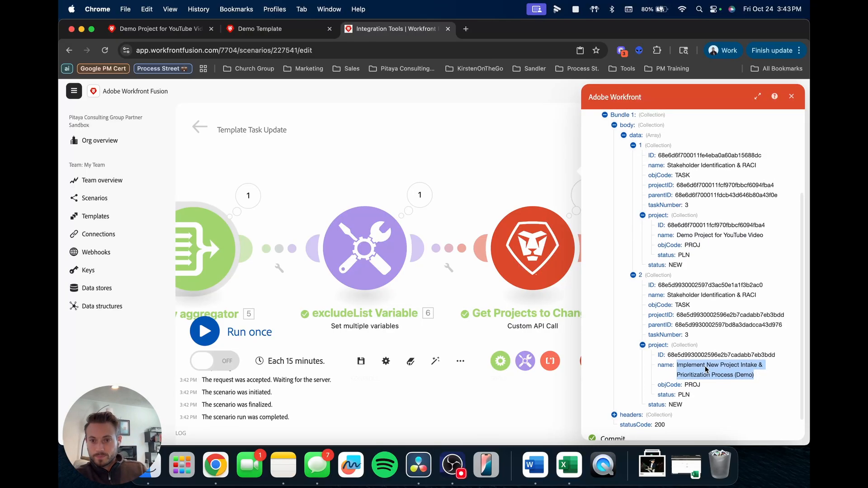
left_click_drag(668, 299, 761, 300)
scroll(750, 327, "up", 5)
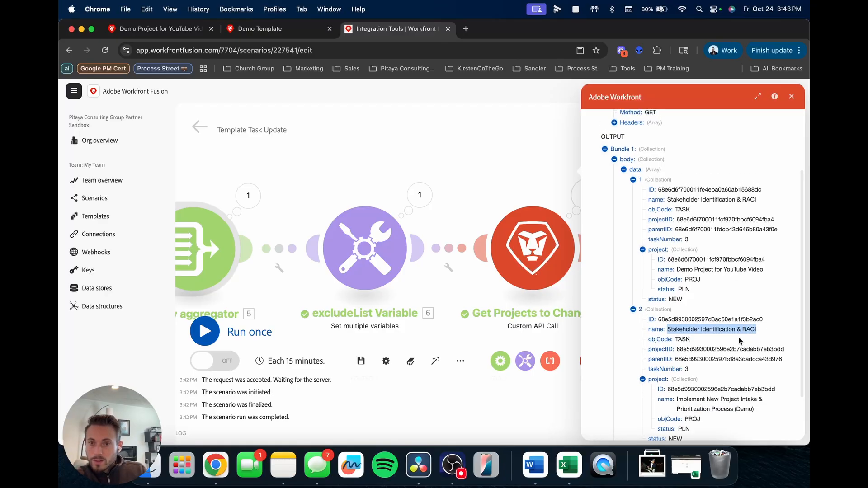
left_click_drag(667, 261, 771, 261)
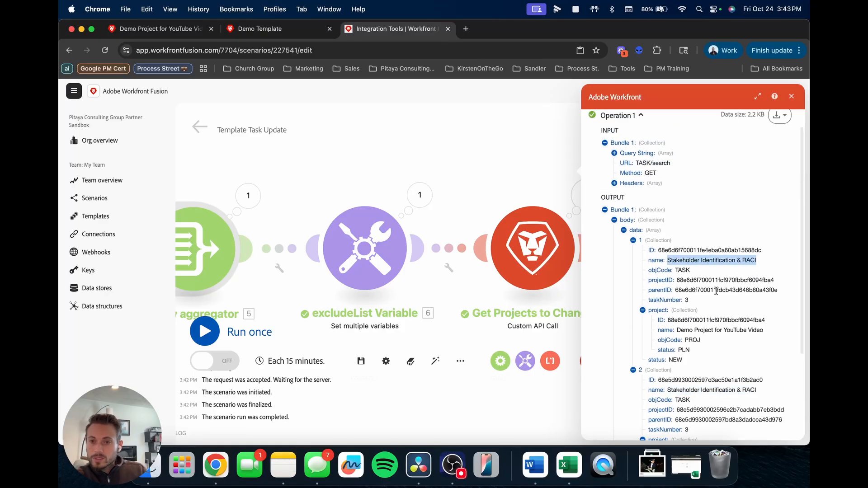
scroll(716, 292, "up", 1)
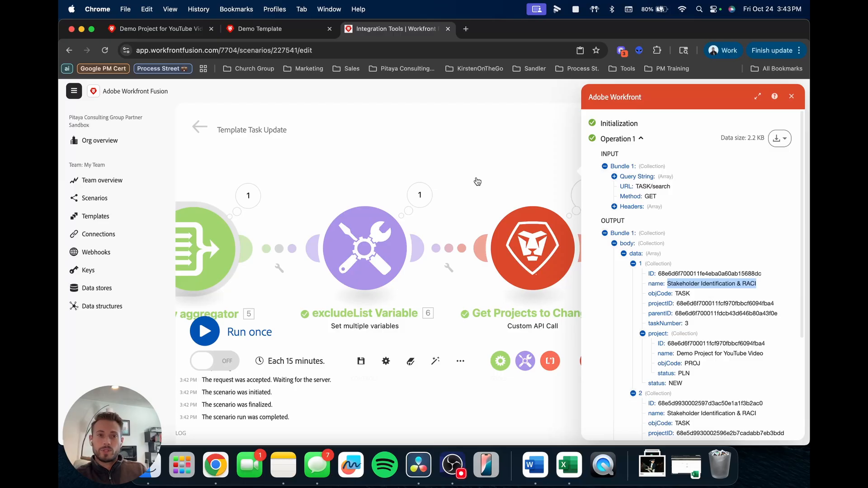
Step: Compare the output's task numbers with the task list of Demo Project for YouTube Video, and close the module output
left_click(169, 33)
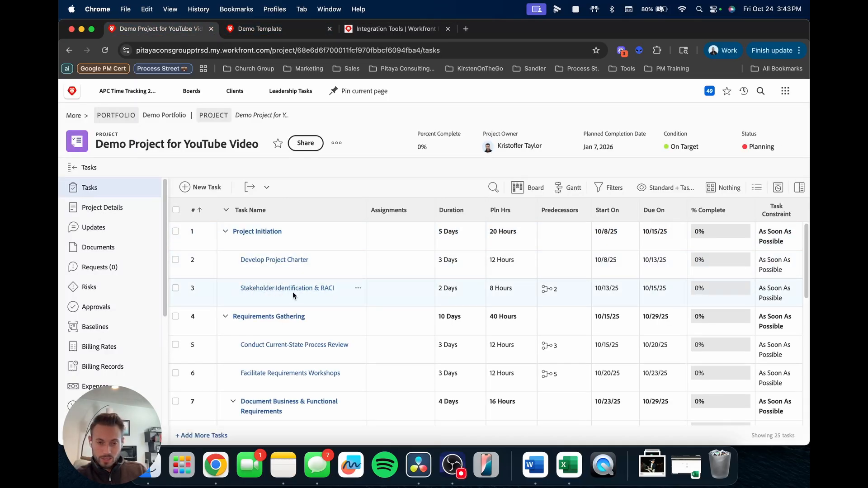
left_click(375, 30)
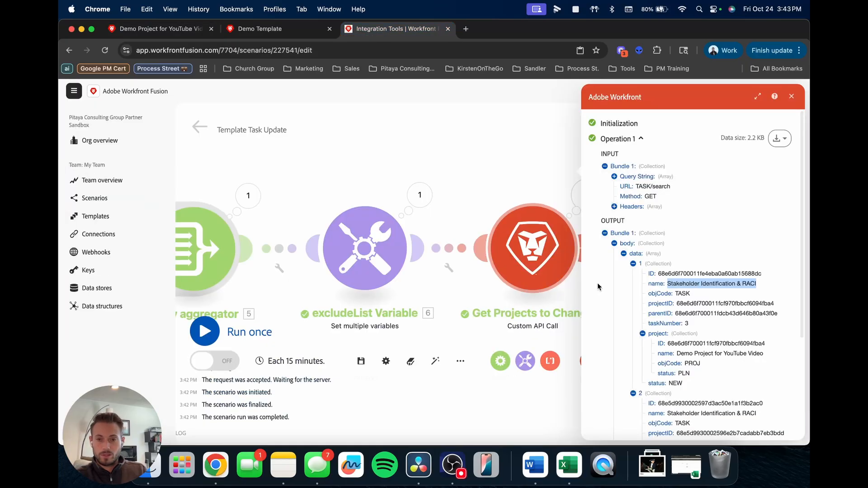
double_click(687, 323)
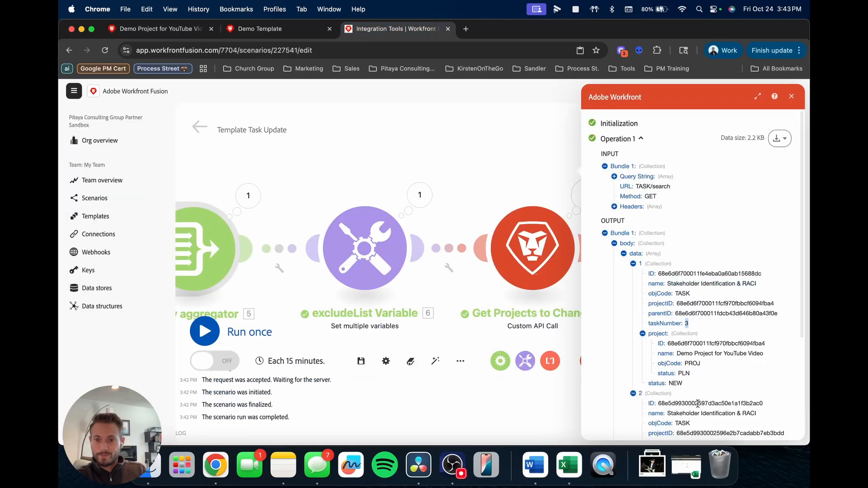
scroll(697, 384, "down", 2)
double_click(686, 407)
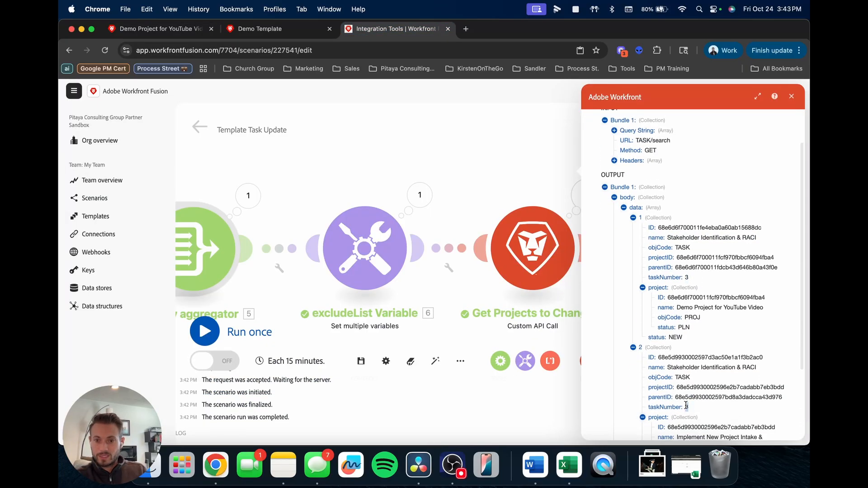
scroll(719, 355, "down", 4)
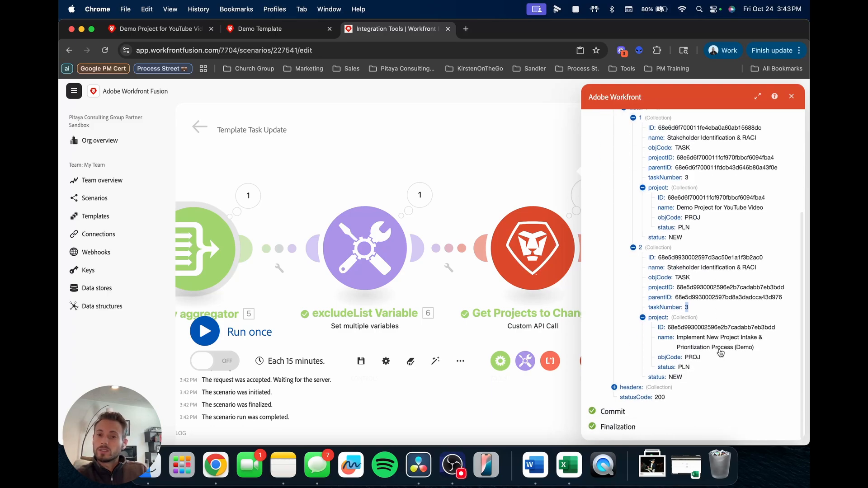
scroll(720, 349, "up", 10)
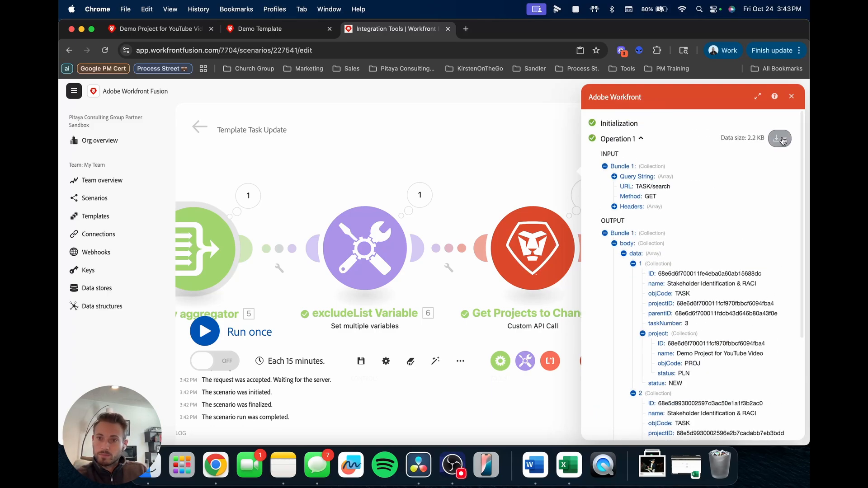
left_click(792, 96)
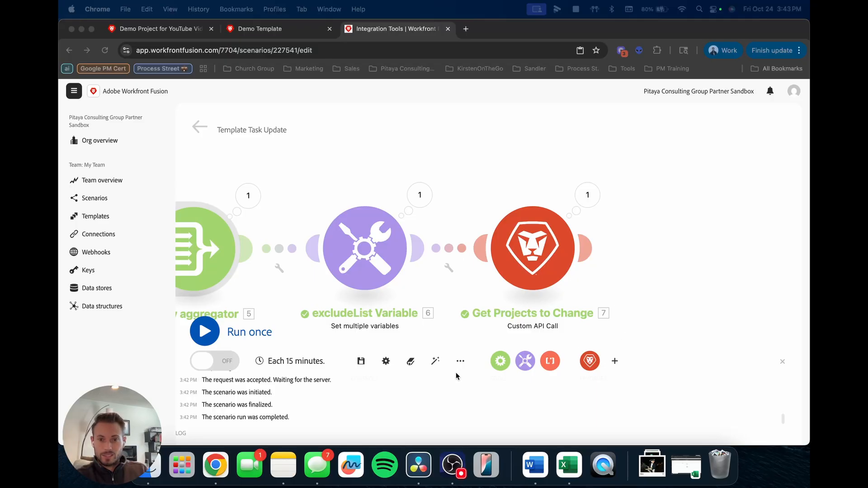
Step: Add an Iterator module and connect it after Get Projects to Change
left_click(499, 364)
left_click(545, 157)
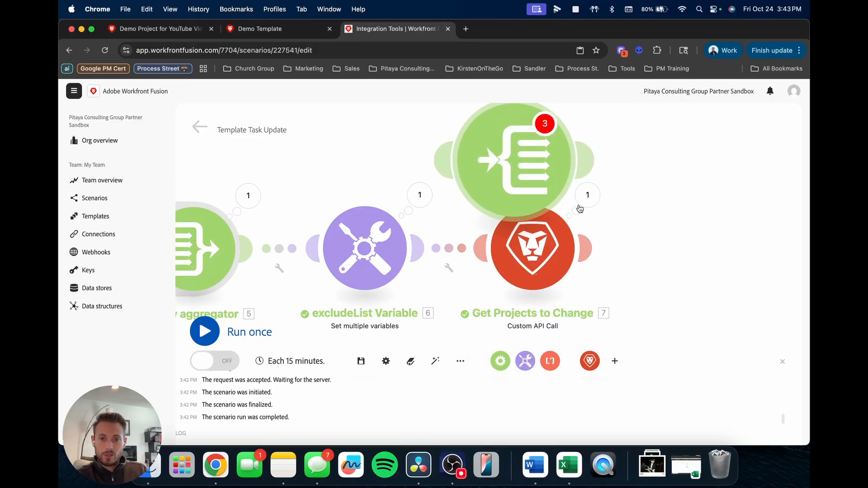
left_click_drag(667, 264, 689, 268)
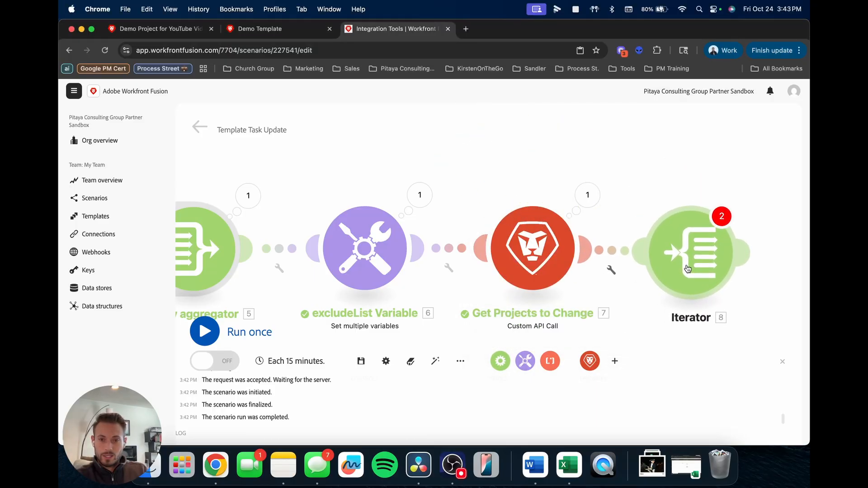
Step: Set the Iterator's array to the body data[] array from Get Projects to Change and confirm its settings
left_click(689, 267)
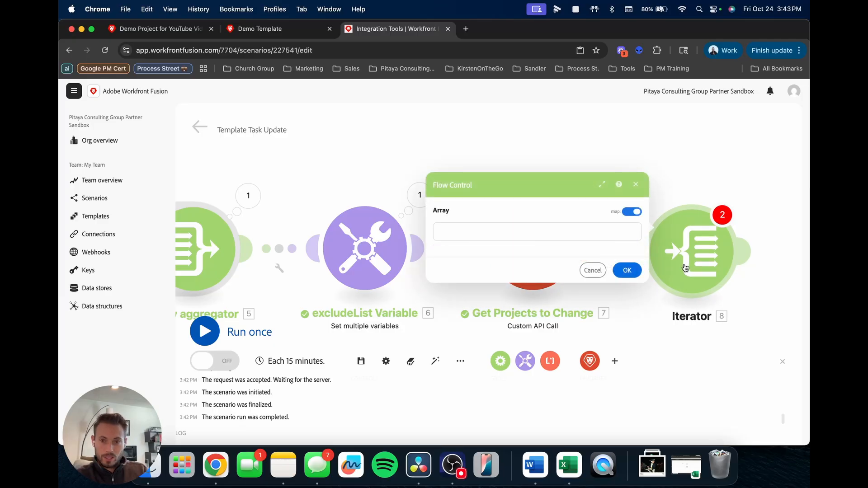
left_click(443, 228)
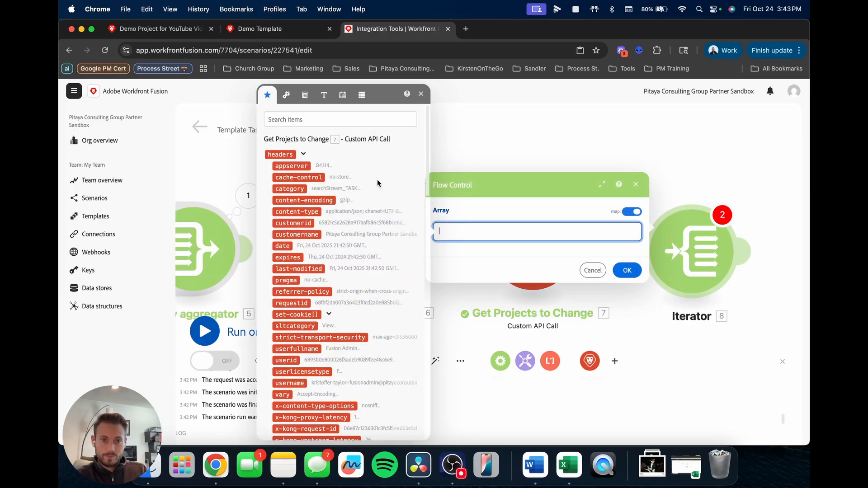
scroll(329, 236, "down", 10)
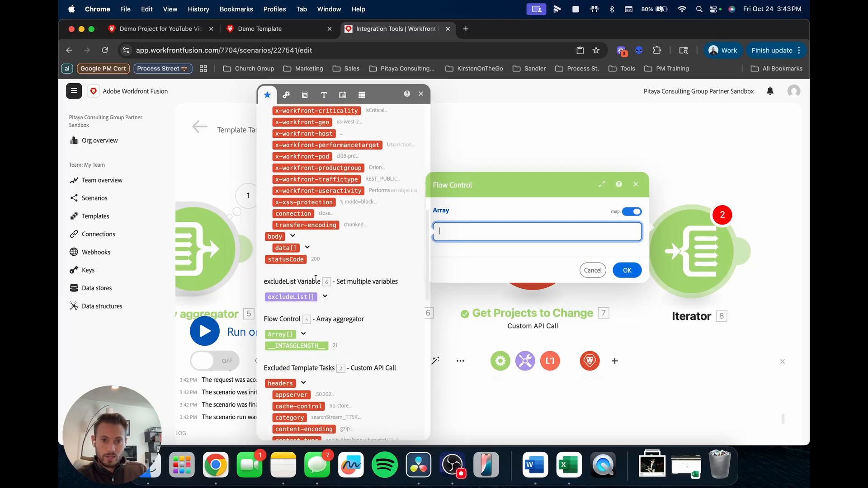
left_click(290, 248)
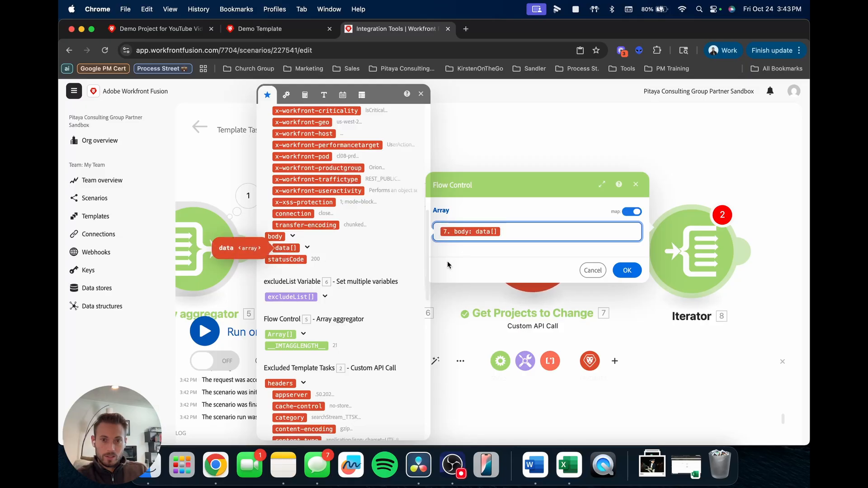
left_click(629, 270)
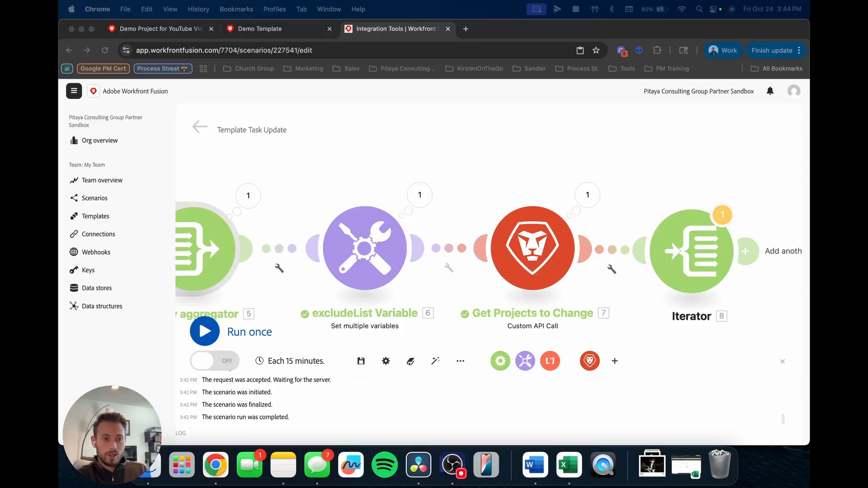
Step: Add an Adobe Workfront Misc Action module after the Iterator
scroll(682, 340, "down", 1)
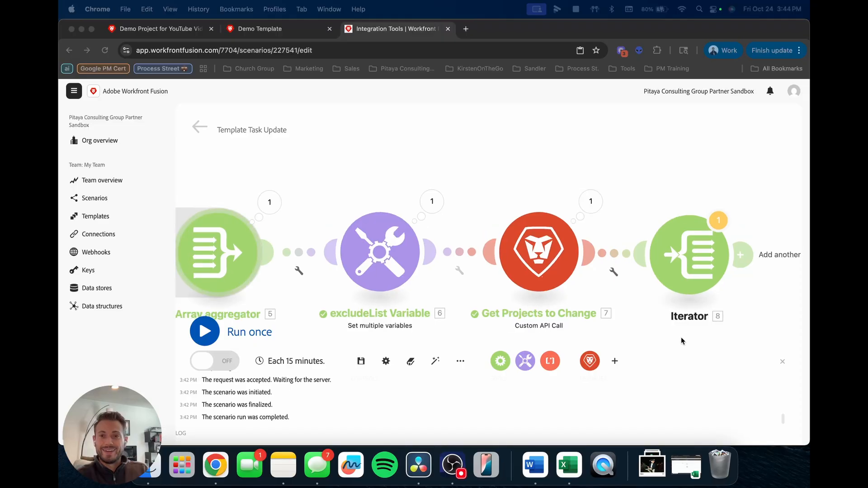
left_click(683, 340)
left_click_drag(724, 329, 418, 299)
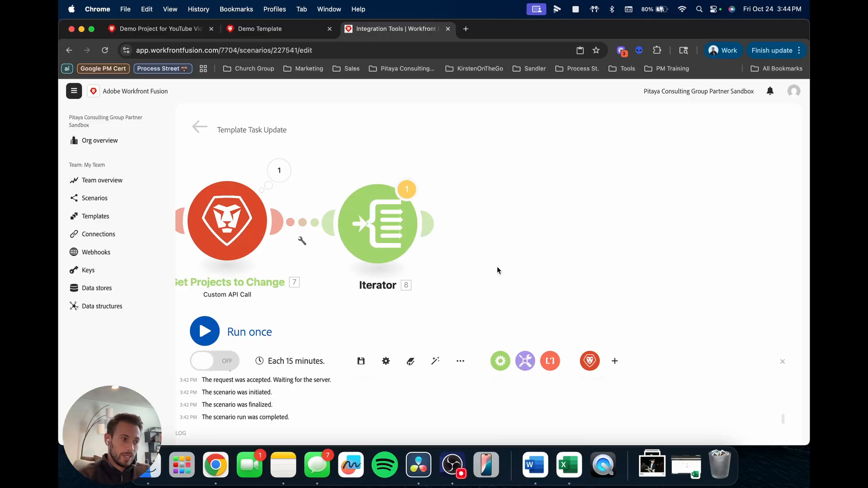
left_click(587, 365)
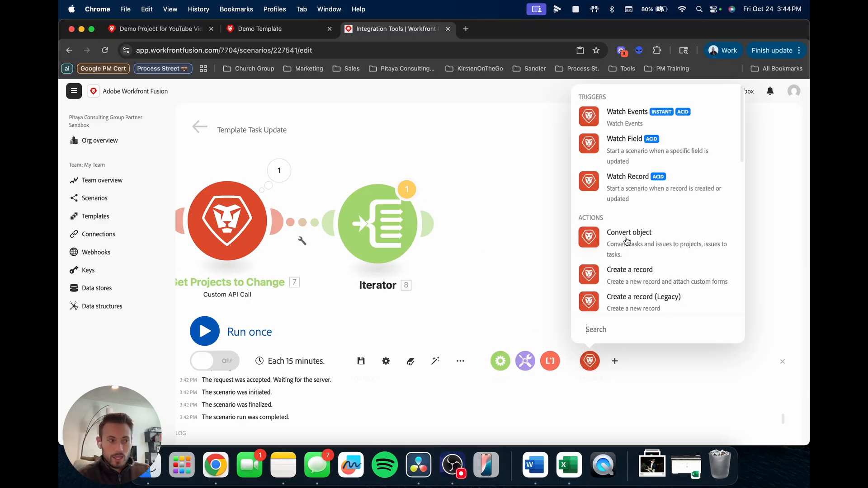
scroll(607, 235, "down", 8)
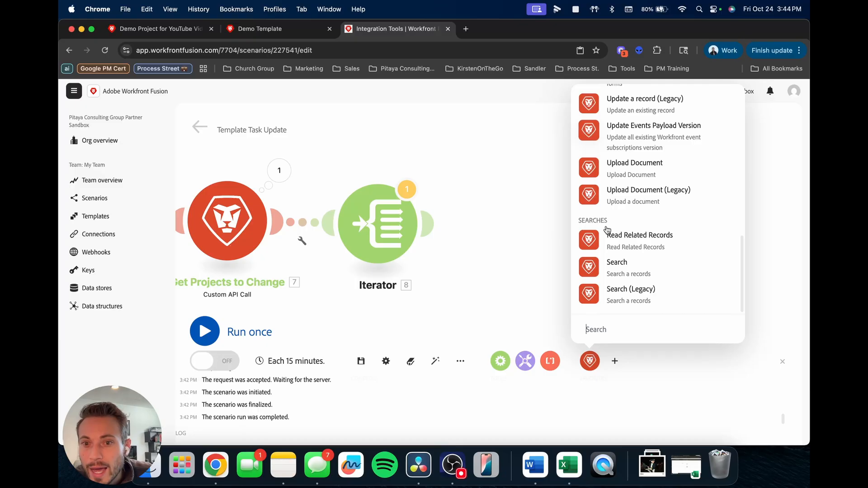
scroll(650, 265, "up", 1)
scroll(650, 265, "up", 5)
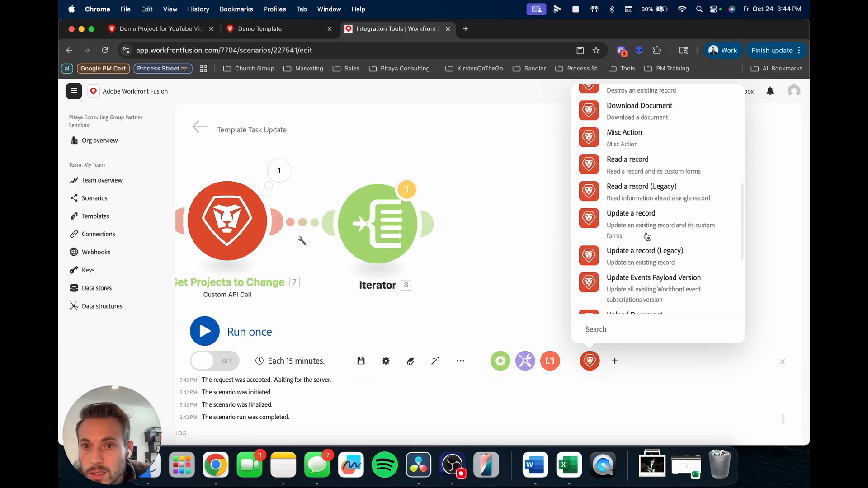
left_click(630, 138)
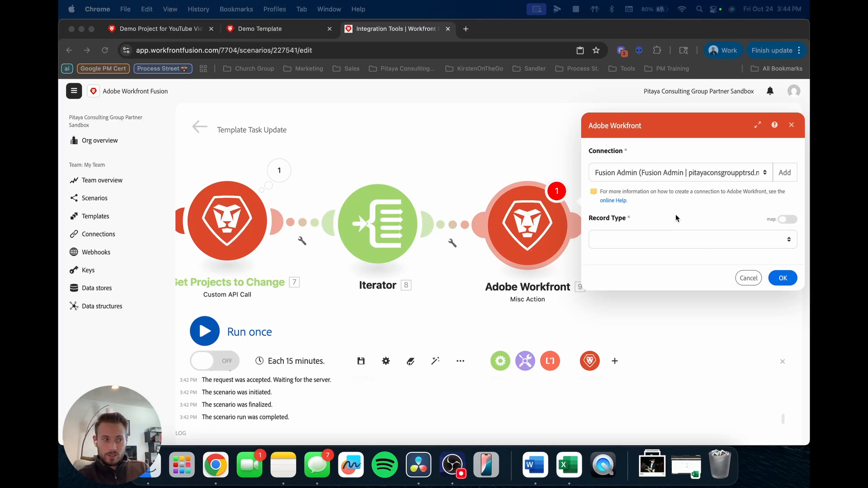
Step: Set the Misc Action module's record type to Project and action to attachTemplate, and consult Demo Template's task list
left_click(627, 241)
left_click(617, 241)
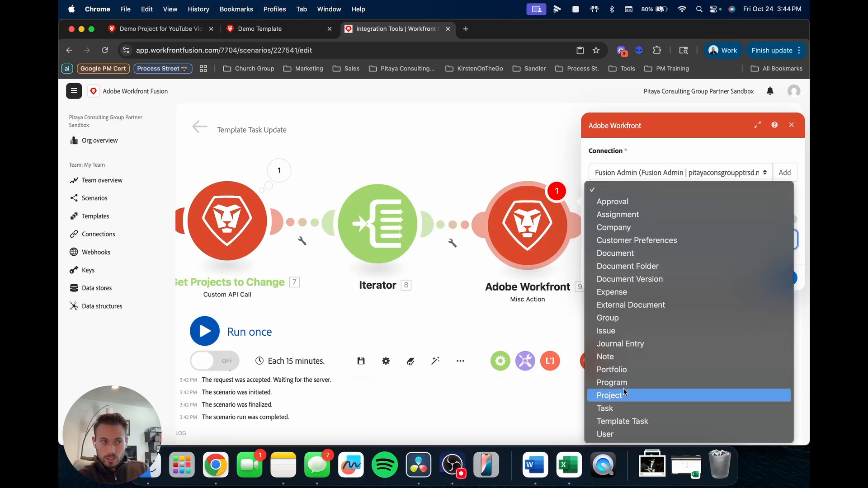
left_click(623, 395)
left_click(623, 265)
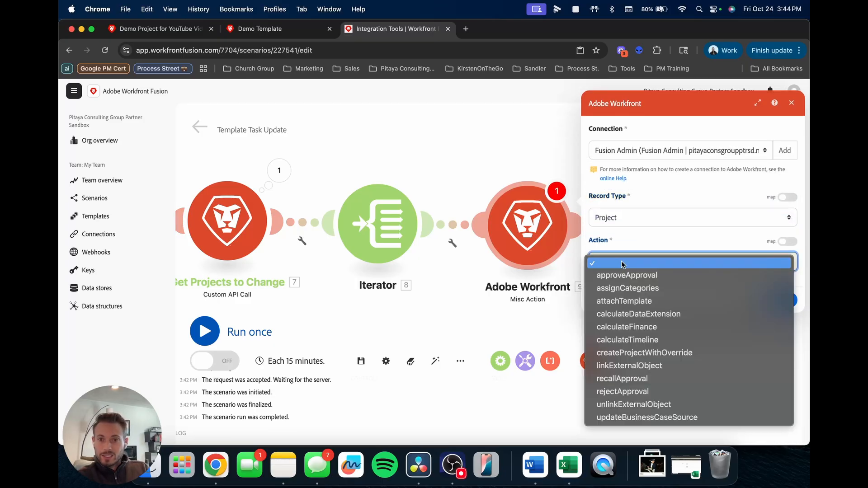
left_click(633, 302)
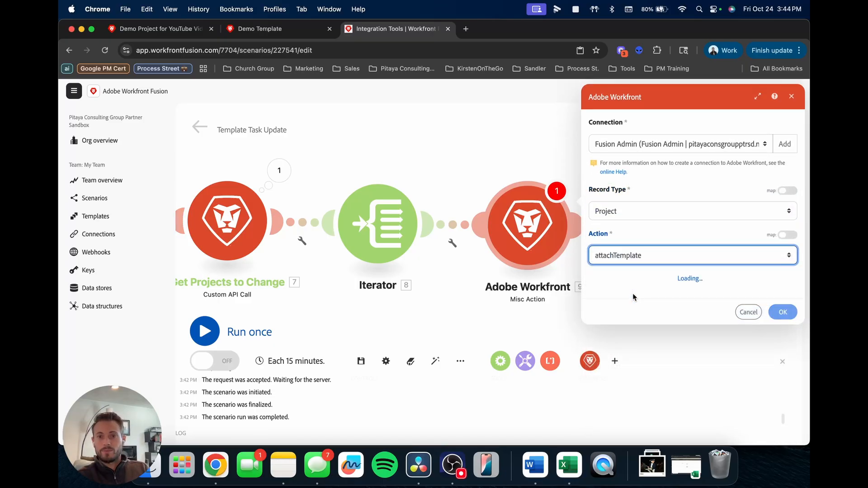
left_click(261, 28)
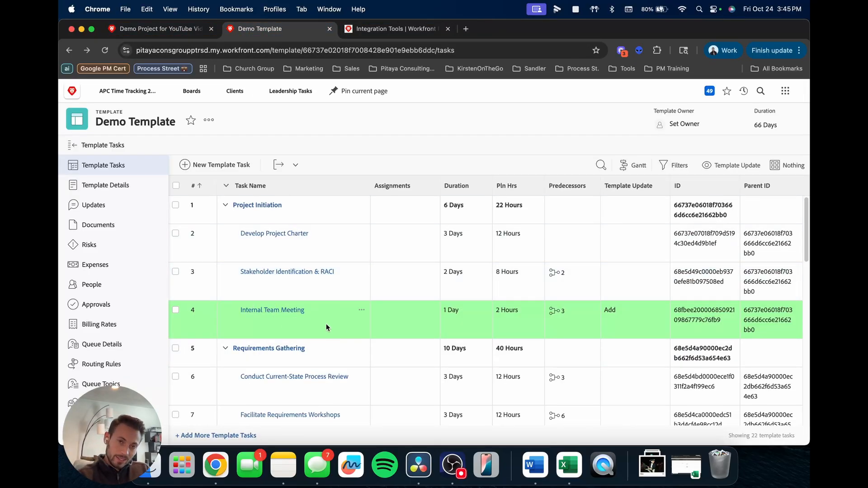
left_click(393, 29)
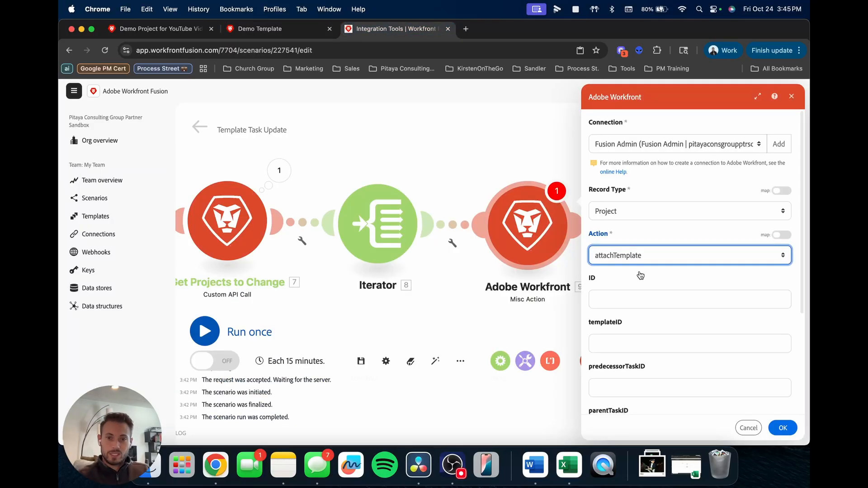
Step: Map the attachTemplate ID to the Iterator's project ID and templateID to the templateID variable from the first Tools module
scroll(583, 300, "down", 1)
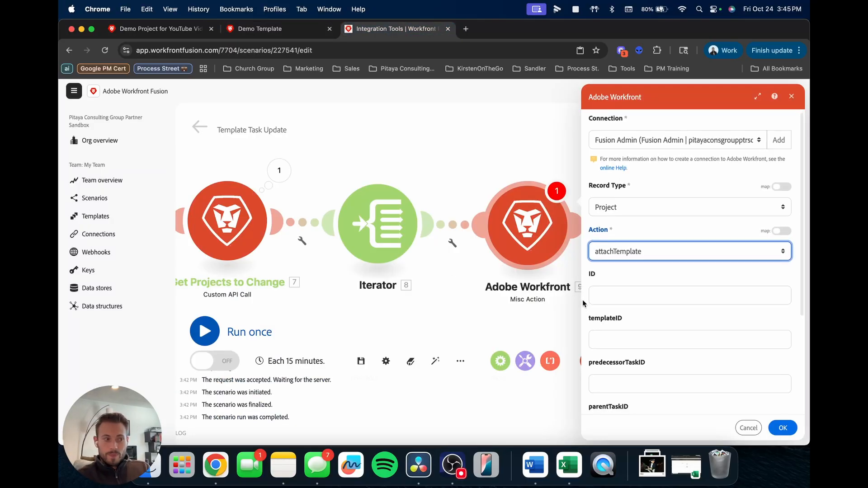
left_click(631, 292)
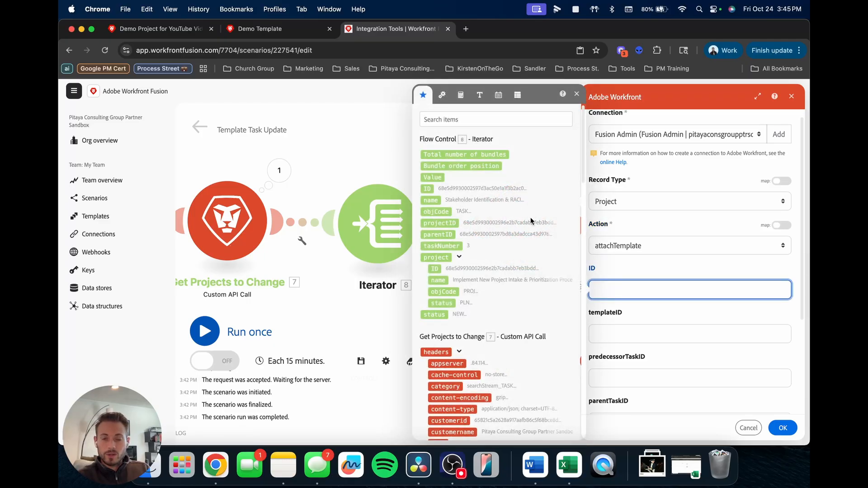
left_click_drag(435, 269, 631, 290)
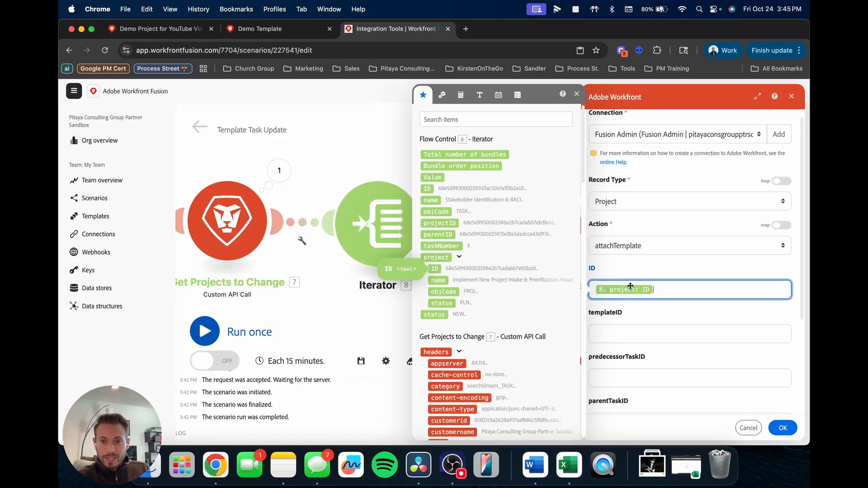
left_click(640, 335)
scroll(486, 335, "down", 10)
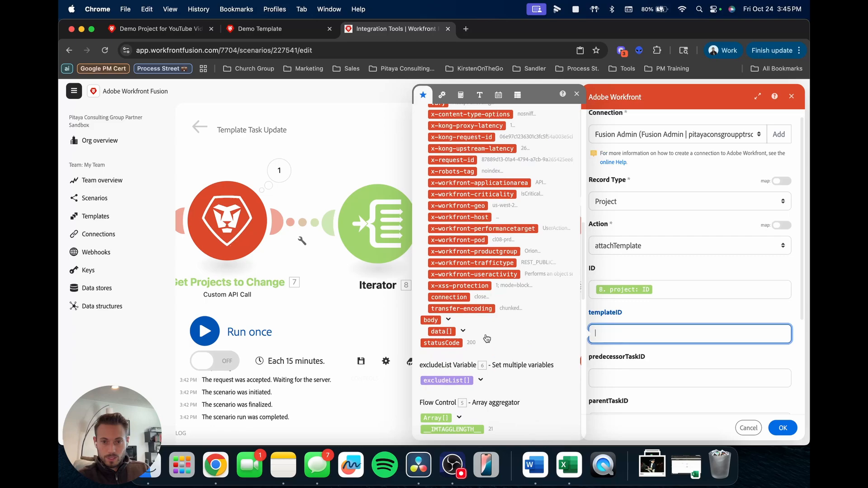
scroll(487, 357, "down", 10)
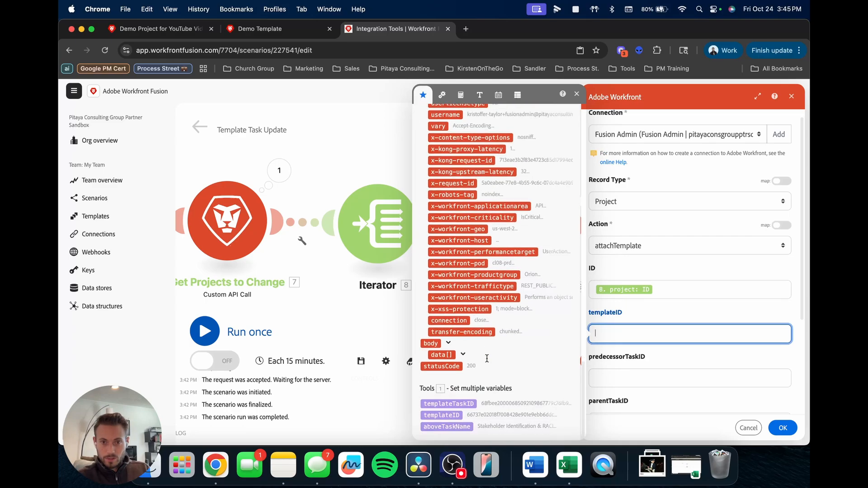
left_click(447, 414)
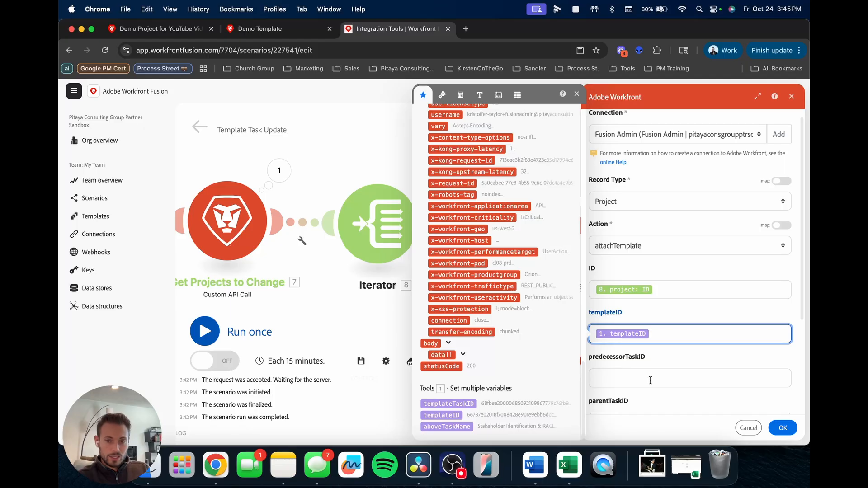
Step: Map parentTaskID to the Iterator's parentID, leaving predecessorTaskID empty
scroll(651, 381, "down", 3)
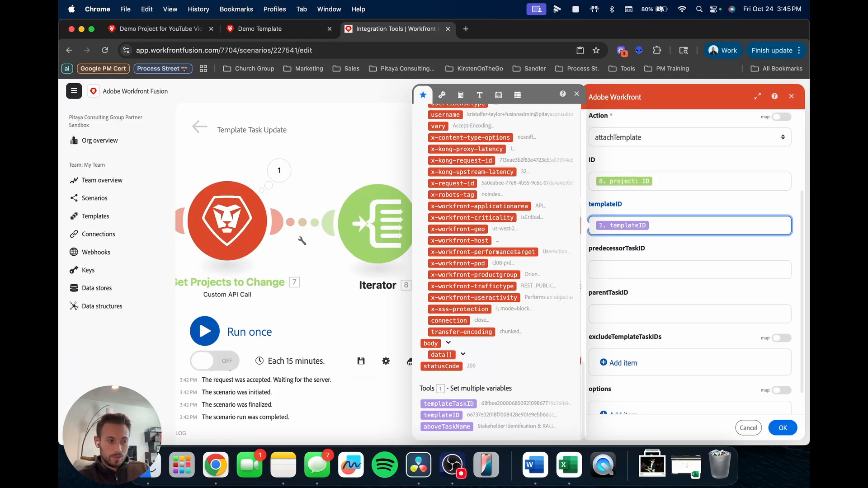
left_click(642, 315)
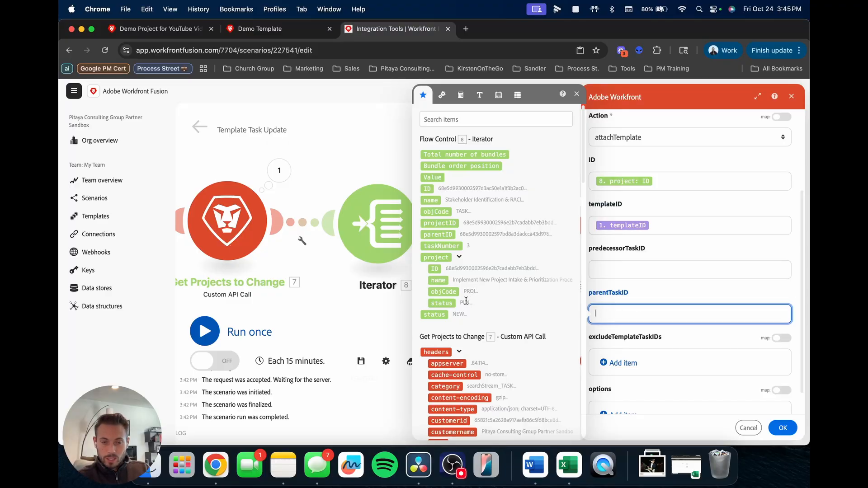
left_click(441, 235)
Step: Turn on mapping for excludeTemplateTaskIDs and map it to the excludeList[] variable
scroll(677, 333, "down", 1)
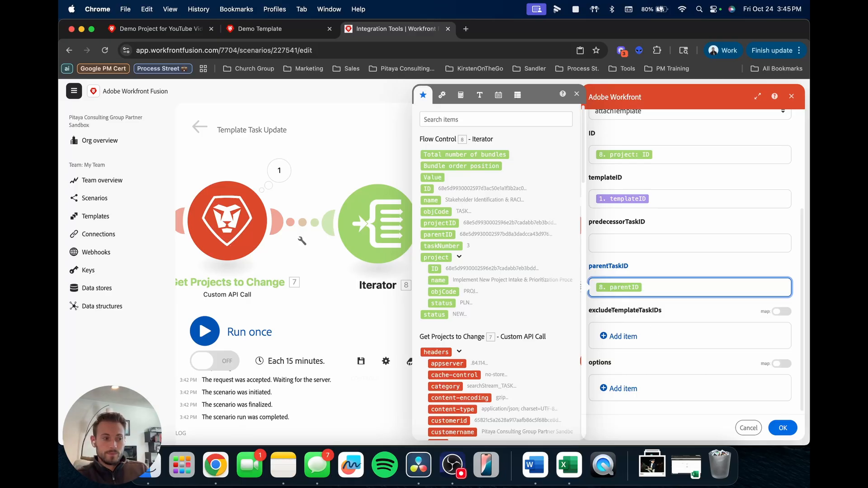
scroll(623, 382, "down", 1)
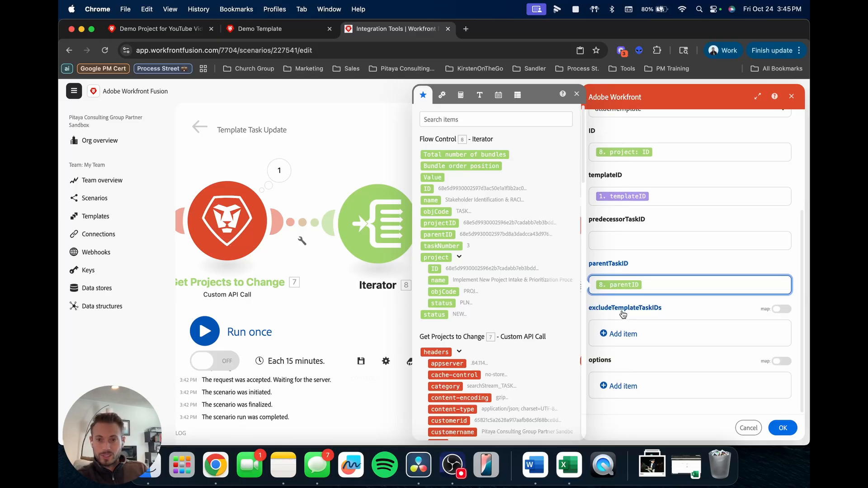
left_click(779, 310)
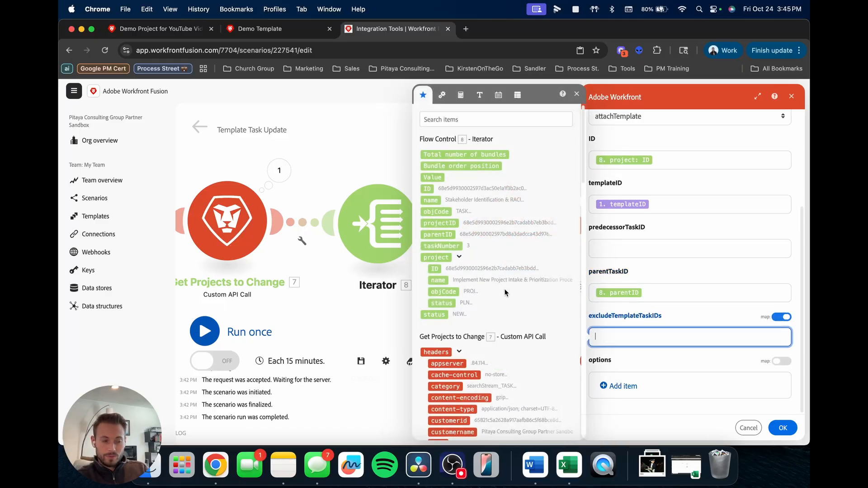
scroll(506, 292, "down", 3)
scroll(506, 293, "down", 10)
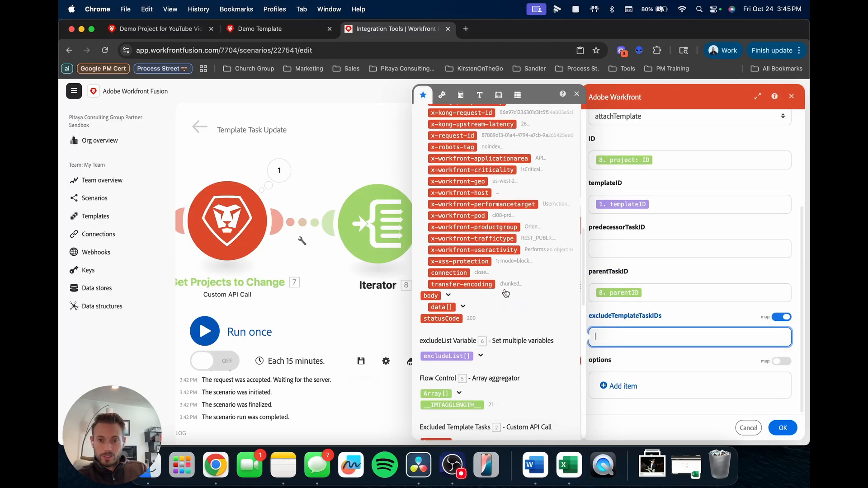
scroll(502, 297, "down", 2)
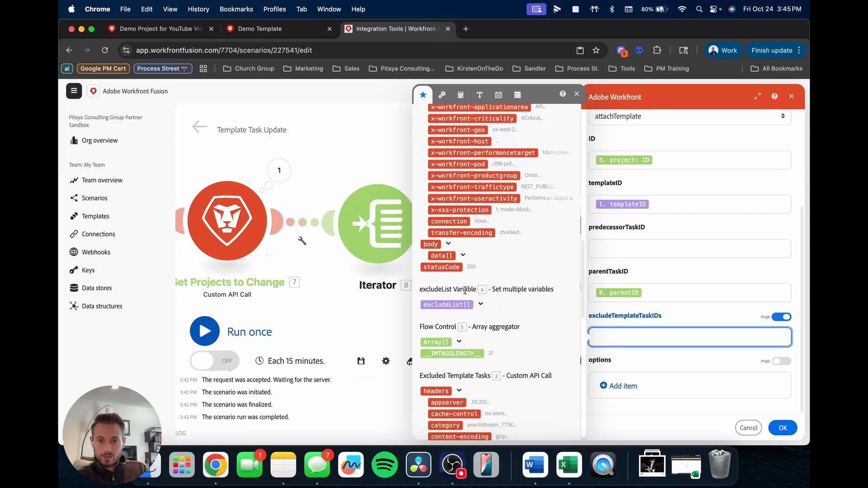
left_click(442, 305)
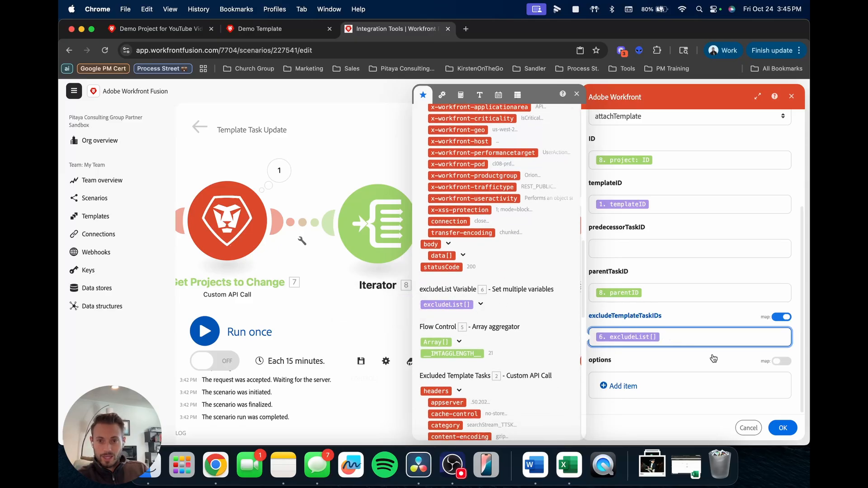
left_click(670, 362)
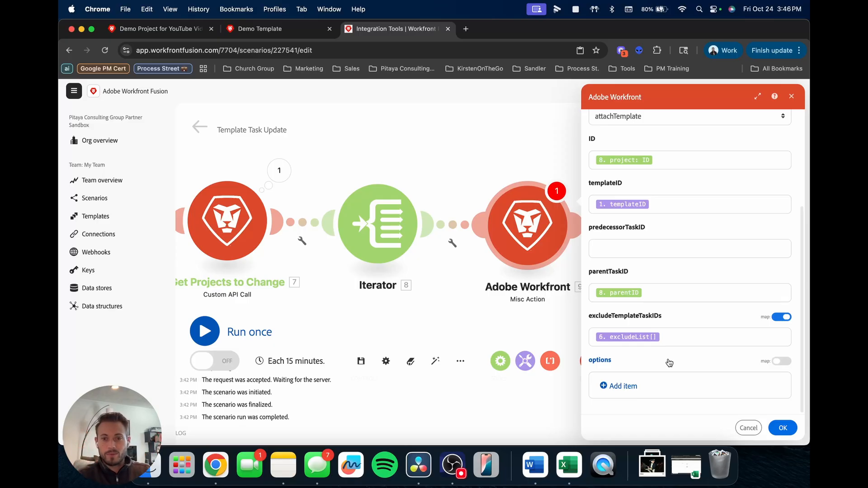
Step: Review the task list of Demo Template and confirm the Misc Action module's settings
left_click(256, 29)
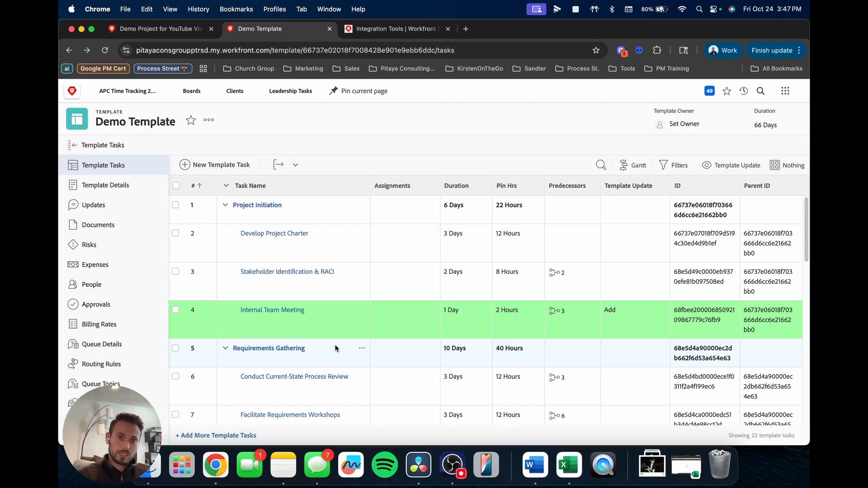
left_click(392, 28)
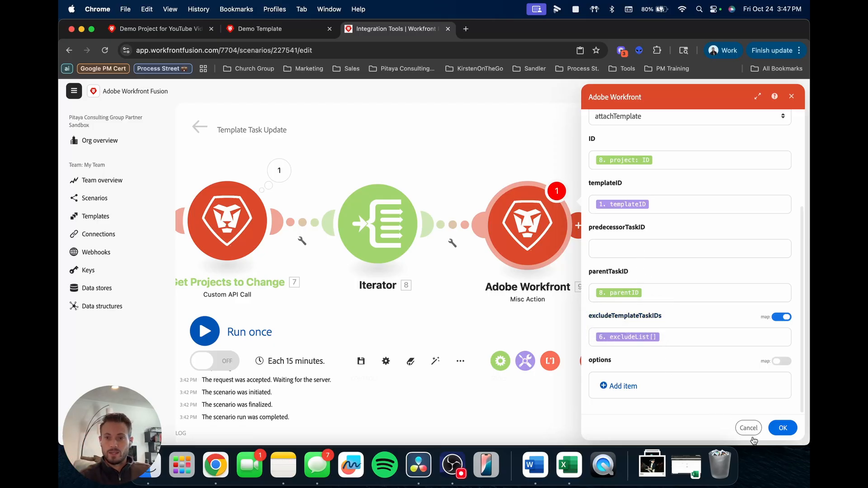
left_click(781, 430)
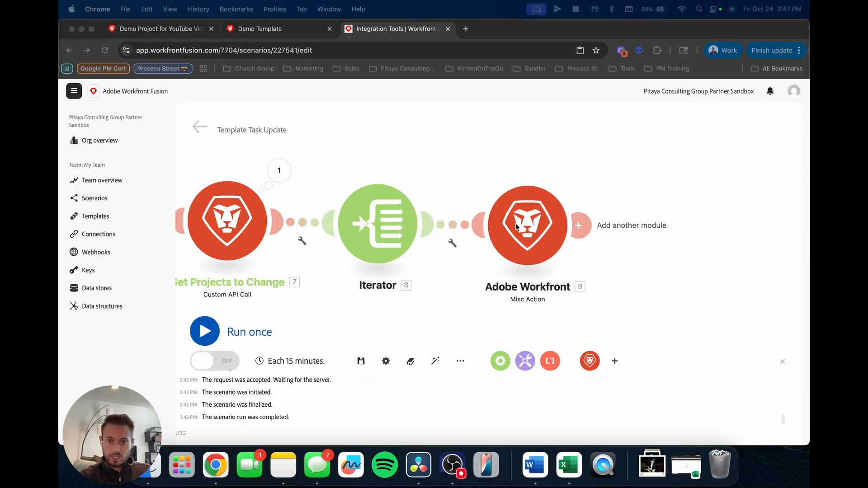
Step: Rename the Misc Action module at the end of the scenario as Add Template Task
right_click(527, 236)
left_click(554, 288)
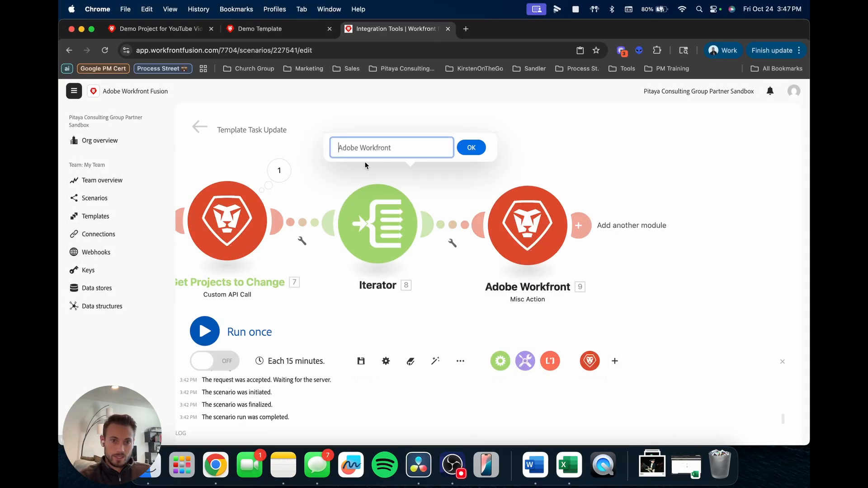
type("A")
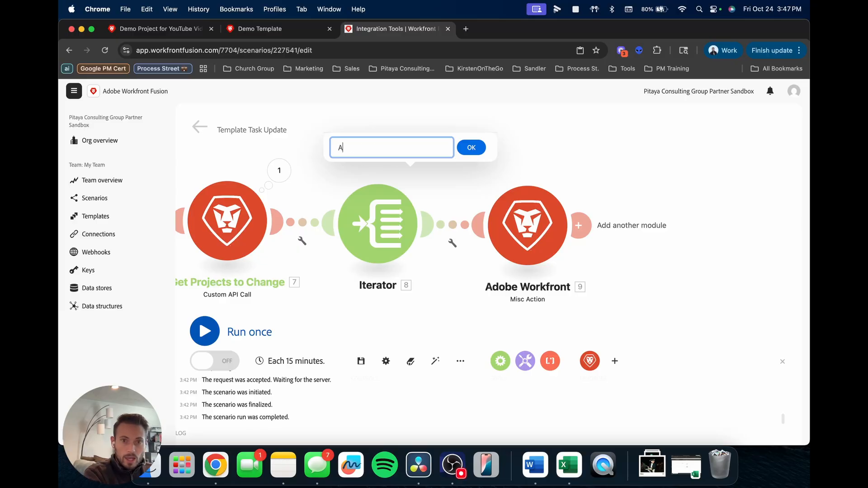
type("dd Template task")
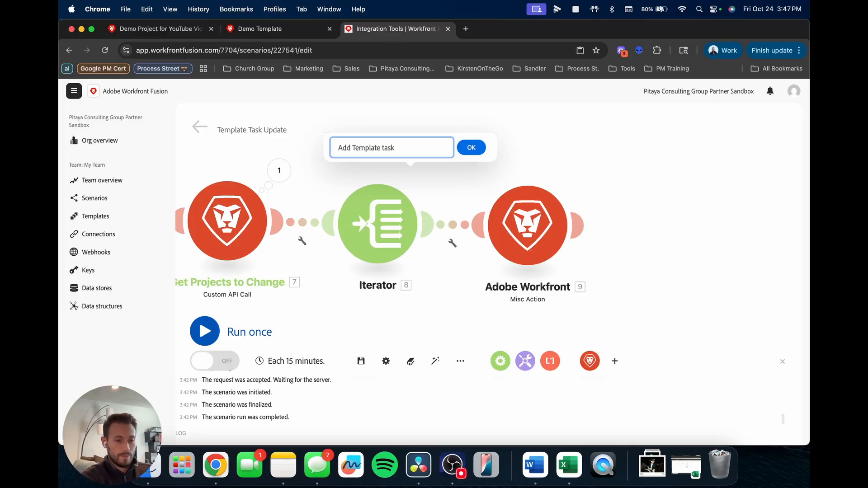
key("BackSpace")
key("BackSpace")
key("BackSpace")
key("BackSpace")
type("Task")
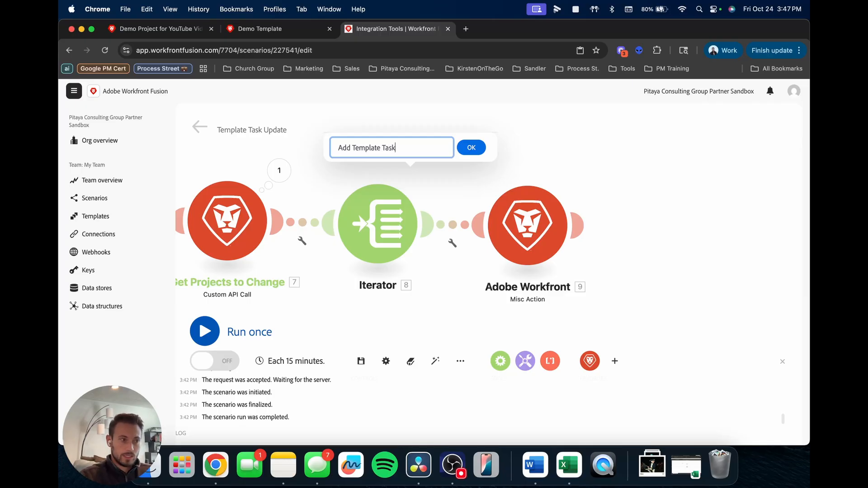
left_click(471, 148)
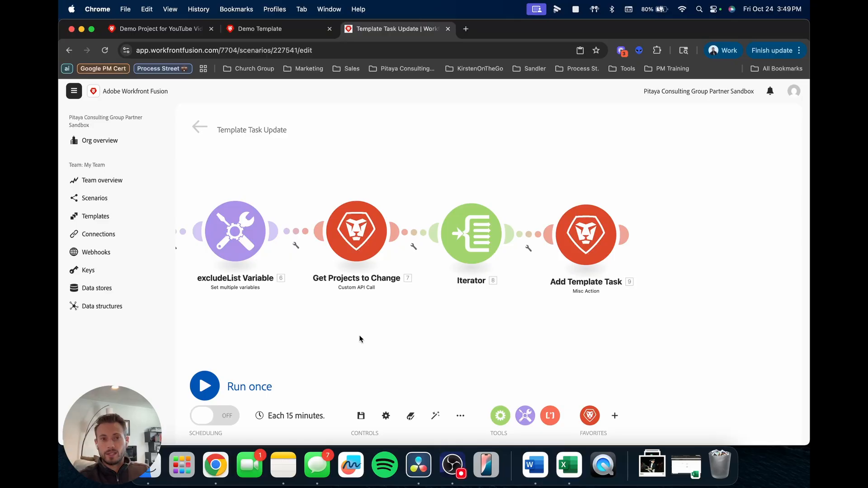
Step: Run the scenario once and check the execution through to the Add Template Task module
left_click(206, 385)
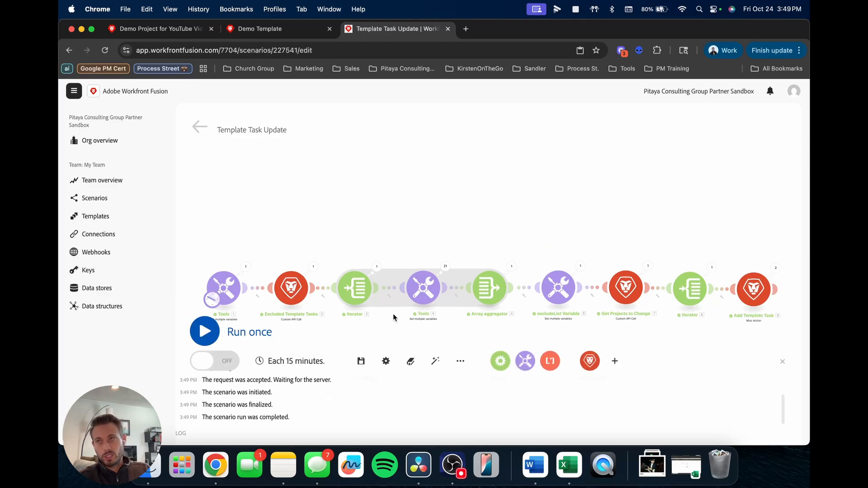
left_click_drag(787, 314, 642, 311)
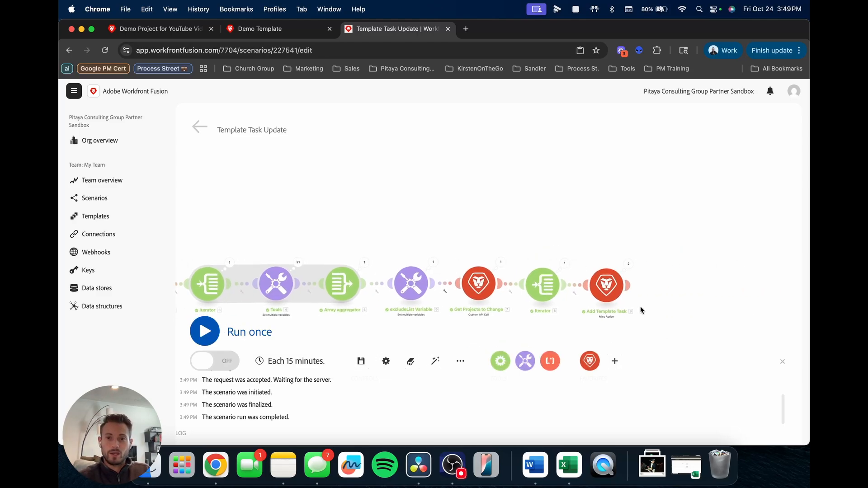
scroll(663, 307, "up", 5)
left_click_drag(706, 322, 692, 285)
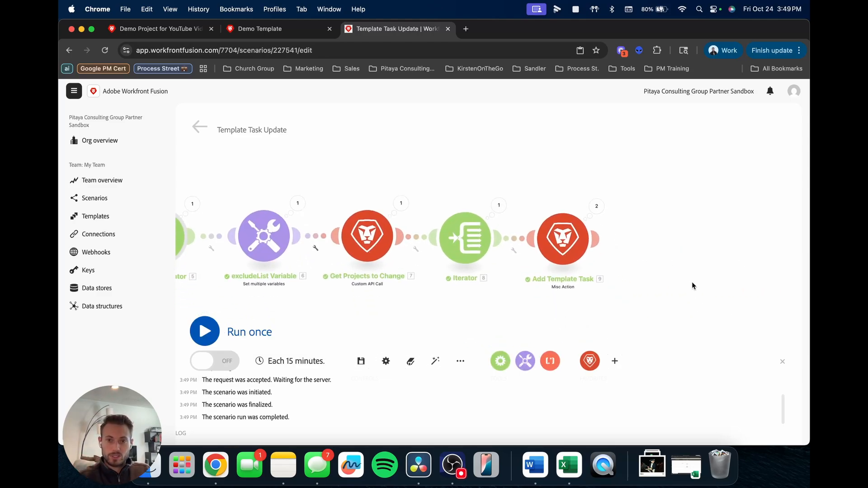
scroll(653, 292, "up", 1)
scroll(635, 265, "up", 1)
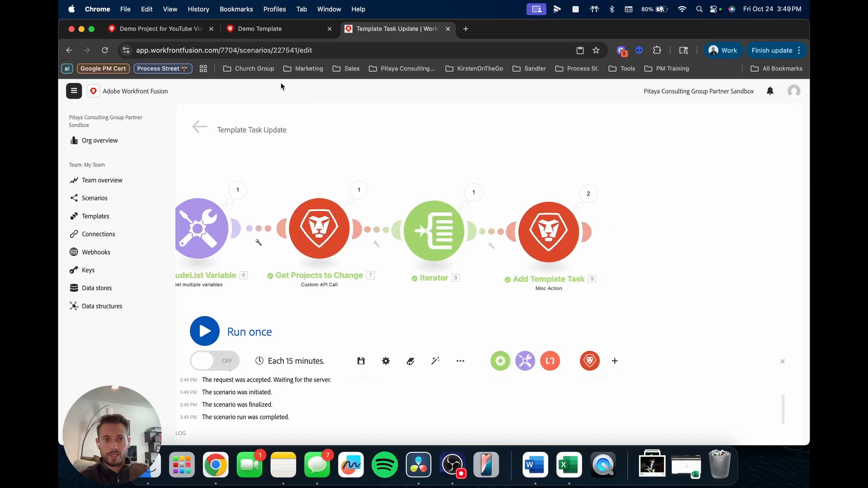
Step: Reload the task list of Demo Project for YouTube Video and compare the Internal Team Meeting task with its entry in Demo Template
key("ctrl+shift+Tab")
key("ctrl+shift+Tab")
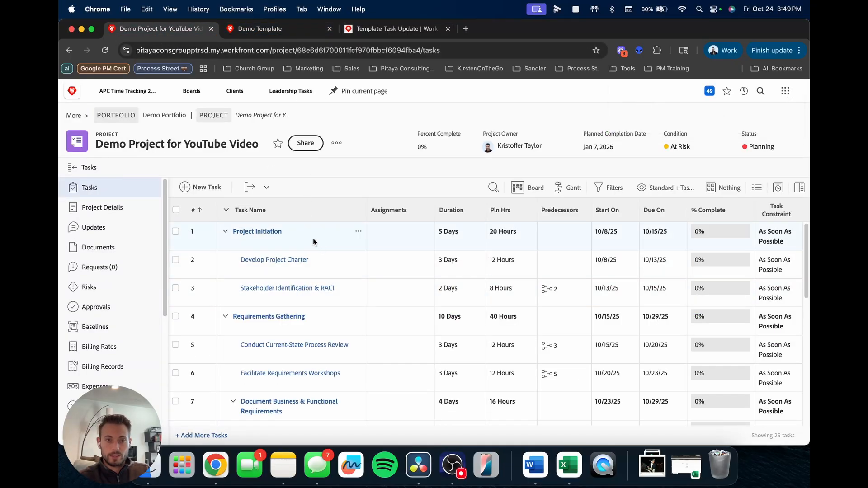
left_click(105, 50)
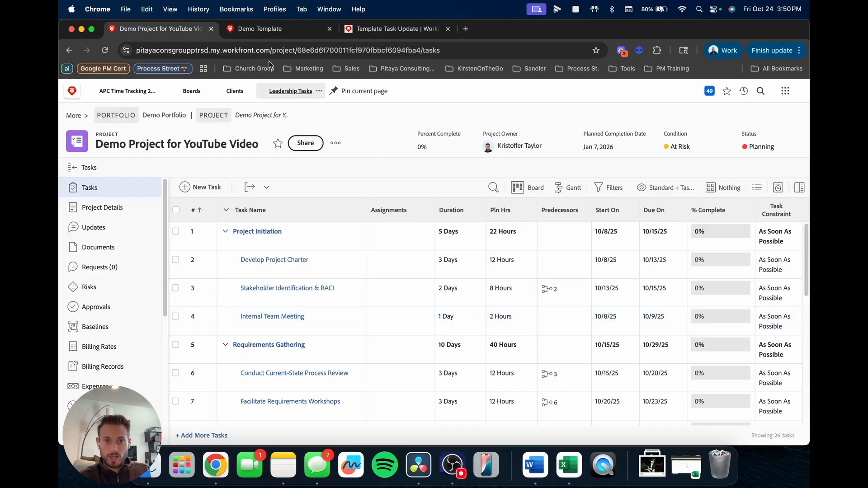
left_click(260, 28)
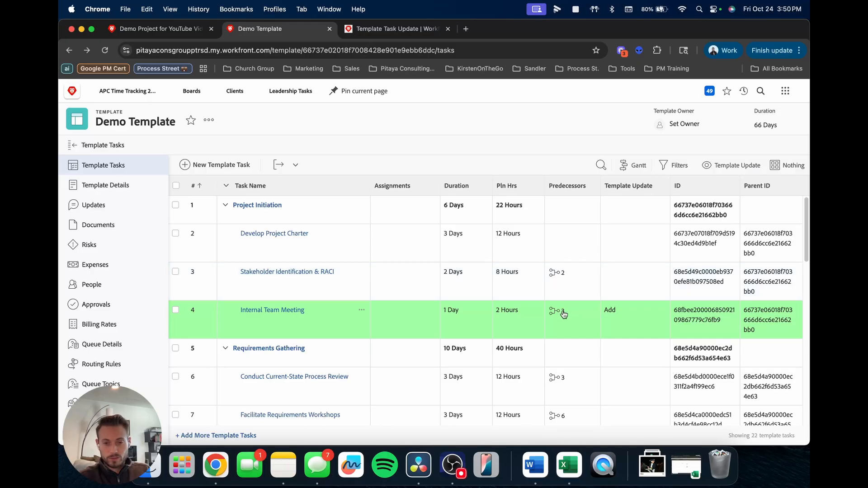
left_click(185, 29)
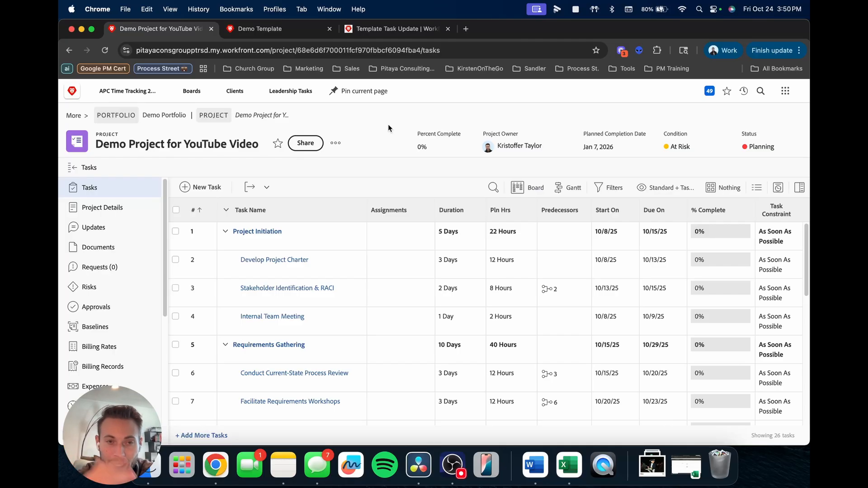
Step: Back in the Template Task Update scenario, add a Workfront Custom API Call module after Add Template Task with the URL TASK/search
left_click(394, 29)
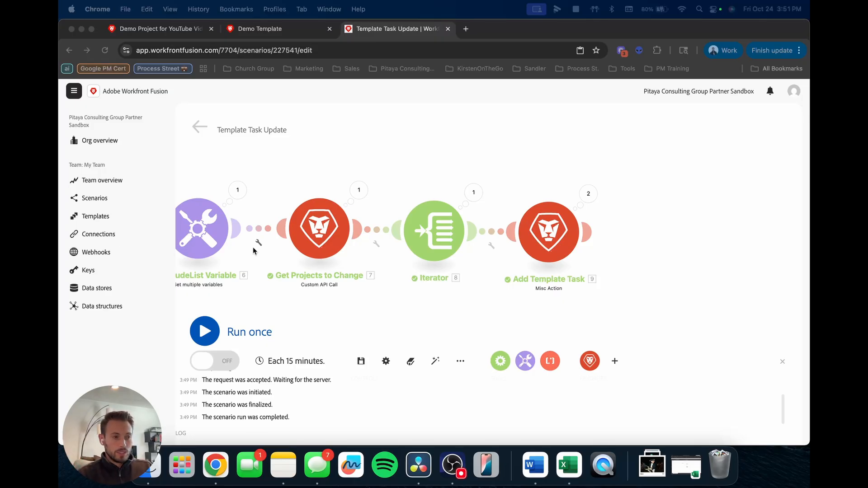
left_click(606, 247)
left_click_drag(657, 237, 565, 227)
left_click(497, 224)
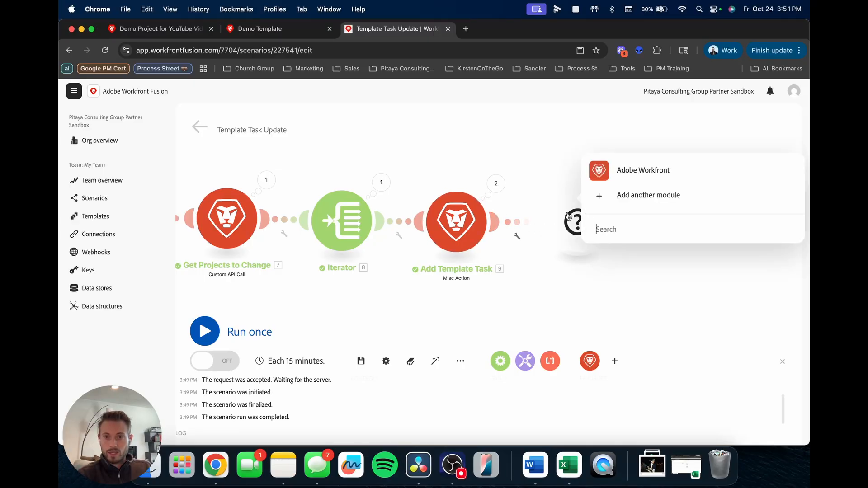
left_click(615, 171)
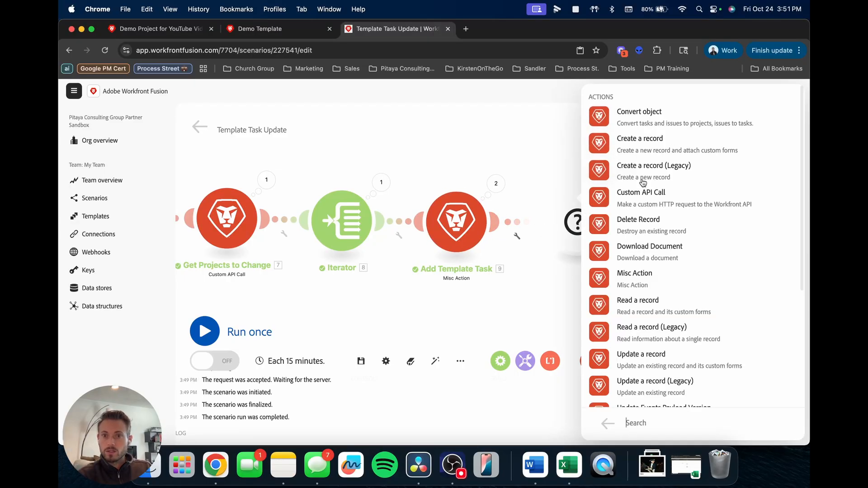
left_click(644, 197)
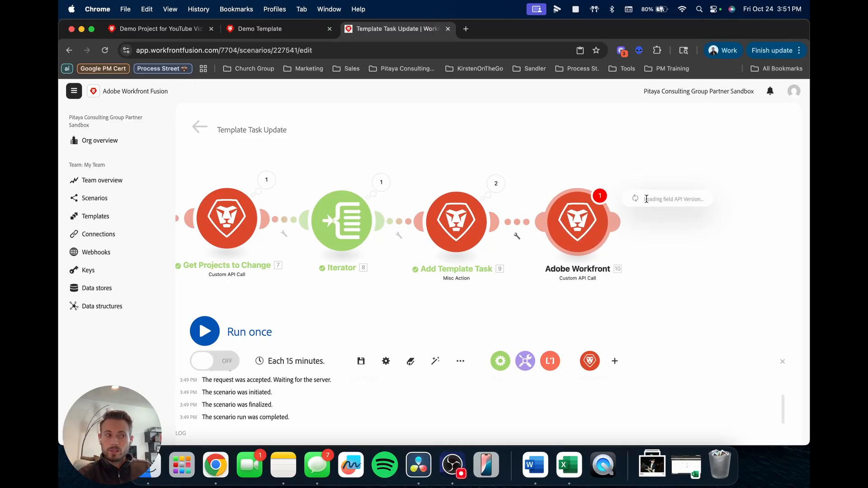
left_click(634, 210)
type("TA")
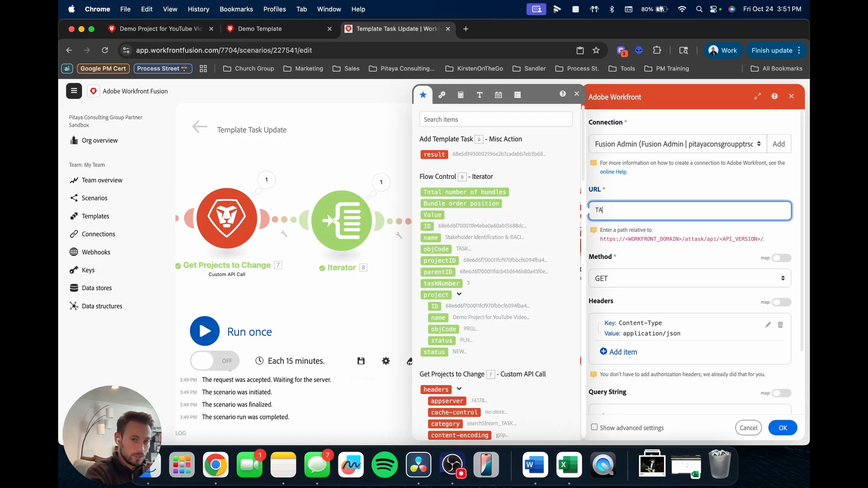
type("SK/search")
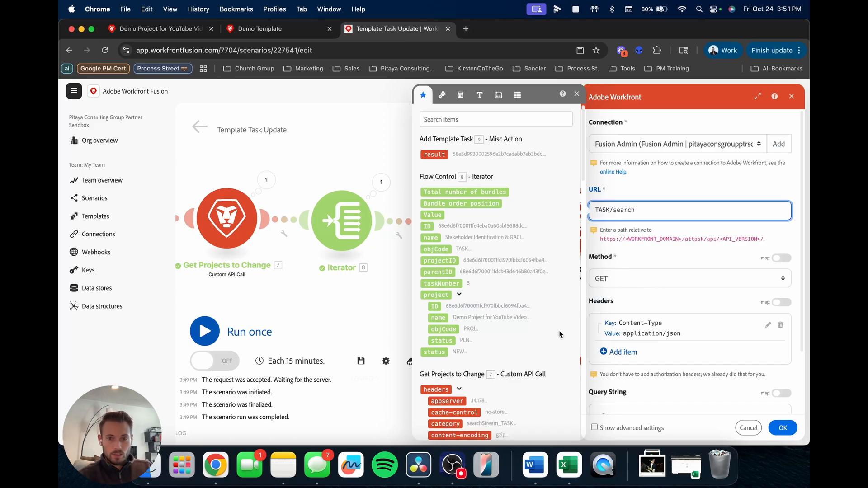
Step: Add a query string item with the key fields and the value ID,templateTaskID,name,taskNumber to the new Custom API Call
scroll(623, 335, "down", 3)
left_click(627, 383)
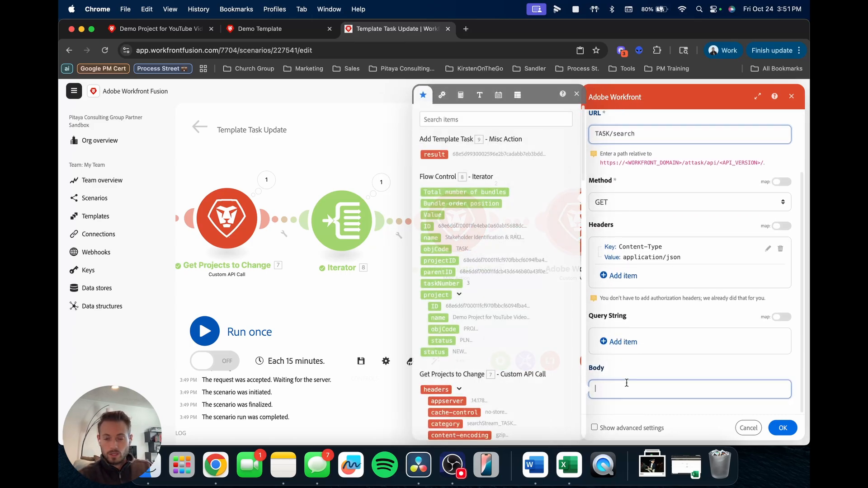
left_click(623, 342)
type("fields")
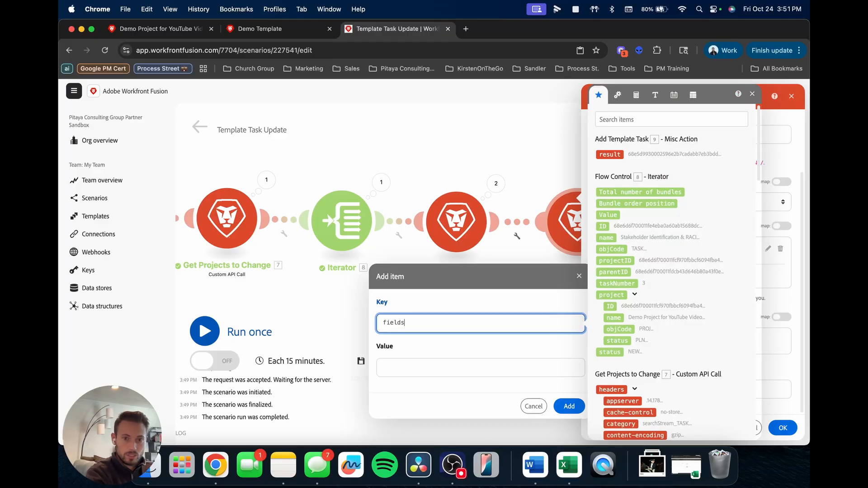
key("Tab")
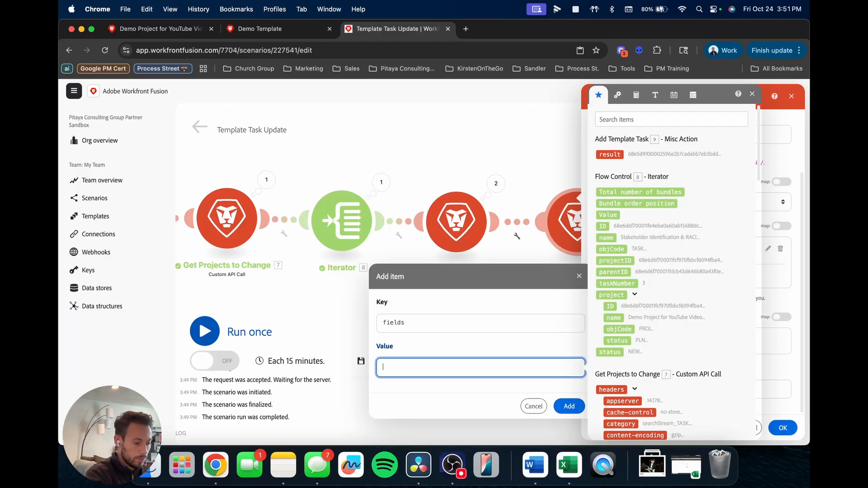
type("ID,")
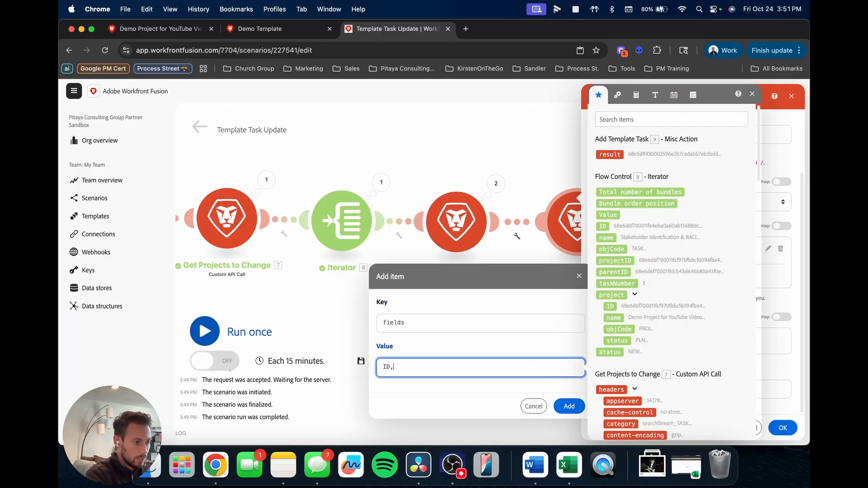
type("templateT")
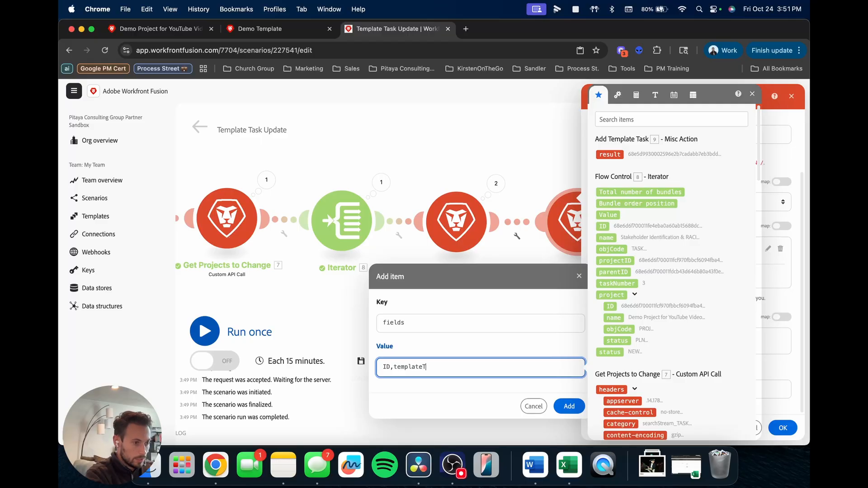
type("askI")
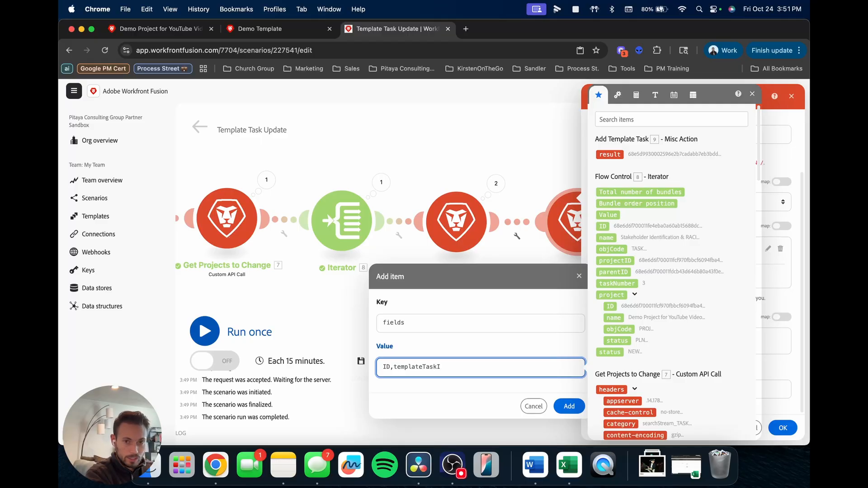
type("D")
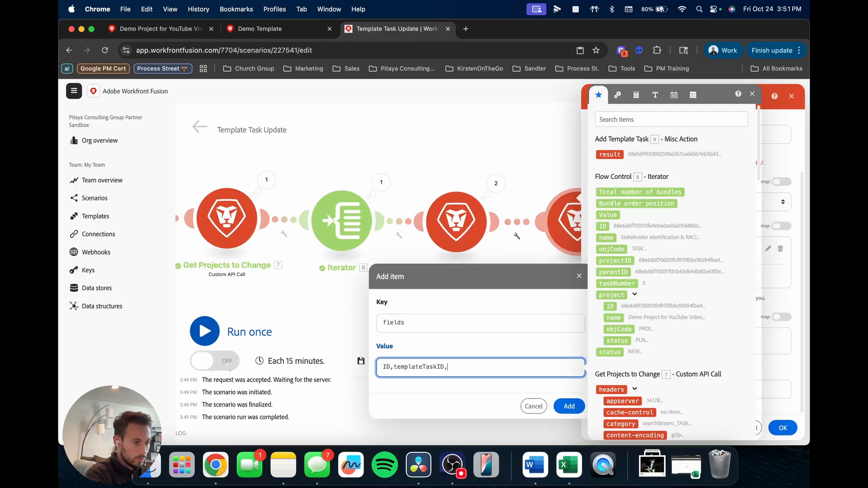
type(",name")
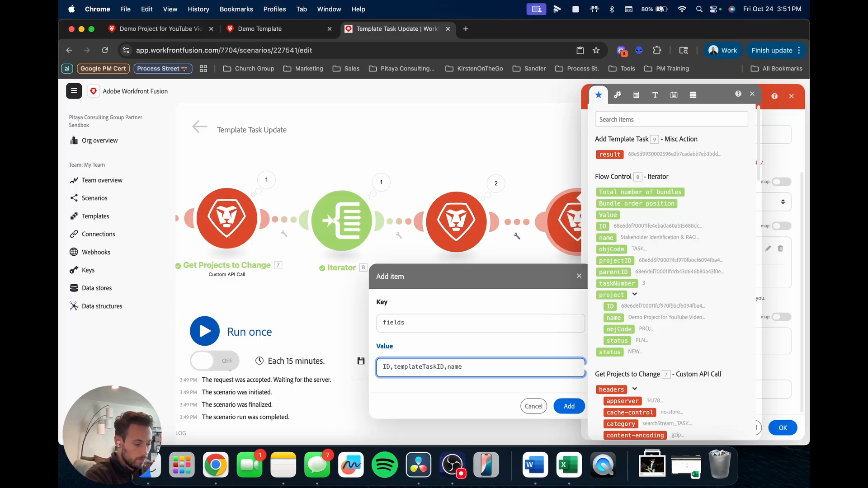
type(",taskN")
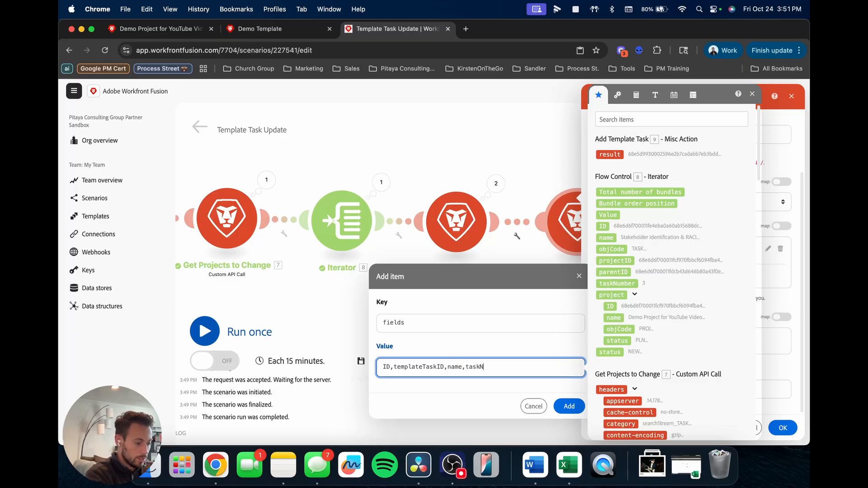
type("umber")
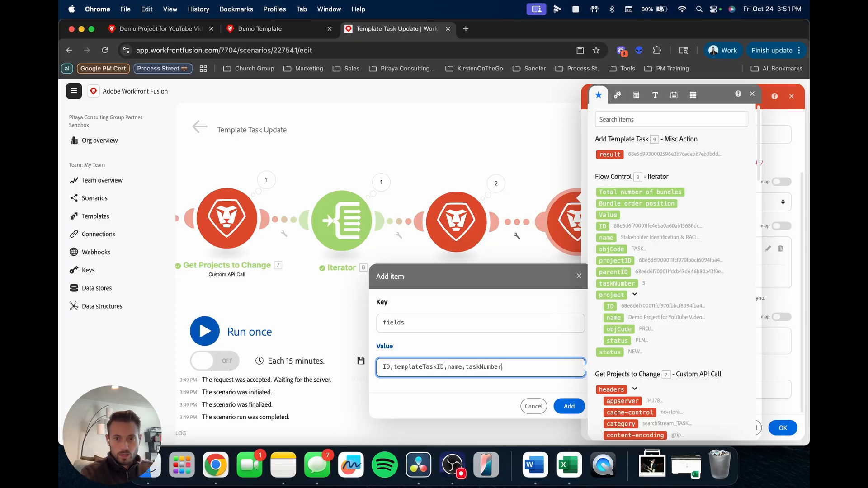
left_click(569, 406)
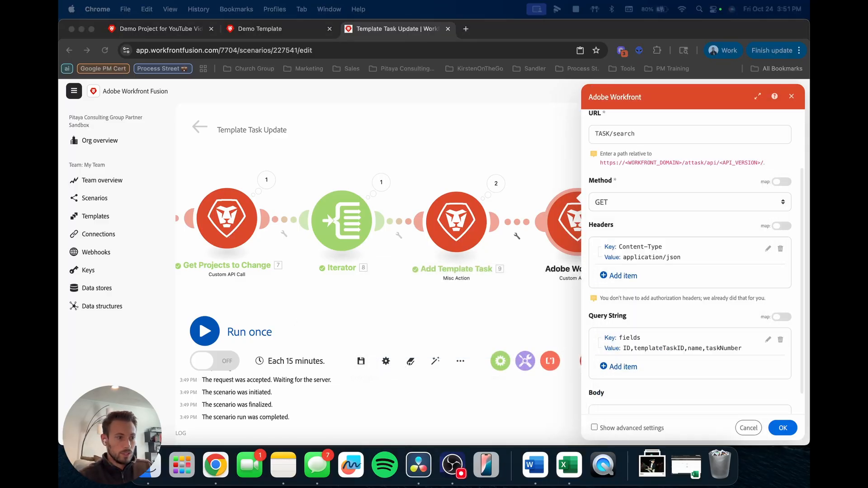
Step: Add a second query string item with the key $$LIMIT and the value 100
left_click(626, 369)
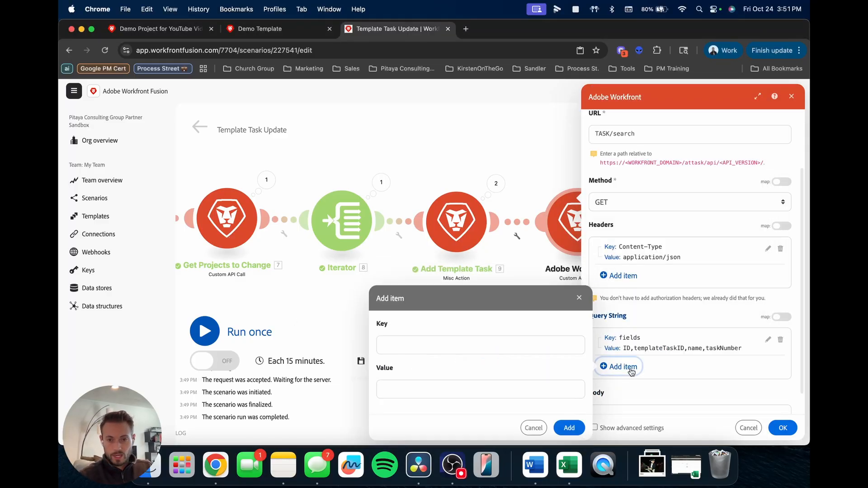
left_click(462, 337)
type("$$LIMIT")
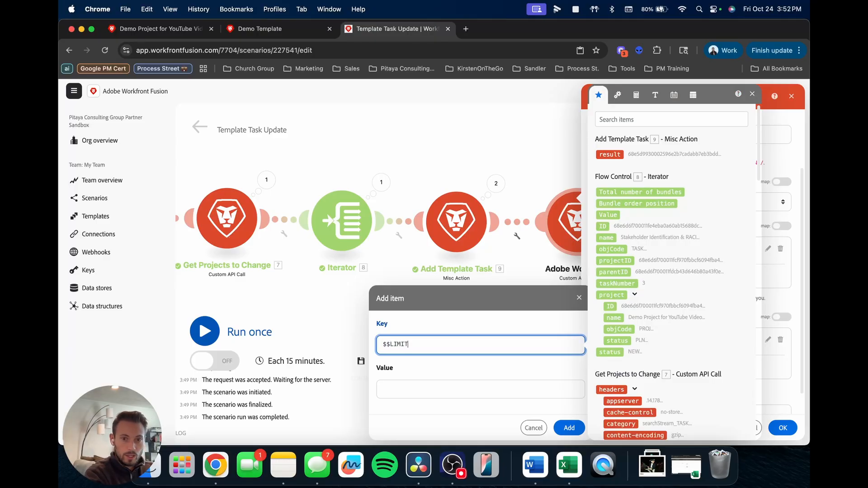
key("Tab")
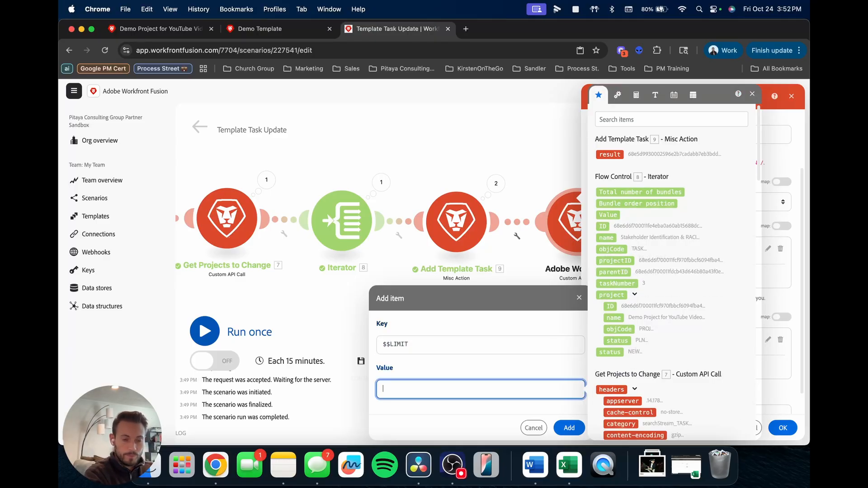
type("100")
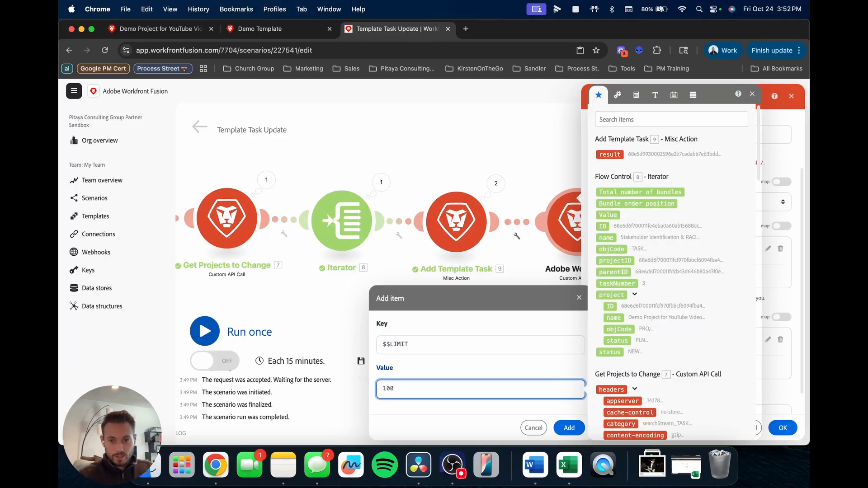
left_click(570, 427)
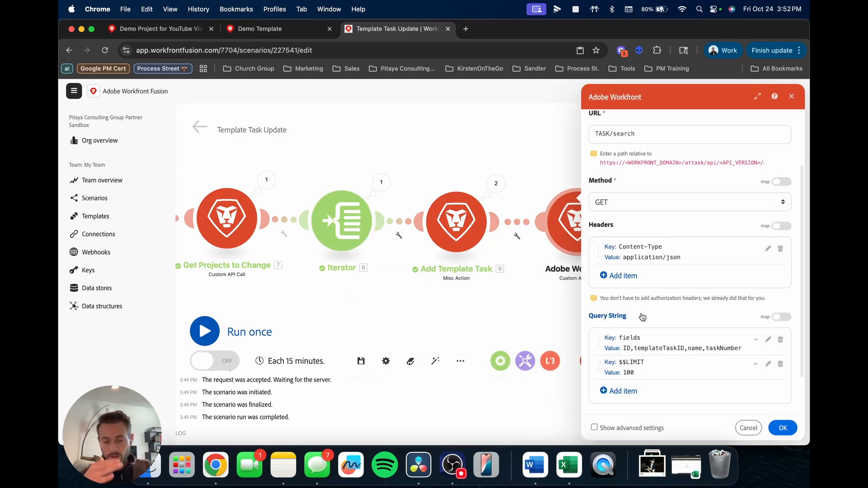
Step: Add a query string item with the key projectID and the Iterator's project ID mapped as its value
scroll(643, 317, "down", 2)
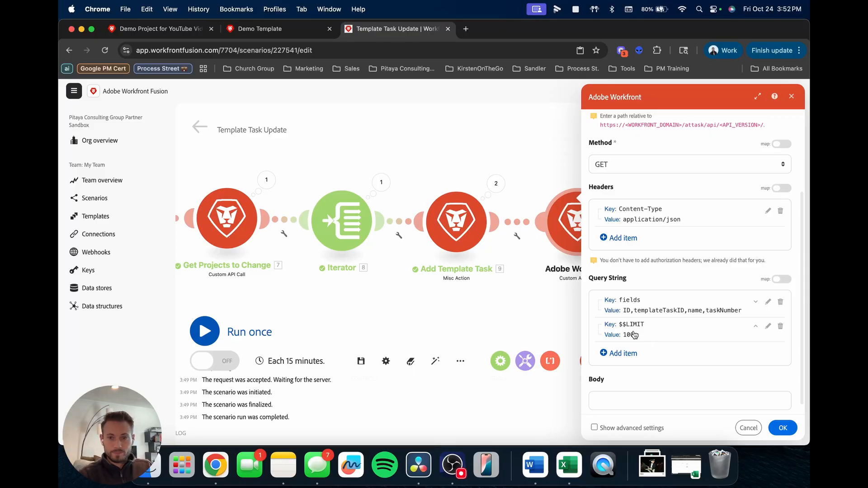
scroll(631, 343, "down", 1)
left_click(623, 343)
left_click(444, 324)
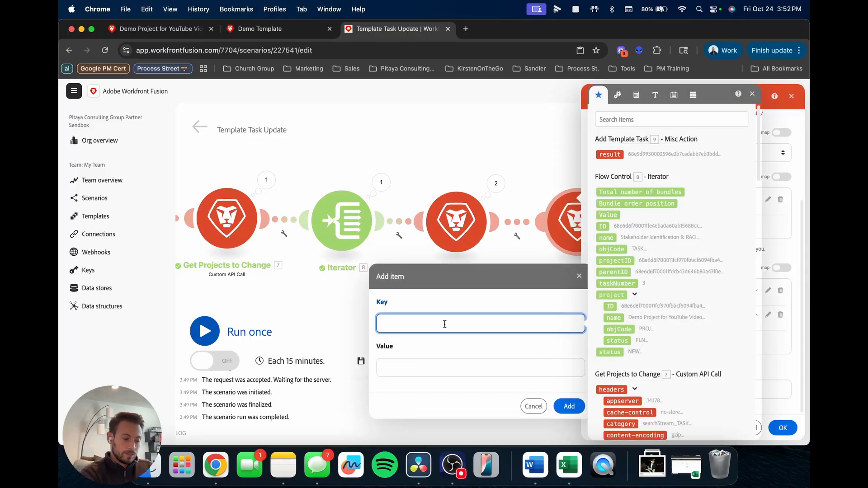
type("p")
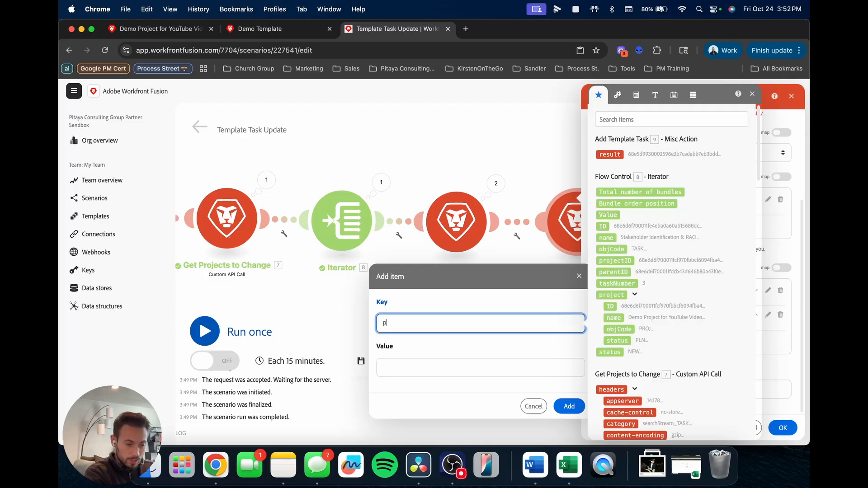
type("roject")
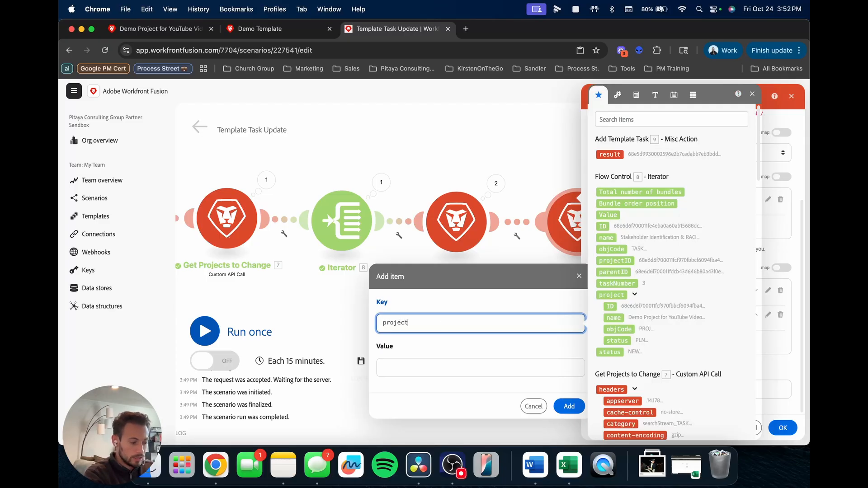
type("ID")
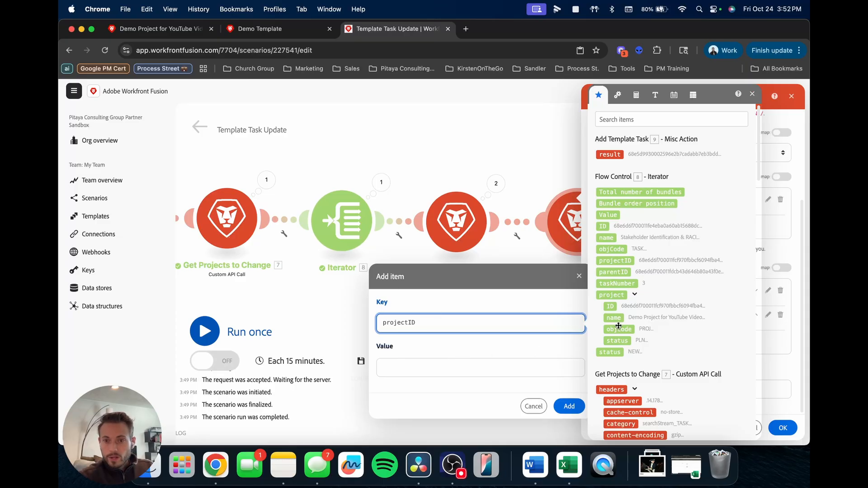
left_click(462, 363)
left_click(610, 306)
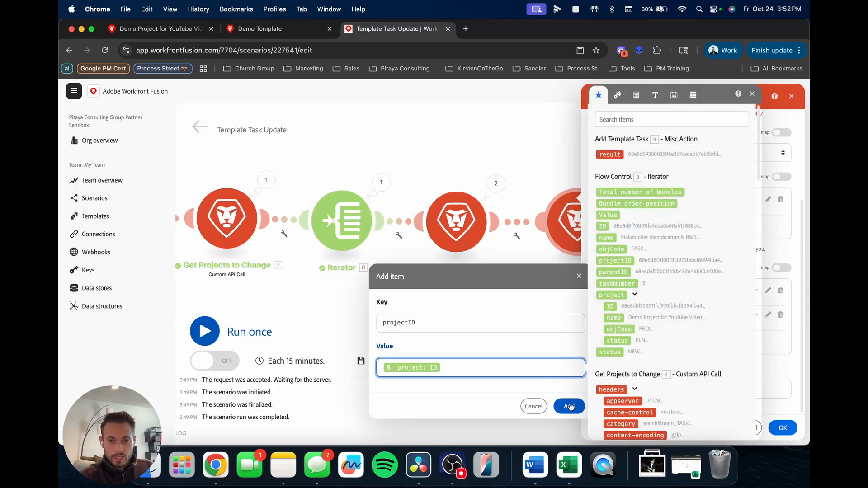
left_click(570, 407)
Step: Add a query string item with the key projectID_Mod and the value in
left_click(620, 364)
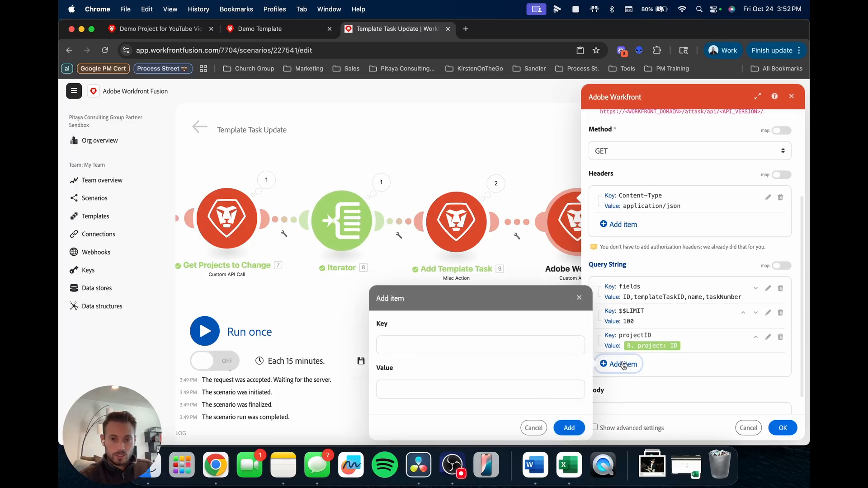
left_click(436, 350)
type("projec")
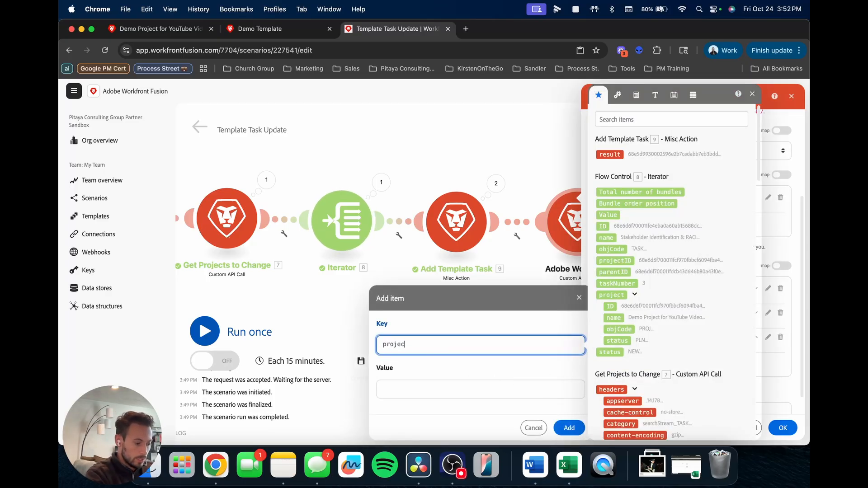
type("tID_Mod")
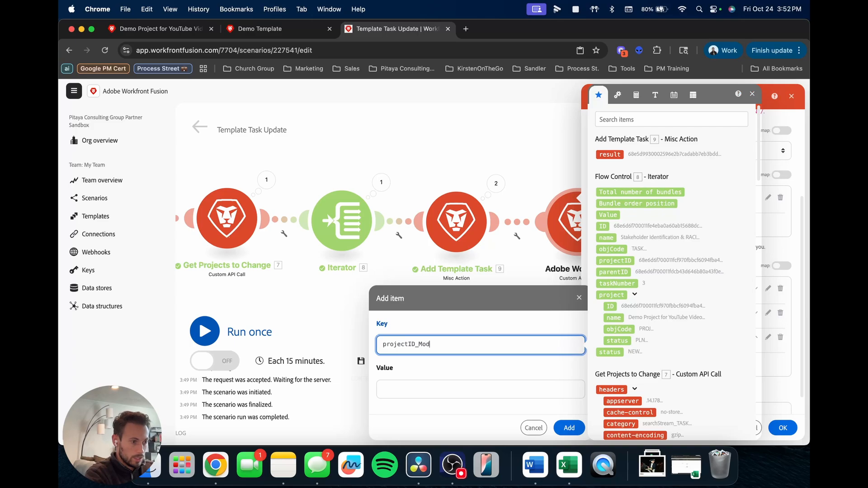
key("Tab")
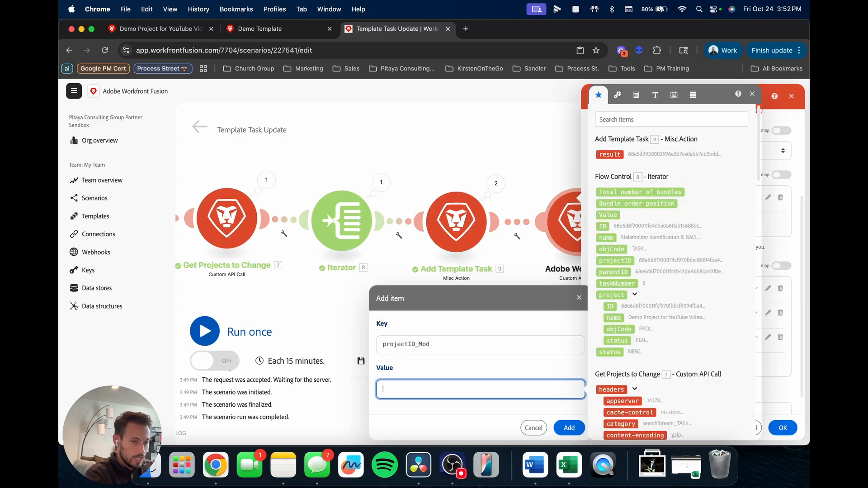
type("in")
left_click(569, 428)
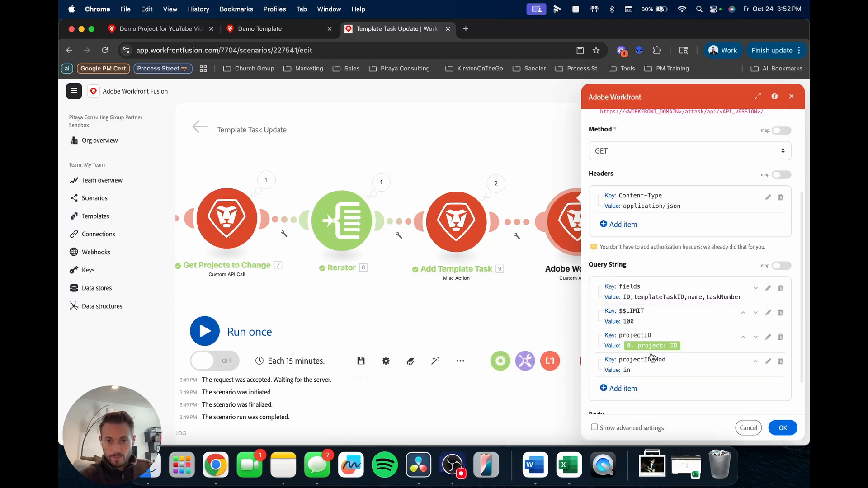
Step: Add a query string item with the key taskNumber_Sort and the value asc
scroll(653, 358, "down", 2)
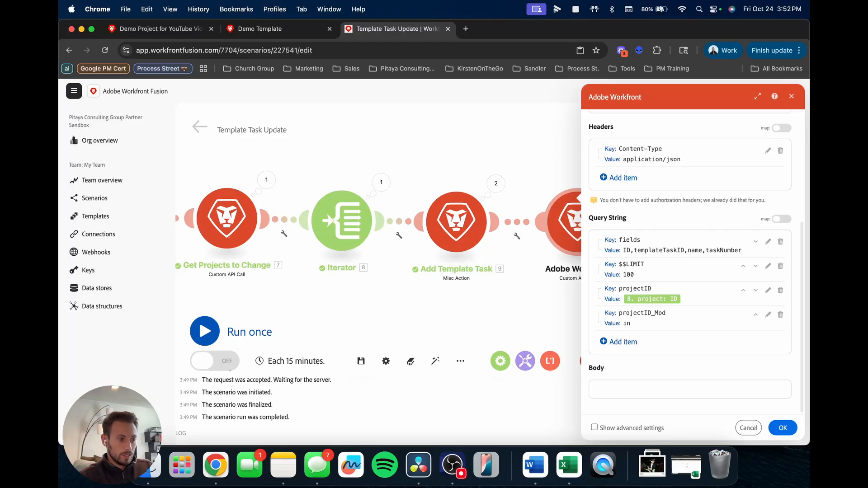
left_click(623, 342)
left_click(415, 324)
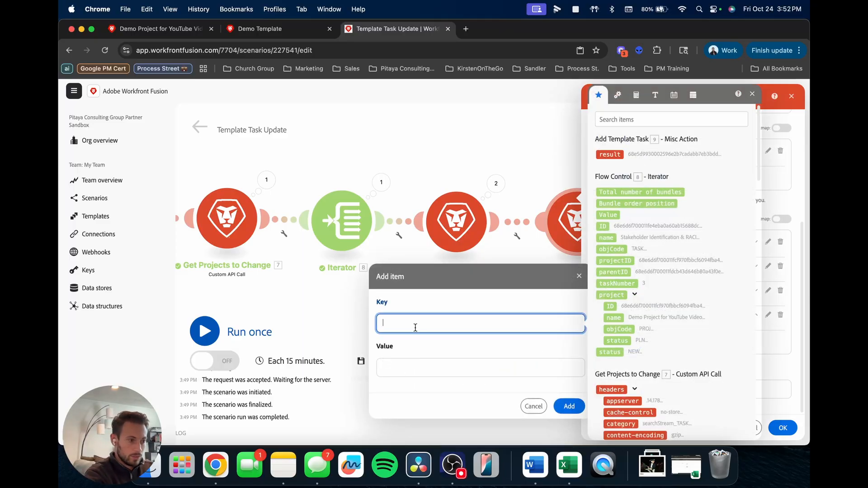
type("taskNu")
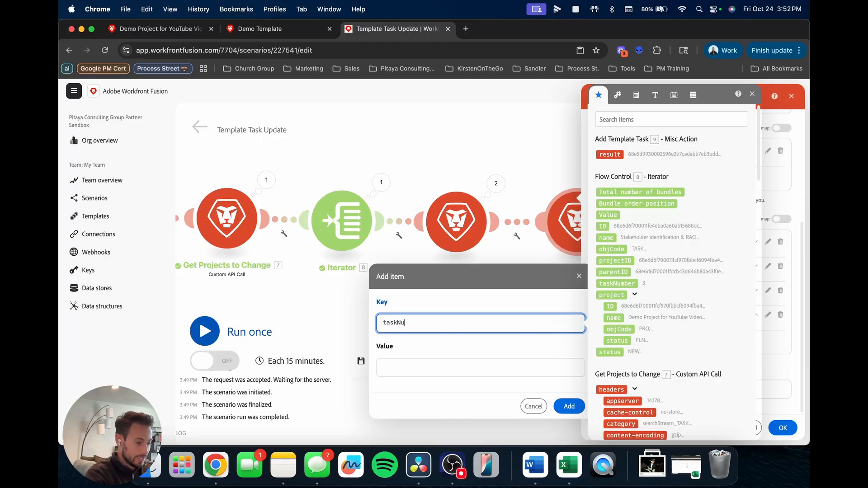
type("mber_")
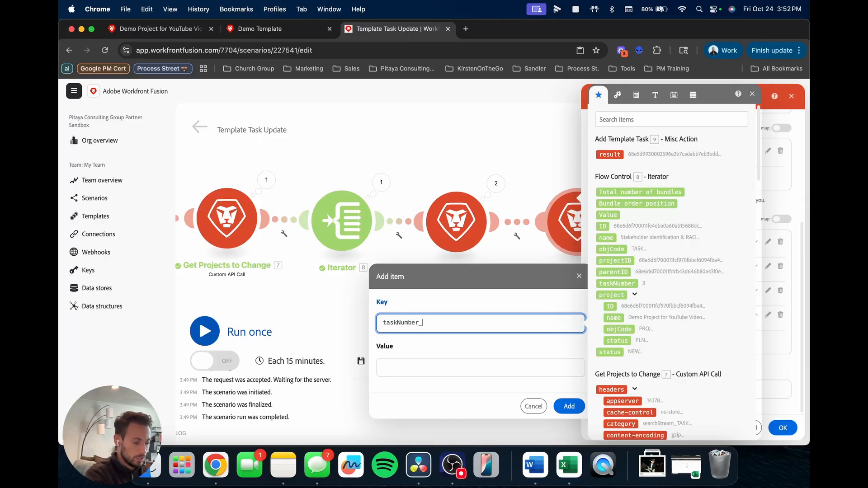
type("Sort")
key("Tab")
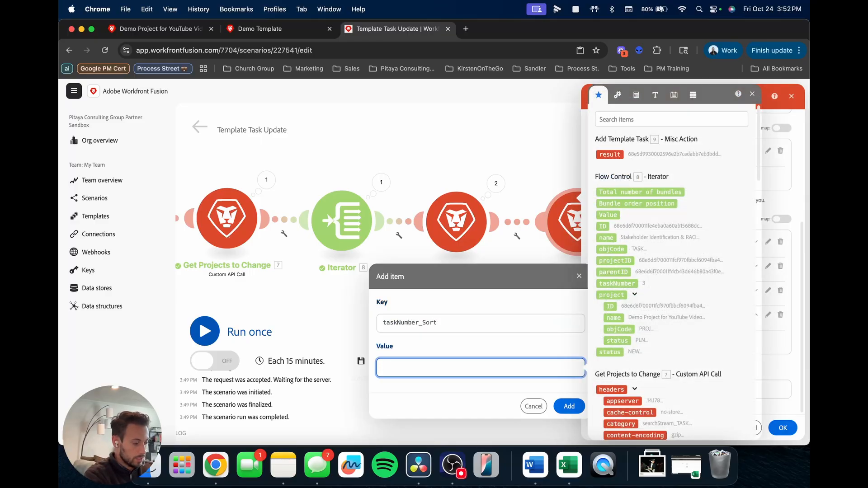
type("asc")
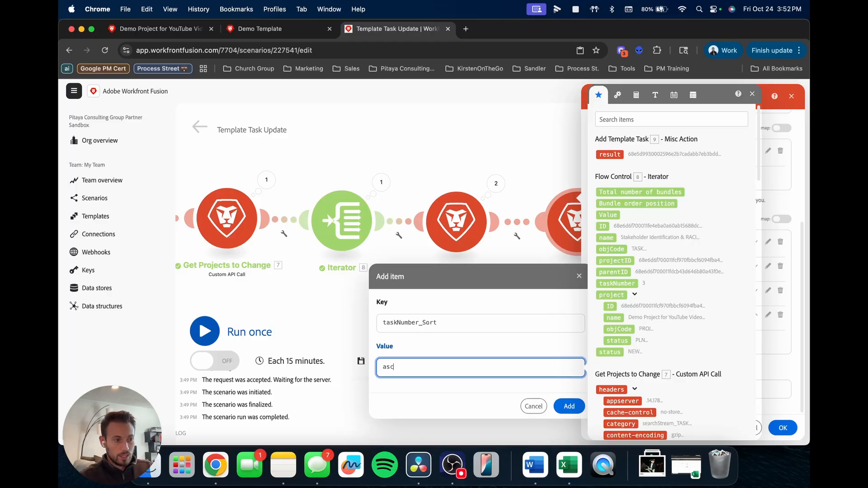
left_click(571, 408)
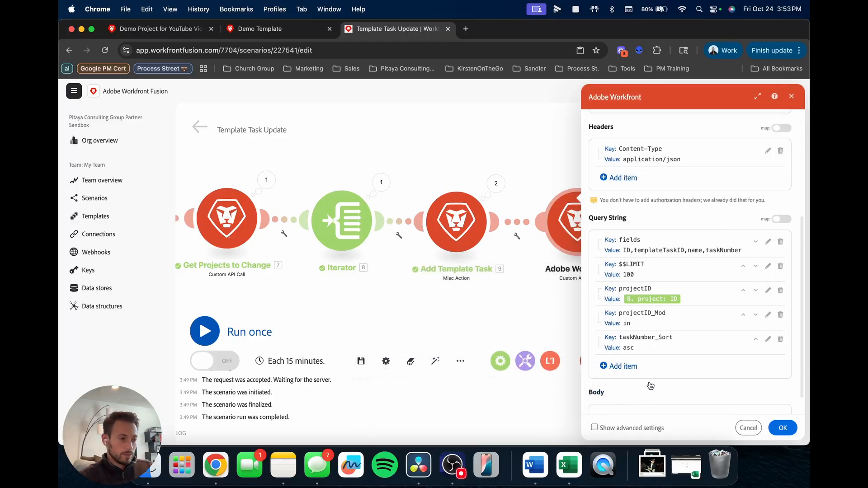
Step: Add a query string item with the key DE:Template Update and the value Add
left_click(620, 367)
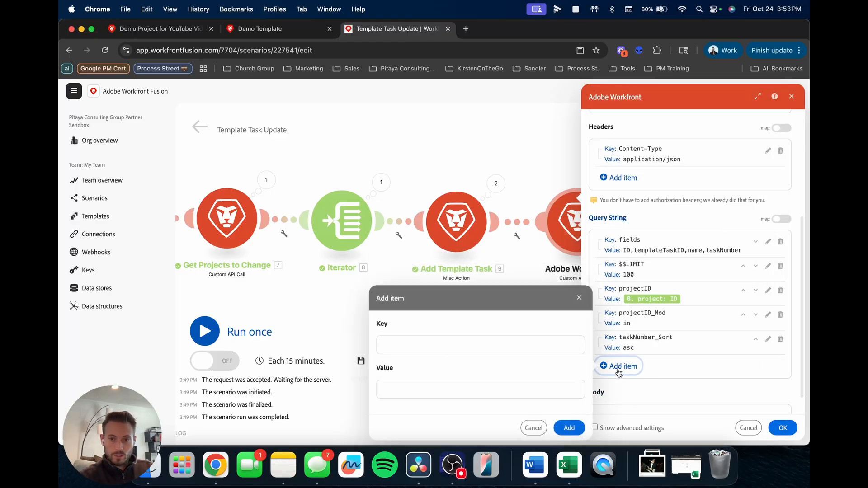
left_click(416, 346)
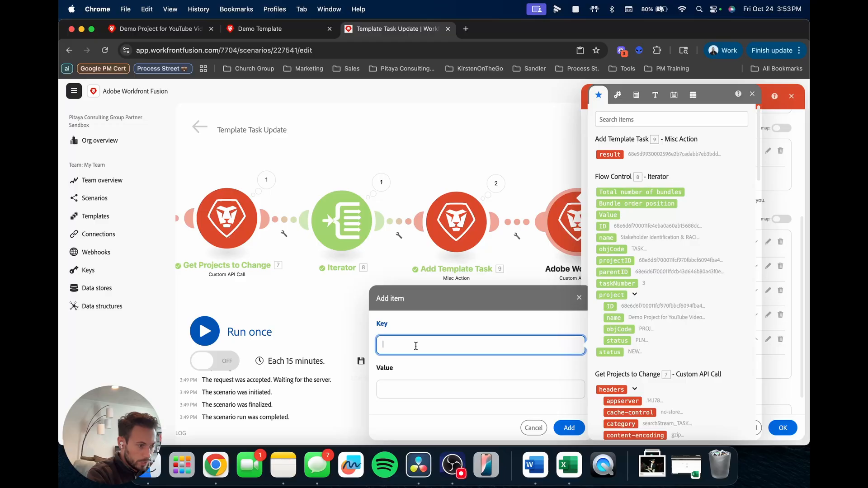
type("DE:")
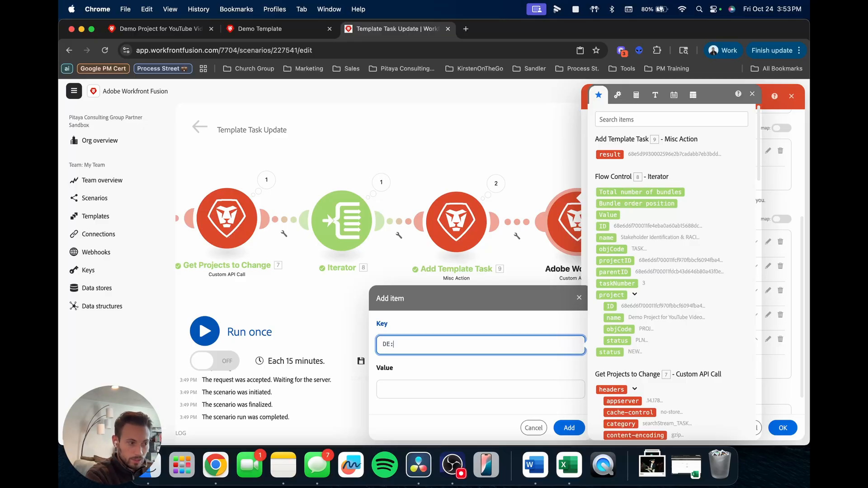
type("Template ")
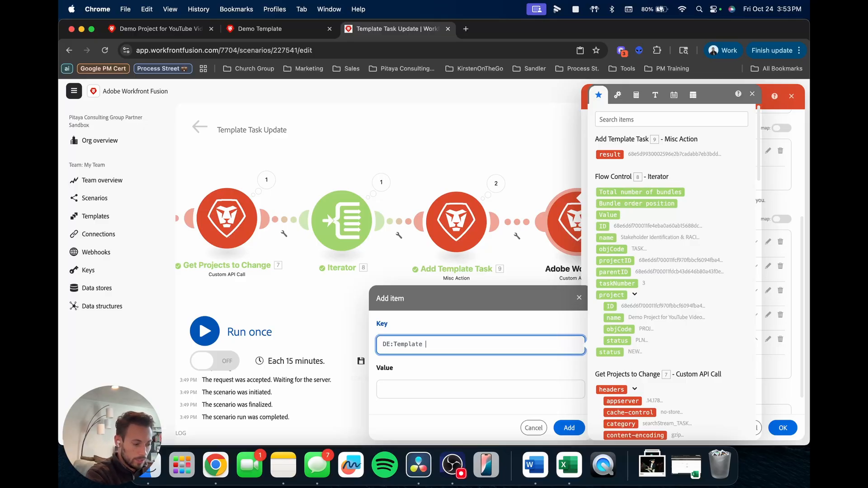
type("Update")
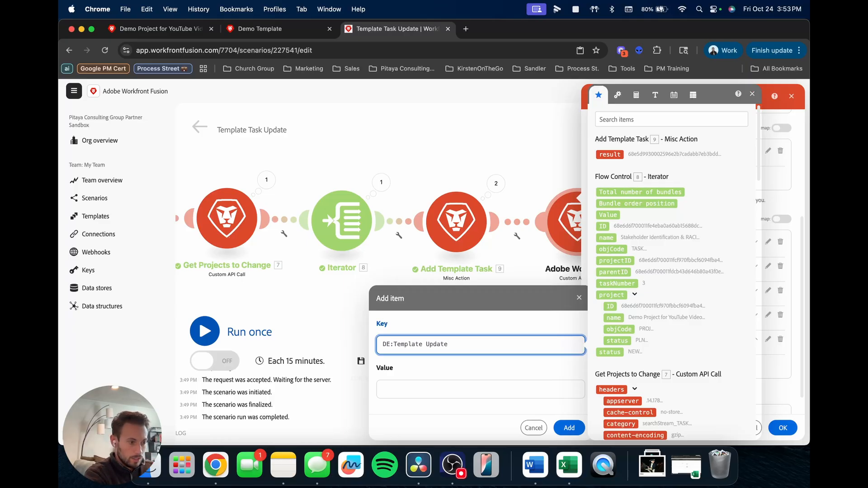
key("Tab")
type("A")
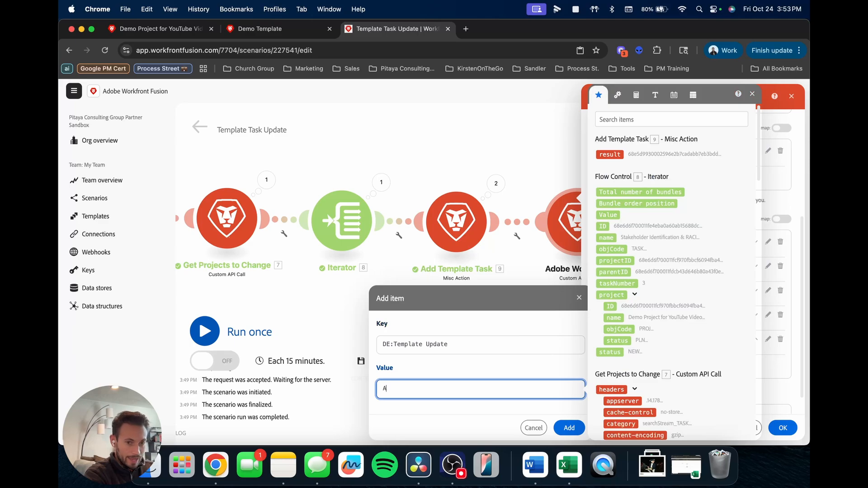
type("dd")
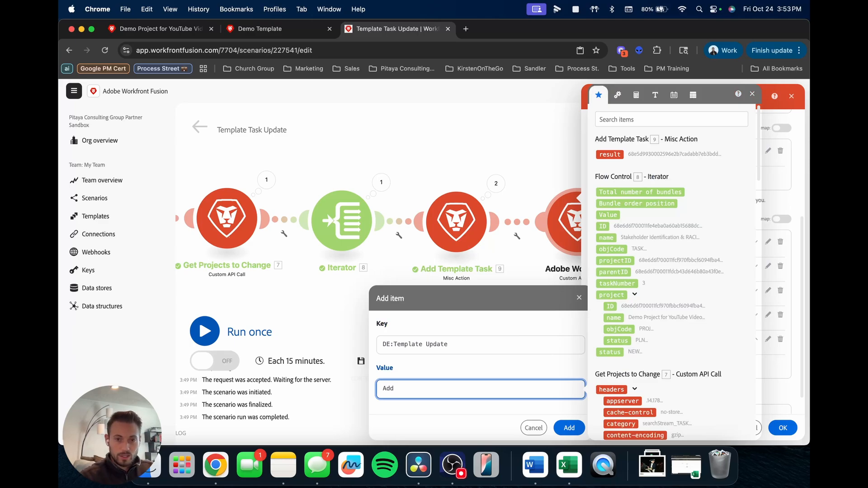
left_click(570, 428)
Step: Add a query string item with the key DE:Template Update_Mod and the value in, and save the Custom API Call module's settings
left_click(618, 392)
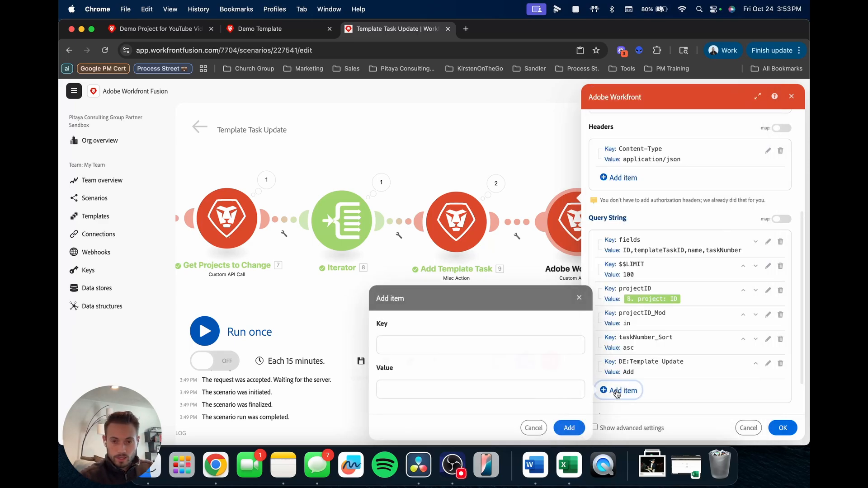
left_click(410, 347)
type("DE:")
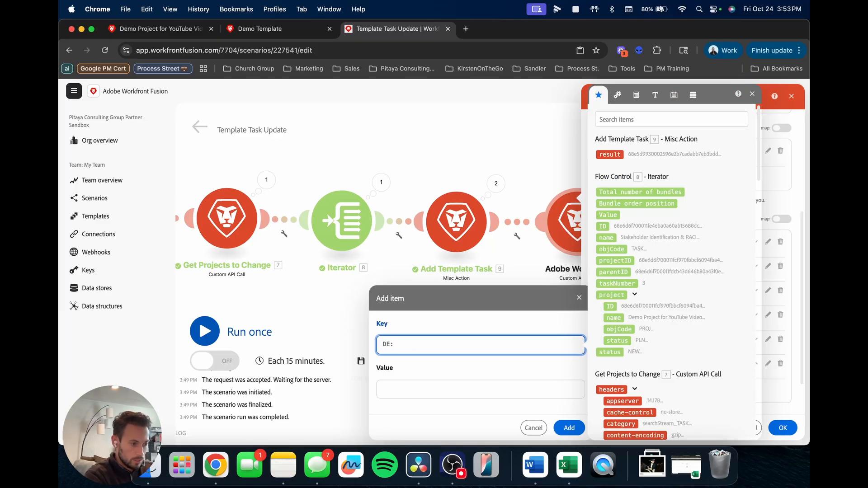
type("Template")
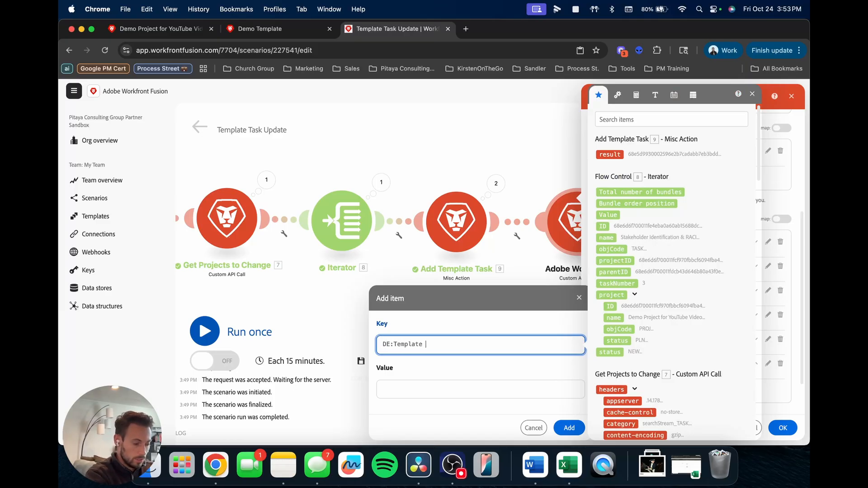
type(" Update_Mod")
key("Tab")
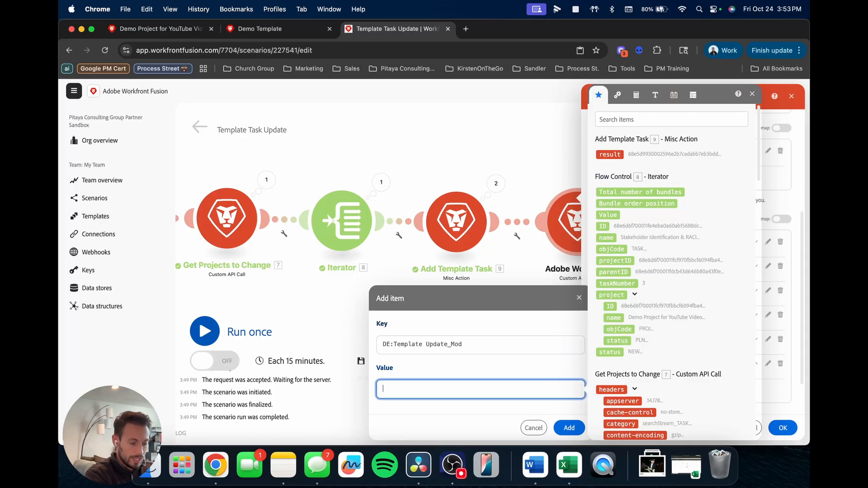
type("in")
left_click(569, 428)
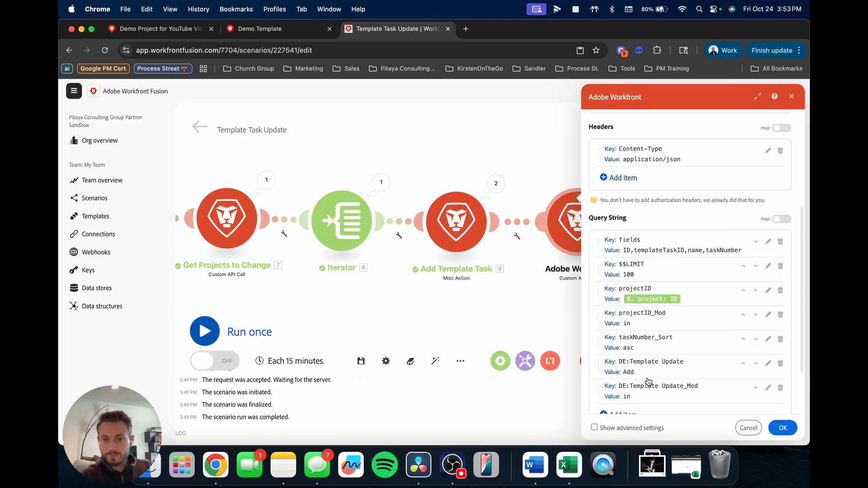
scroll(642, 366, "down", 2)
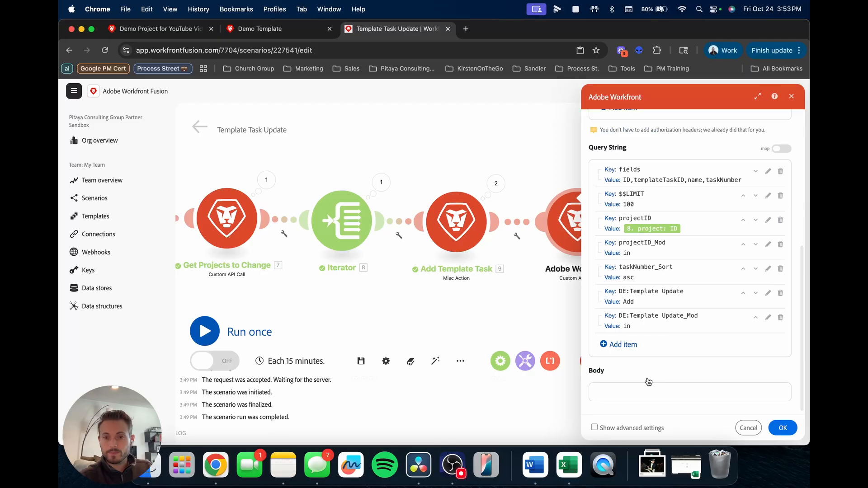
left_click(783, 428)
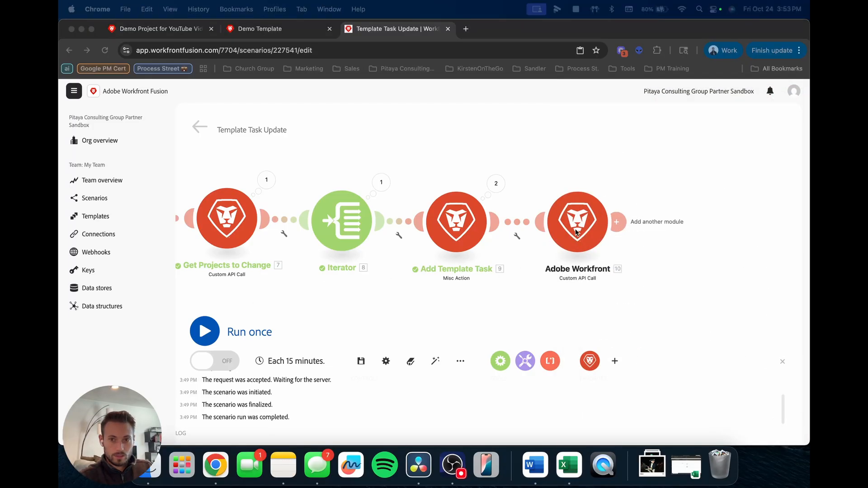
Step: Rename the last Custom API Call module as Get Added Template Task
right_click(580, 232)
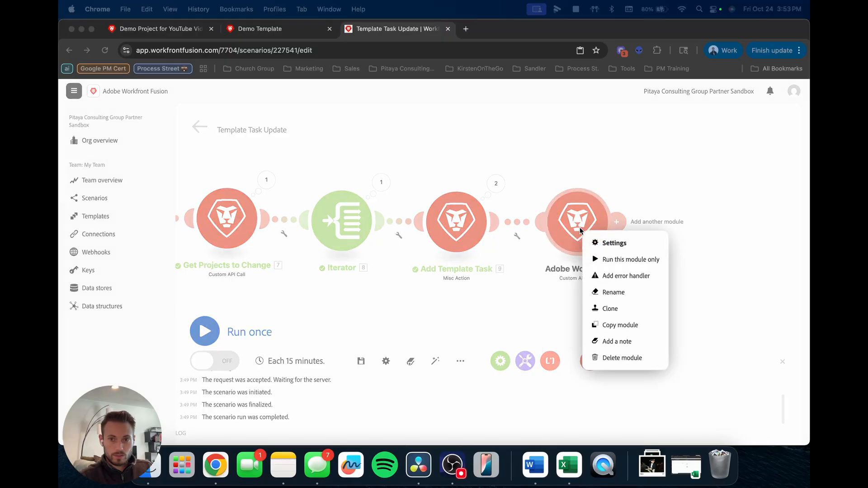
left_click(615, 292)
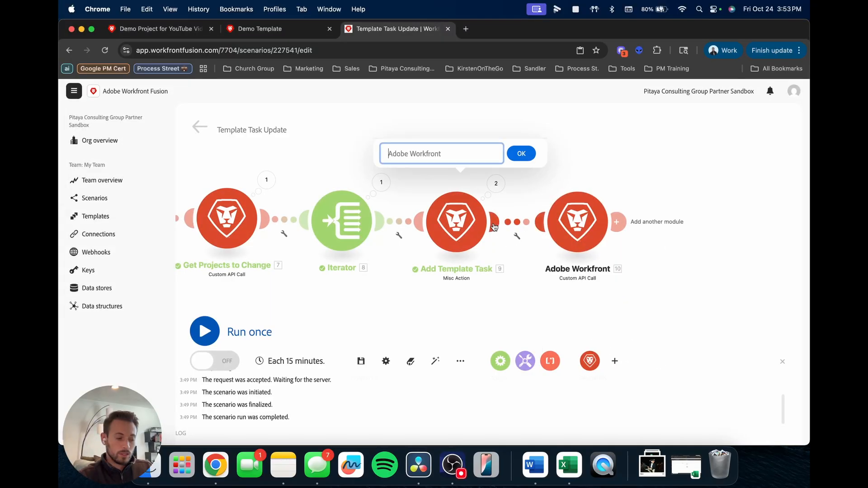
type("Get A")
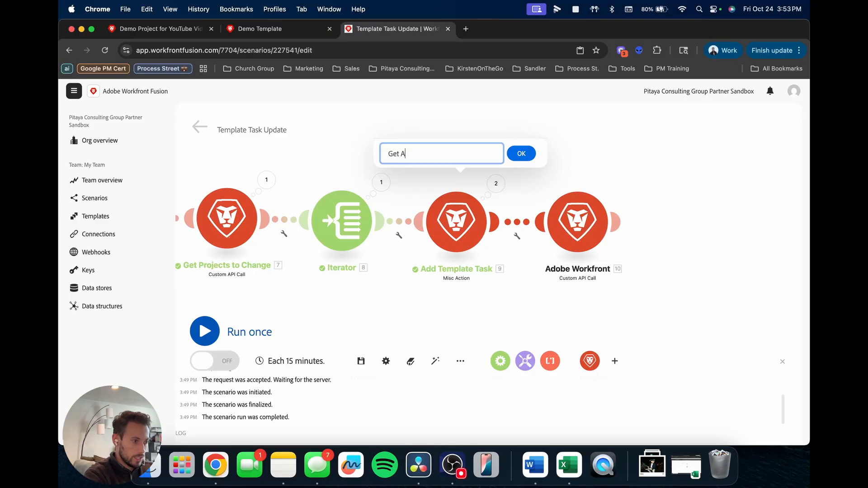
type("dded Templ")
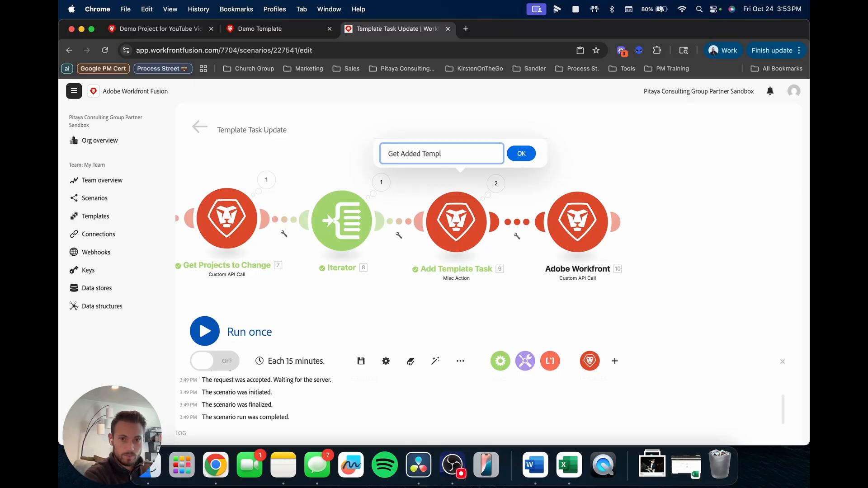
type("ate Ta")
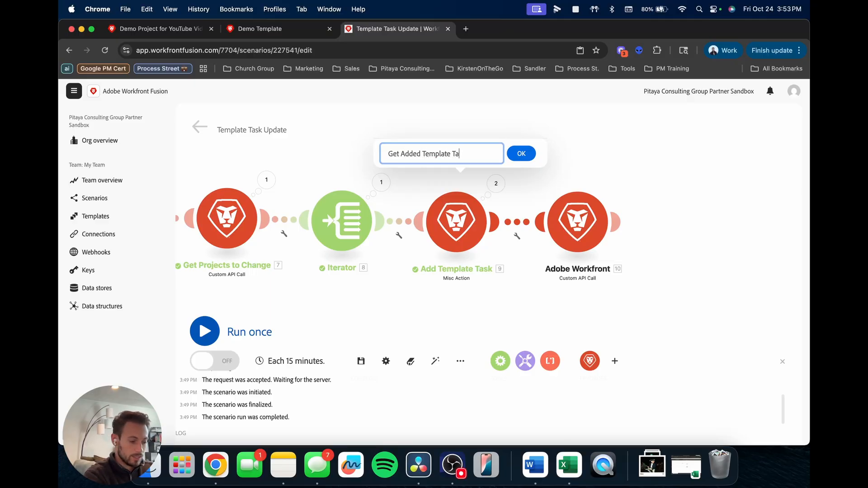
type("sk")
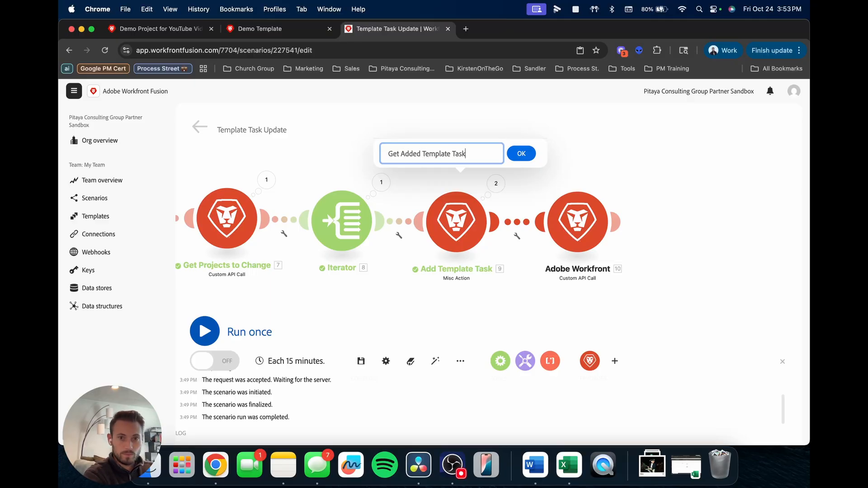
left_click(523, 155)
Step: Make the last module's name plural so it reads Get Added Template Tasks
scroll(677, 254, "down", 1)
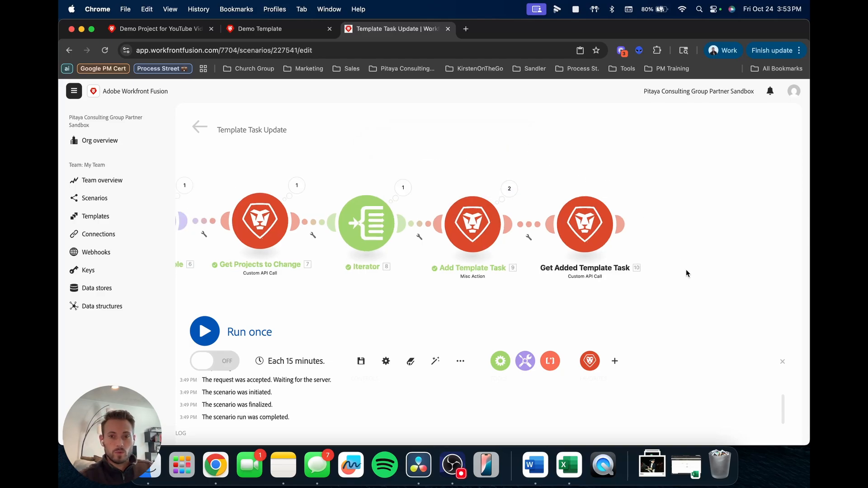
left_click_drag(686, 269, 525, 271)
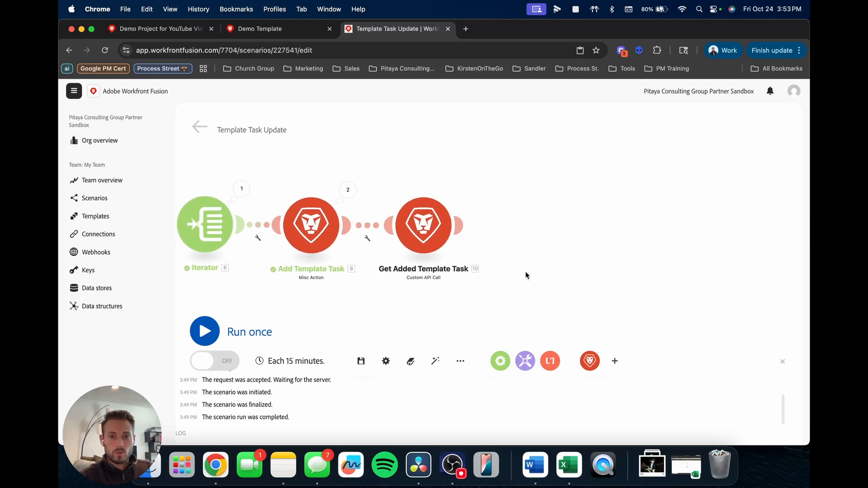
right_click(423, 235)
left_click(470, 300)
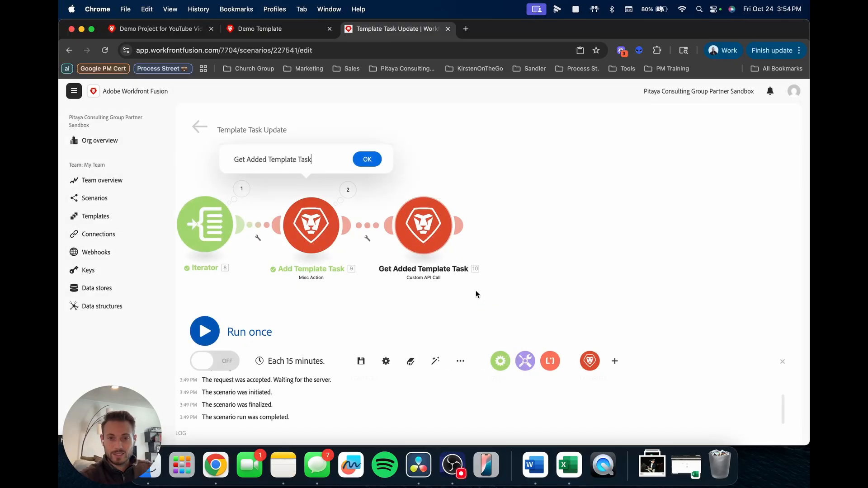
type("s")
left_click(369, 164)
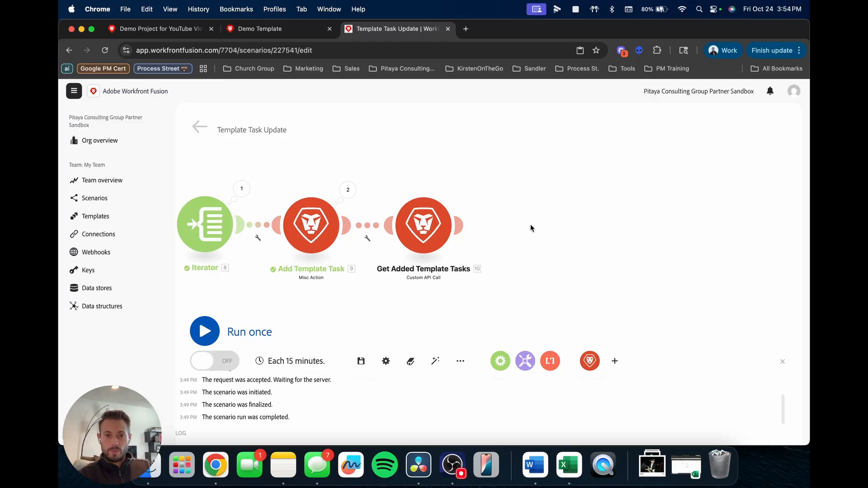
Step: Add an Iterator after Get Added Template Tasks and map its array to that module's body: data
left_click(500, 361)
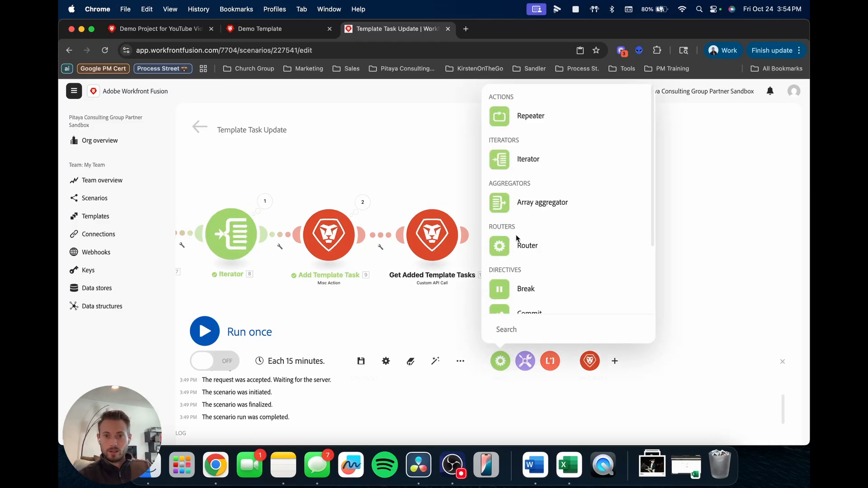
left_click(526, 161)
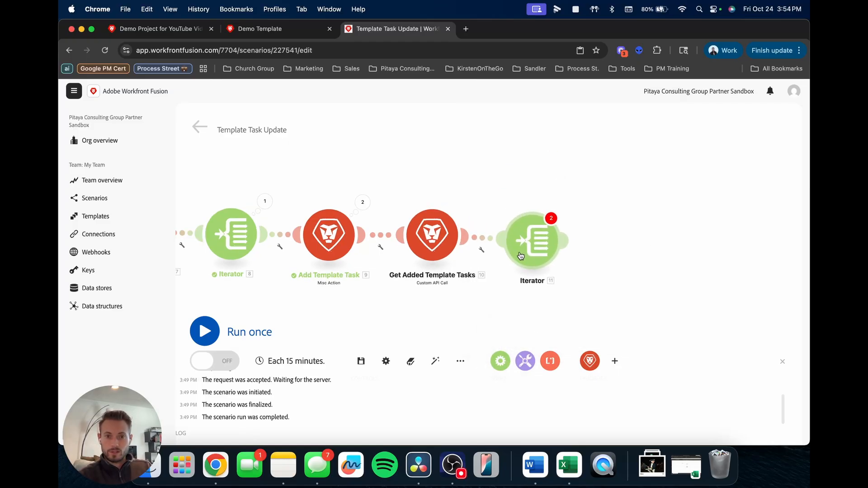
left_click_drag(521, 256, 521, 251)
left_click(536, 247)
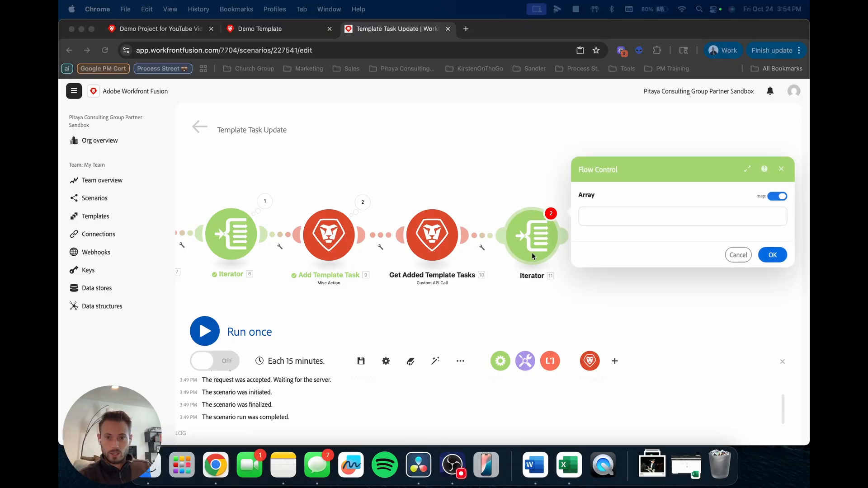
left_click(613, 216)
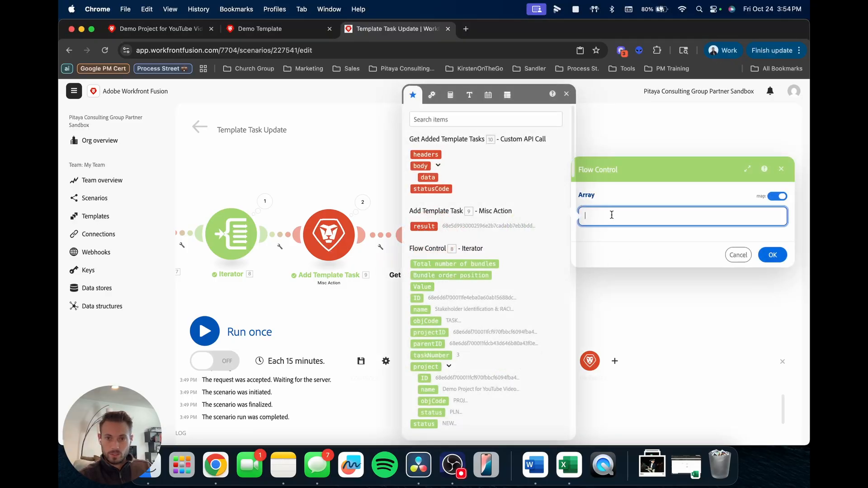
left_click(428, 177)
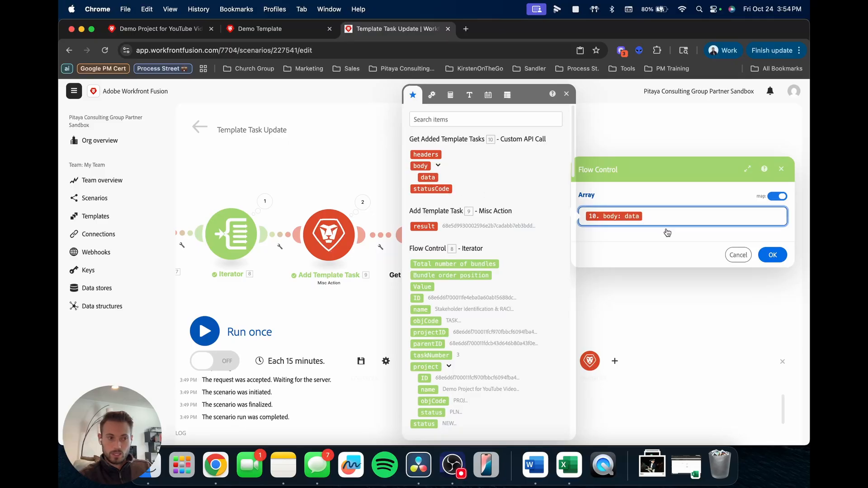
left_click(772, 256)
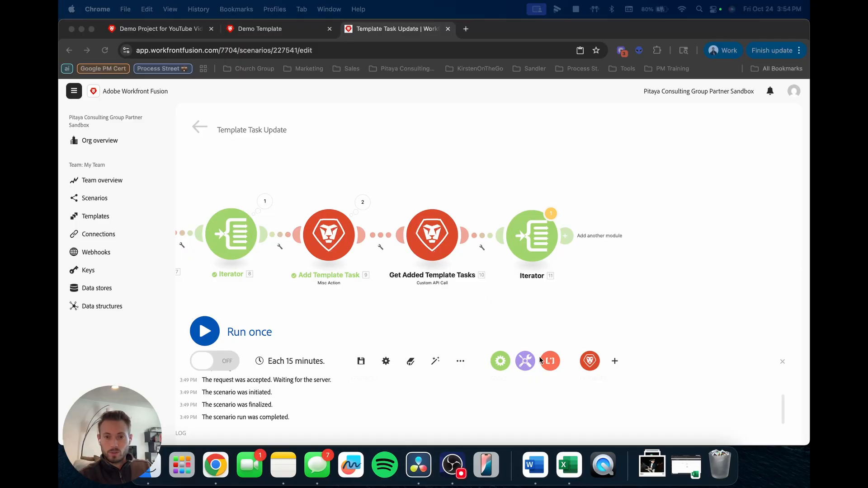
Step: Add a JSON Aggregate to JSON module after the last Iterator and set its source module to Iterator [11]
left_click(525, 361)
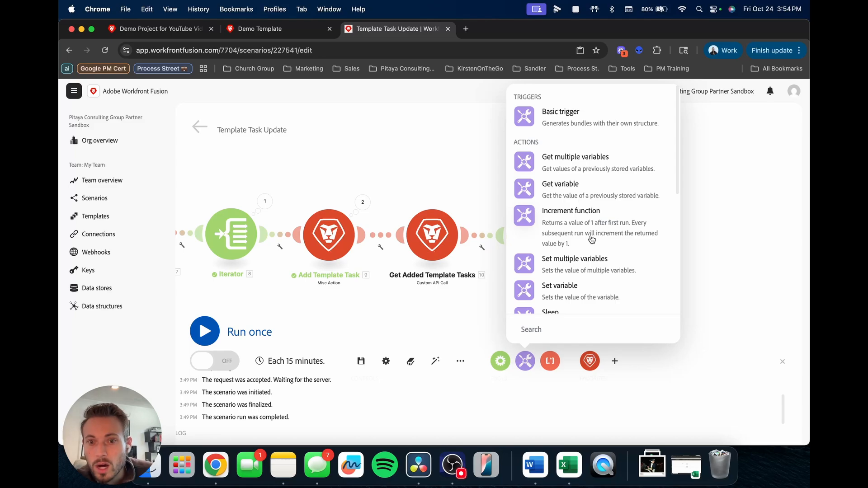
scroll(593, 279, "down", 4)
scroll(592, 239, "down", 3)
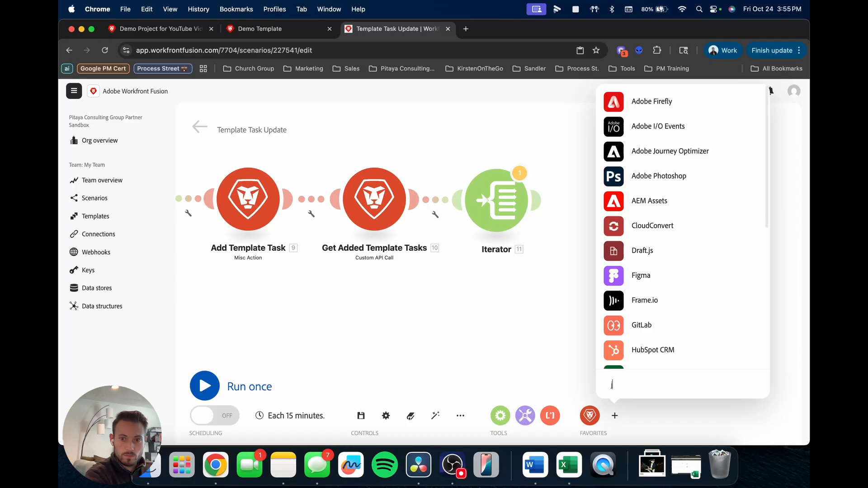
type("json")
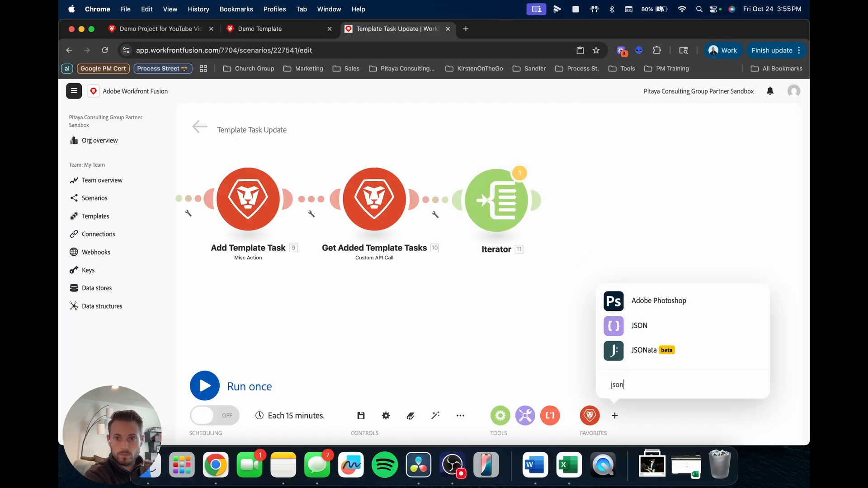
left_click(616, 327)
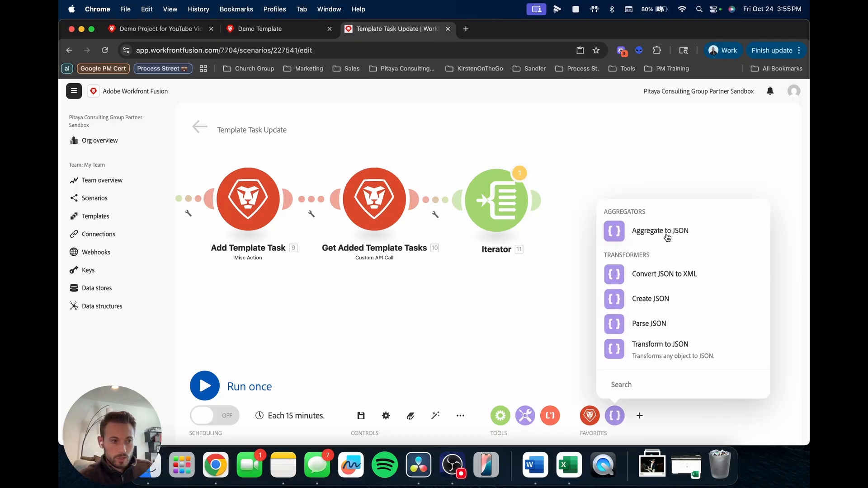
left_click(667, 236)
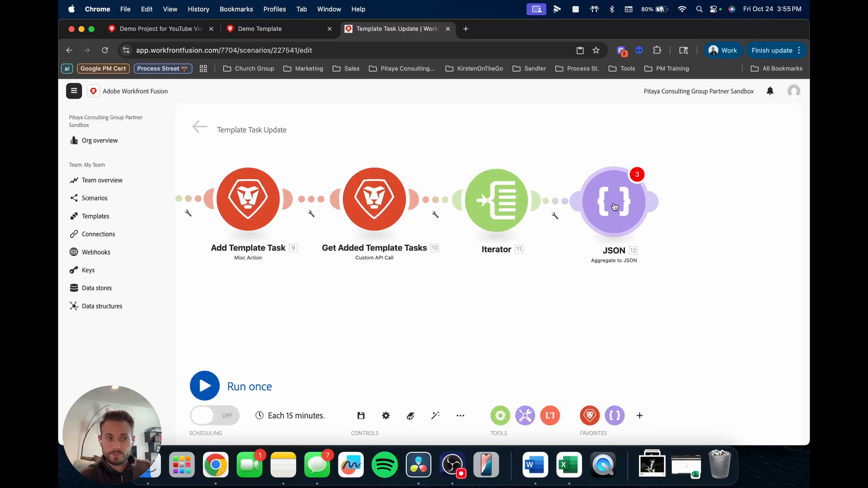
left_click(620, 156)
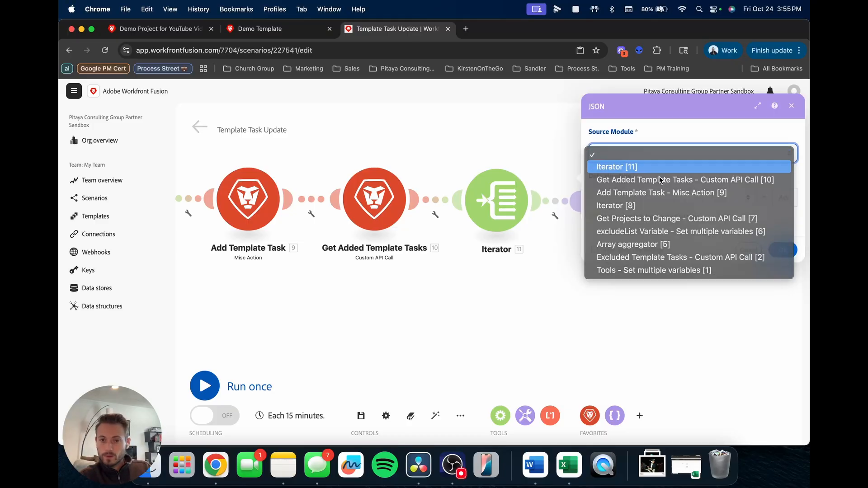
left_click(621, 156)
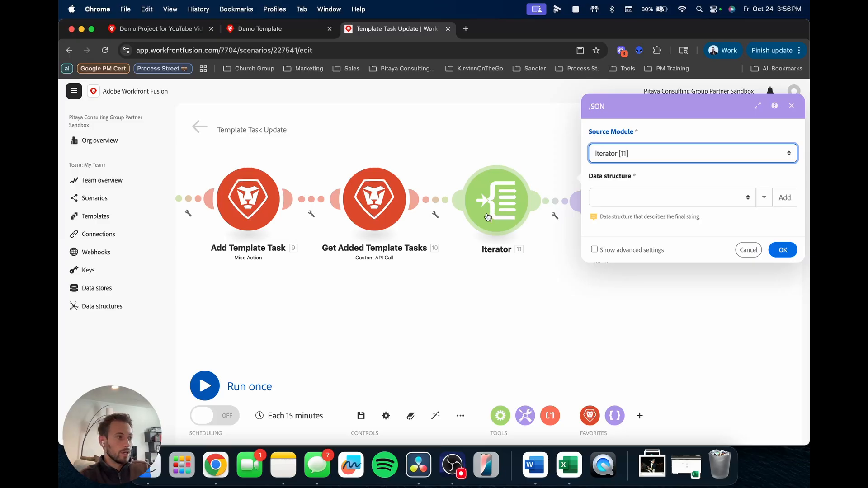
Step: Start a new data structure for the JSON aggregator and name it Full Task Update
left_click(757, 201)
left_click(702, 201)
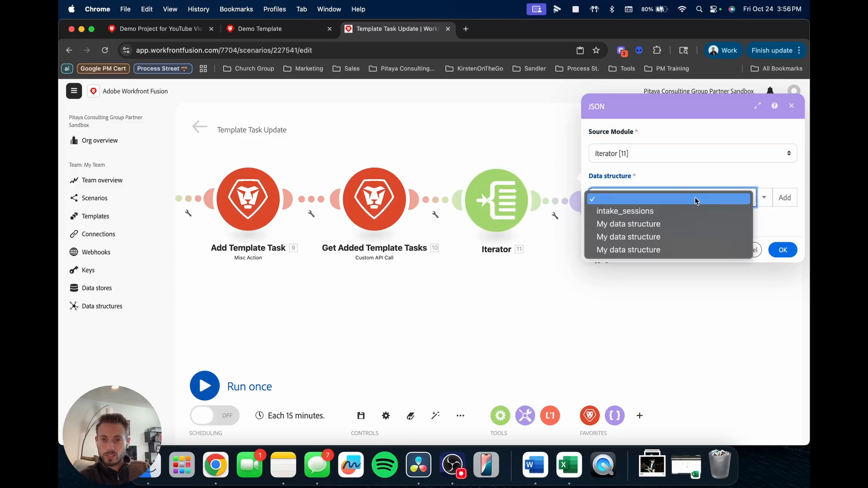
left_click(667, 179)
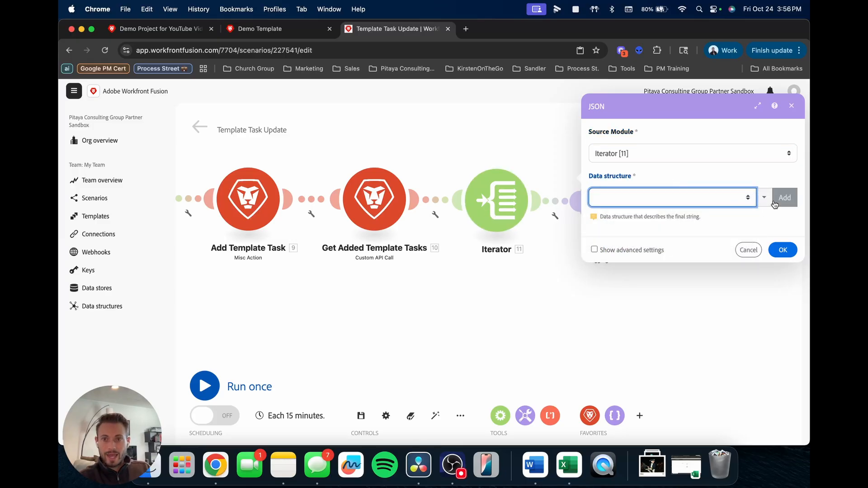
left_click(781, 204)
left_click(789, 179)
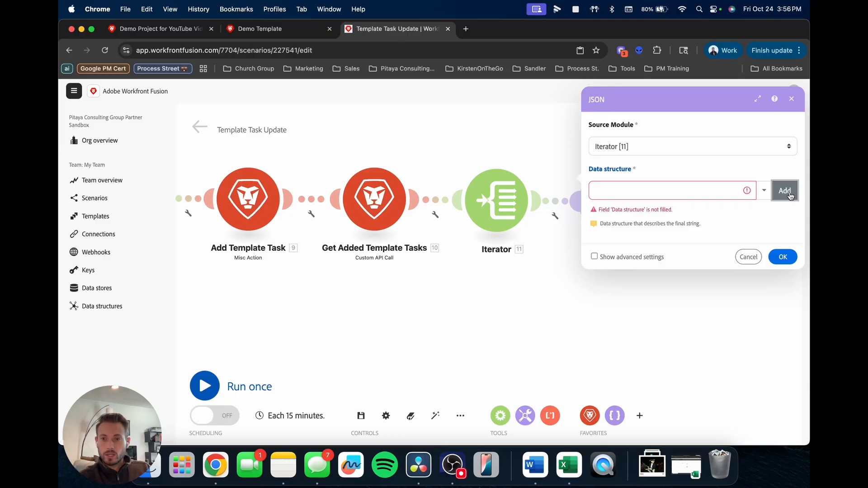
triple_click(468, 146)
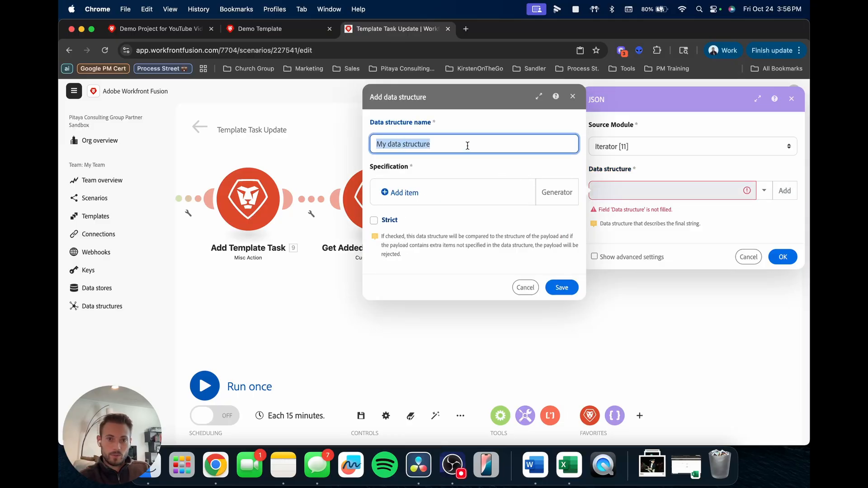
type("Full Task Update")
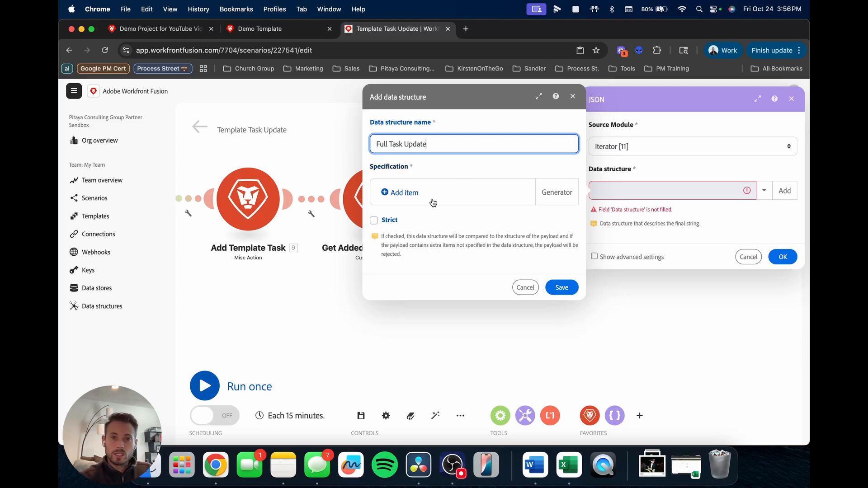
Step: Add a Text item named ID to the data structure's specification
left_click(400, 193)
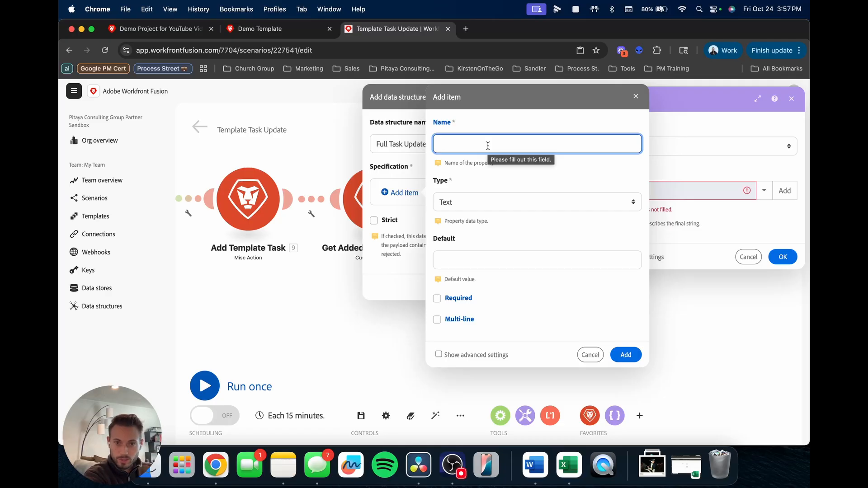
type("ID")
left_click(478, 198)
left_click(478, 200)
left_click(477, 261)
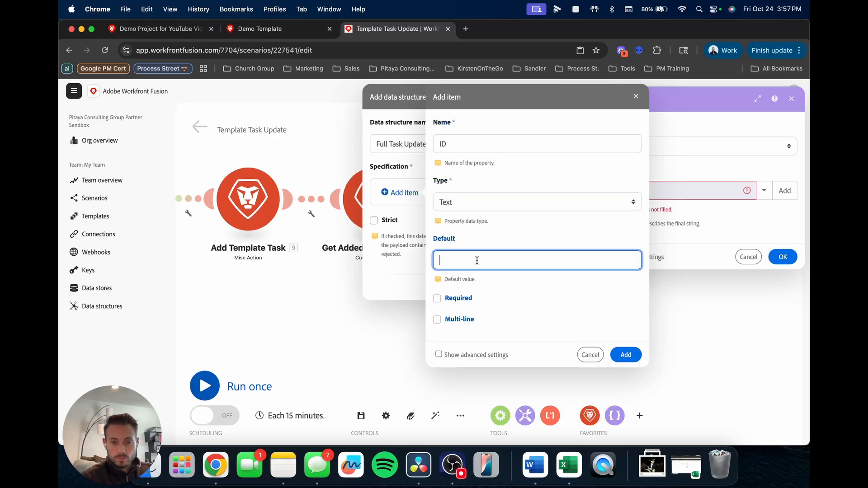
left_click(626, 355)
left_click(553, 232)
left_click(745, 312)
Step: Add a Text item named URL to the data structure's specification
left_click(400, 256)
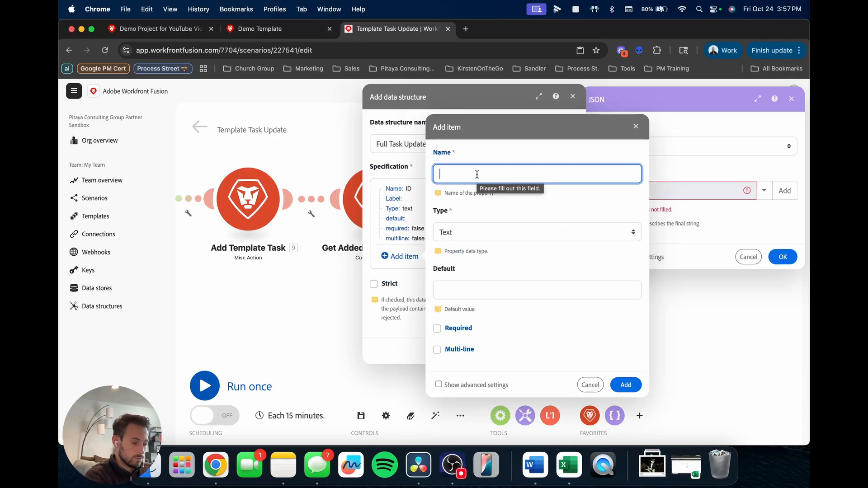
type("URL")
left_click(471, 232)
left_click(472, 233)
left_click(626, 385)
Step: Add two Text items named name and indent to the data structure
left_click(401, 319)
type("name")
key("Return")
left_click(402, 333)
type("indent")
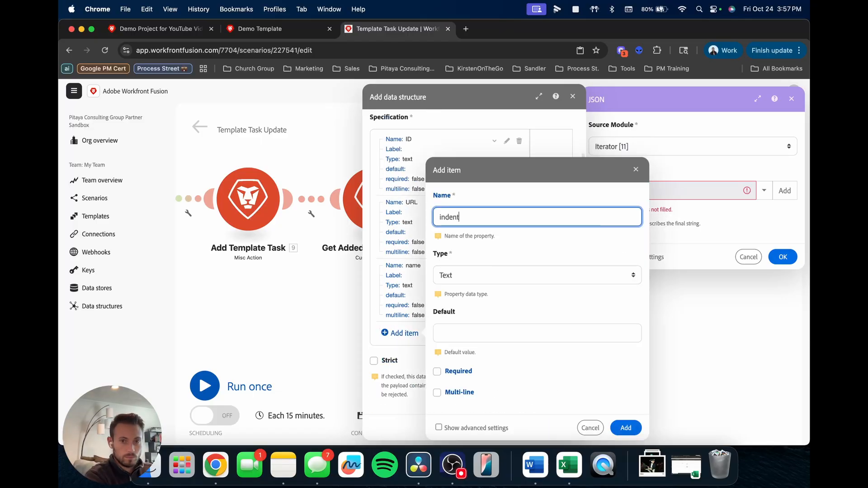
key("Return")
Step: Add two Text items named teamID and objCode to the data structure
left_click(402, 333)
type("teamID")
key("Return")
left_click(401, 333)
type("objCode")
key("Return")
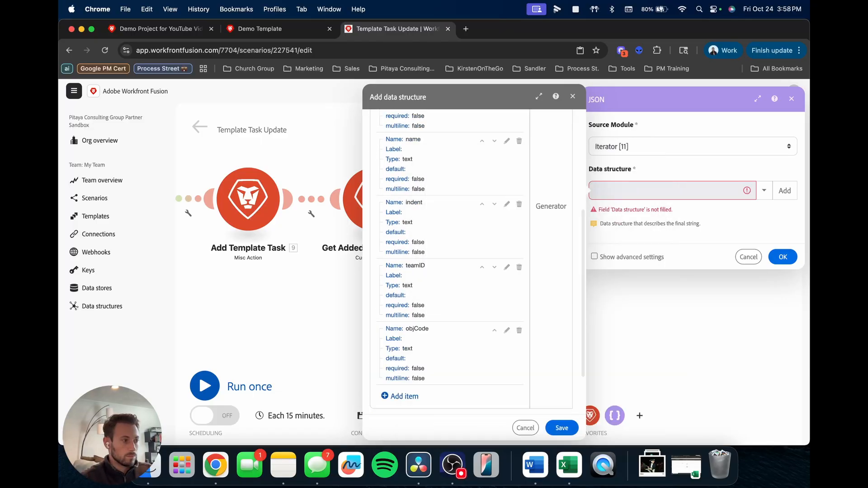
Step: Add an item named duration with the type Number to the data structure
left_click(401, 333)
type("duration")
left_click(484, 281)
left_click(473, 288)
key("Return")
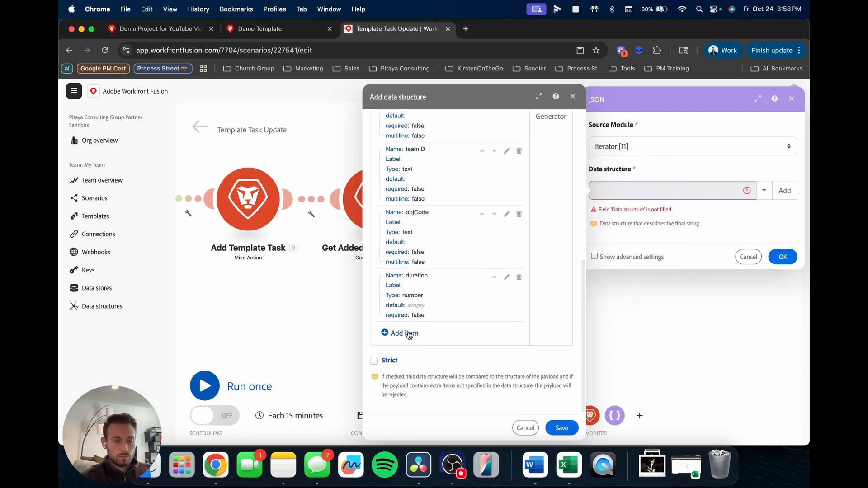
Step: Add two Text items named parentID and priority to the data structure
left_click(402, 333)
type("parentID")
key("Return")
left_click(402, 333)
type("priority")
key("Return")
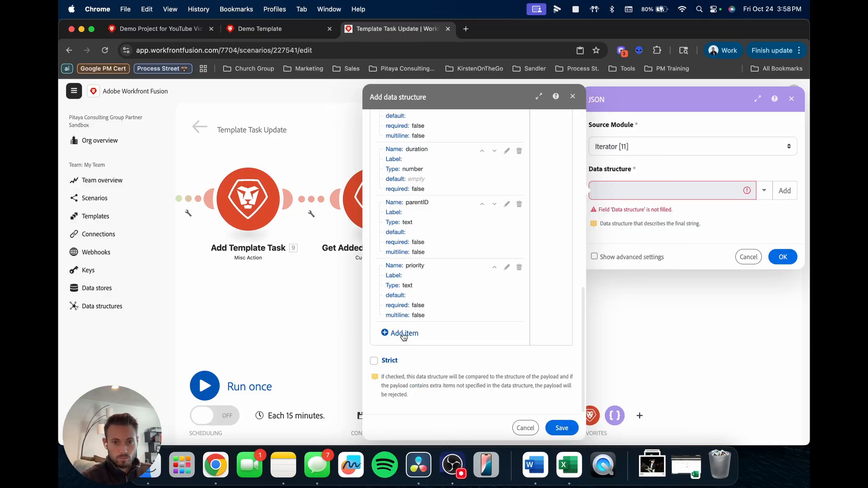
Step: Add two Text items named categoryID and taskNumber to the data structure
left_click(401, 334)
type("categoryID")
key("Return")
left_click(401, 333)
type("taskNumber")
key("Return")
Step: Add two Text items named description and milestoneID to the data structure
left_click(400, 334)
type("description")
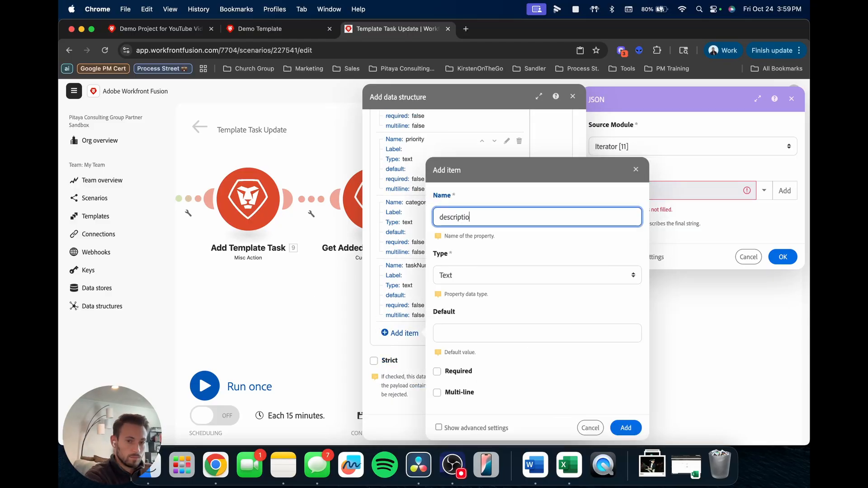
key("Return")
left_click(399, 356)
type("milestoneID")
left_click(626, 428)
Step: Add two Text items named plannedCost and assignedToID to the data structure
left_click(403, 337)
type("plannedCost")
left_click(626, 428)
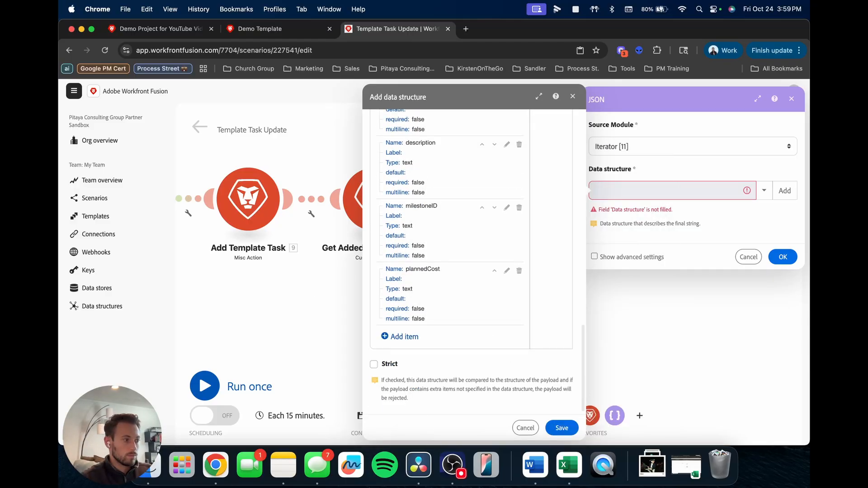
left_click(403, 337)
type("assignedToID")
left_click(626, 428)
Step: Add two Text items named durationType and trackingMode to the data structure
left_click(409, 399)
type("durationType")
left_click(628, 430)
left_click(406, 336)
type("trackingMode")
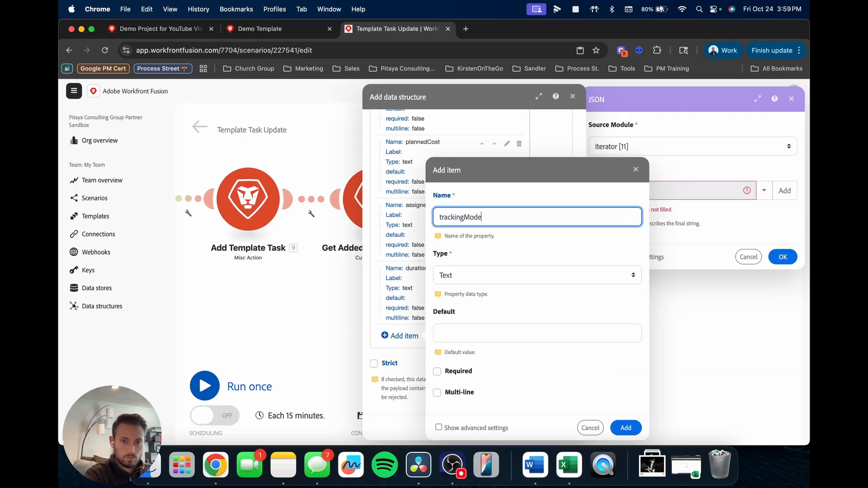
left_click(625, 428)
Step: Add two Text items named plannedRevenue and taskConstraint to the data structure
left_click(405, 335)
type("plannedReference")
left_click(626, 428)
left_click(406, 335)
type("taskConstraint")
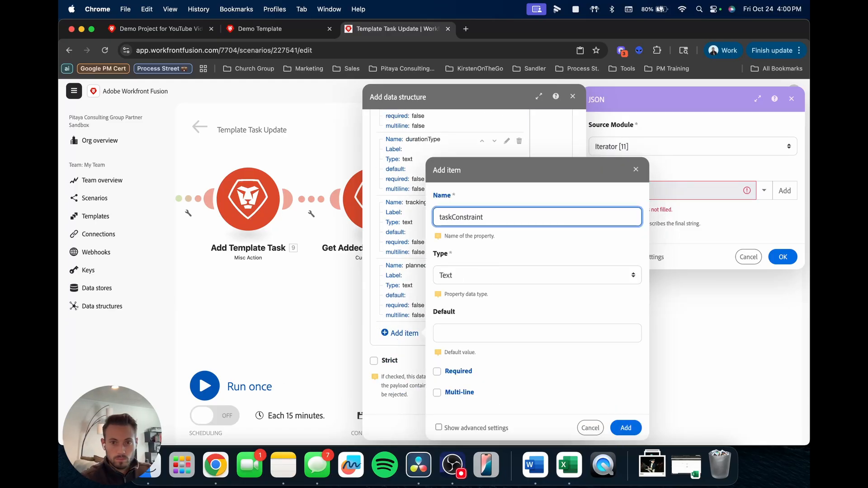
left_click(626, 428)
Step: Add two Text items named plannedDuration and predecessorExpression to the data structure
left_click(408, 333)
type("plannedDuration")
key("Return")
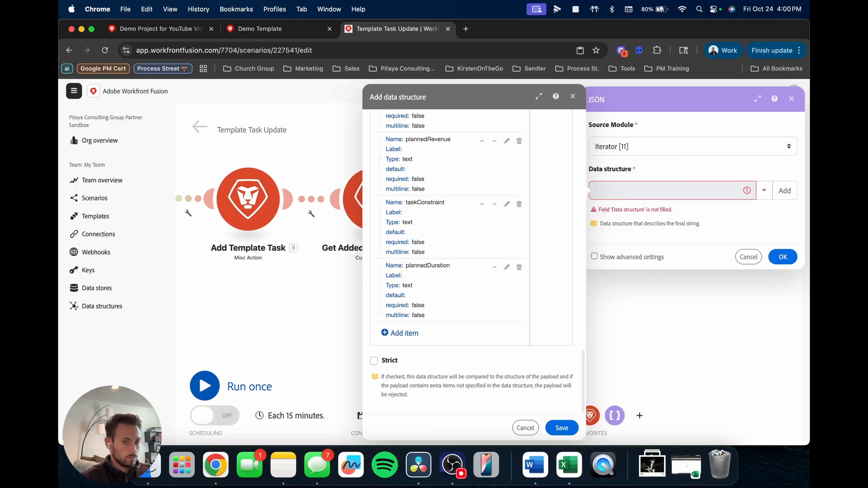
left_click(406, 333)
type("predecessorExpression")
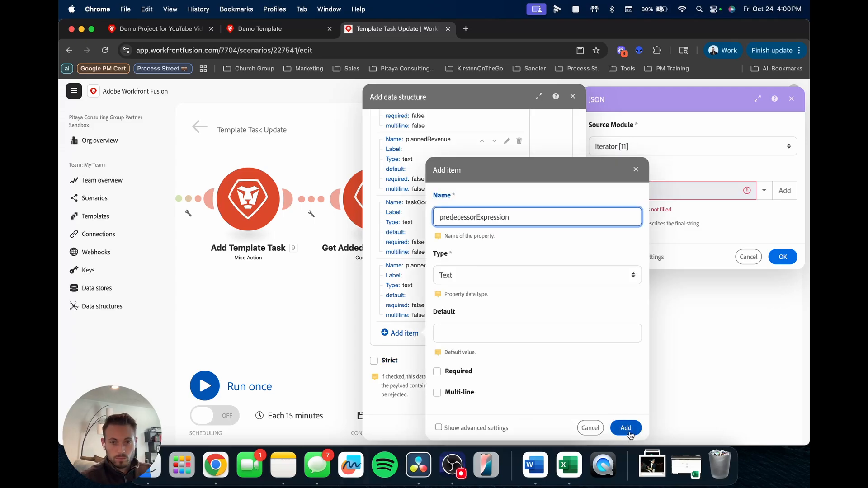
left_click(626, 427)
Step: Add two Text items named plannedDurationMinutes and plannedStartDate, and save the data structure
left_click(405, 334)
type("plannedDurationMinutes")
key("Return")
left_click(404, 377)
type("plannedStartDate")
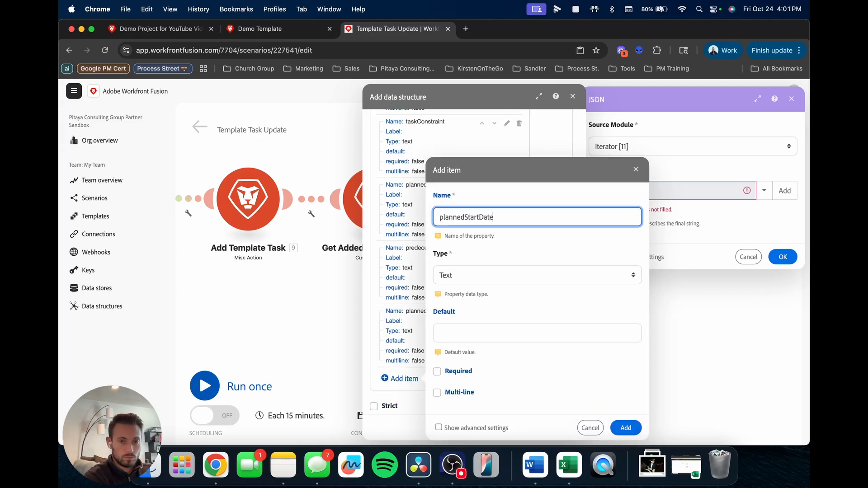
key("Return")
left_click(562, 429)
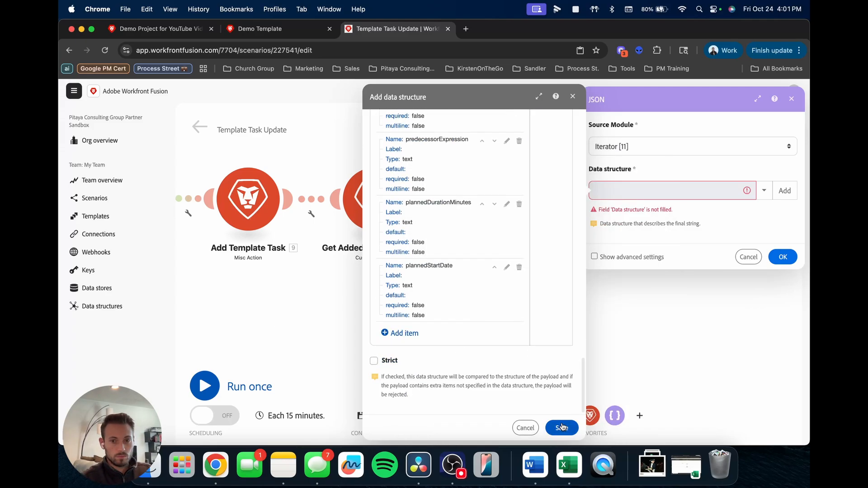
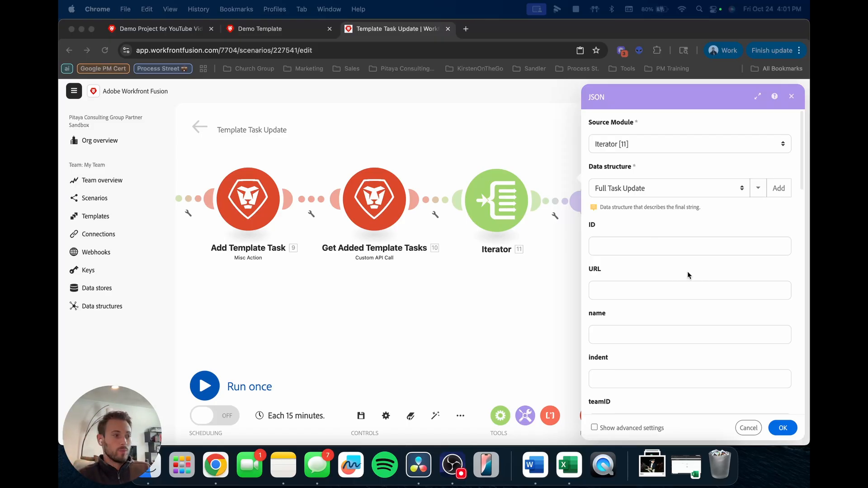
Step: Confirm the JSON aggregator with the Full Task Update data structure, leaving its fields empty
left_click(621, 246)
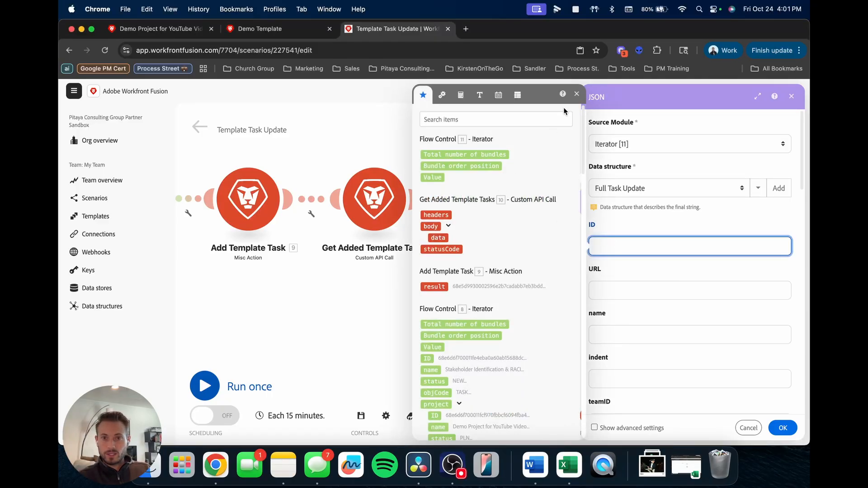
left_click(576, 93)
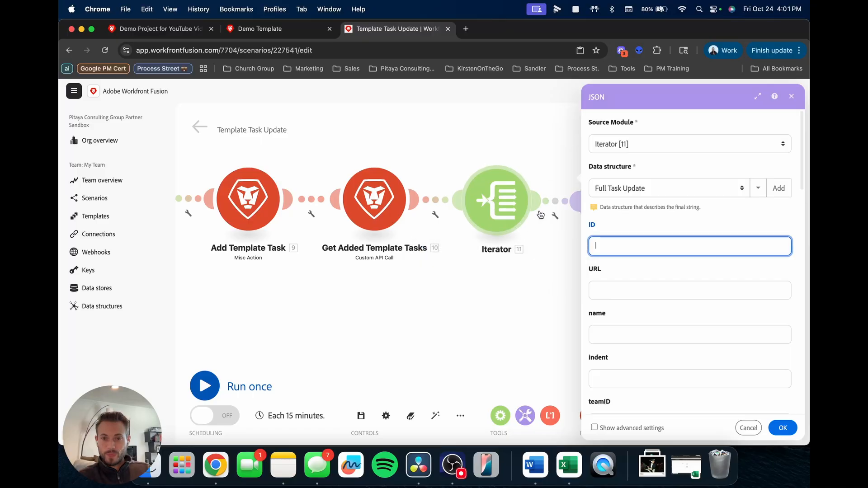
left_click(782, 429)
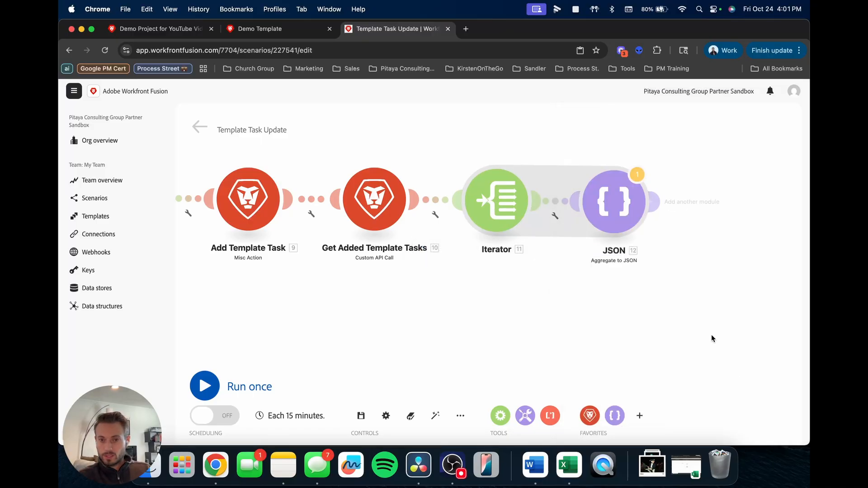
Step: Run the Template Task Update scenario once to generate sample data for the Iterator
right_click(557, 203)
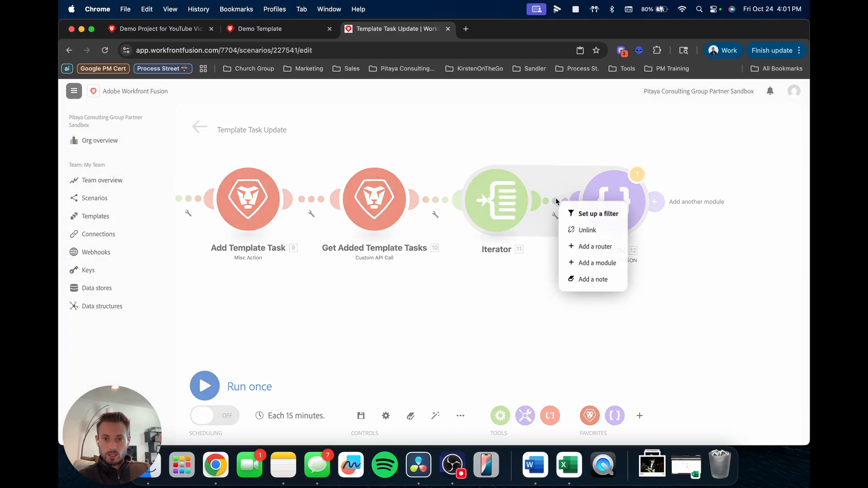
left_click(519, 311)
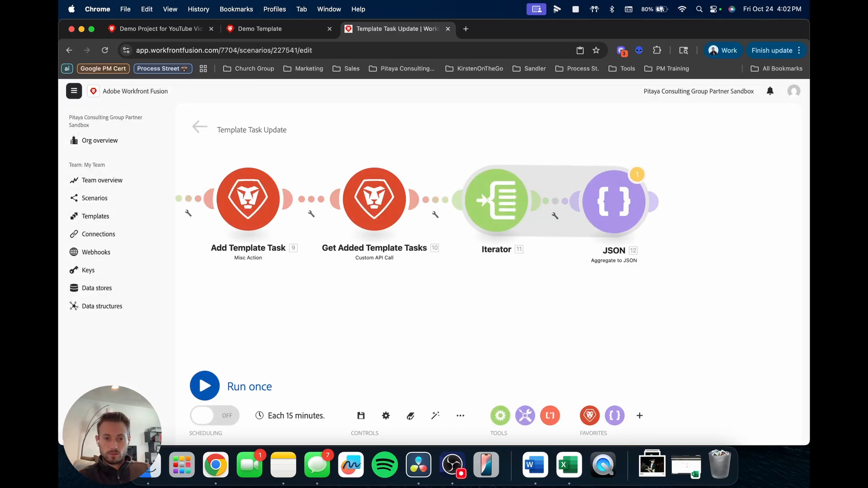
left_click(202, 396)
left_click(437, 425)
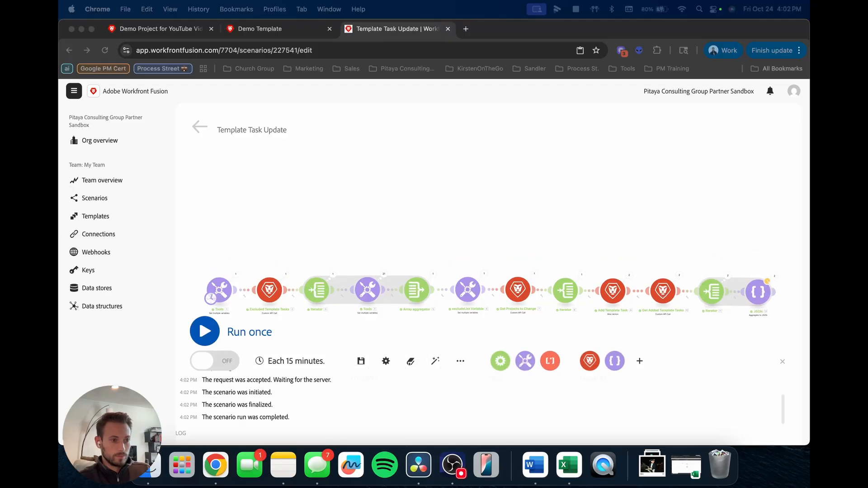
Step: Examine the input bundles of the JSON module's operations from the completed run
left_click(721, 323)
scroll(721, 322, "up", 6)
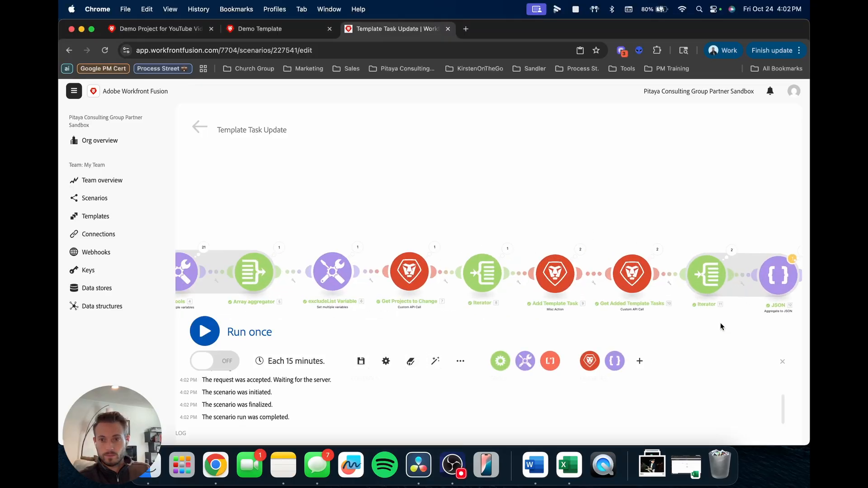
left_click(667, 183)
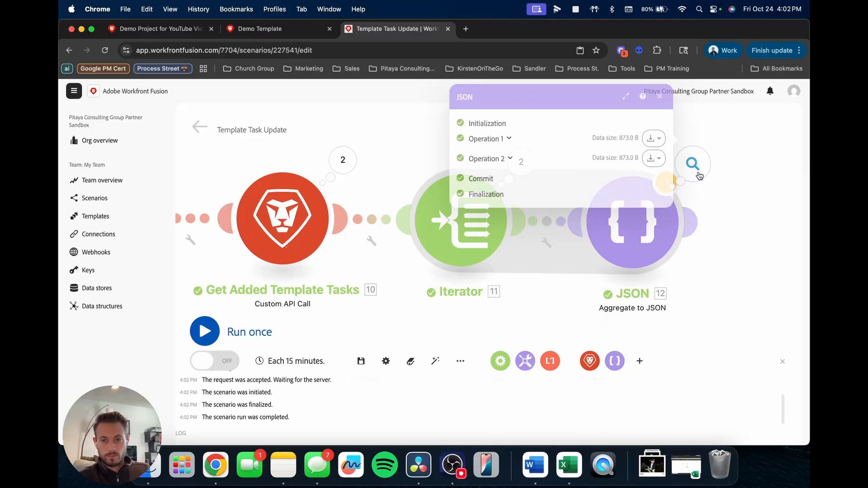
left_click(508, 158)
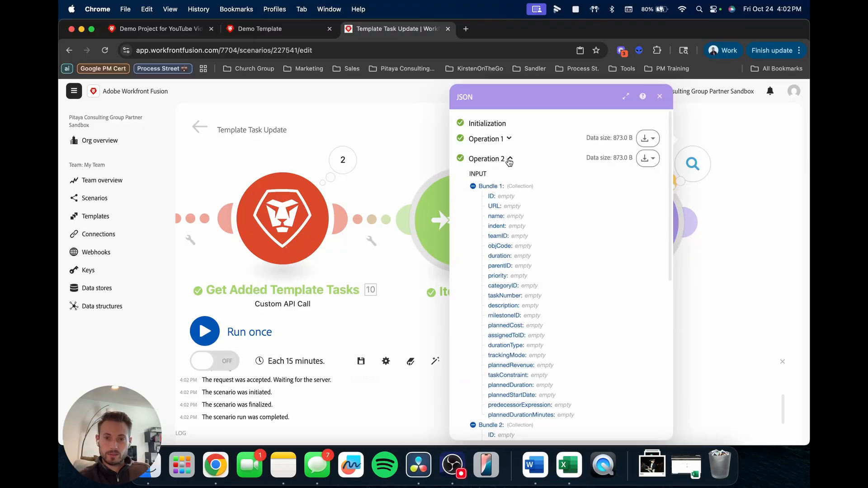
left_click(508, 137)
left_click(508, 137)
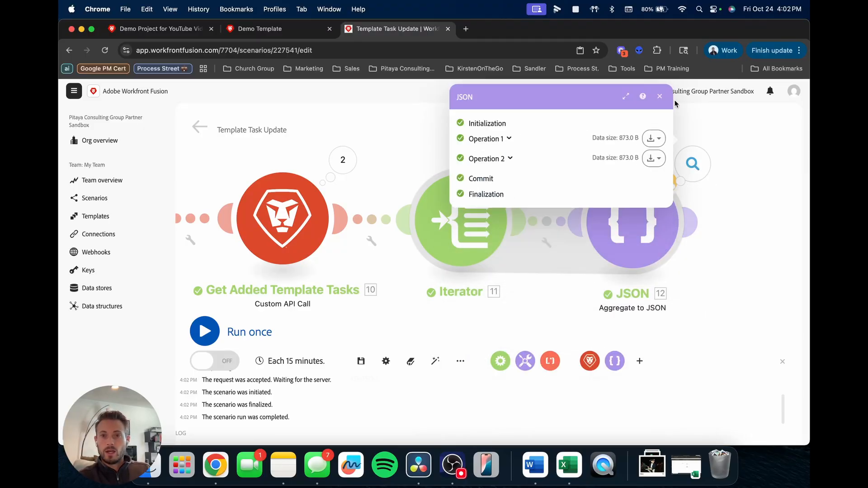
left_click(660, 96)
Step: Examine the output bundles of the Iterator's second operation
left_click(535, 159)
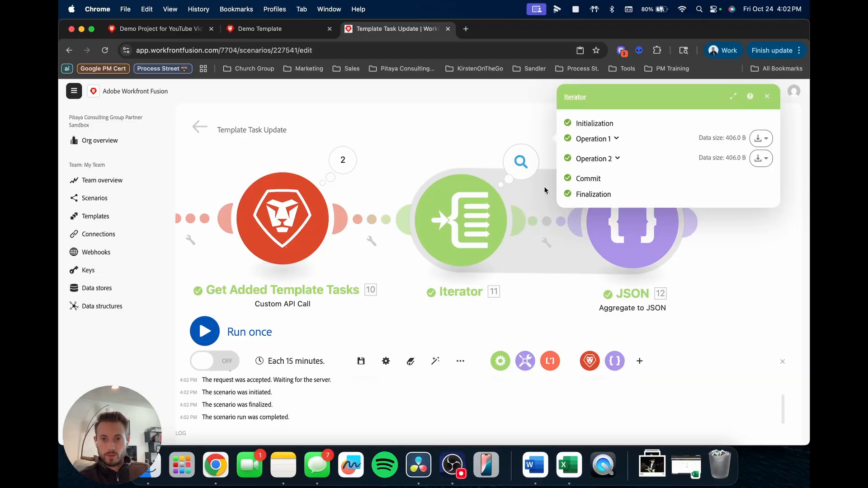
left_click(606, 159)
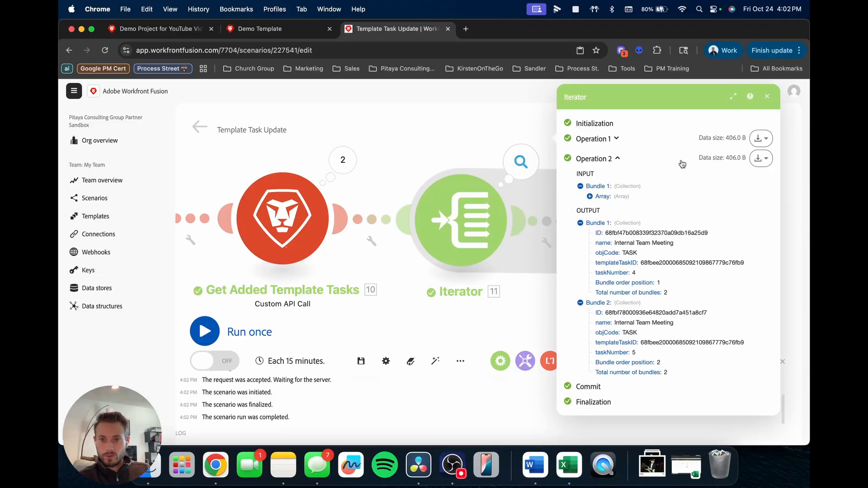
left_click(768, 96)
Step: Map the JSON aggregator's ID and name fields to the Iterator's ID and name
left_click(652, 258)
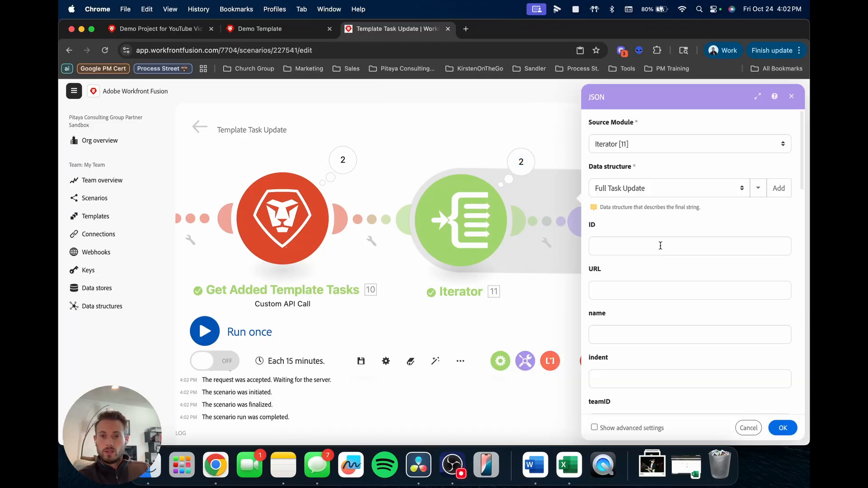
left_click(639, 251)
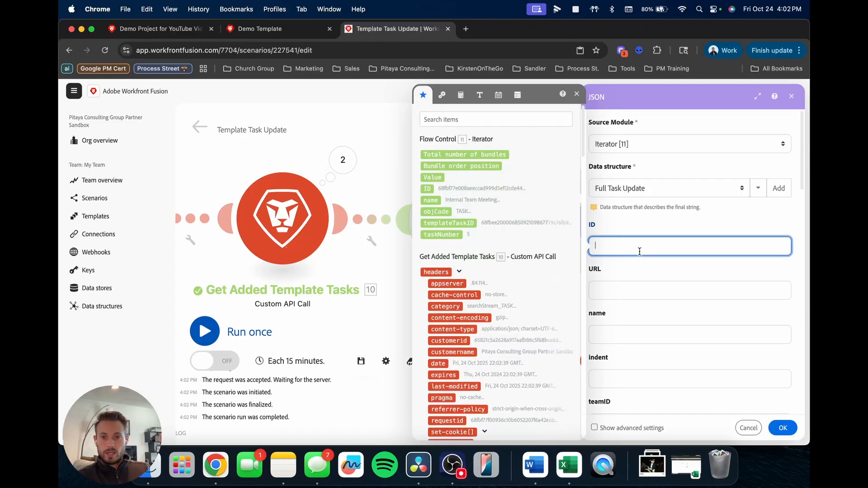
left_click(427, 188)
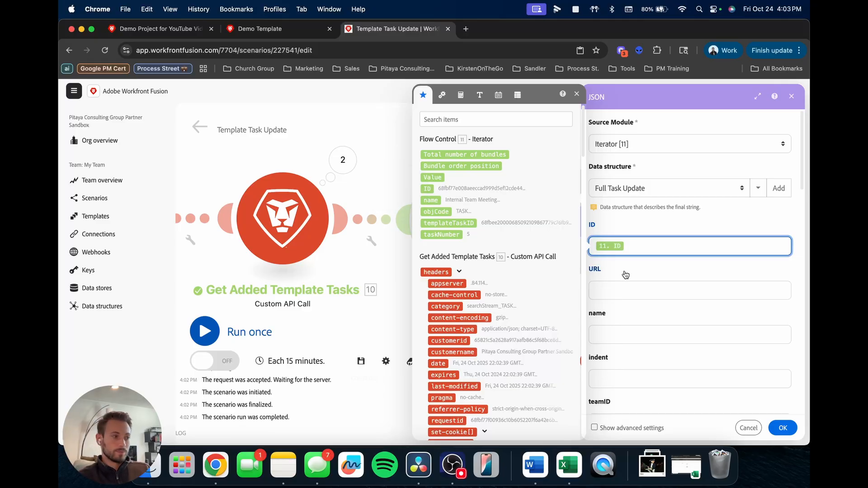
left_click(626, 323)
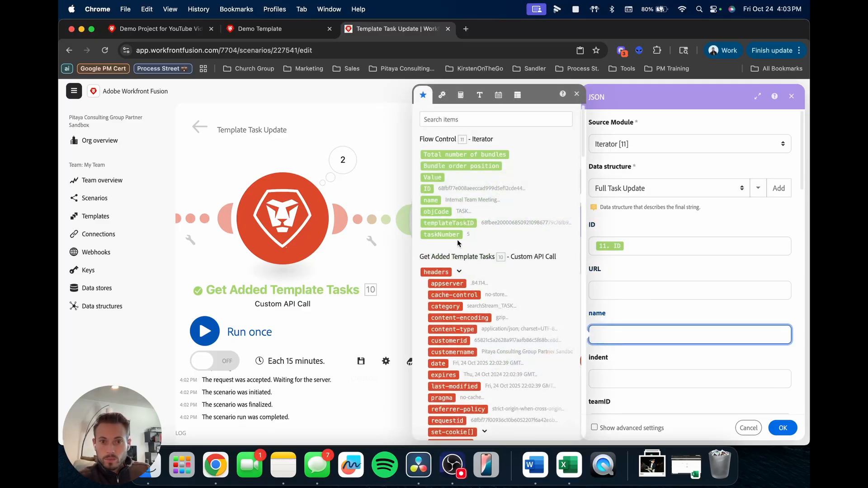
left_click(431, 200)
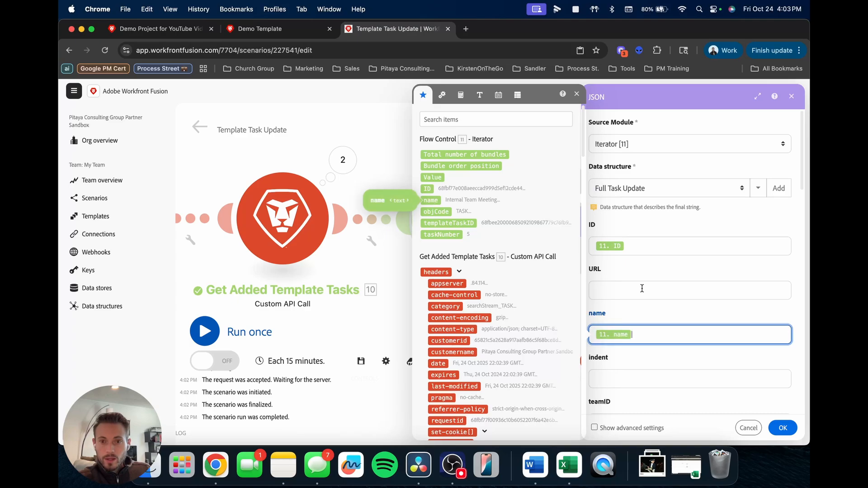
Step: Map the JSON aggregator's objCode field to the Iterator's objCode
scroll(451, 295, "down", 3)
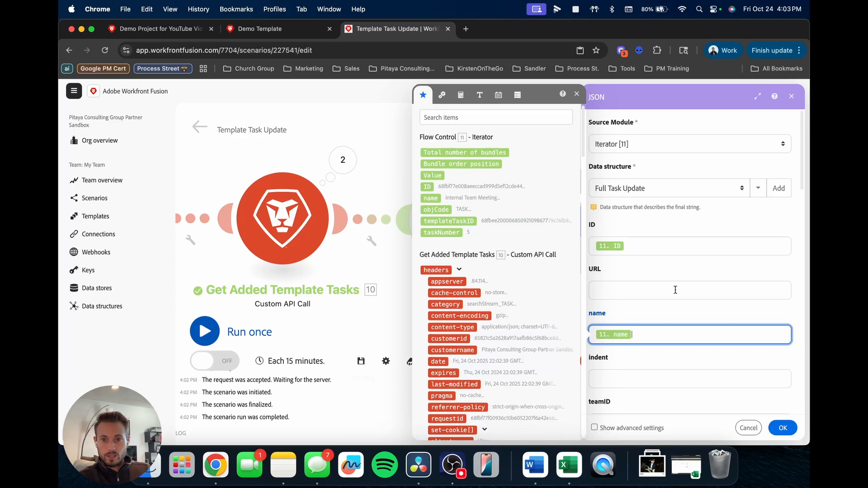
scroll(713, 302, "down", 5)
scroll(716, 302, "down", 2)
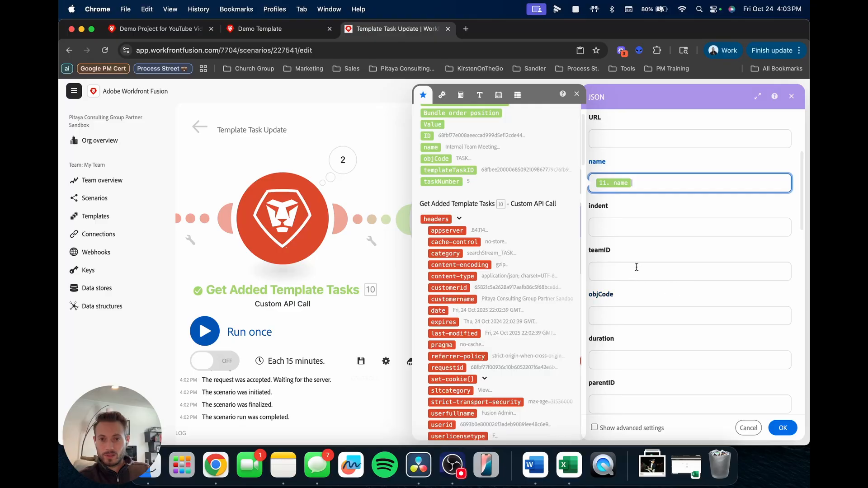
scroll(643, 266, "down", 1)
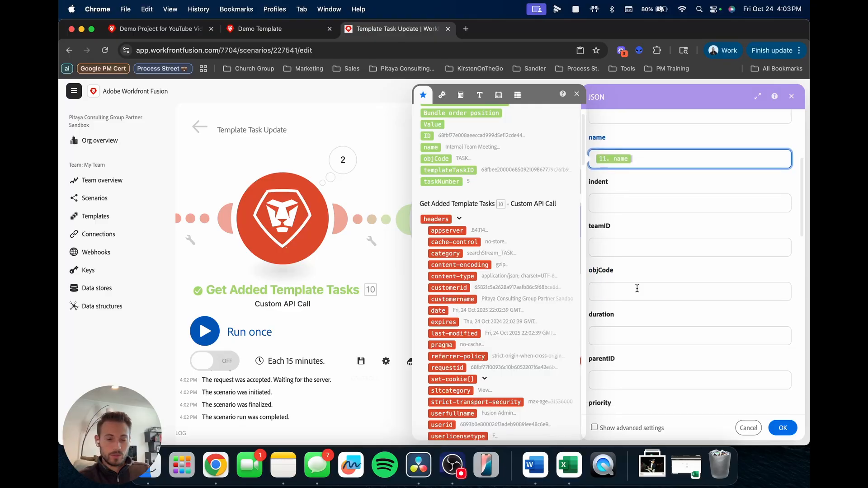
left_click(635, 289)
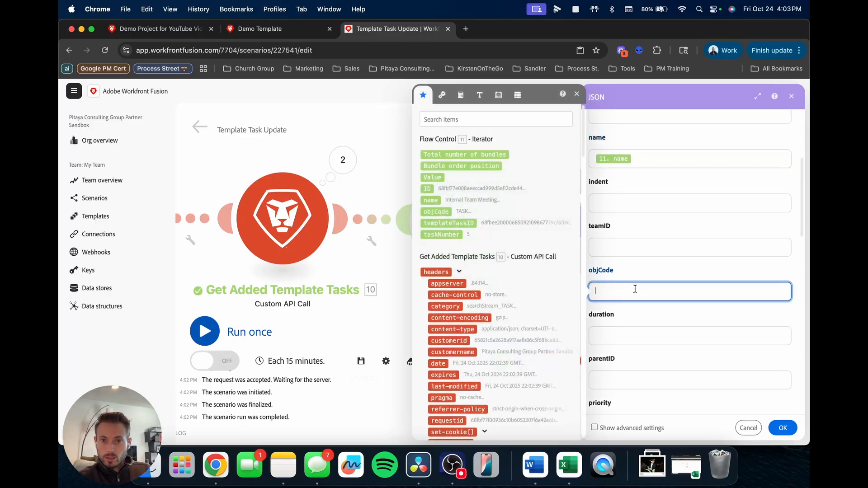
left_click(436, 212)
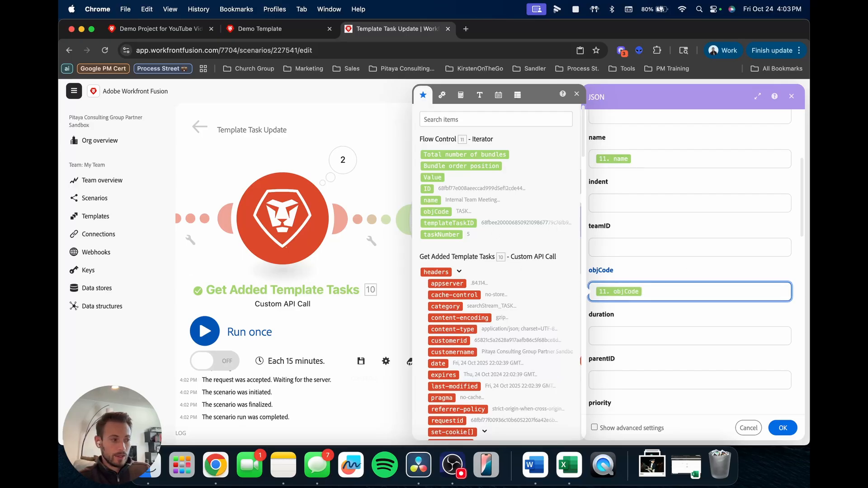
Step: Check the Internal Team Meeting task's duration in Demo Template and set the JSON aggregator's duration field to 1
scroll(664, 262, "down", 1)
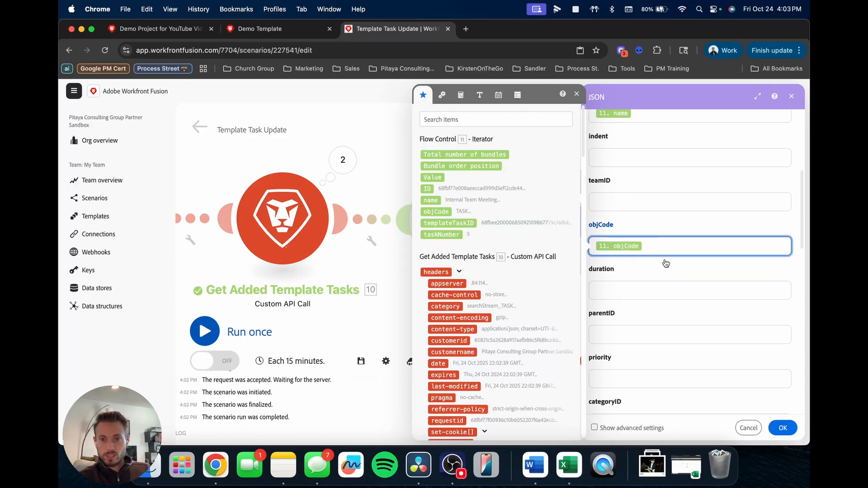
left_click(263, 28)
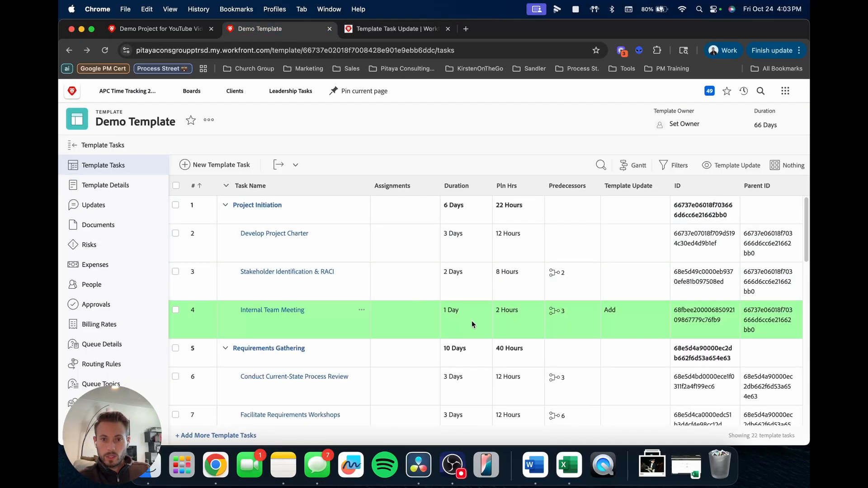
key("ctrl+Tab")
left_click(635, 290)
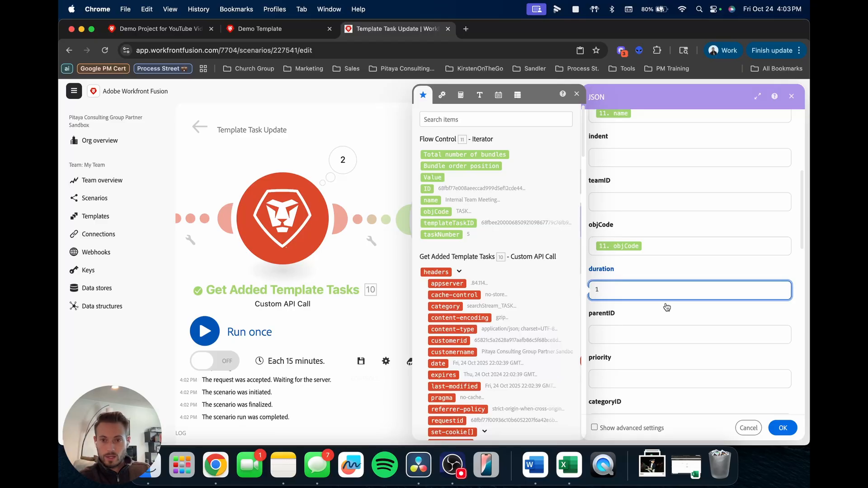
Step: Map the JSON aggregator's parentID field to the parentID from Iterator 8
scroll(630, 321, "down", 1)
left_click(629, 321)
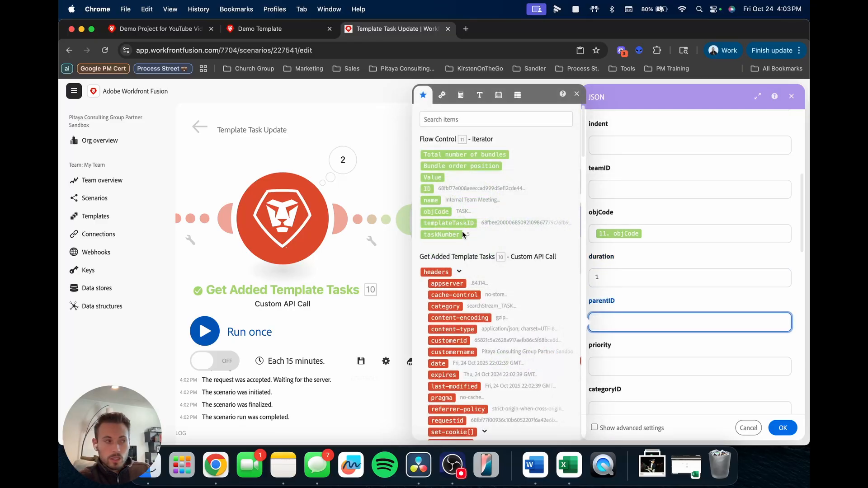
scroll(471, 234, "down", 10)
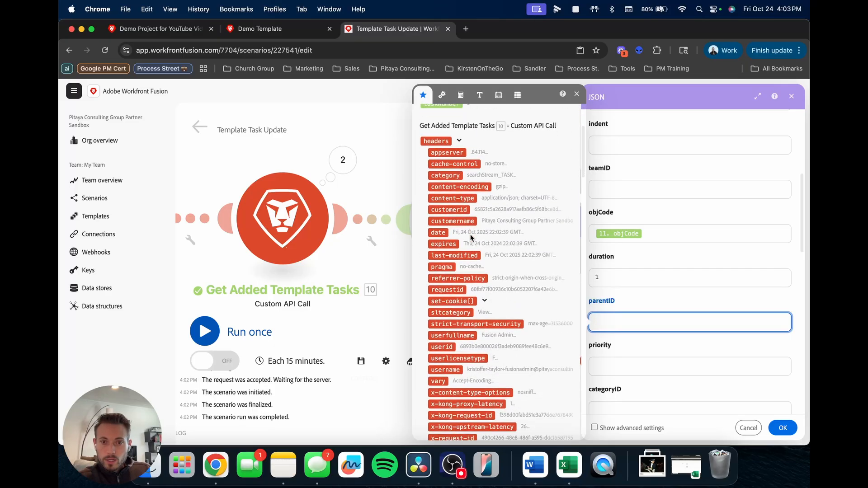
scroll(471, 234, "down", 2)
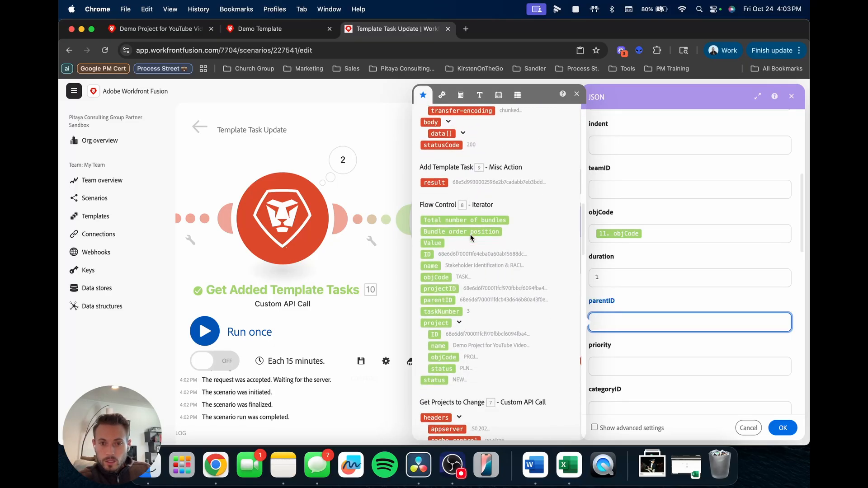
left_click(437, 300)
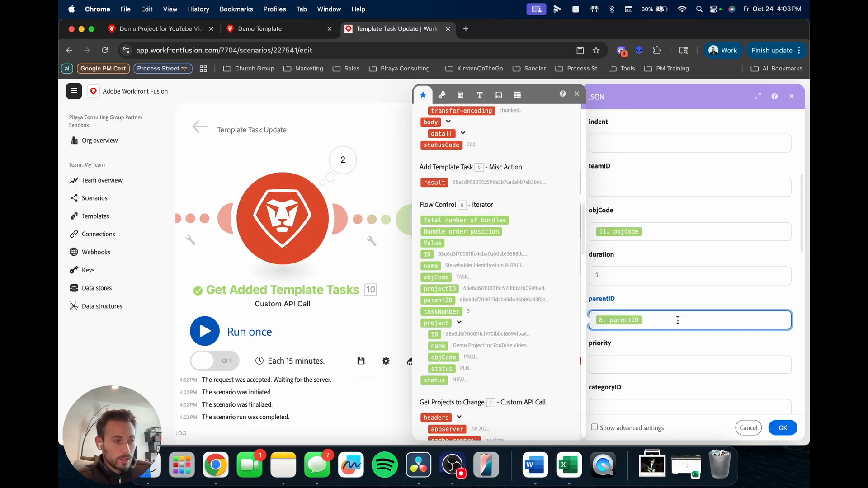
Step: Check which custom form is attached to the Internal Team Meeting template task by viewing its Additional Task Details section
scroll(677, 322, "down", 2)
scroll(679, 323, "down", 1)
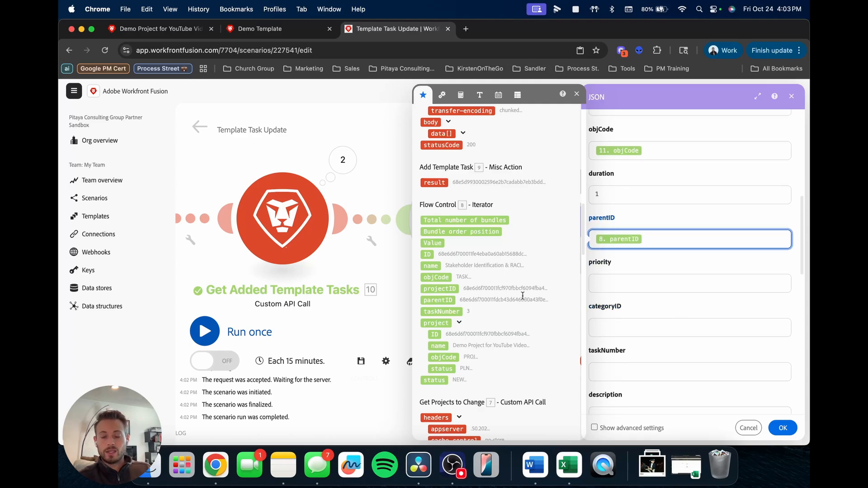
scroll(523, 296, "down", 3)
scroll(647, 322, "down", 1)
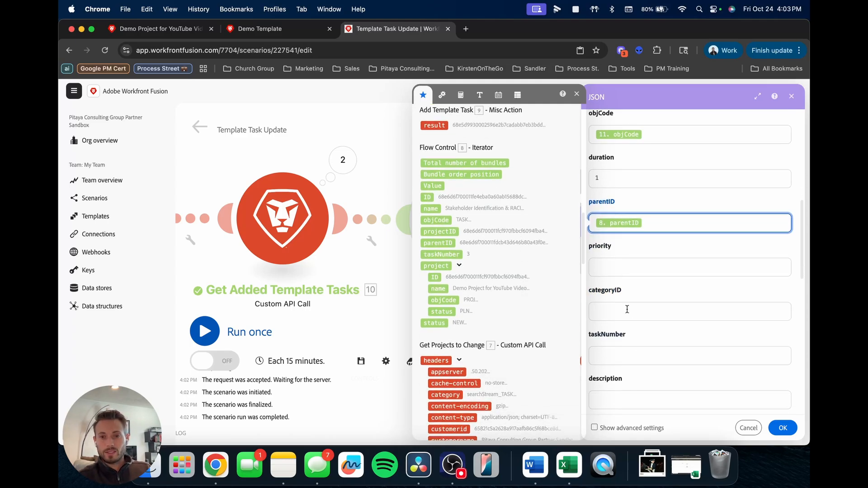
left_click(270, 30)
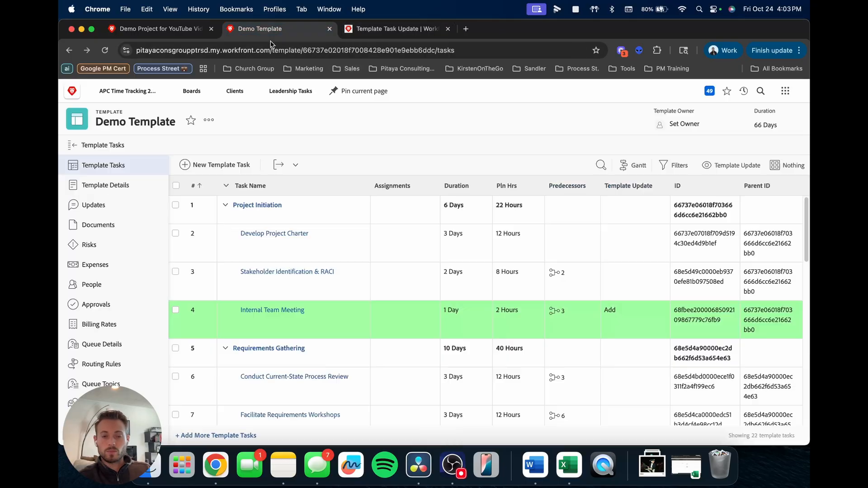
left_click(271, 310)
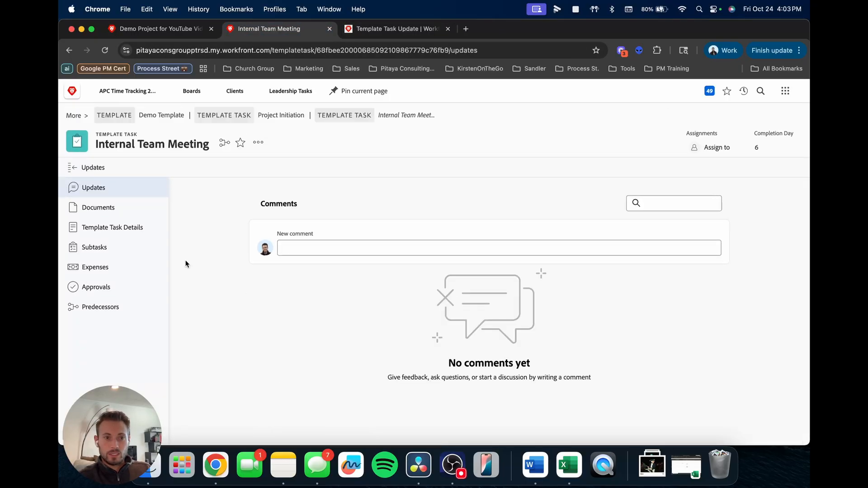
left_click(104, 228)
left_click(199, 193)
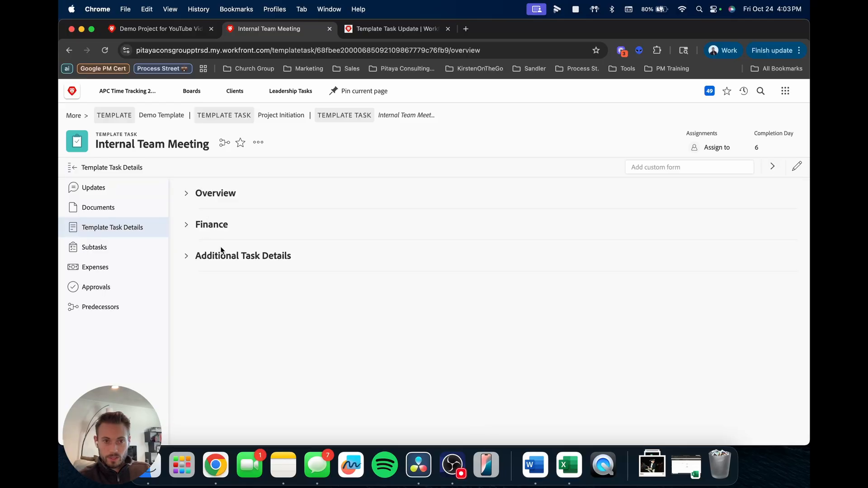
left_click(229, 260)
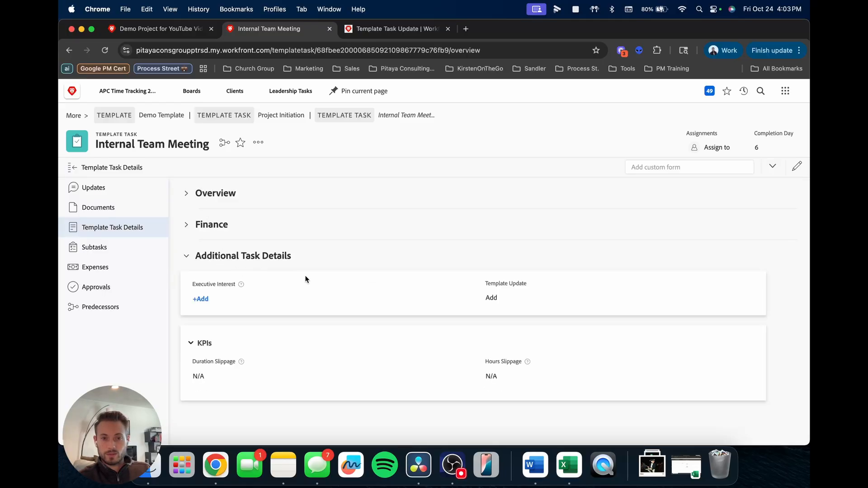
left_click(256, 261)
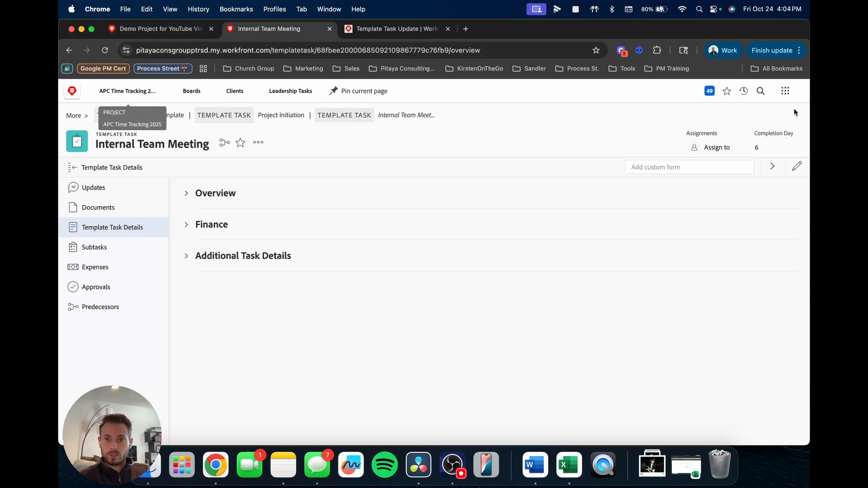
Step: Open the Additional Task Details custom form from Workfront Setup and copy its ID from the page address
left_click(786, 91)
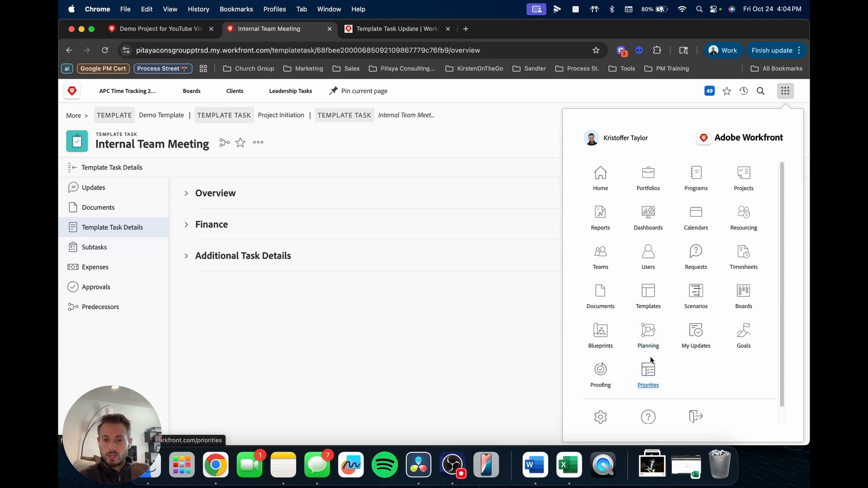
left_click(600, 416)
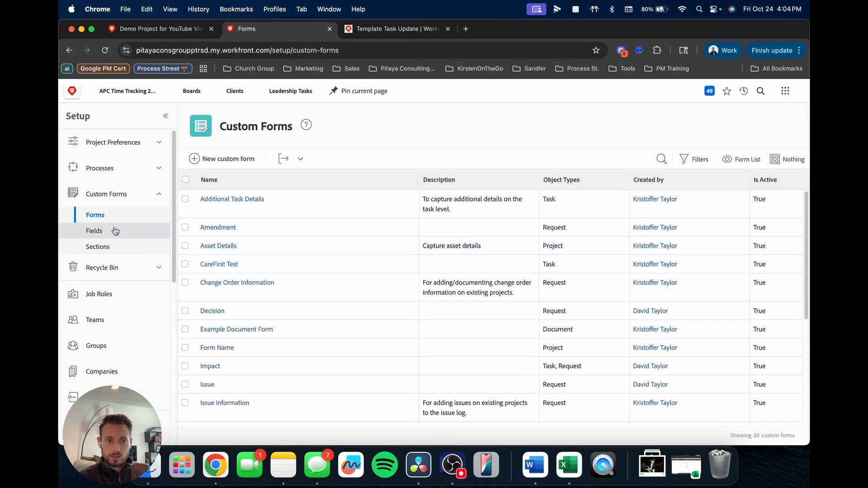
left_click(232, 200)
left_click(425, 50)
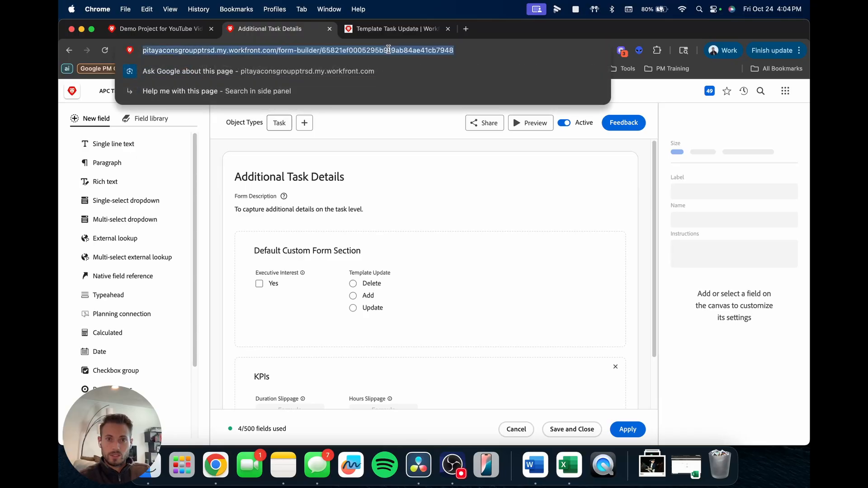
left_click(425, 49)
double_click(426, 50)
key("super+c")
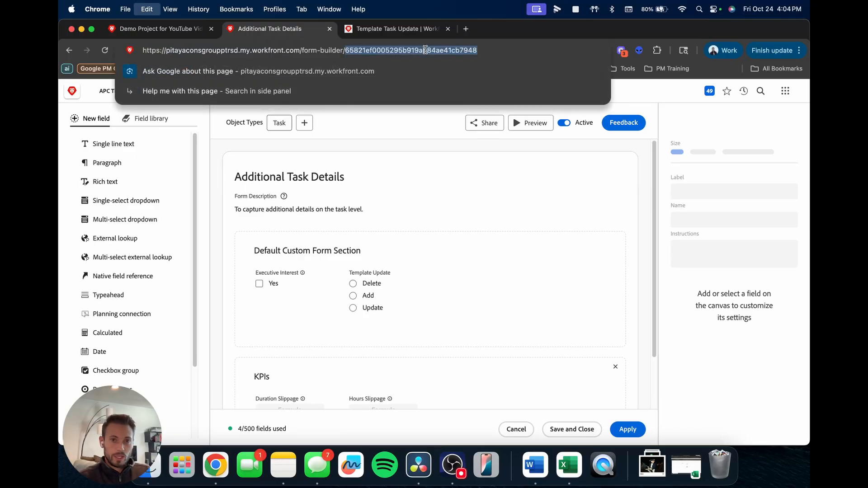
Step: Return to the Template Task Update scenario and paste the copied form ID into the JSON aggregator's categoryID field
left_click(68, 52)
left_click(68, 52)
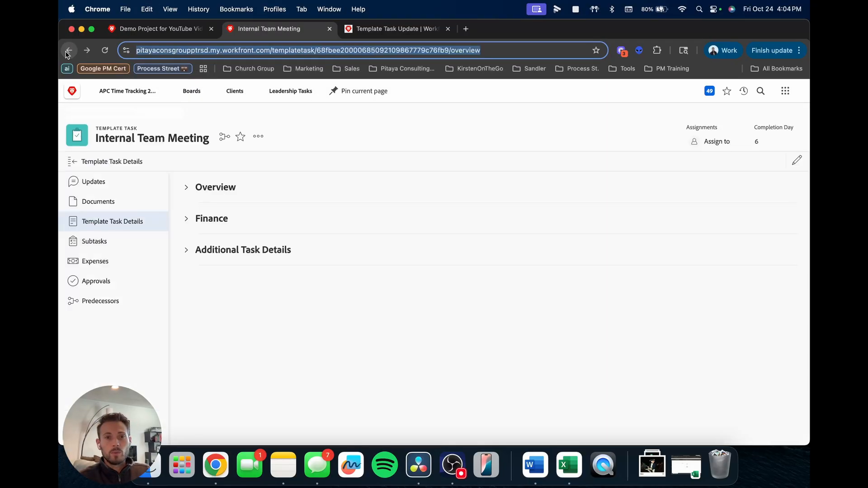
left_click(374, 31)
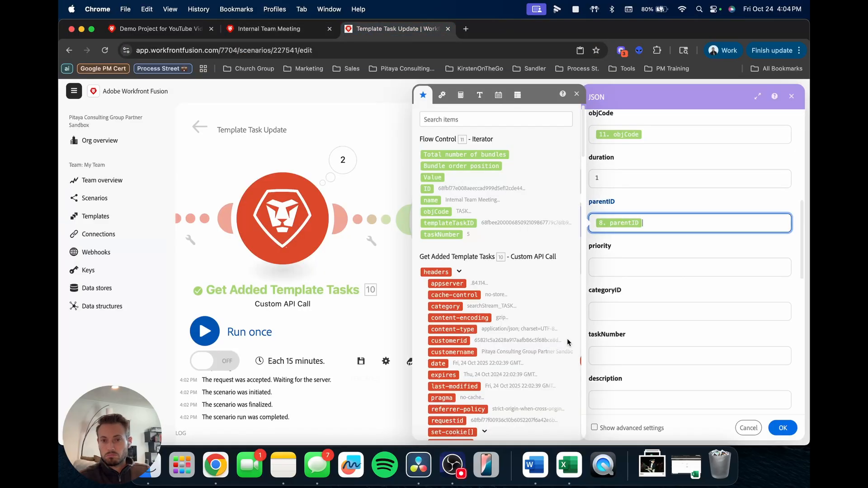
left_click(637, 312)
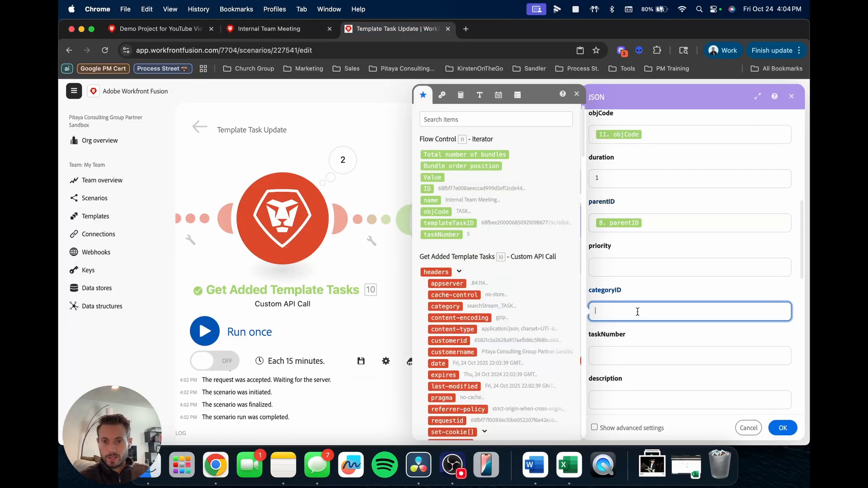
key("super+v")
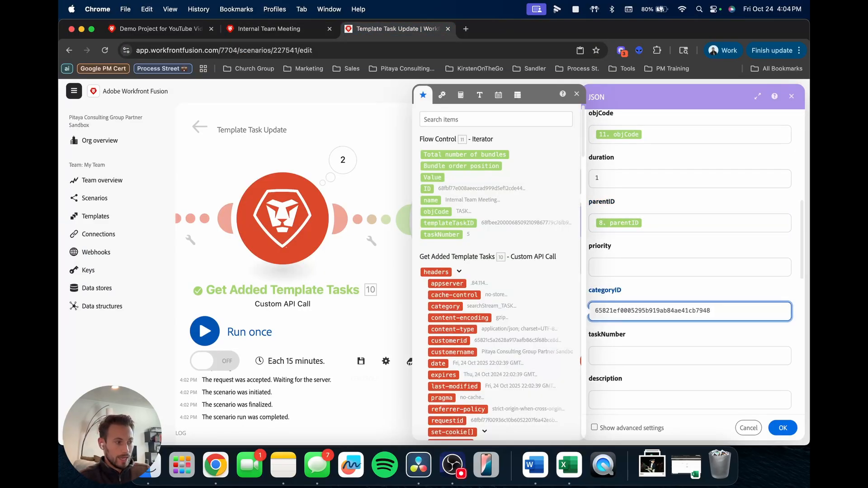
Step: Set the JSON aggregator's taskNumber to Iterator 8's taskNumber + 1 and check the Internal Team Meeting task's position in the demo project
left_click(633, 361)
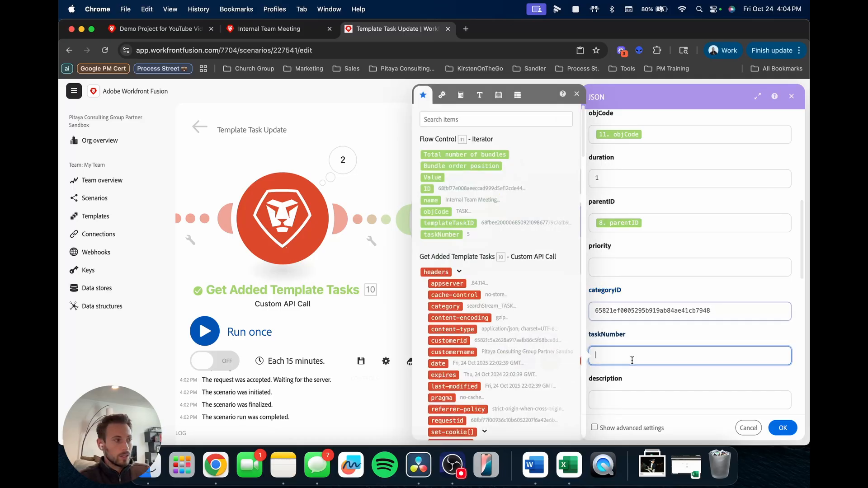
scroll(496, 329, "down", 5)
scroll(497, 329, "down", 6)
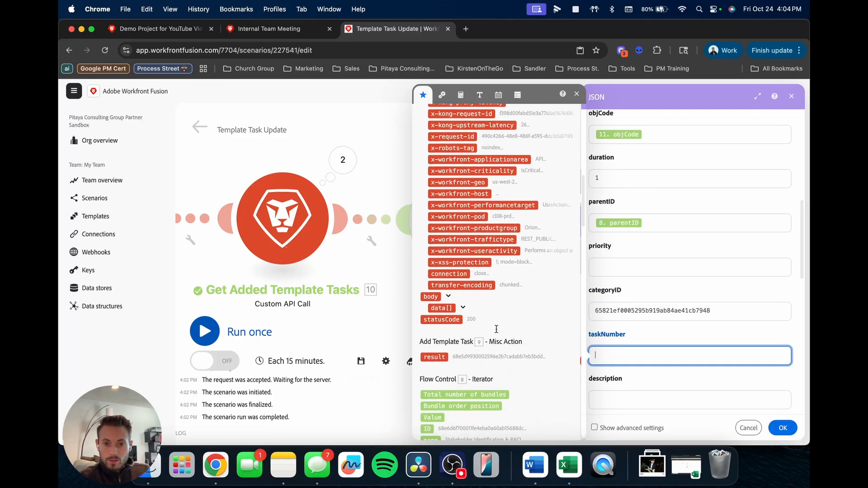
scroll(500, 324, "down", 2)
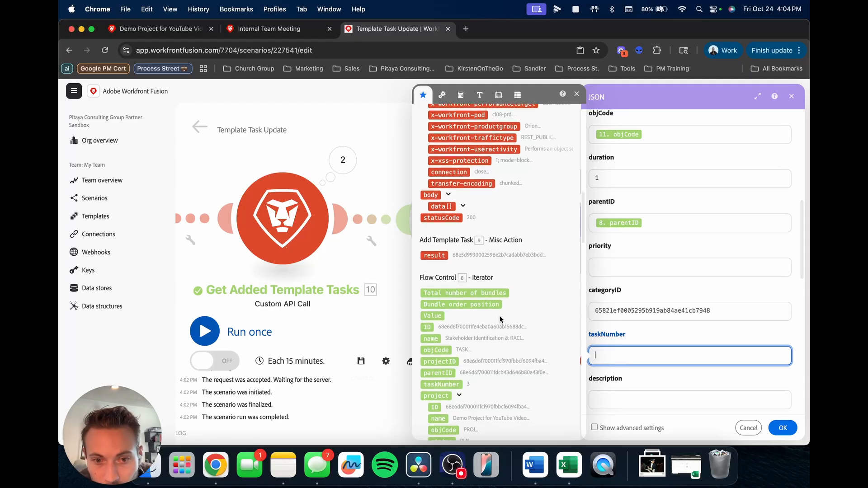
left_click_drag(452, 354, 637, 360)
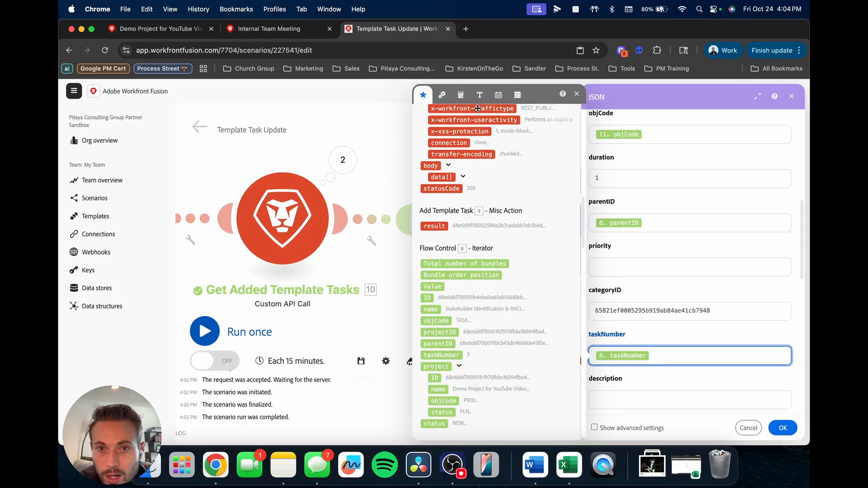
left_click(461, 95)
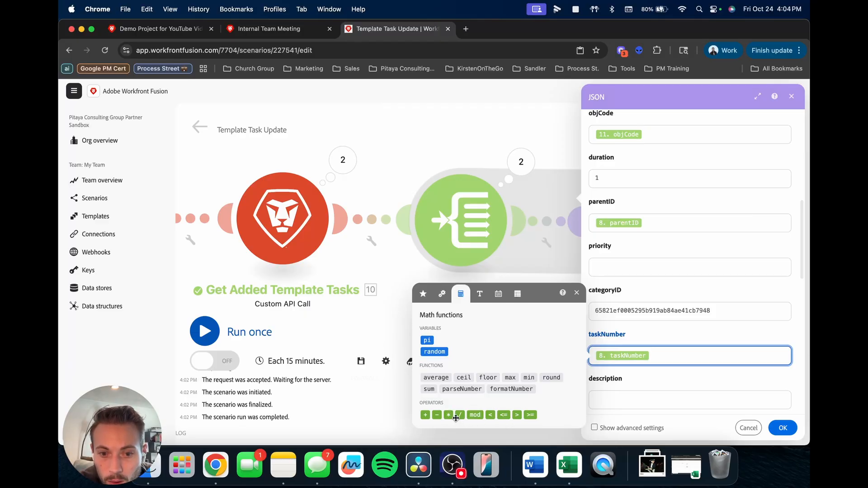
left_click(425, 415)
type("1")
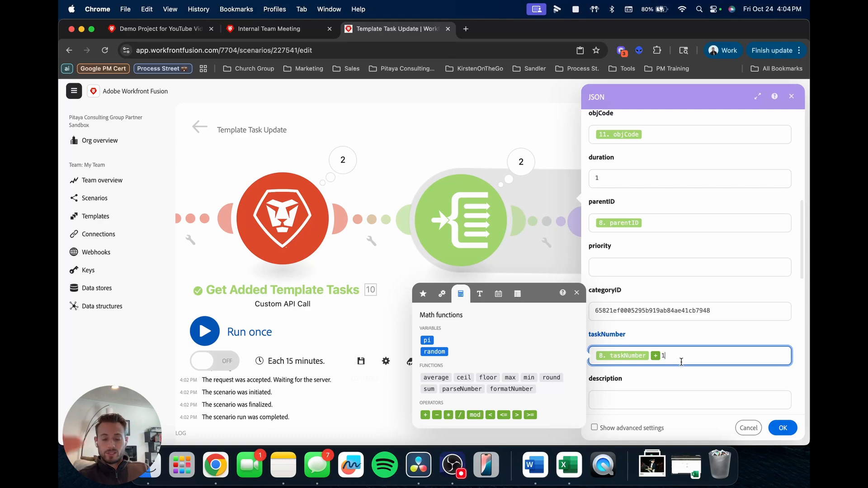
left_click(138, 29)
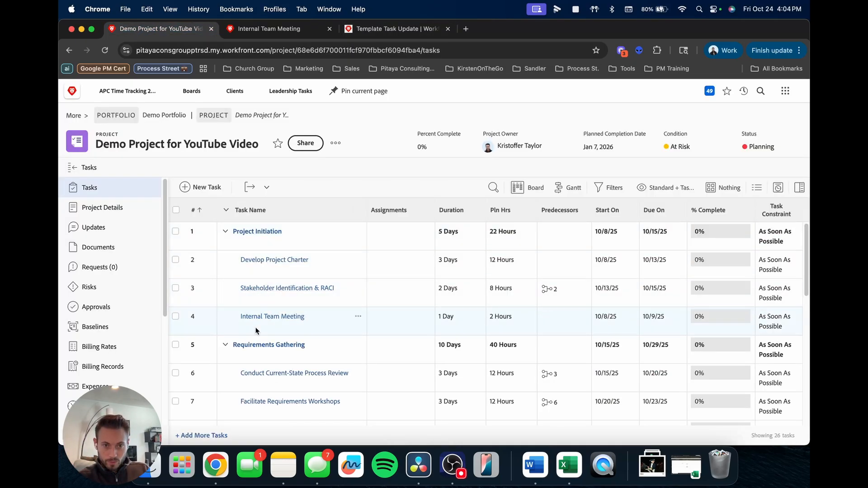
left_click(382, 31)
Step: Check the Internal Team Meeting template task's duration type and set the JSON aggregator's durationType field to A
scroll(596, 346, "down", 1)
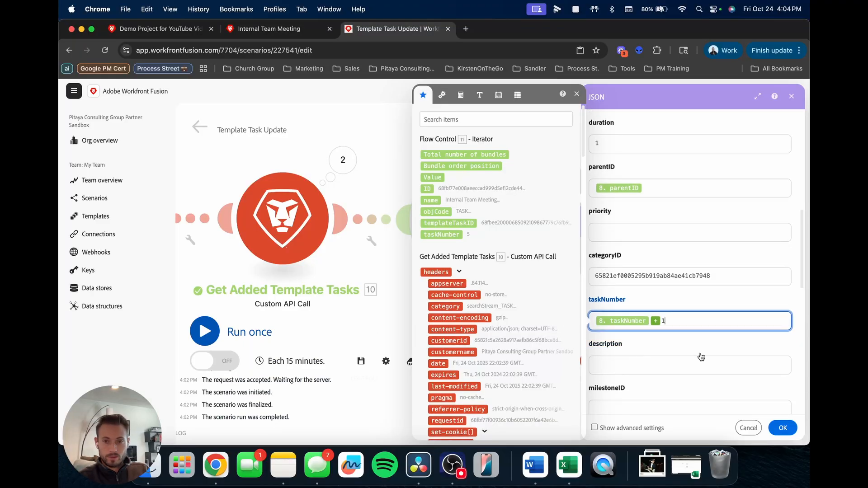
scroll(700, 350, "down", 4)
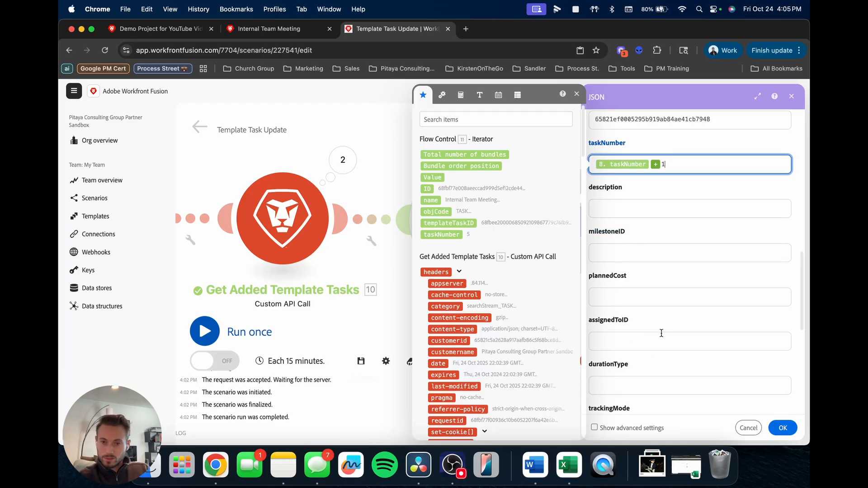
left_click(303, 30)
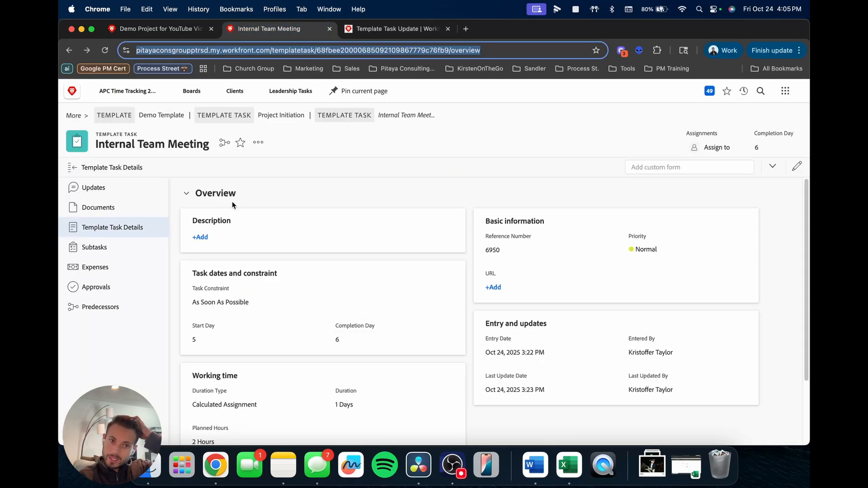
left_click(277, 116)
left_click(161, 115)
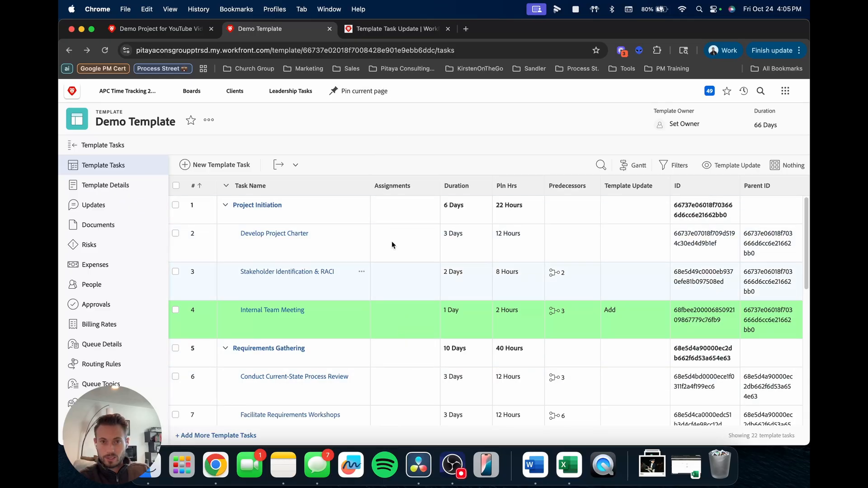
left_click(388, 30)
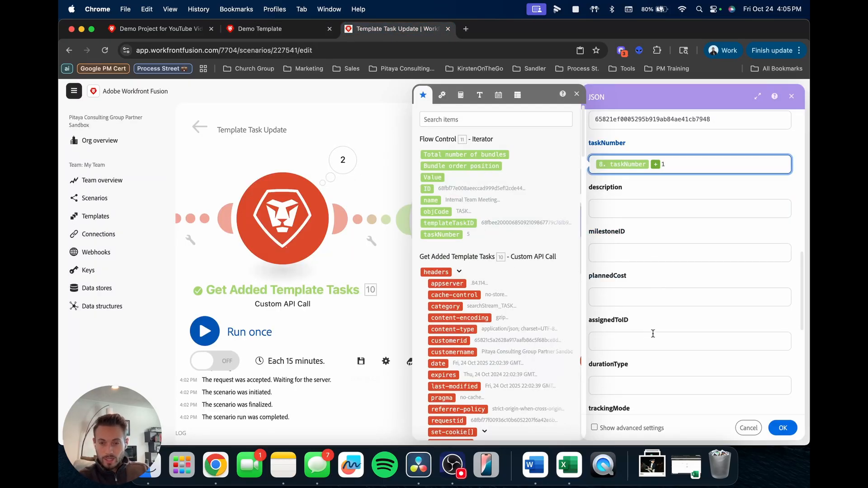
scroll(654, 325, "down", 1)
left_click(623, 370)
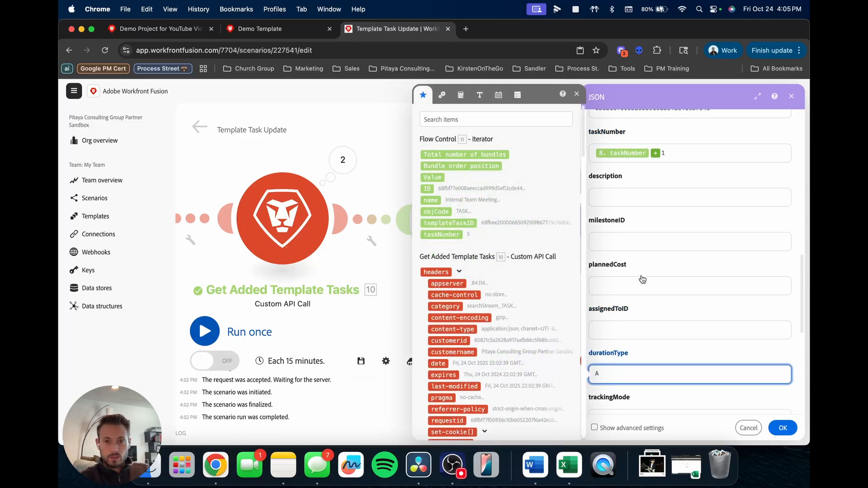
Step: Set the JSON aggregator's plannedDuration field to 1
scroll(709, 296, "down", 5)
scroll(709, 296, "down", 3)
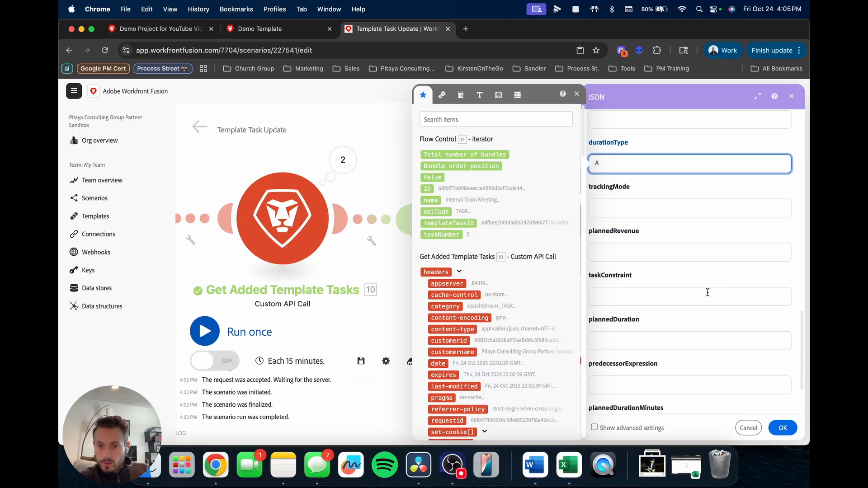
left_click(642, 341)
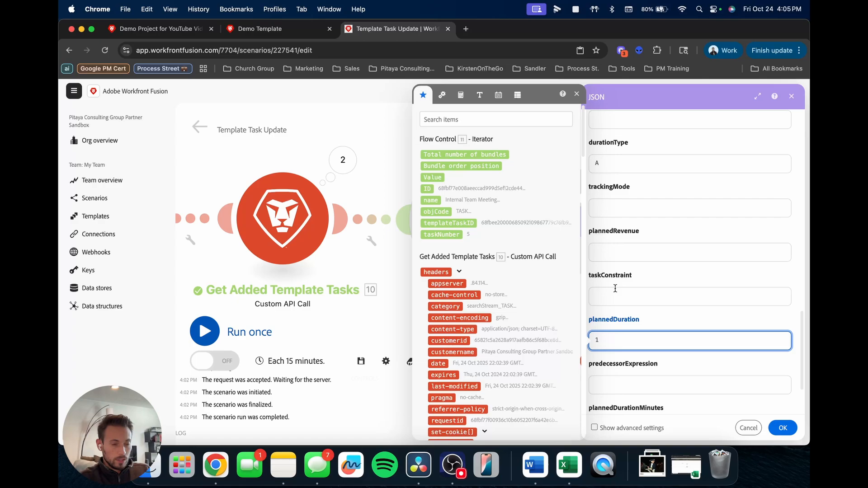
scroll(647, 261, "down", 3)
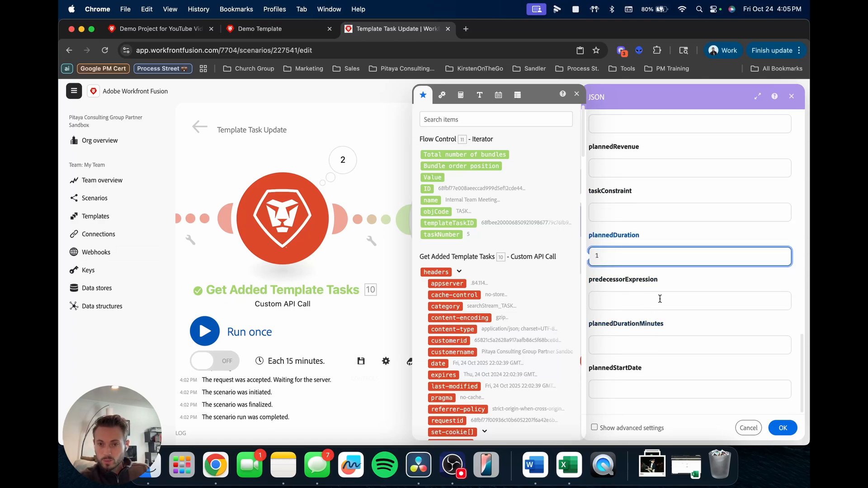
Step: Set the JSON aggregator's predecessorExpression to 3, checking the Internal Team Meeting predecessor in the Demo Template, and apply the module's settings
left_click(660, 299)
left_click(280, 28)
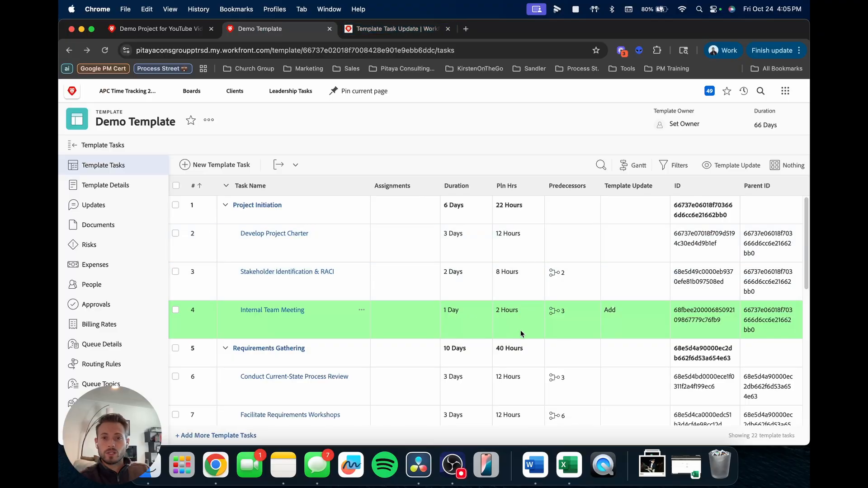
left_click(378, 29)
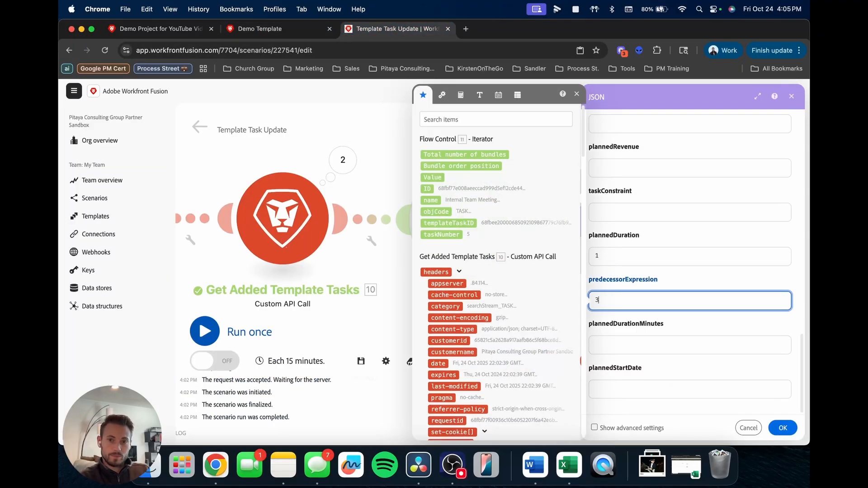
left_click(260, 28)
left_click(576, 322)
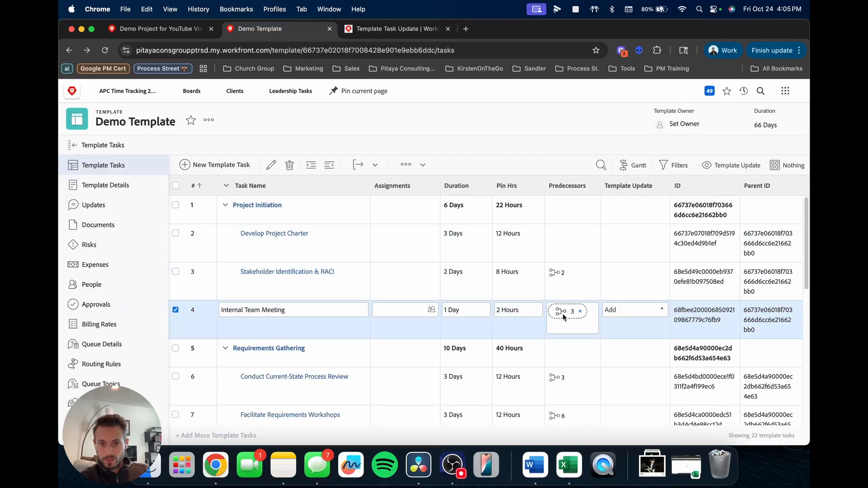
left_click(531, 436)
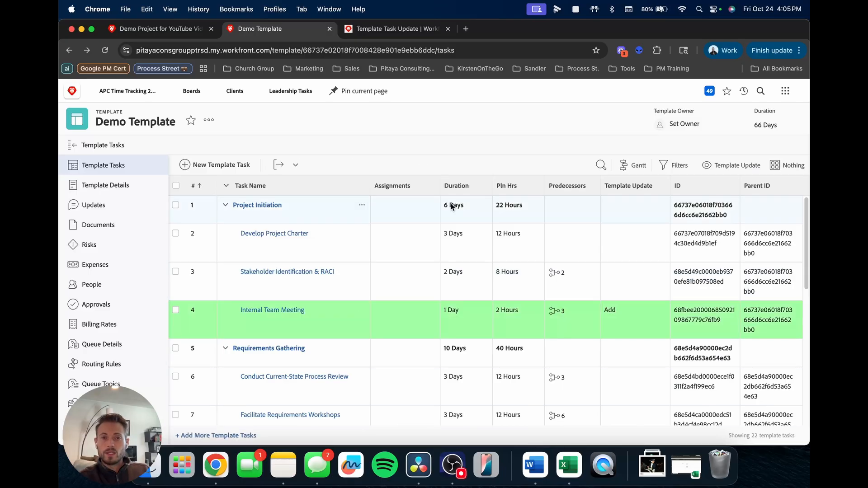
left_click(383, 30)
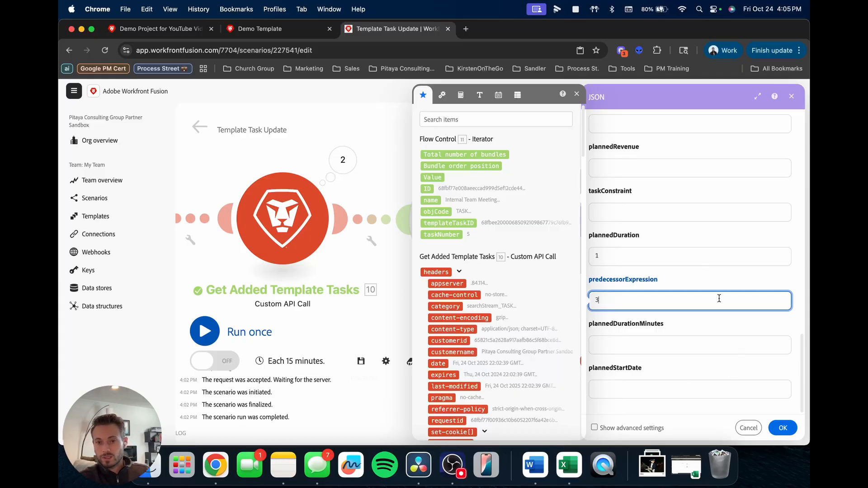
left_click(784, 428)
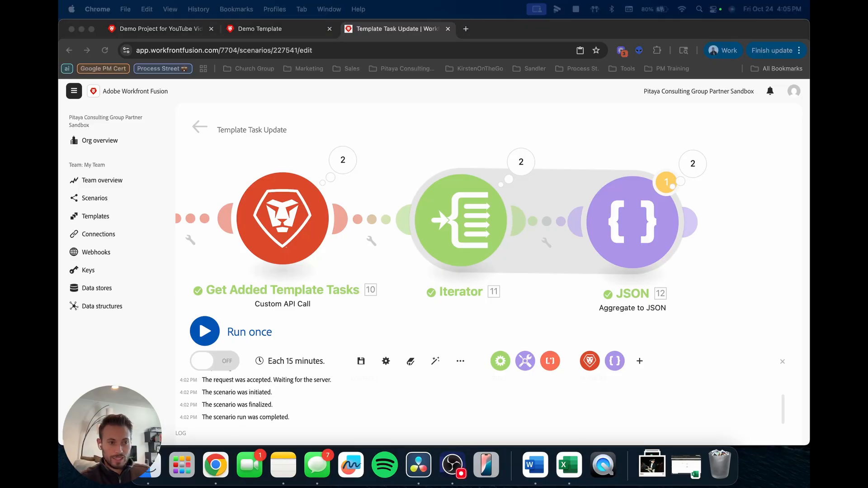
Step: Add an Adobe Workfront Custom API Call module after the JSON aggregator
left_click_drag(685, 296, 537, 283)
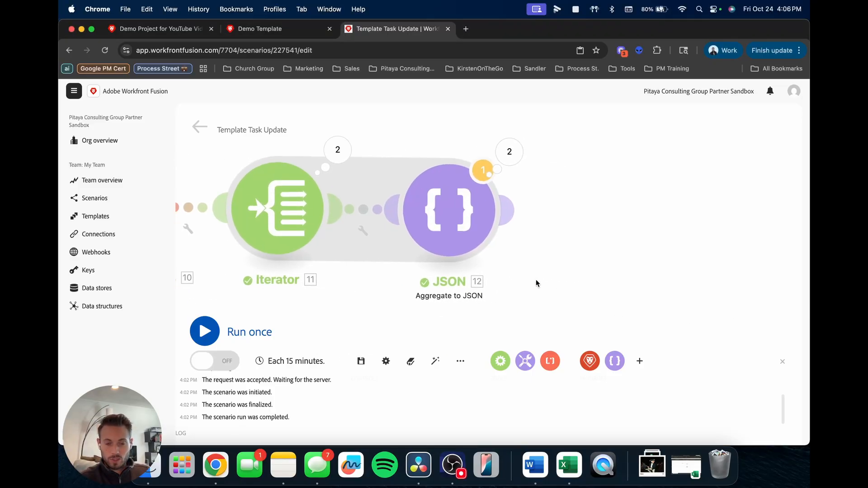
left_click(590, 360)
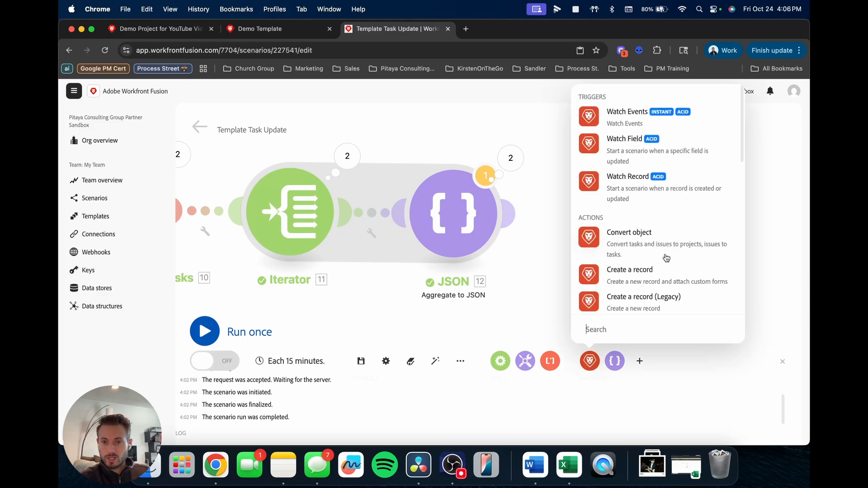
scroll(665, 256, "down", 1)
scroll(666, 258, "down", 1)
left_click(631, 284)
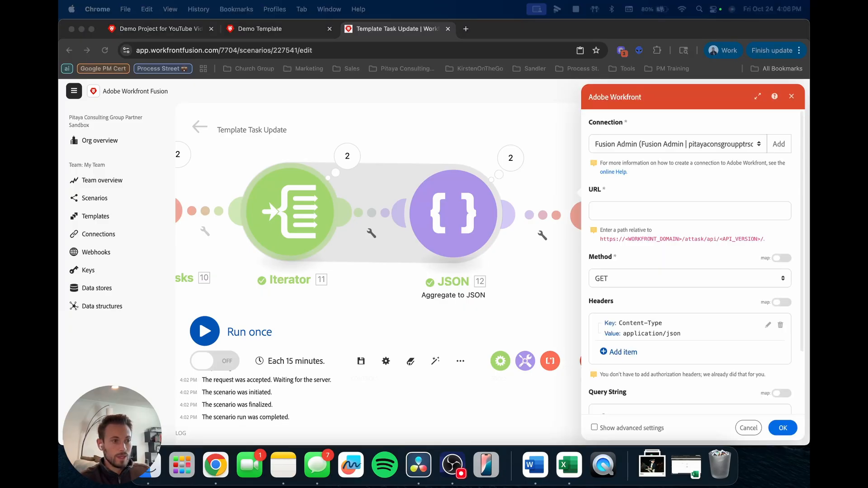
Step: Set the new API call's URL to TASK and its method to PUT
left_click(620, 216)
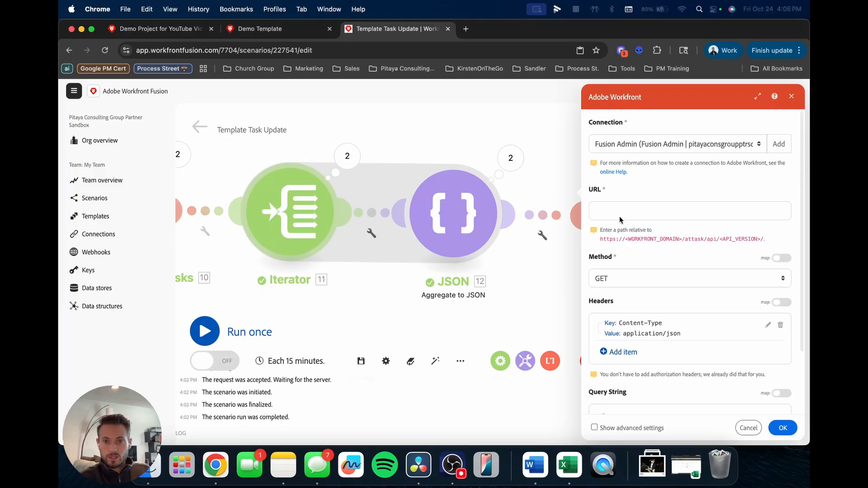
left_click(623, 213)
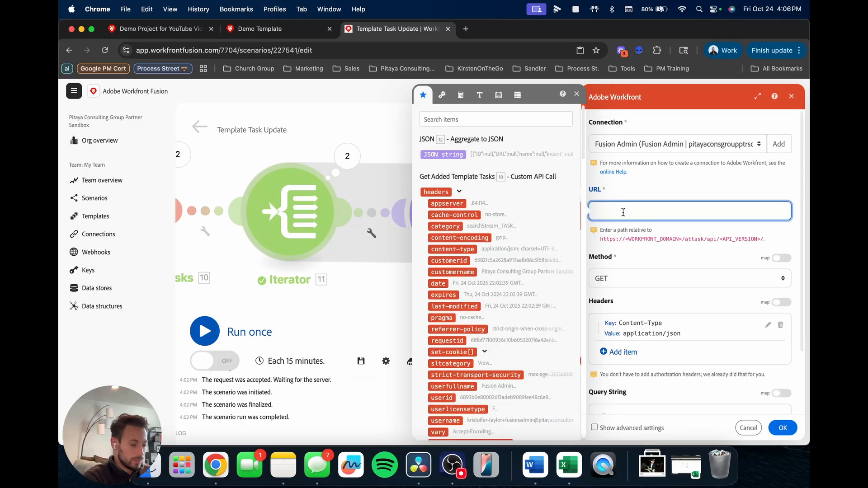
left_click(637, 275)
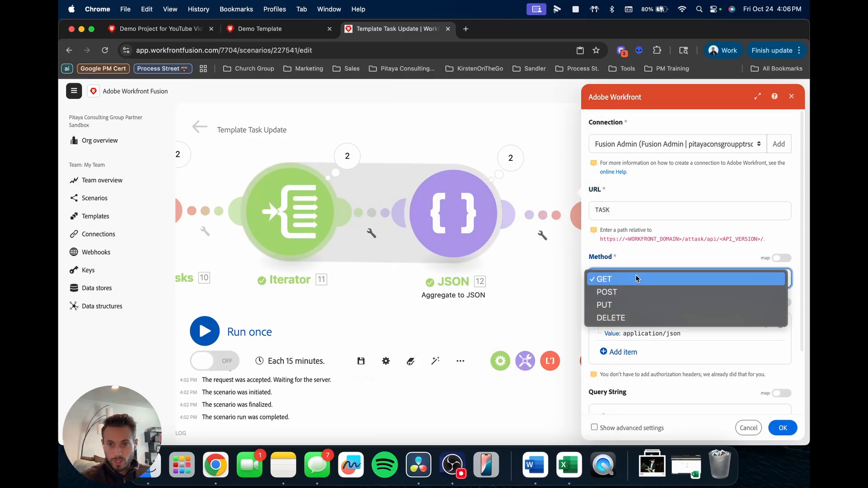
left_click(617, 304)
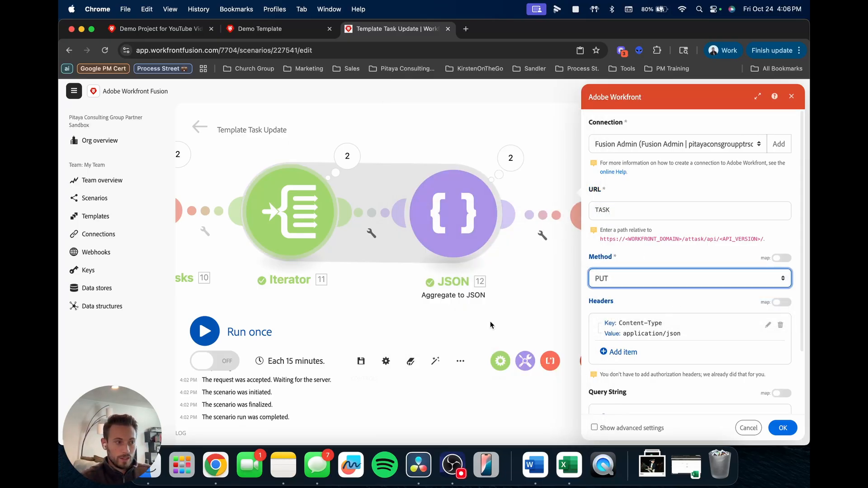
Step: Map the aggregator's JSON string into the API call's body, apply the module's settings and save the scenario
scroll(627, 315, "down", 3)
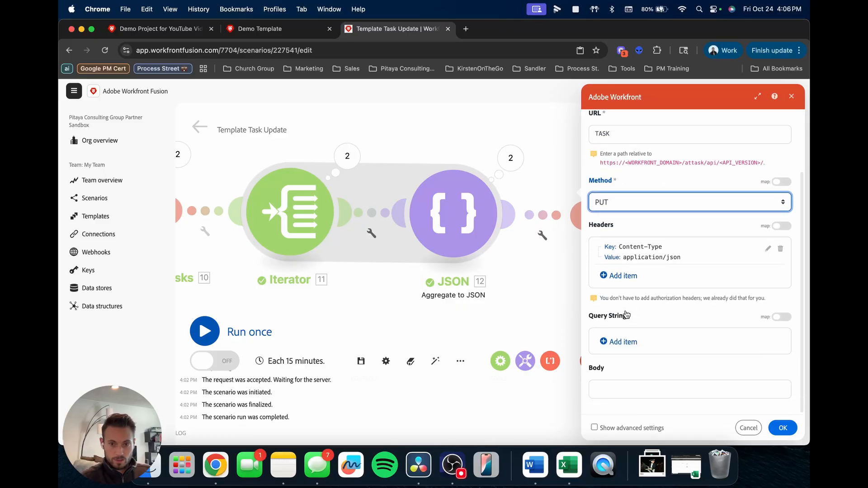
left_click(628, 389)
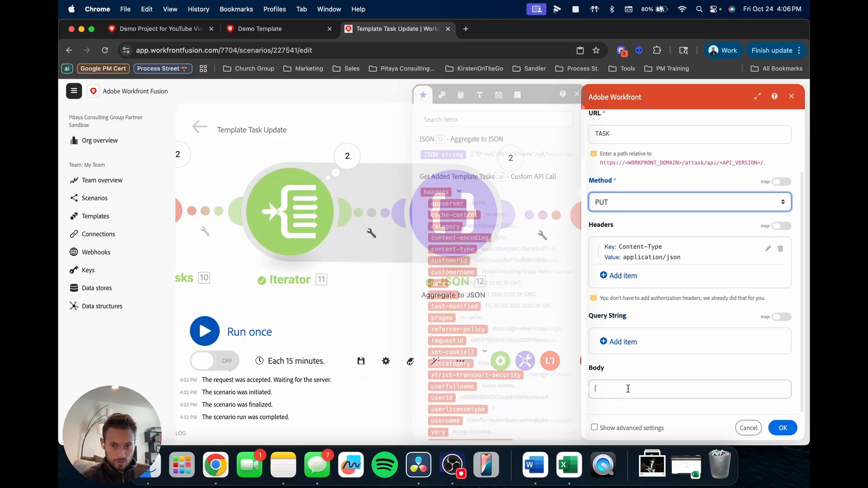
left_click(442, 154)
left_click(673, 367)
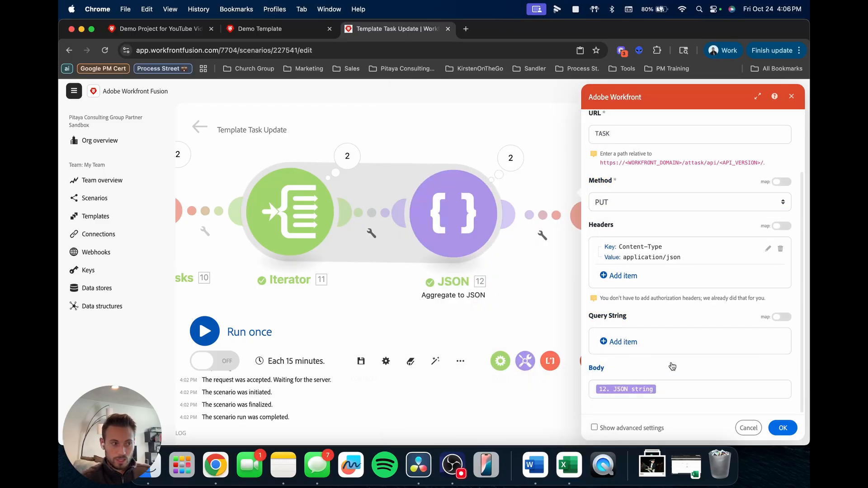
scroll(672, 367, "up", 3)
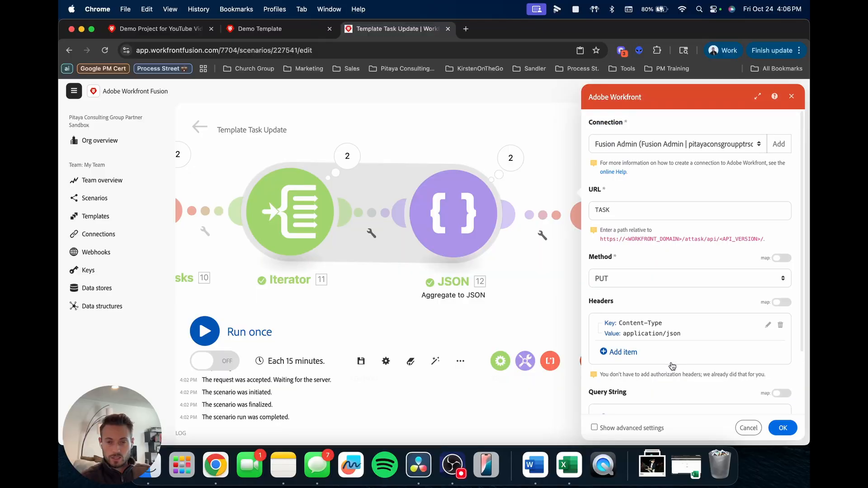
left_click(783, 428)
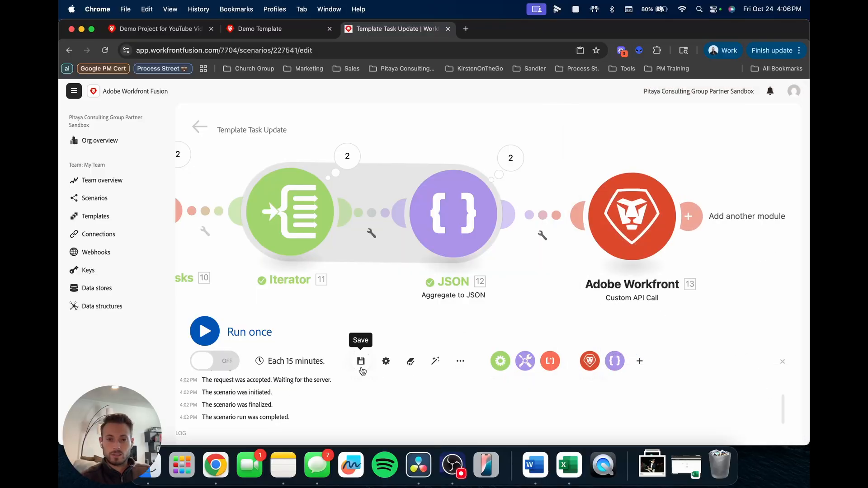
left_click(362, 368)
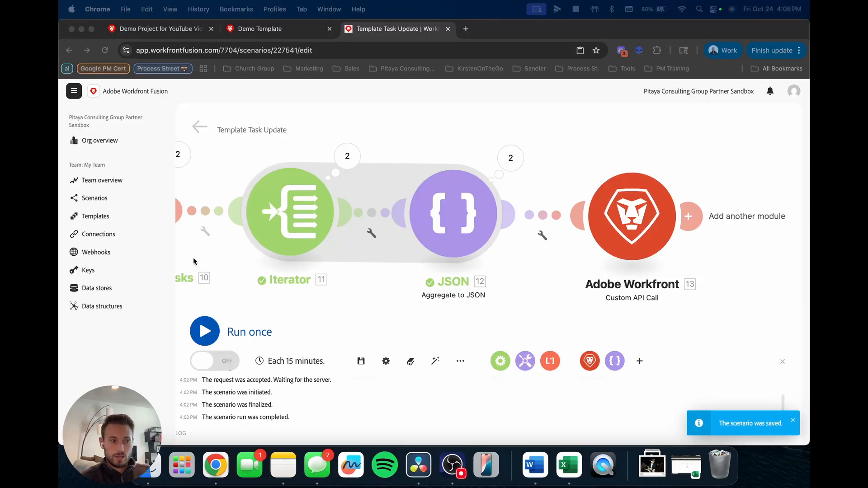
Step: Rename the new Adobe Workfront API call module to Final Task Update
right_click(626, 228)
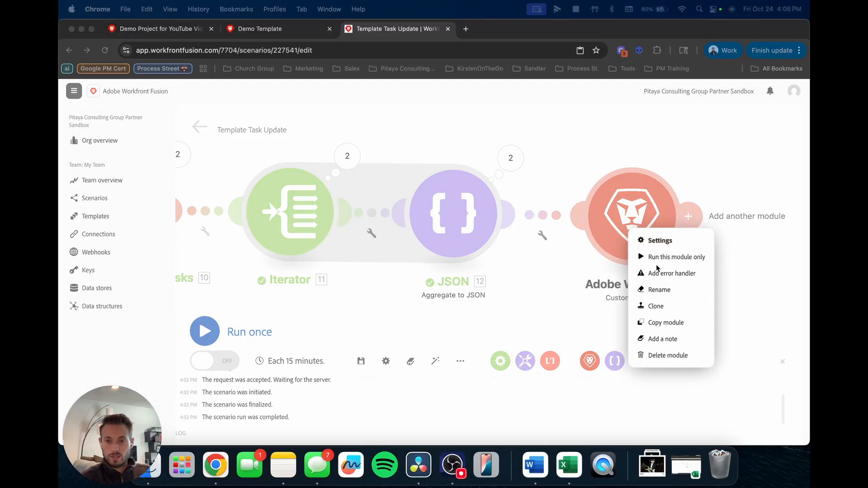
left_click(678, 290)
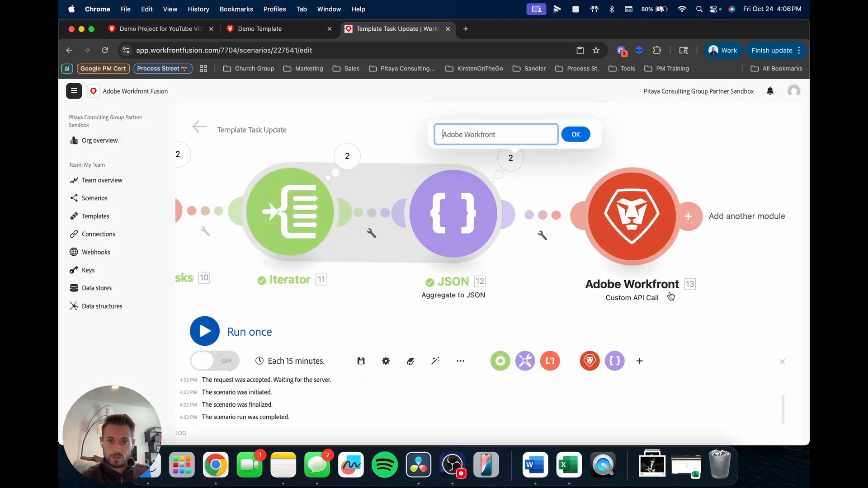
type("Final")
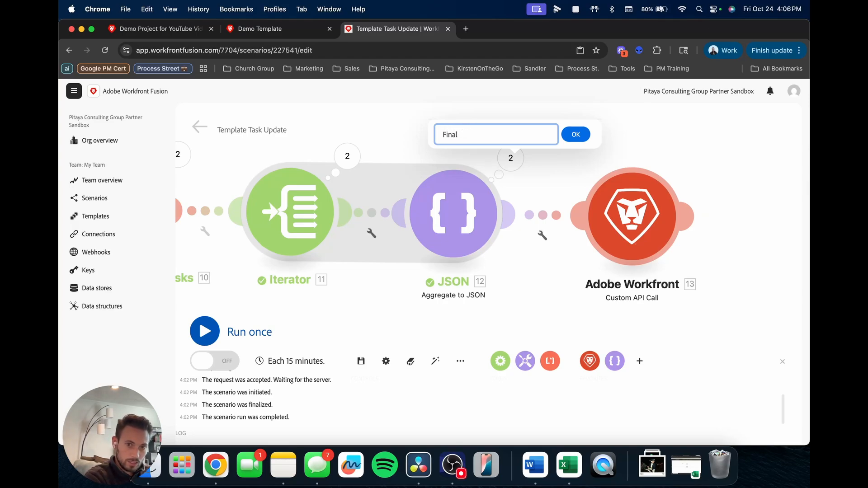
type(" Task Update")
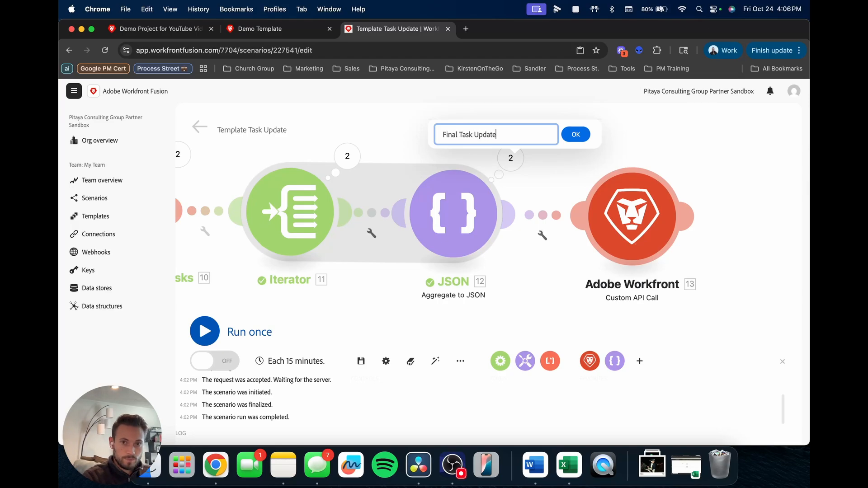
left_click(583, 143)
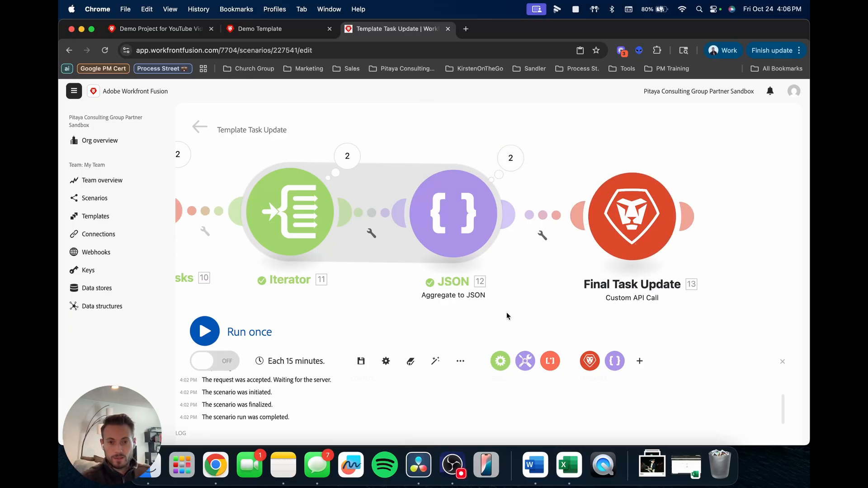
Step: Rename the JSON aggregator module to Task Details and save the scenario
right_click(464, 235)
left_click(497, 281)
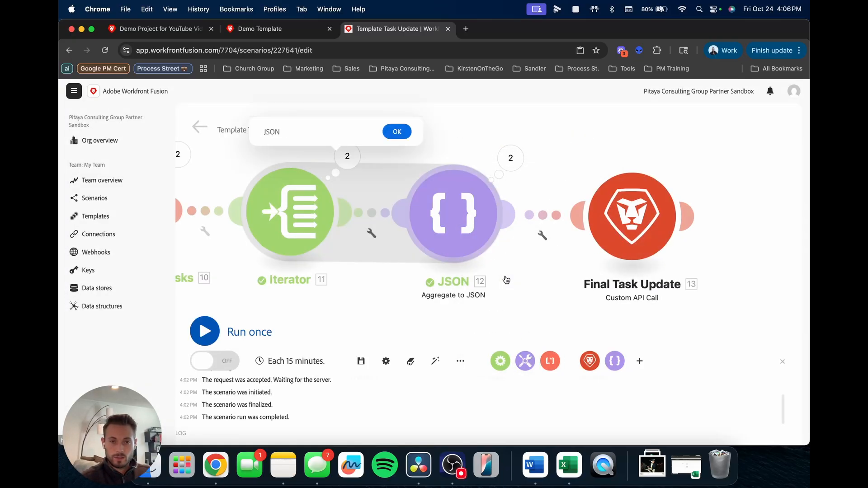
type("Task")
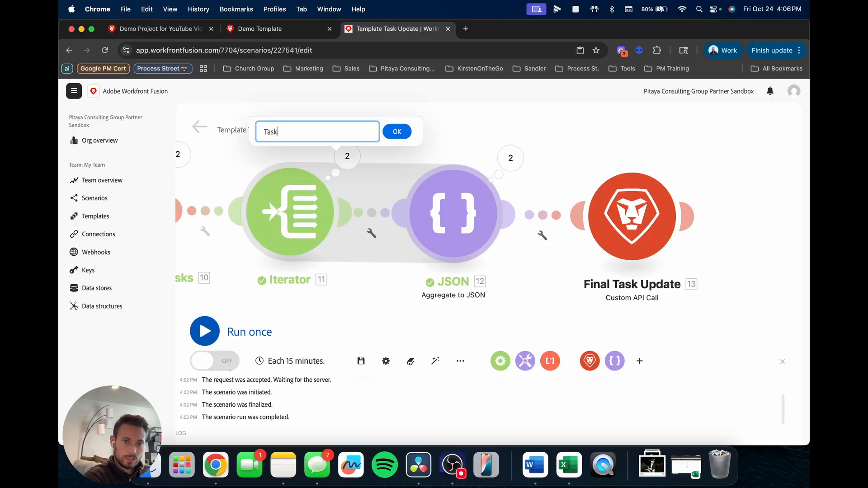
type(" Details")
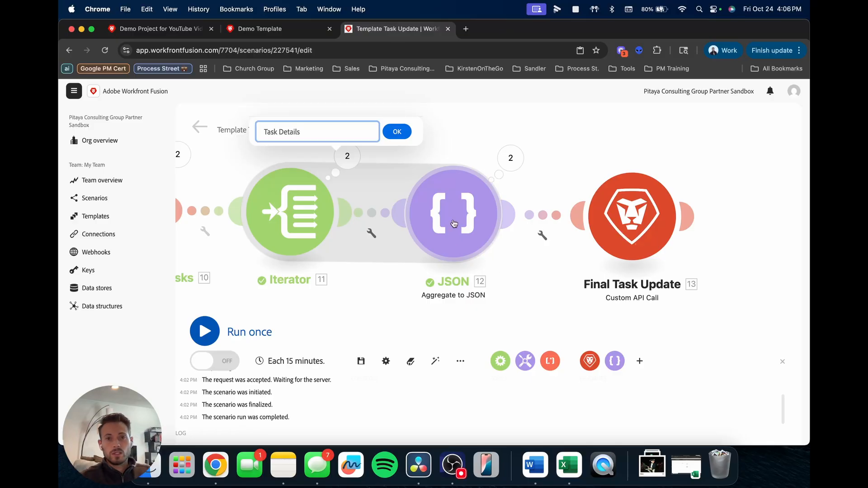
left_click(409, 131)
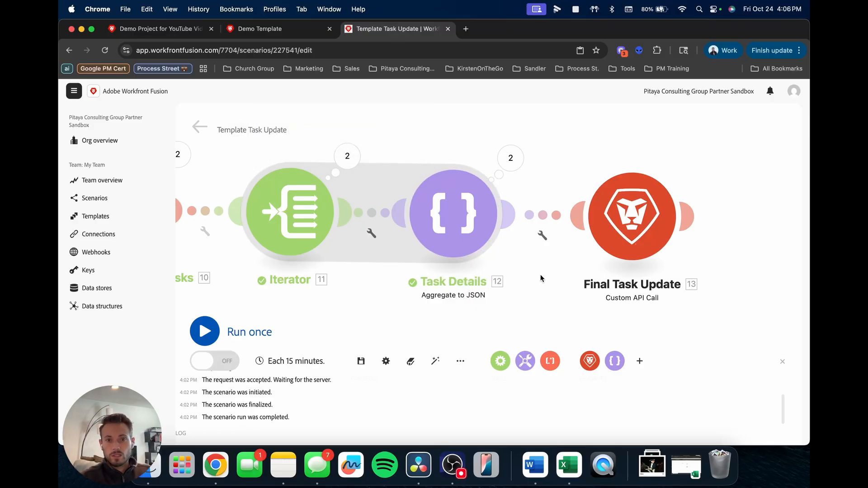
left_click(361, 360)
Step: Delete the Internal Team Meeting task from Demo Project for YouTube Video and reload the project's task list
left_click(148, 31)
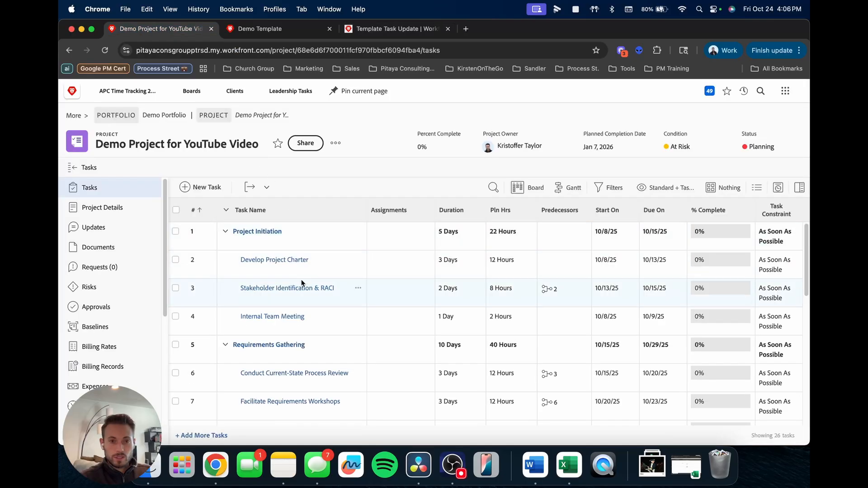
left_click(175, 316)
left_click(318, 187)
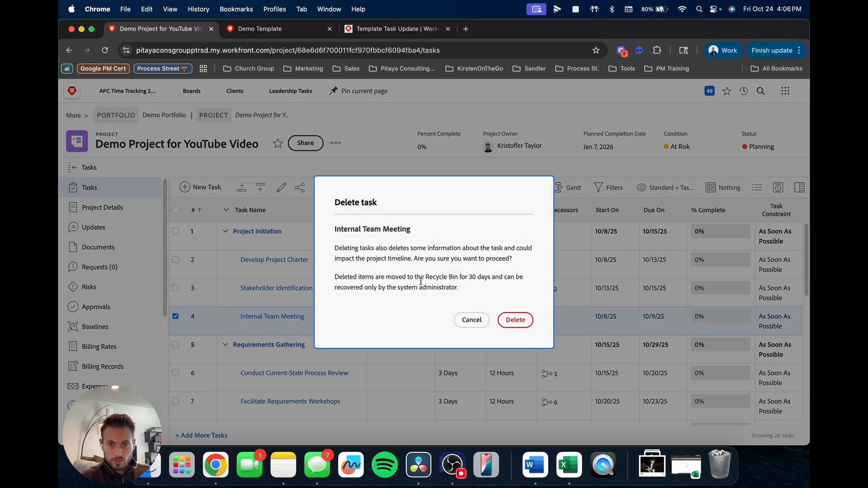
left_click(514, 322)
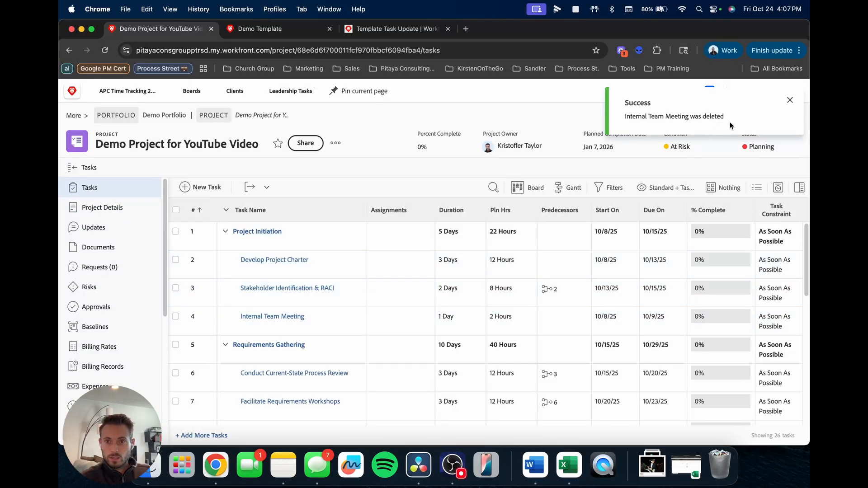
left_click(175, 317)
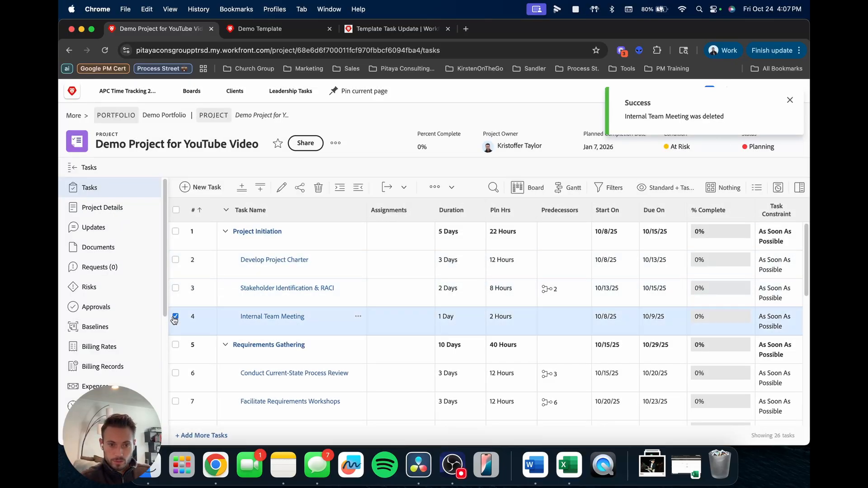
left_click(318, 195)
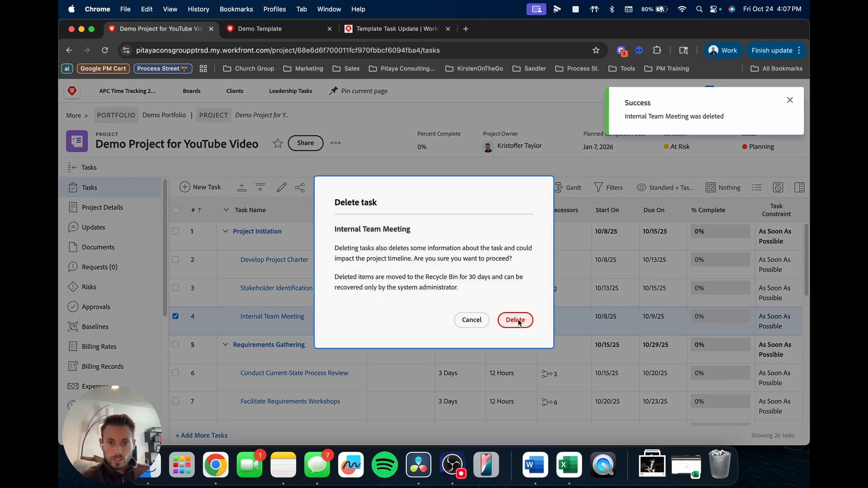
left_click(520, 320)
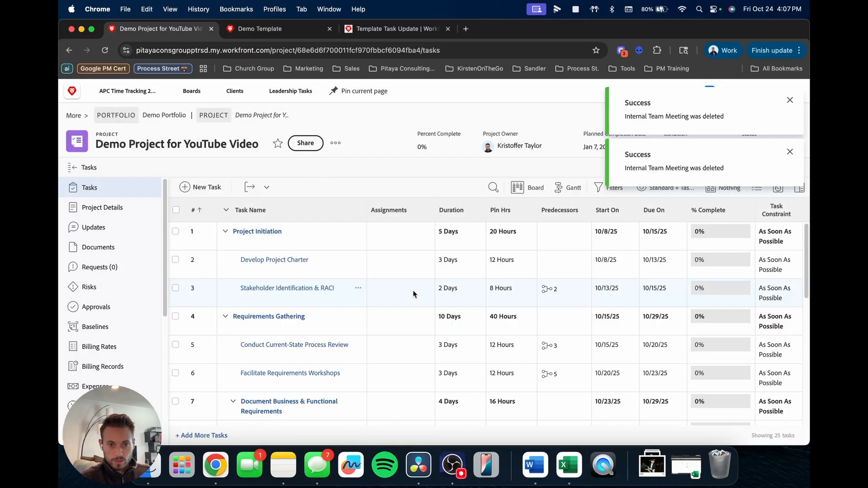
left_click(105, 50)
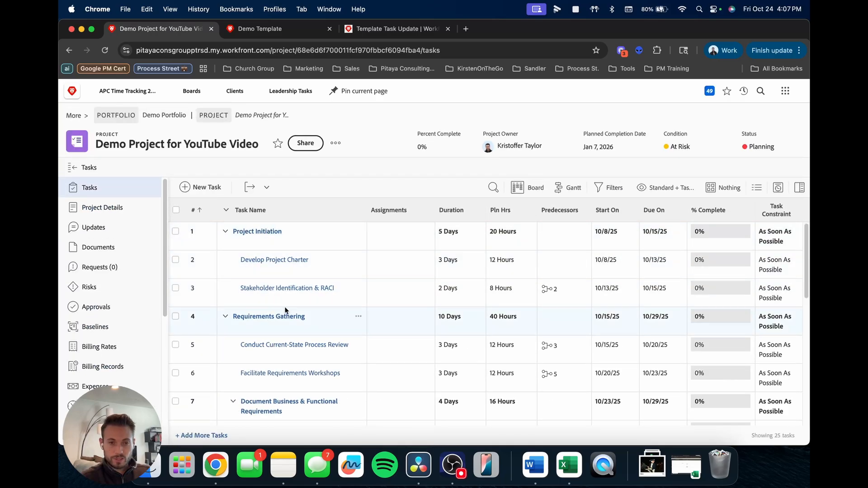
Step: Run the Template Task Update scenario once and reload the task list of Demo Project for YouTube Video
scroll(357, 369, "down", 10)
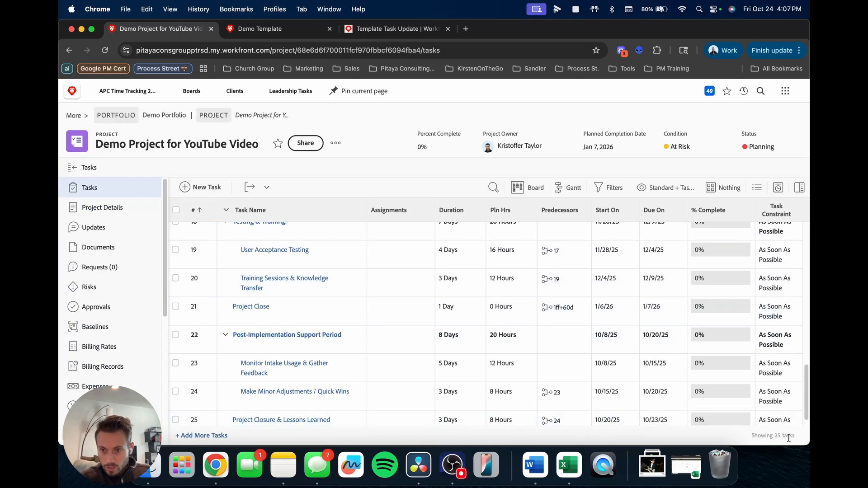
scroll(299, 349, "up", 10)
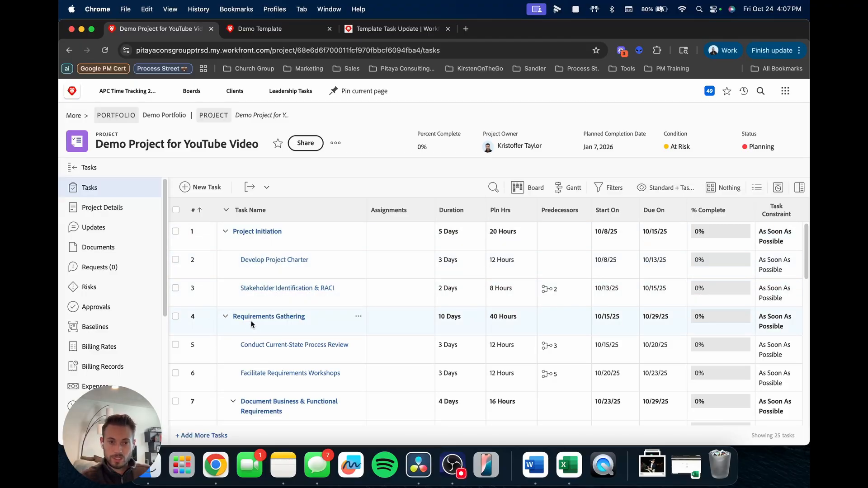
left_click(391, 29)
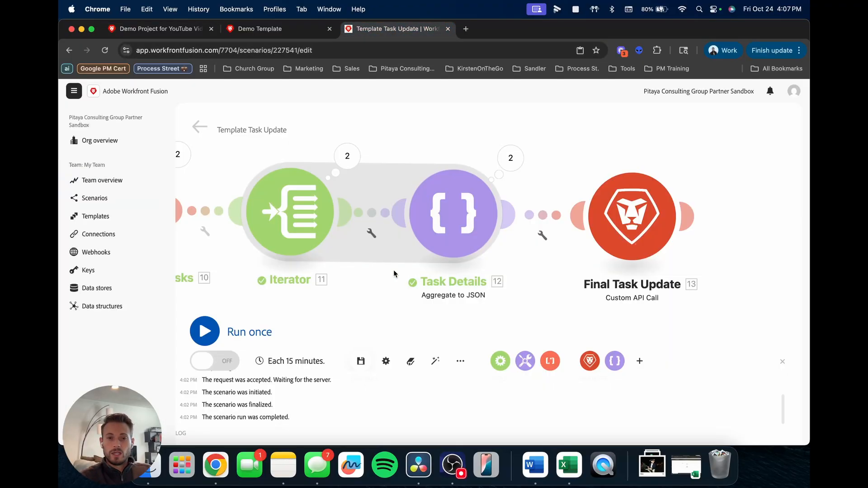
left_click(230, 333)
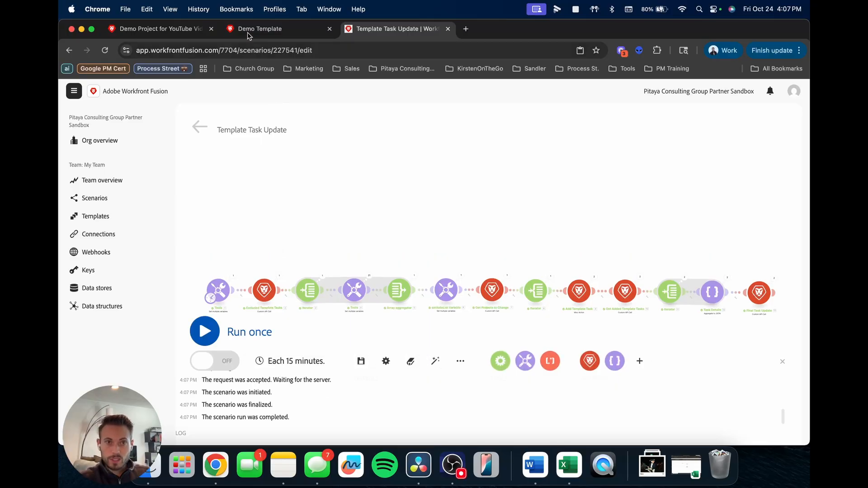
left_click(159, 28)
key("super+r")
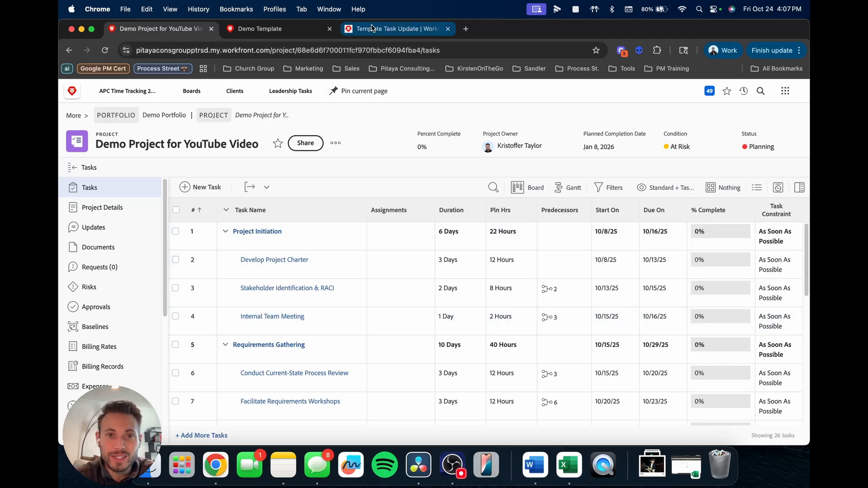
Step: Clear the Template Update value of the Internal Team Meeting task in Demo Template by setting it to -- Select --
left_click(372, 28)
left_click(263, 29)
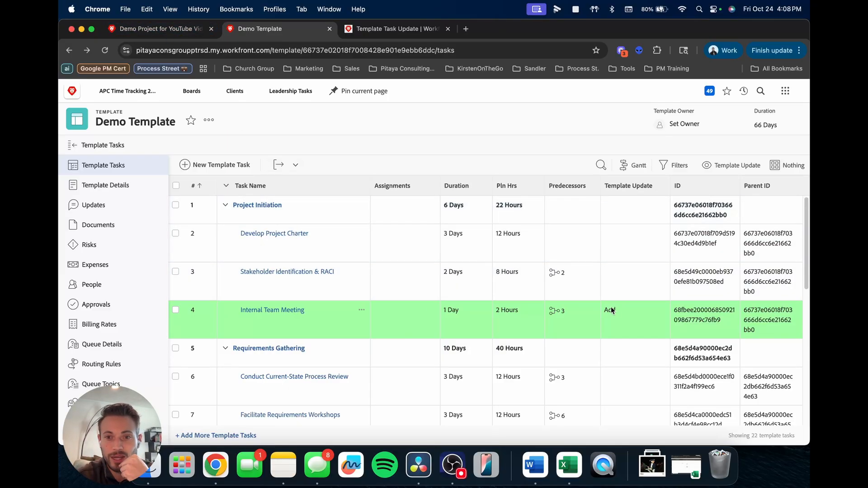
double_click(632, 317)
left_click(630, 327)
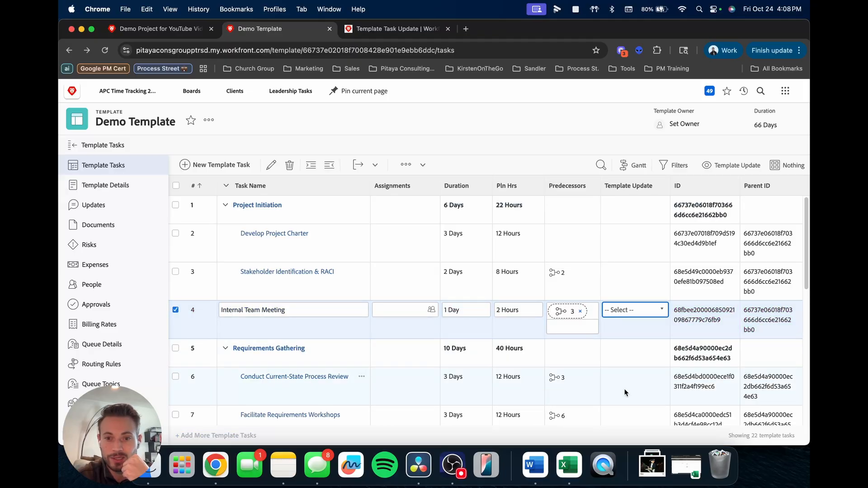
left_click(591, 420)
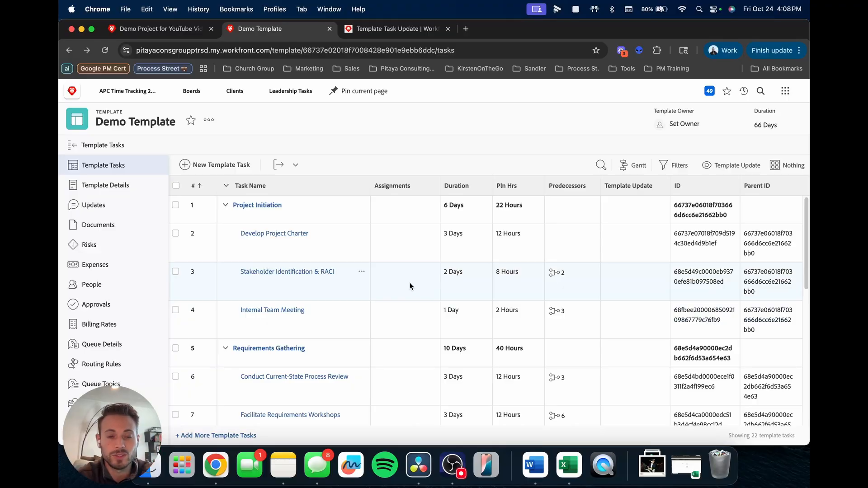
Step: Compare the Demo Template tasks with the project's tasks and examine the scenario's modules, especially the Iterator and Task Details aggregator
left_click(392, 29)
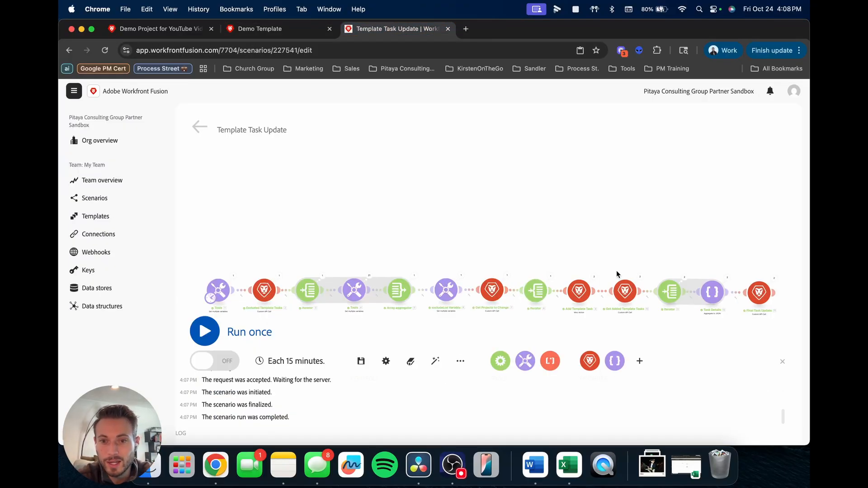
scroll(615, 271, "up", 5)
scroll(553, 288, "down", 2)
scroll(536, 259, "down", 2)
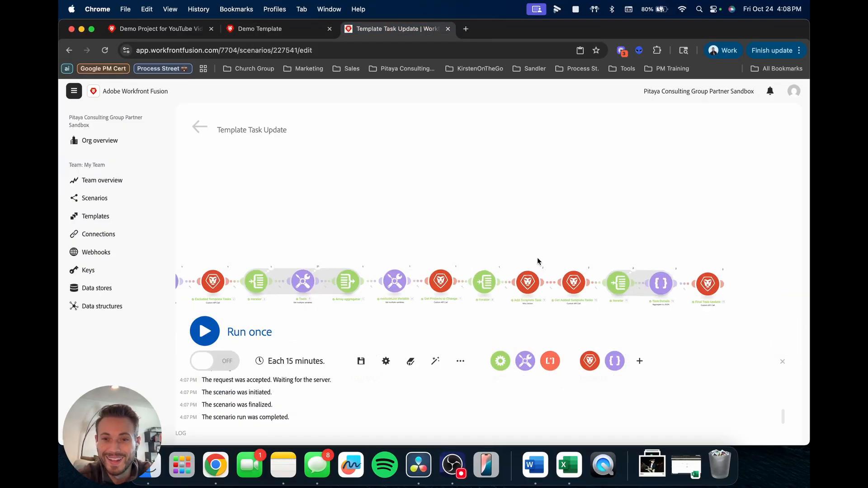
left_click(264, 33)
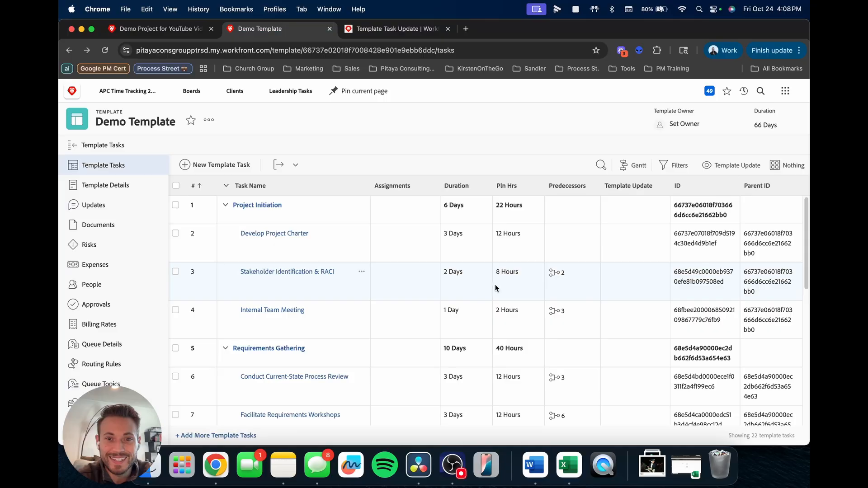
left_click(163, 30)
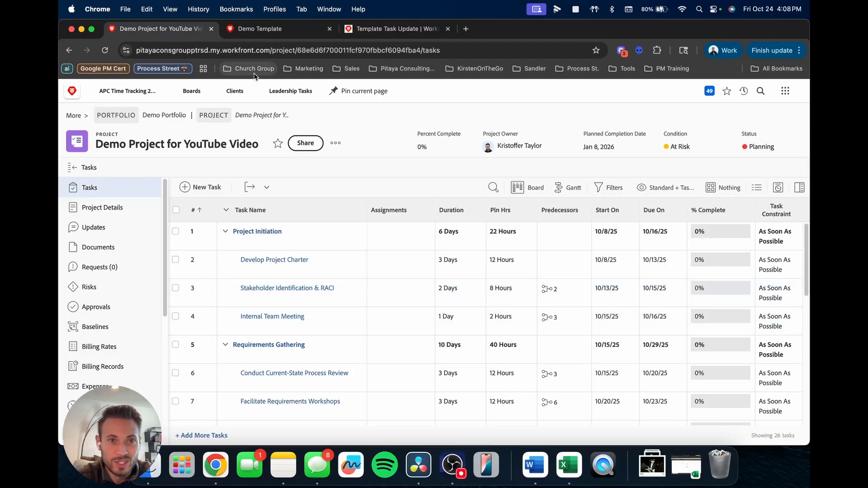
left_click(258, 30)
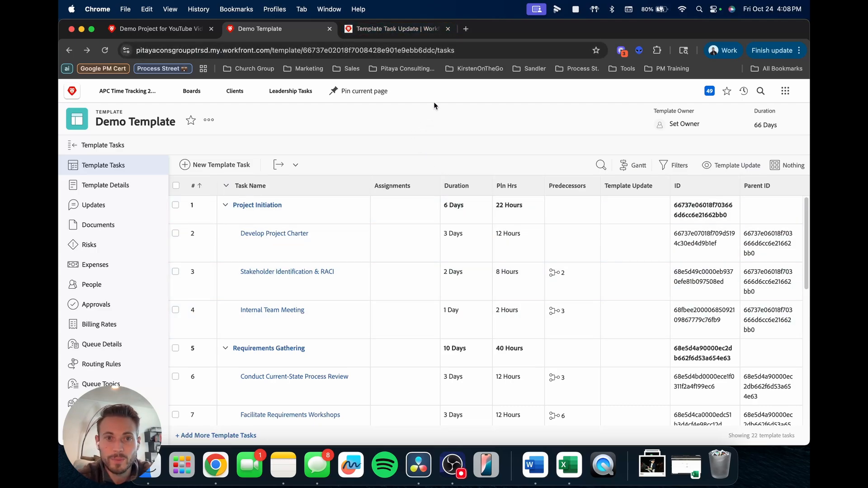
left_click(390, 29)
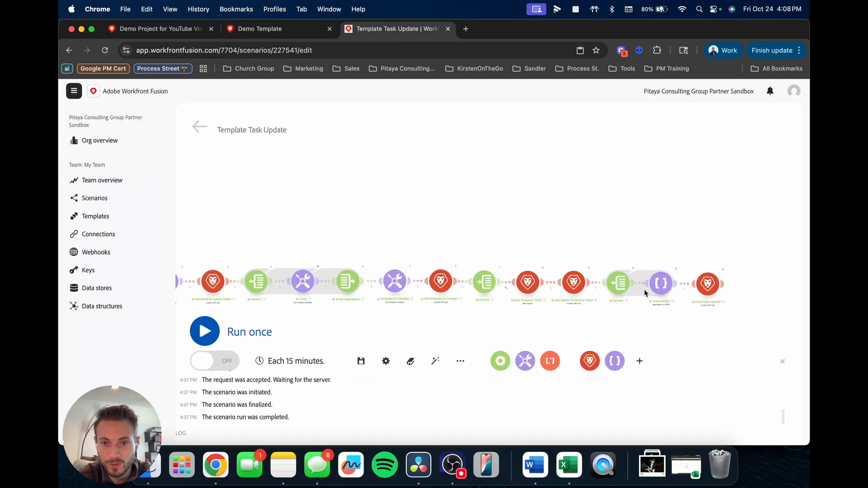
scroll(670, 288, "up", 5)
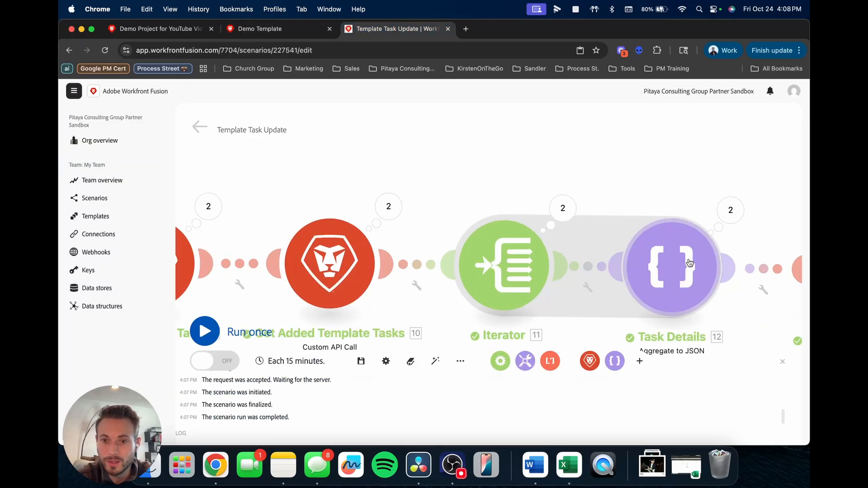
scroll(675, 263, "down", 2)
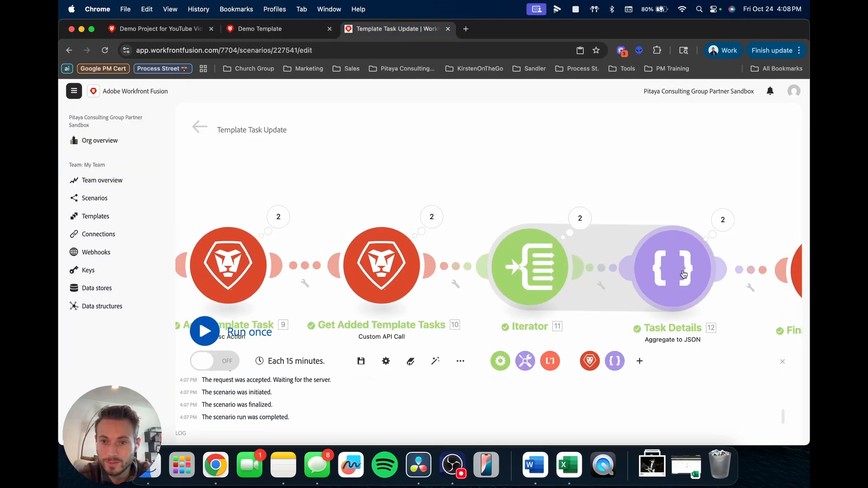
scroll(672, 272, "down", 2)
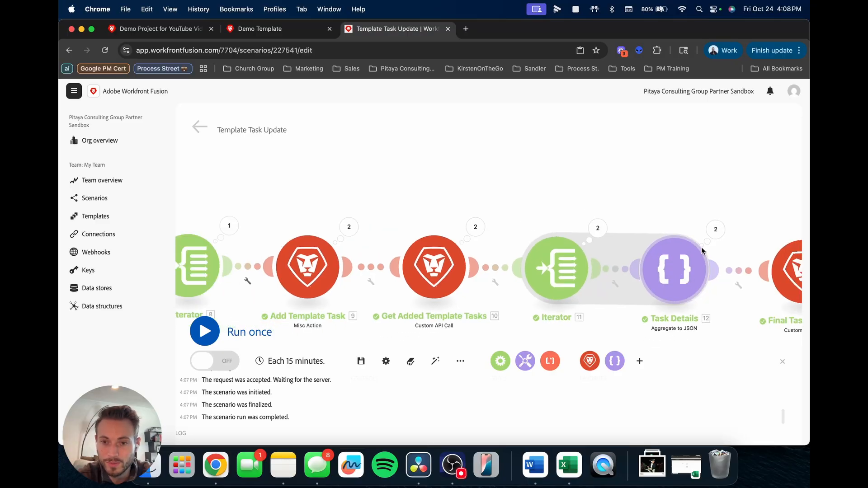
scroll(673, 287, "down", 5)
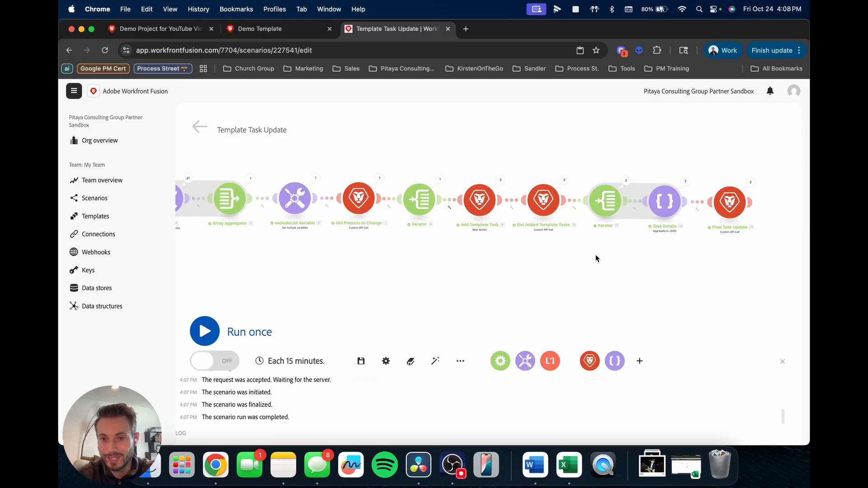
left_click(260, 28)
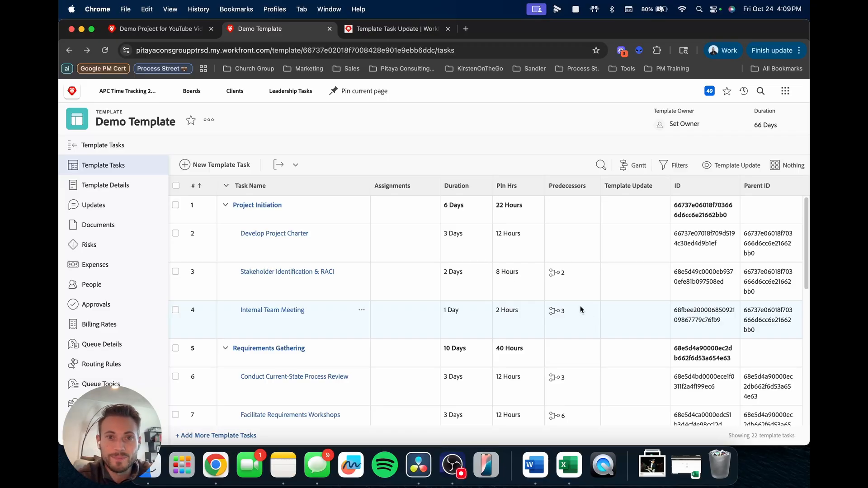
Step: Auto-align all modules of the Template Task Update scenario into an evenly spaced row
left_click(384, 33)
scroll(555, 291, "down", 5)
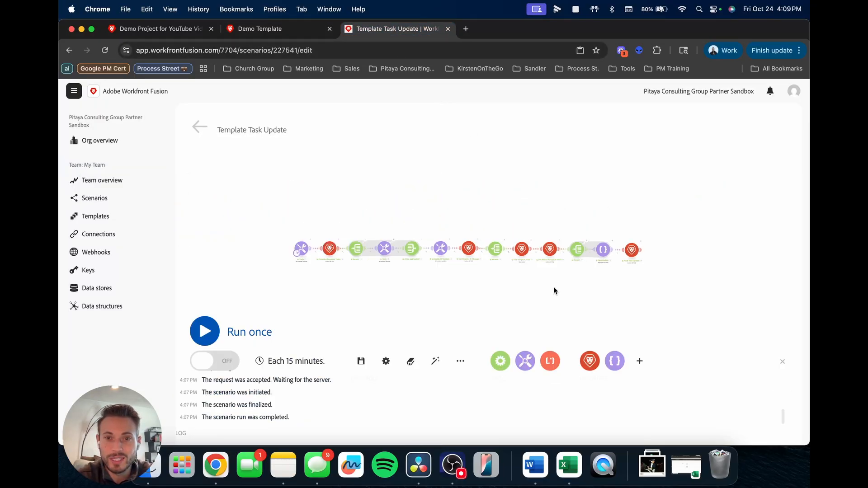
scroll(518, 284, "up", 3)
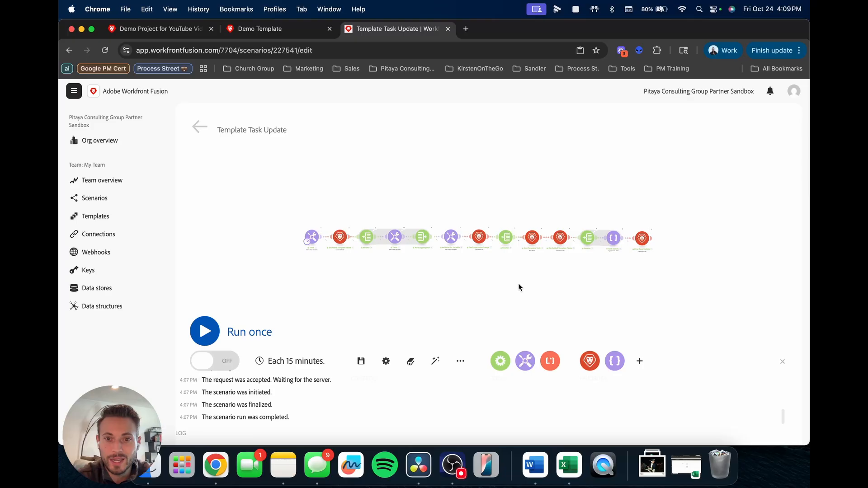
left_click(436, 367)
left_click_drag(494, 325, 497, 262)
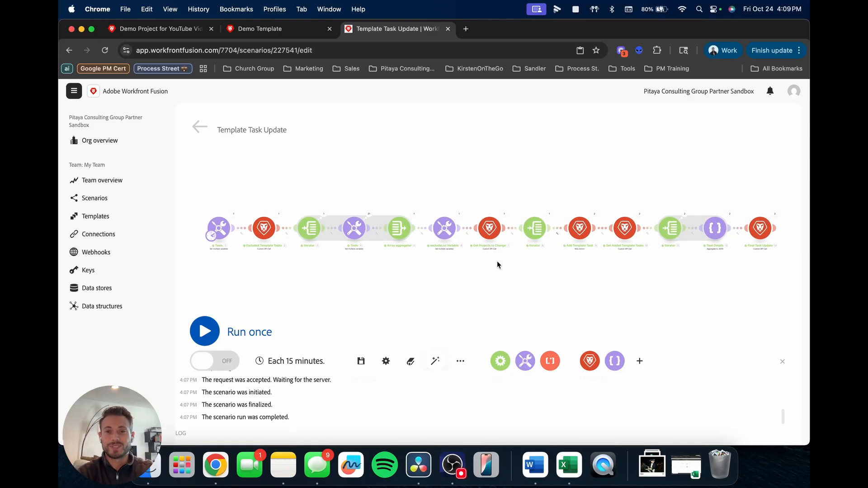